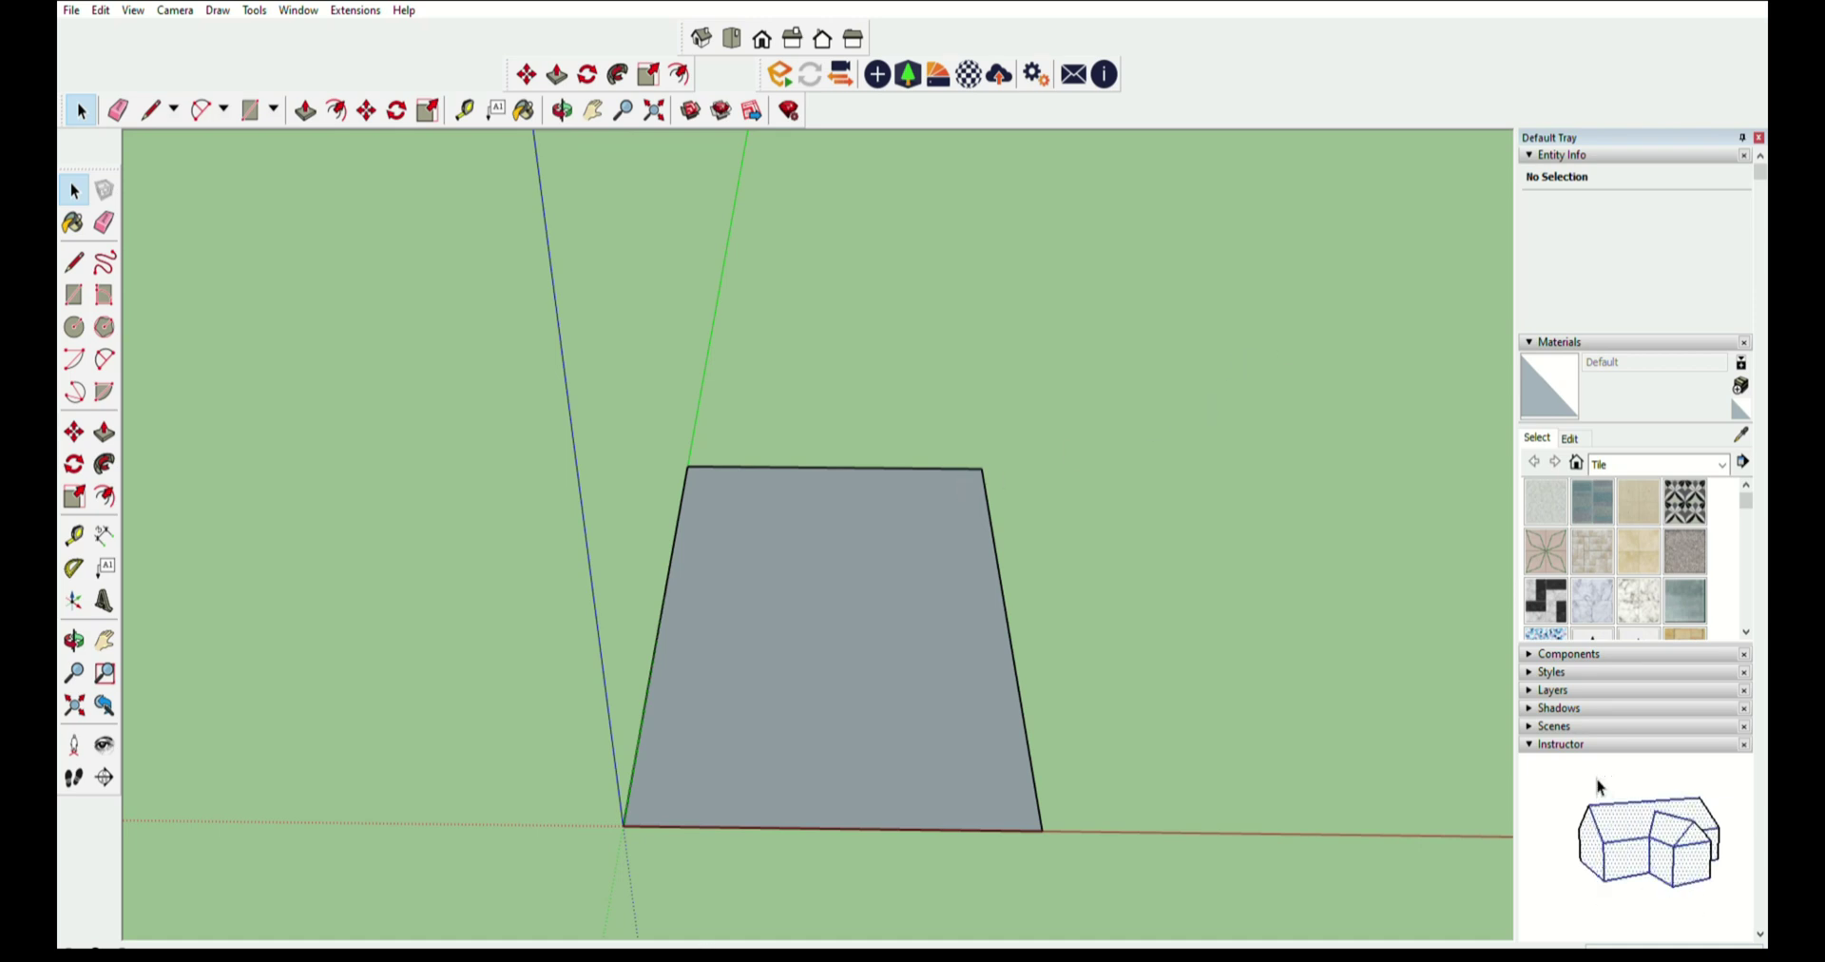
- Offset the rectangle face's edges to create a narrow border ring around the floor
{"action": "middle_click_drag", "start_coordinate": [221, 922], "coordinate": [274, 521]}
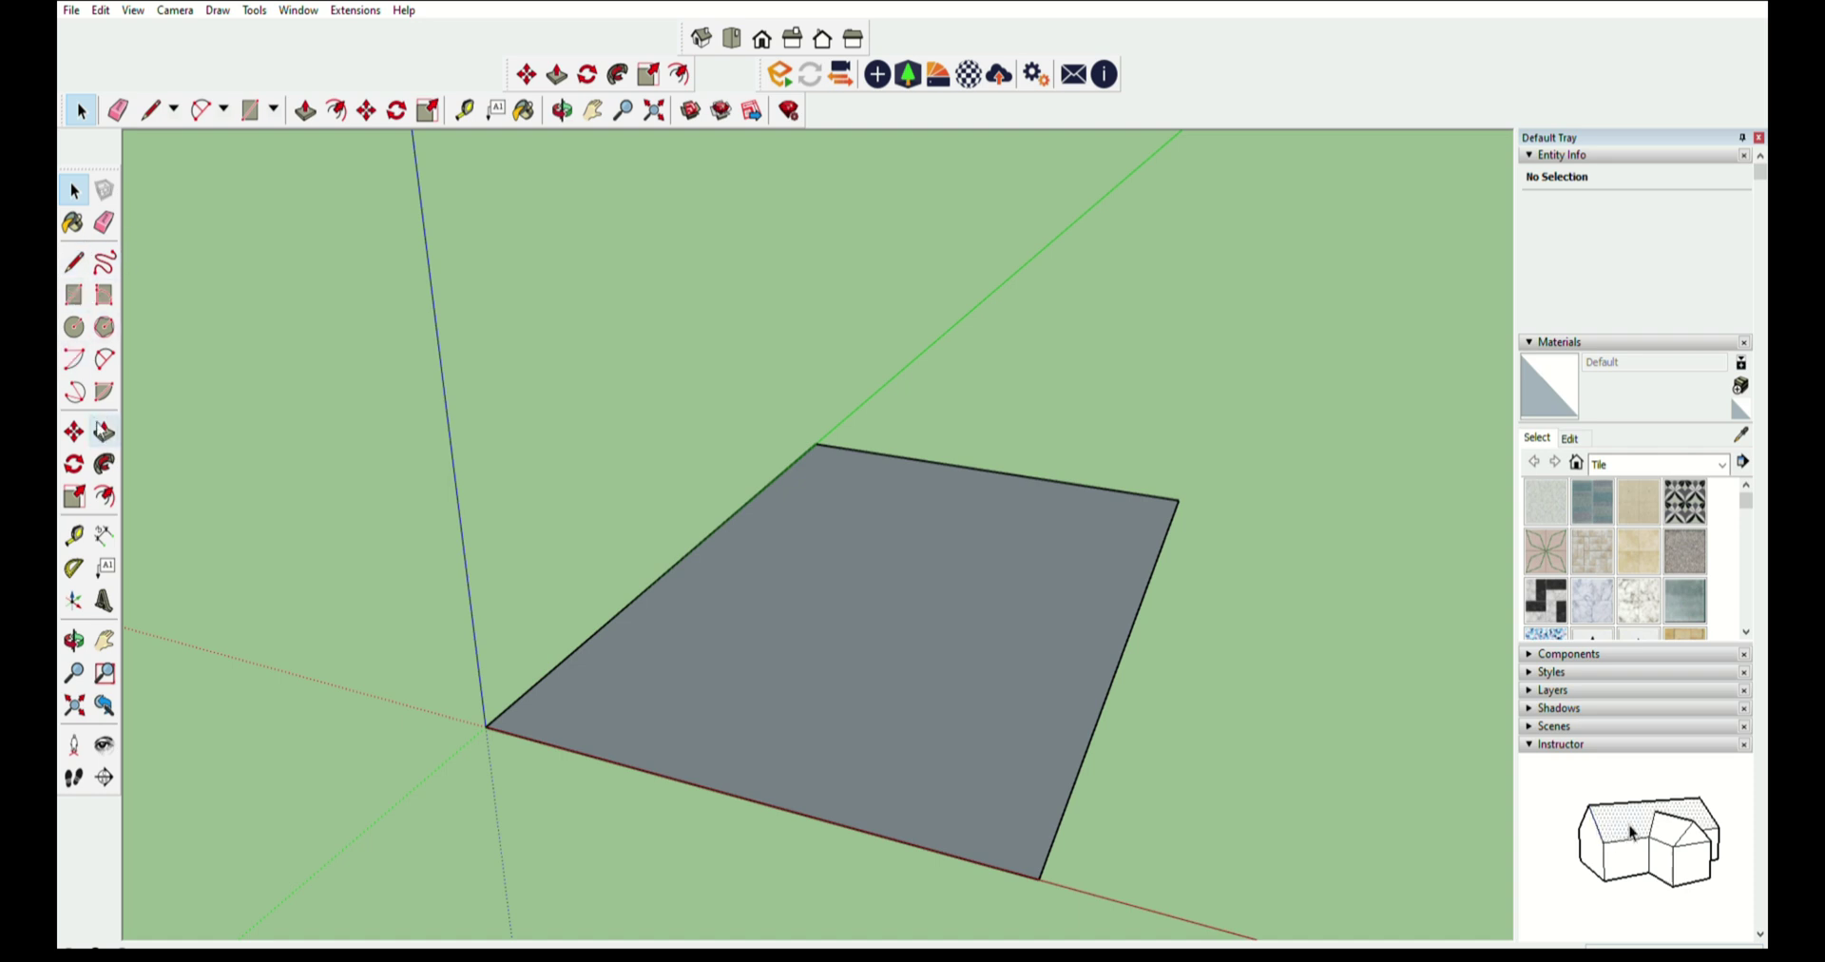
{"action": "left_click", "coordinate": [104, 496]}
{"action": "left_click", "coordinate": [672, 566]}
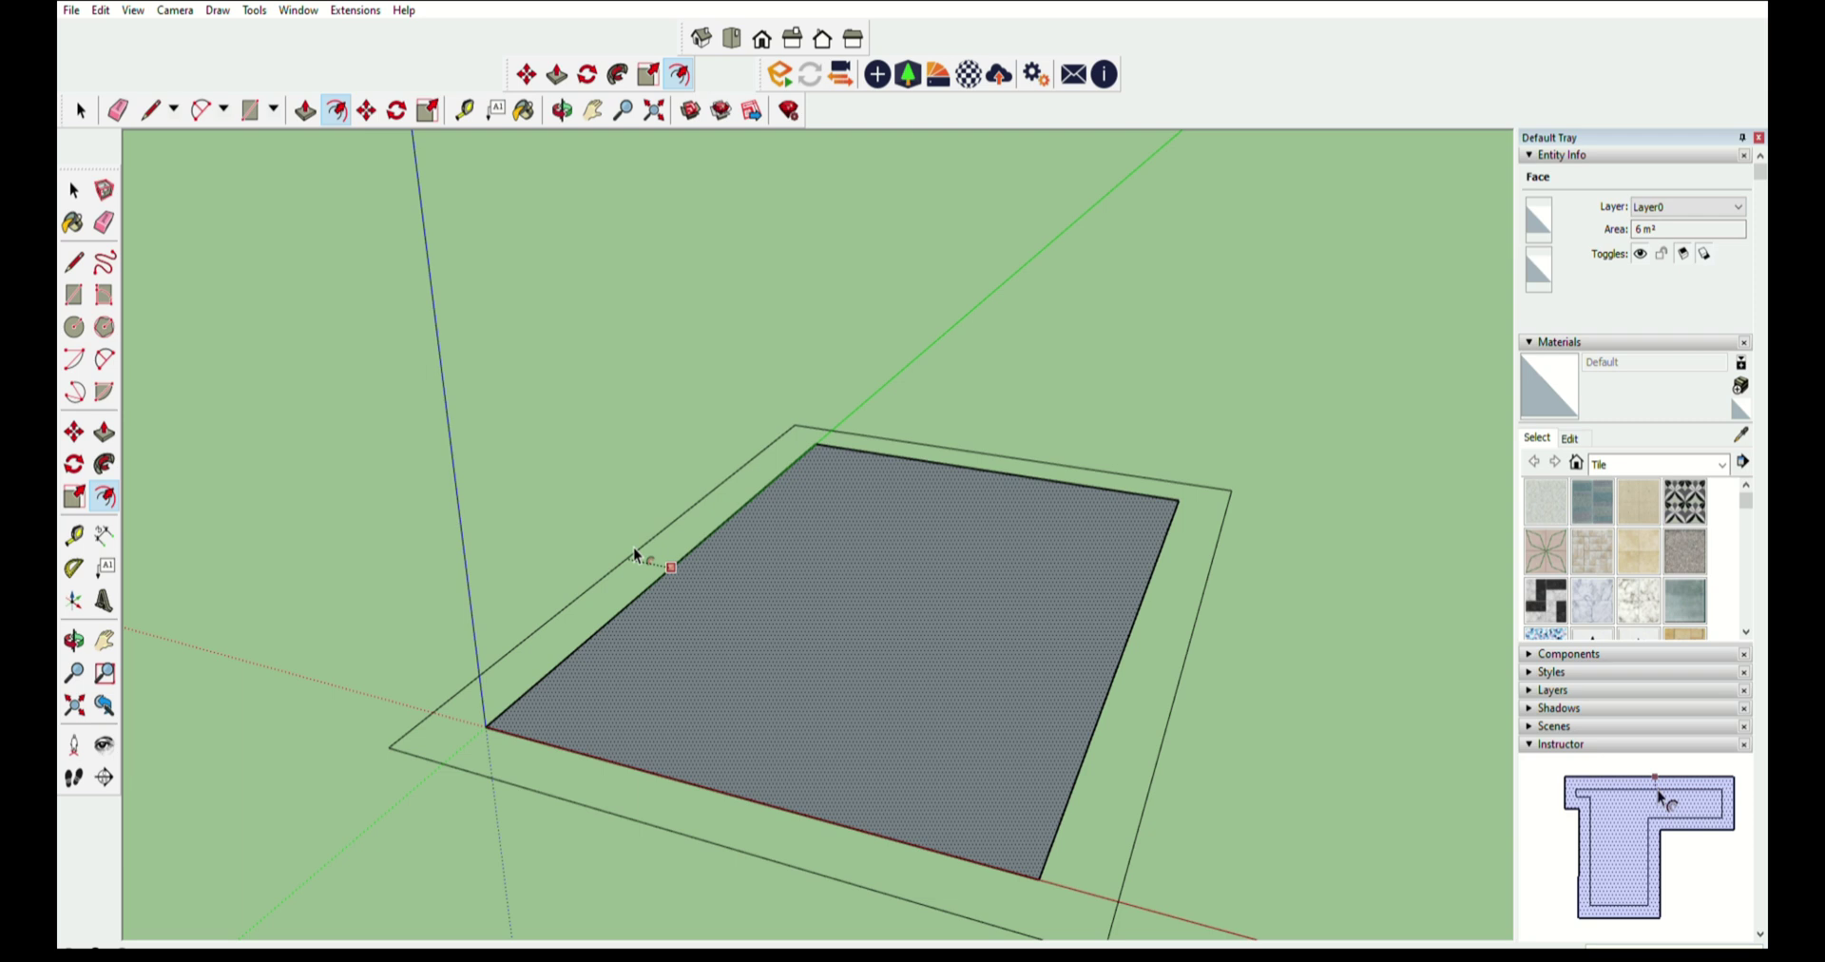
{"action": "left_click", "coordinate": [638, 553]}
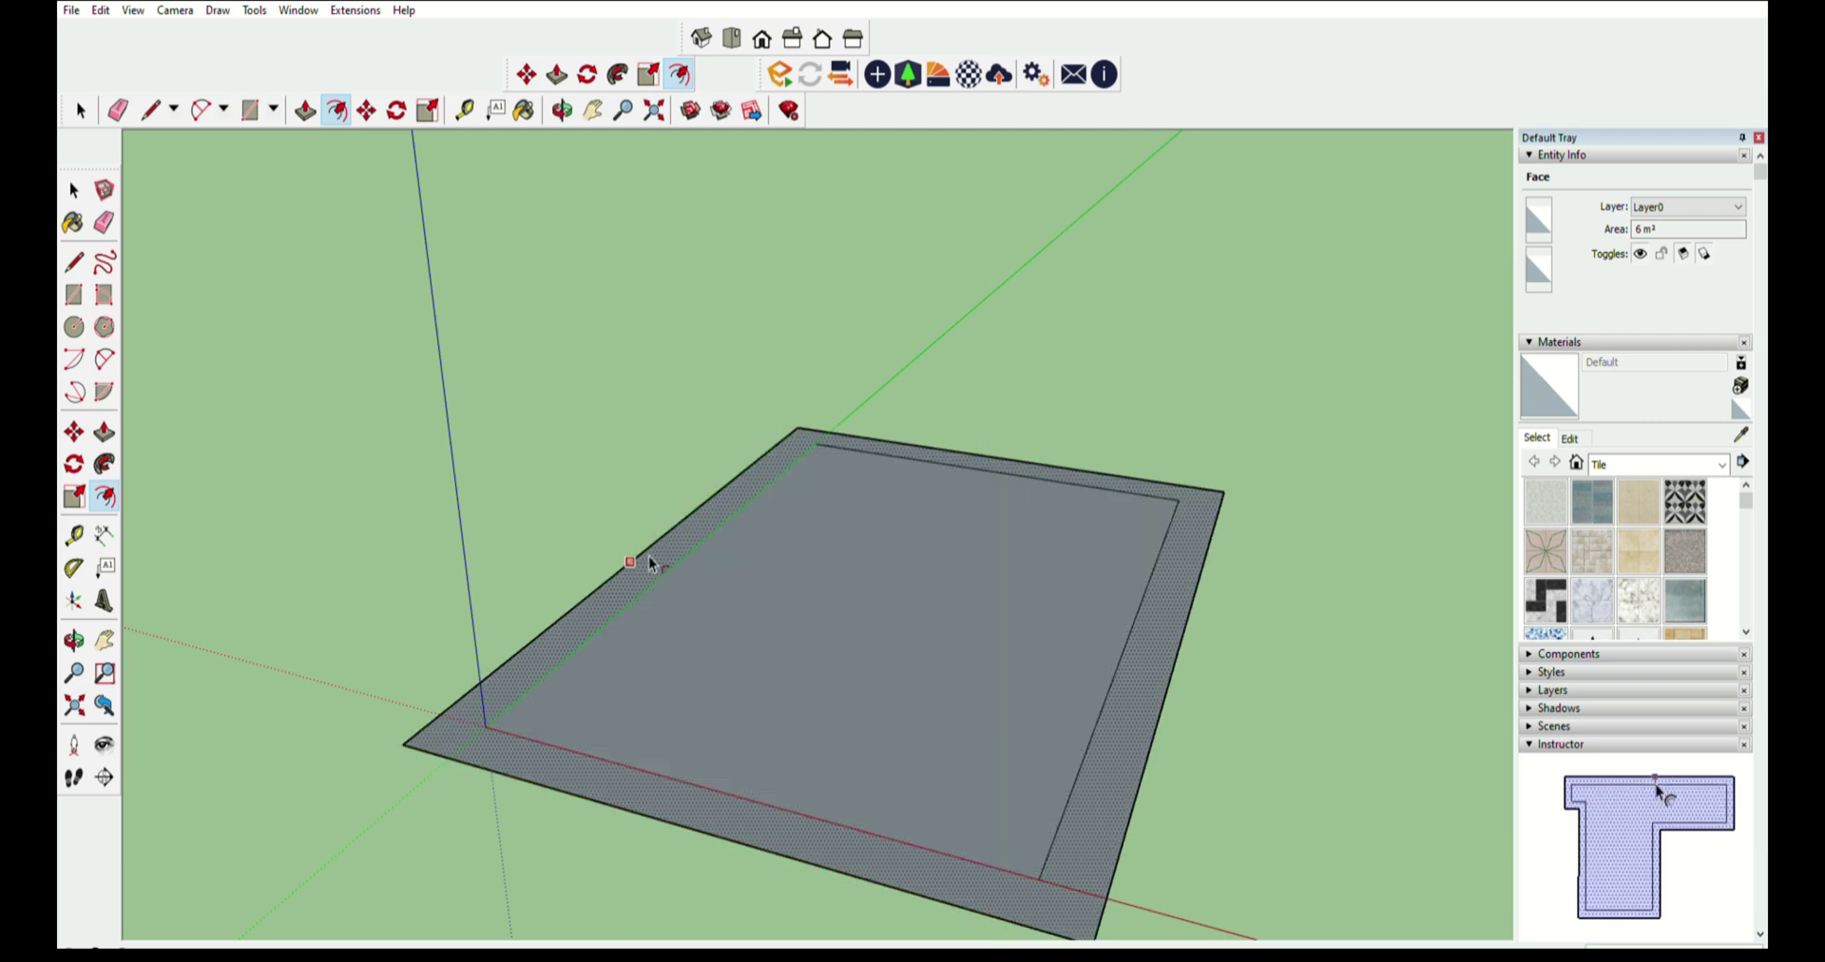
{"action": "scroll", "coordinate": [910, 573], "scroll_direction": "down", "scroll_amount": 2}
{"action": "middle_click_drag", "start_coordinate": [910, 573], "coordinate": [1046, 684]}
{"action": "scroll", "coordinate": [855, 570], "scroll_direction": "down", "scroll_amount": 2}
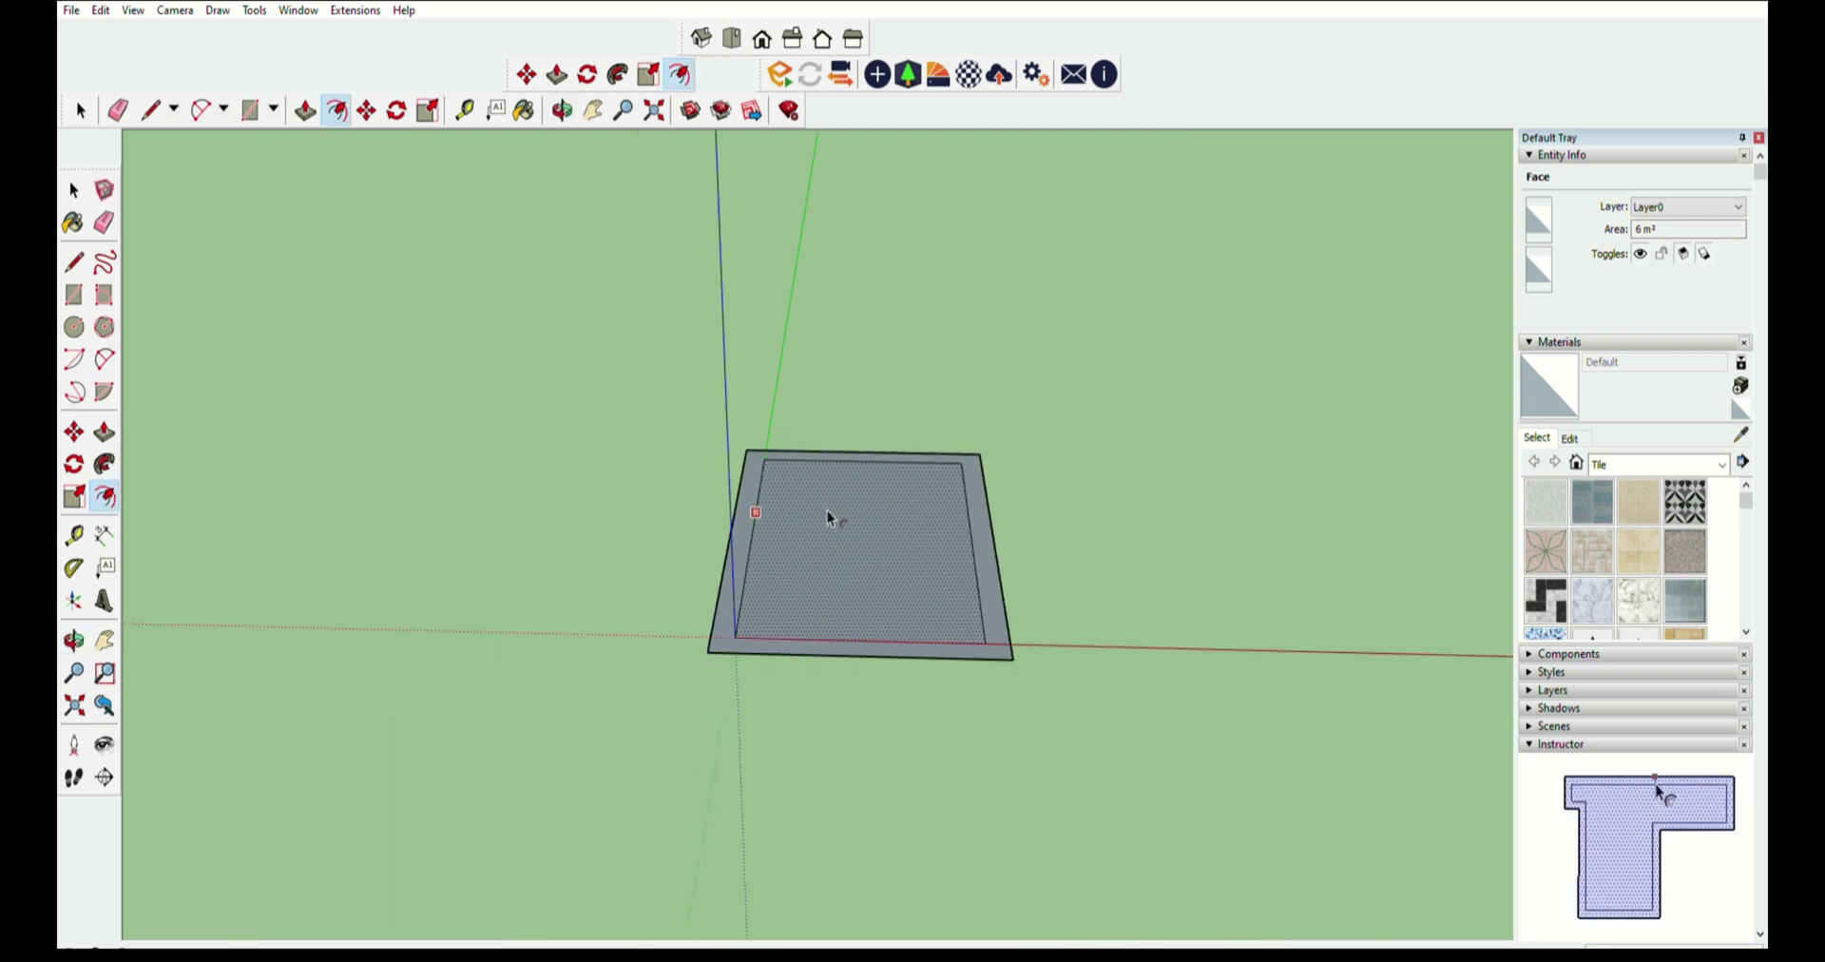
{"action": "middle_click_drag", "start_coordinate": [831, 517], "coordinate": [922, 584]}
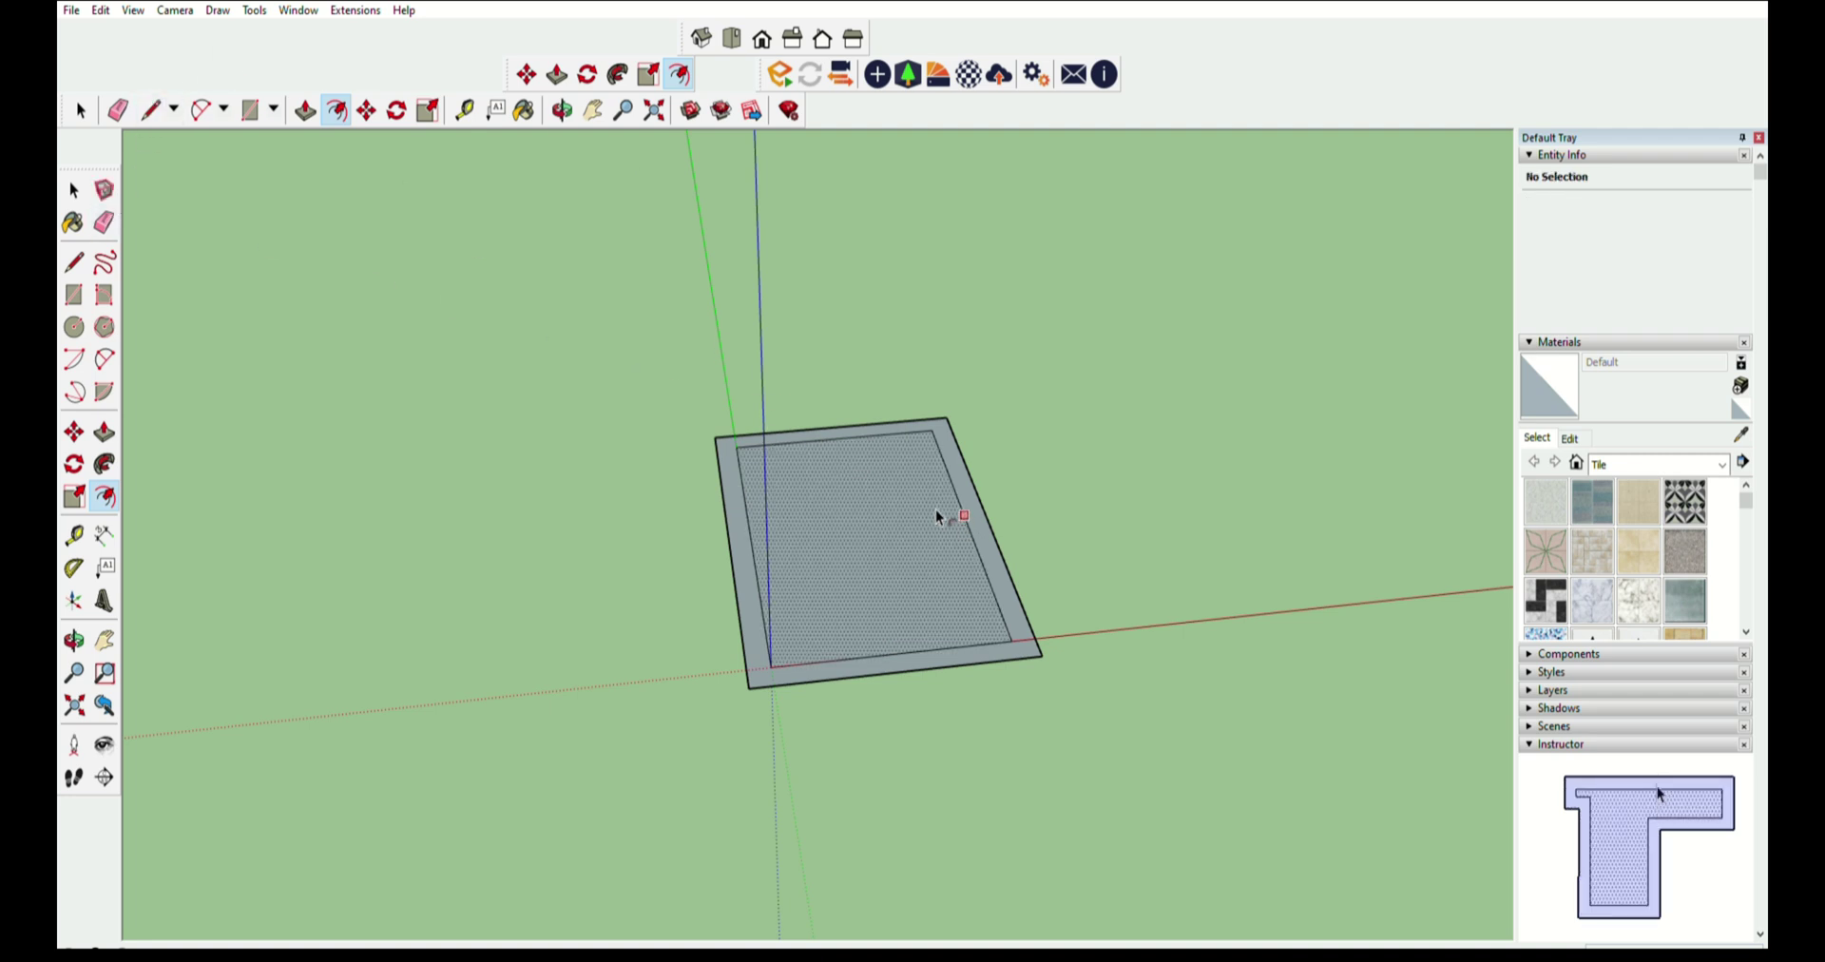
- Select the inner floor face, then box-select the whole floor slab
{"action": "left_click", "coordinate": [75, 295]}
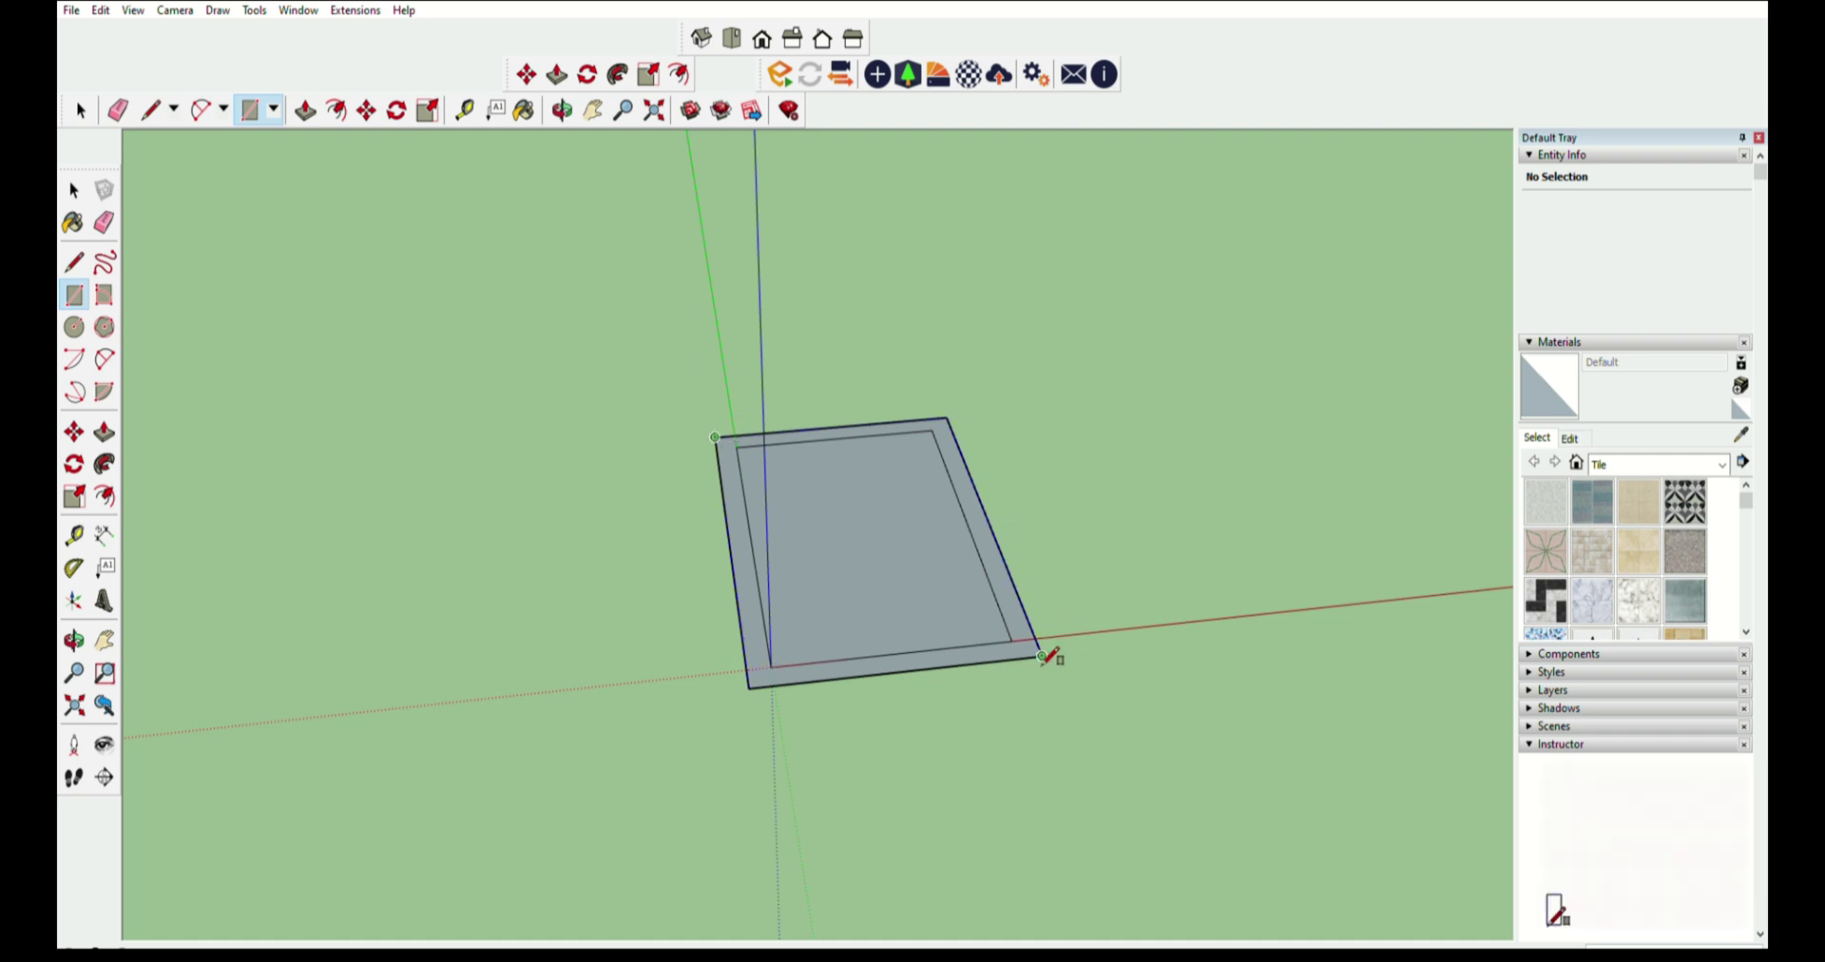
{"action": "left_click", "coordinate": [74, 190]}
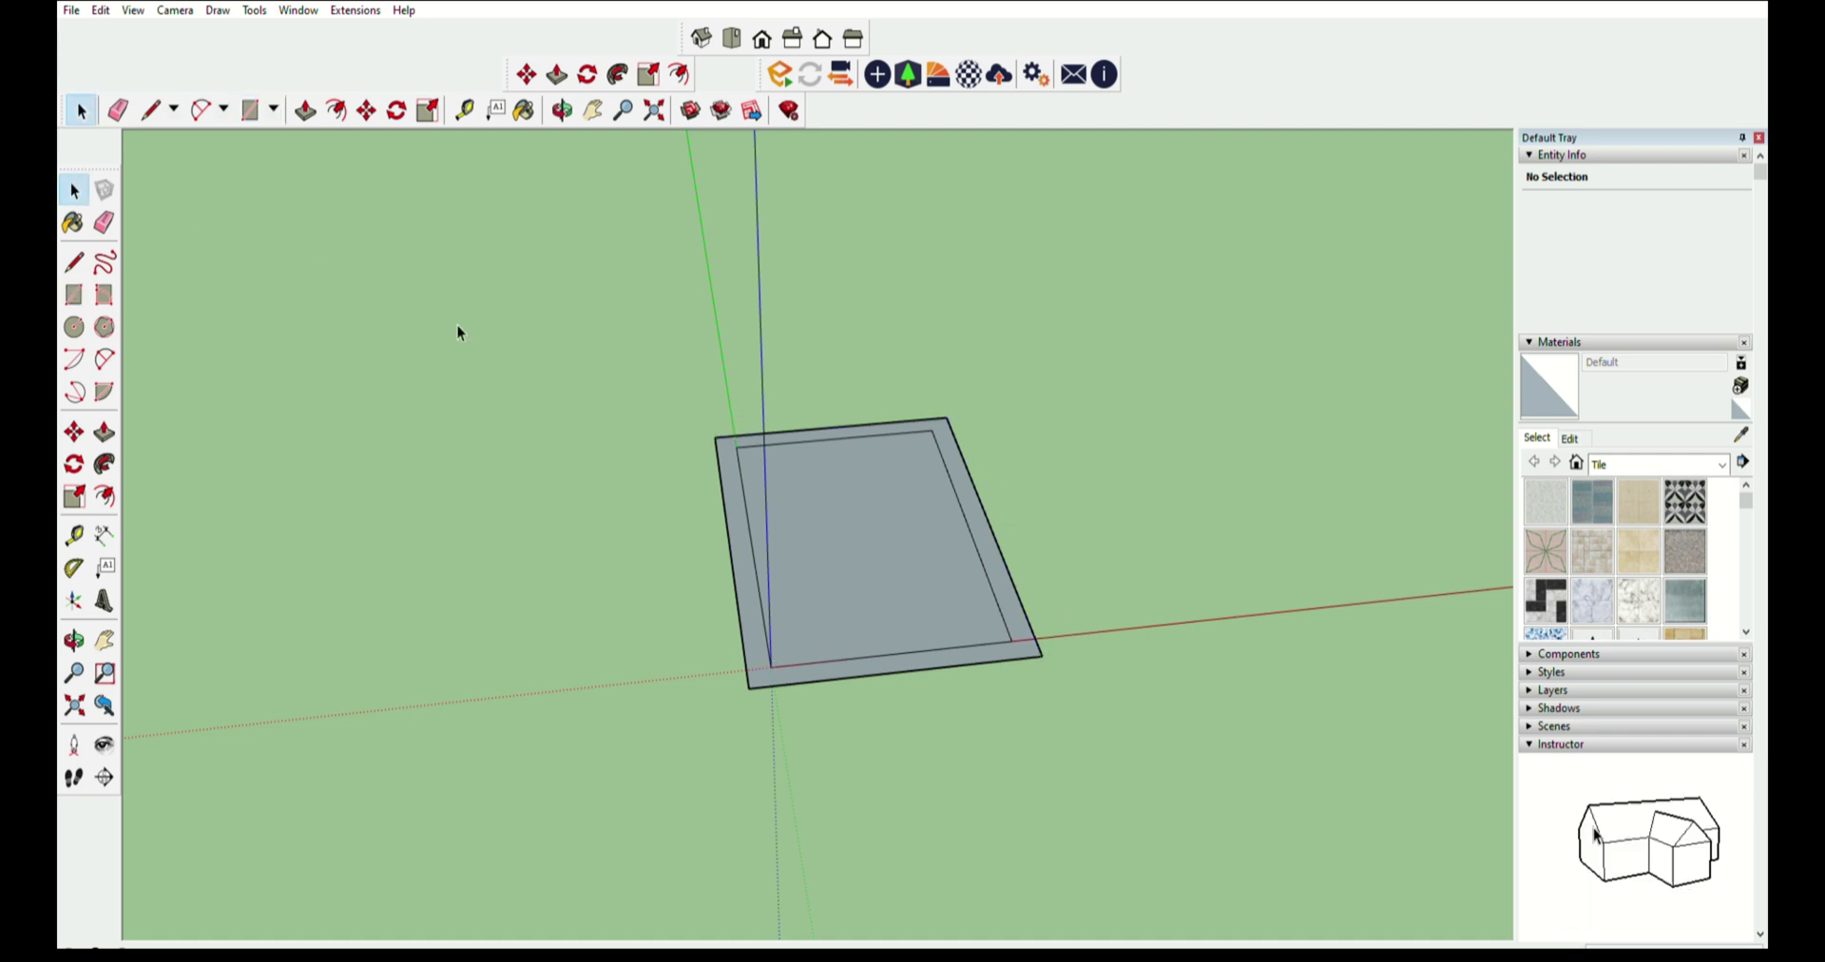
{"action": "left_click", "coordinate": [871, 565]}
{"action": "mouse_move", "coordinate": [1002, 599]}
{"action": "middle_mouse_down"}
{"action": "mouse_move", "coordinate": [1030, 631]}
{"action": "mouse_move", "coordinate": [795, 517]}
{"action": "mouse_move", "coordinate": [851, 546]}
{"action": "mouse_move", "coordinate": [827, 533]}
{"action": "middle_mouse_up"}
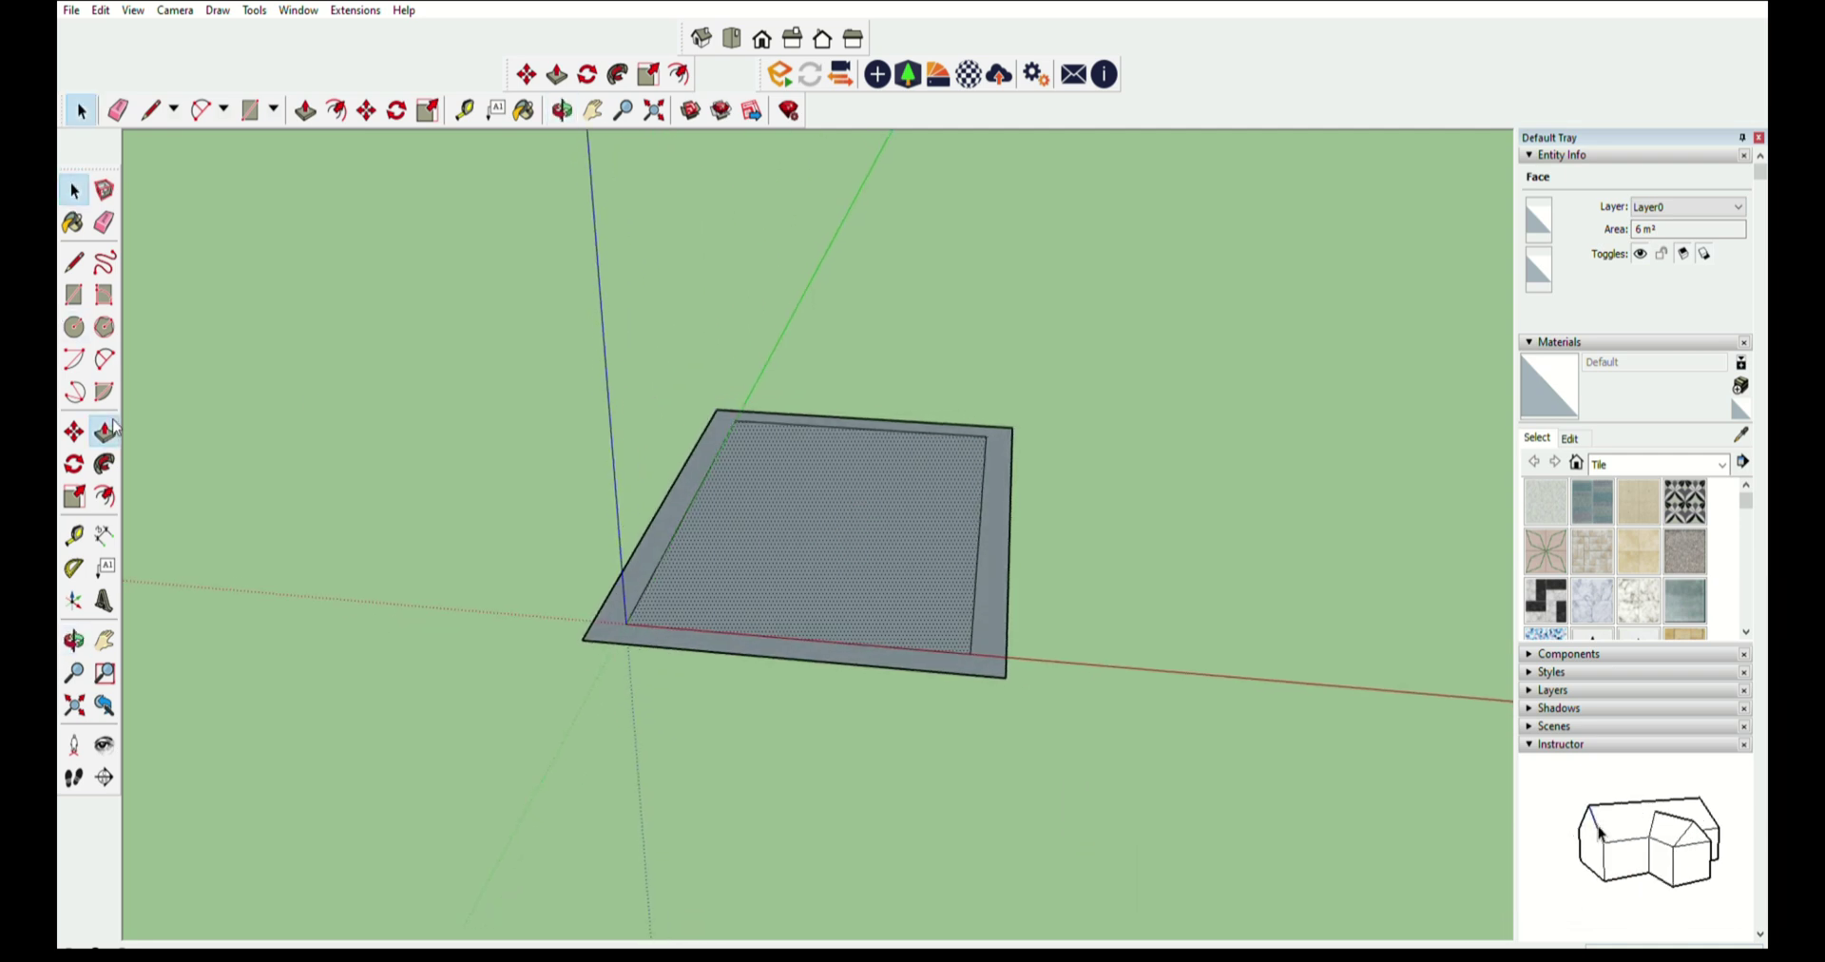
{"action": "left_click", "coordinate": [104, 432]}
{"action": "scroll", "coordinate": [893, 608], "scroll_direction": "up", "scroll_amount": 2}
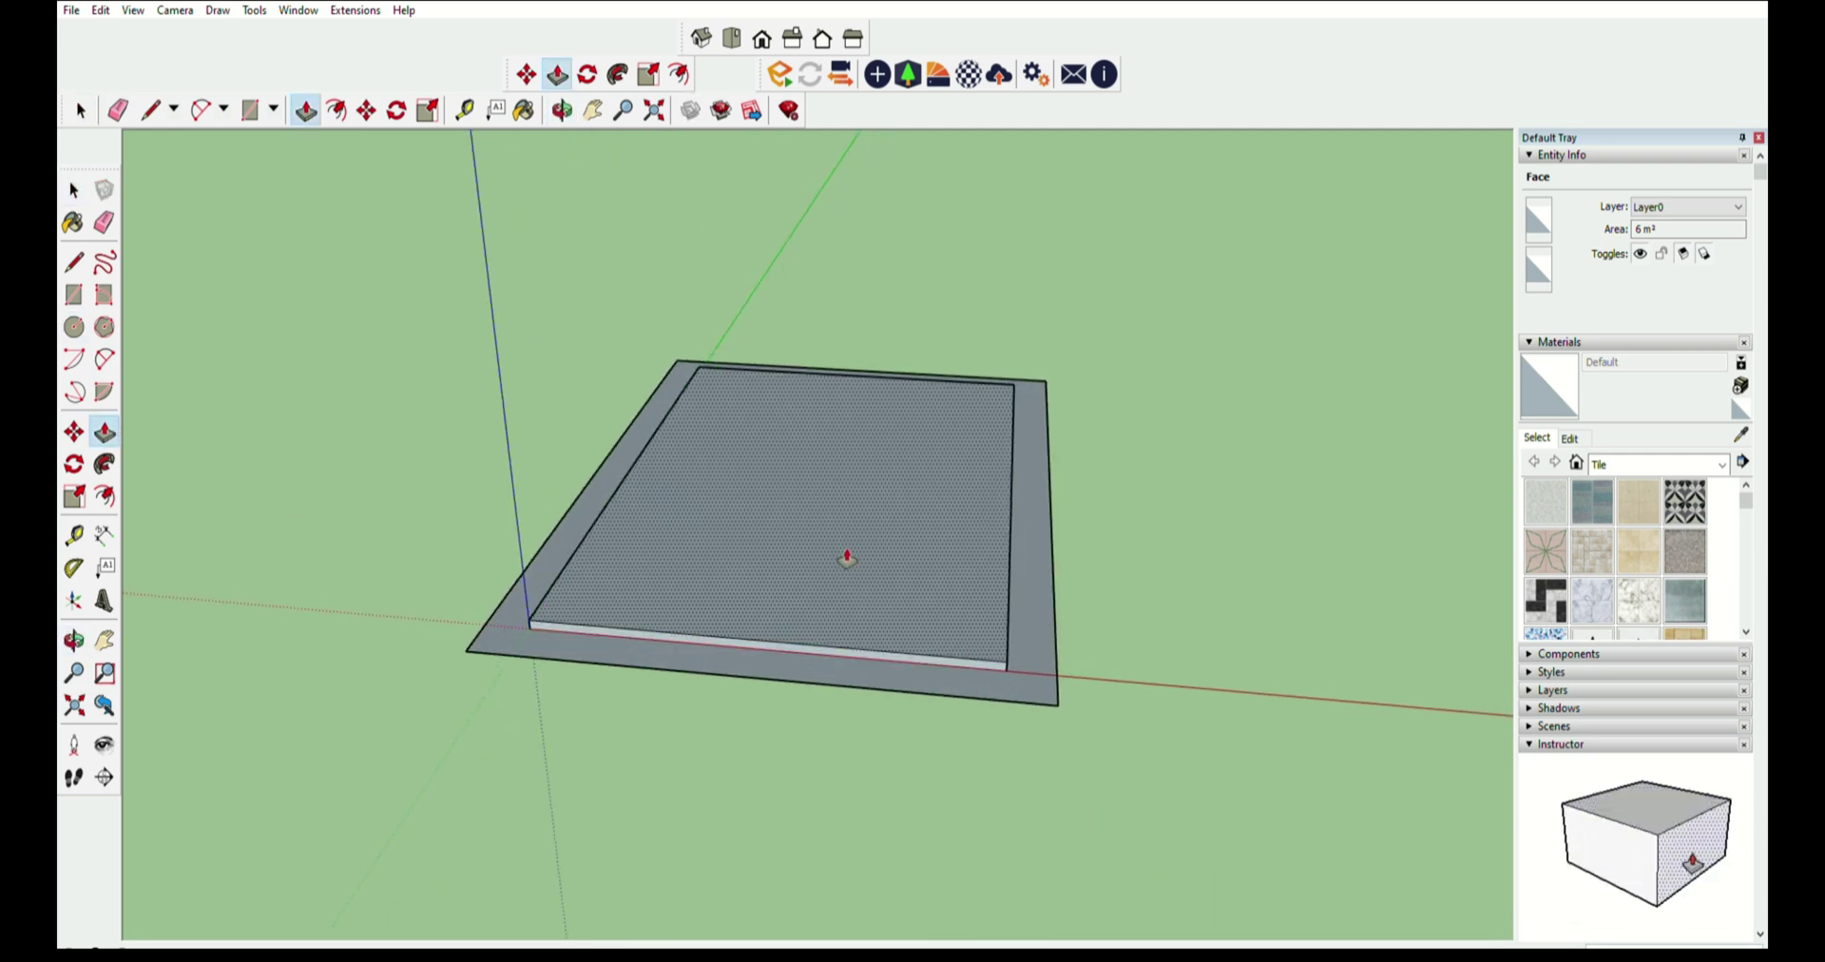
{"action": "mouse_move", "coordinate": [921, 510]}
{"action": "middle_mouse_down"}
{"action": "mouse_move", "coordinate": [901, 616]}
{"action": "mouse_move", "coordinate": [884, 599]}
{"action": "middle_mouse_up"}
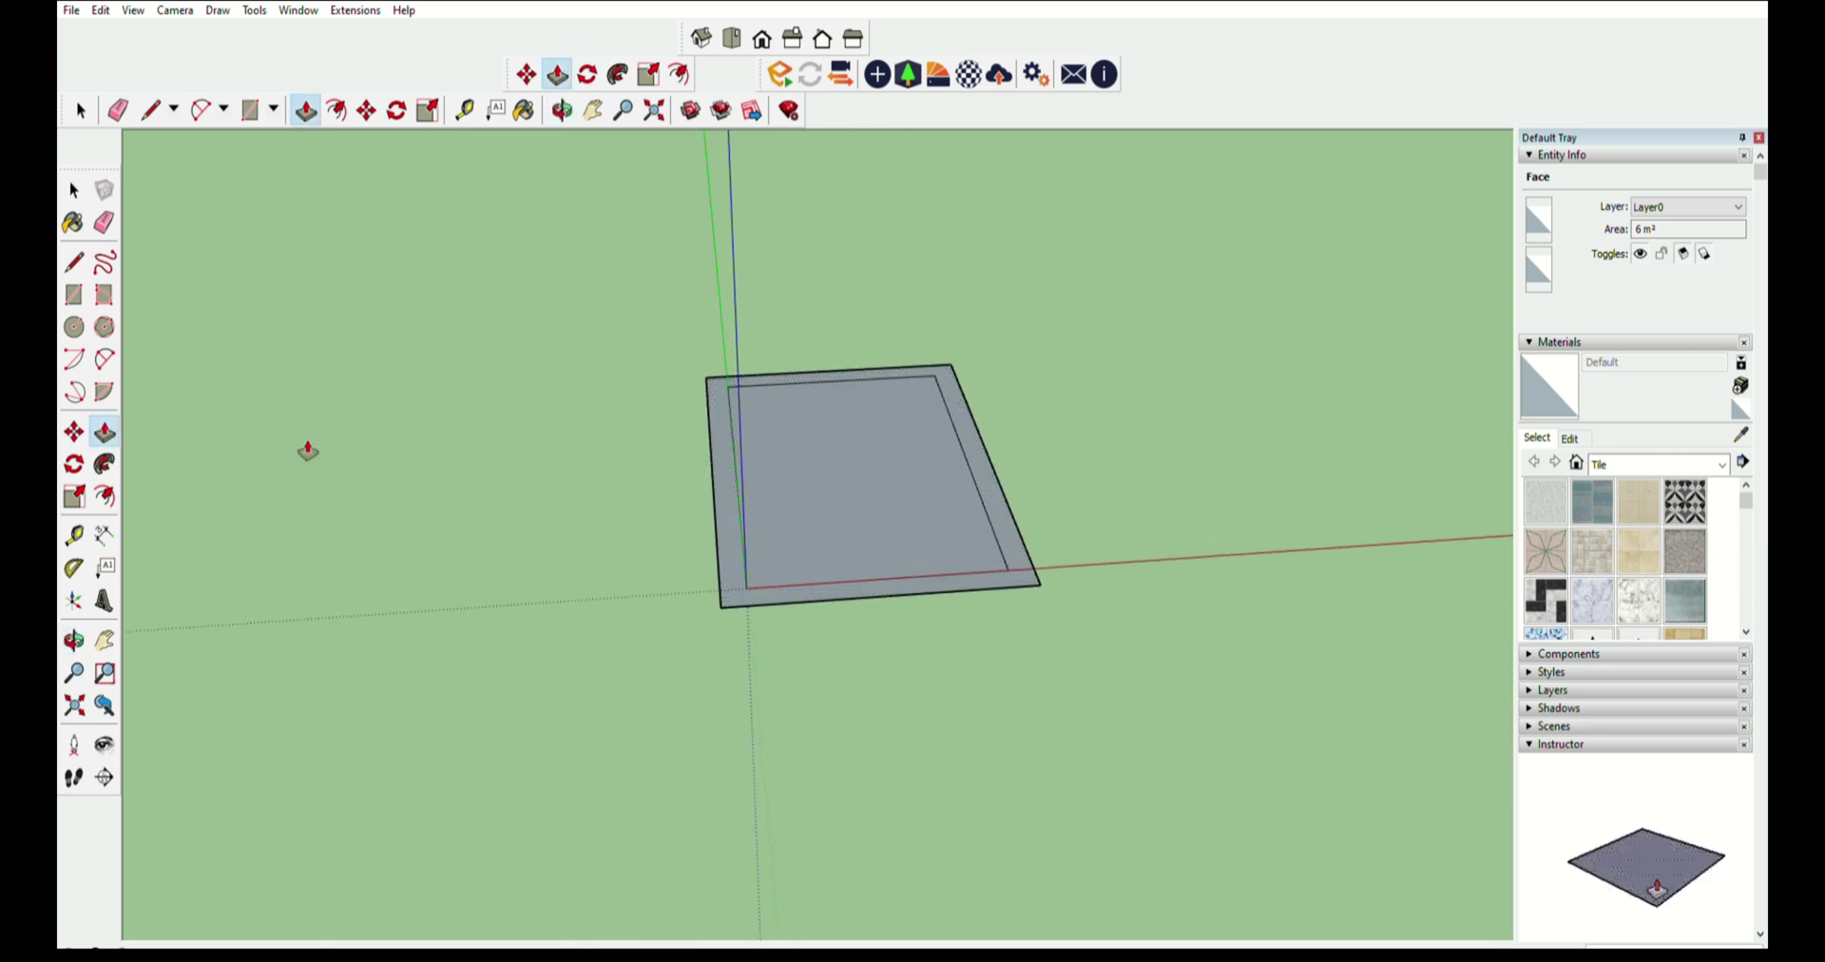
{"action": "left_click", "coordinate": [74, 191]}
{"action": "left_click_drag", "start_coordinate": [685, 357], "coordinate": [1148, 707]}
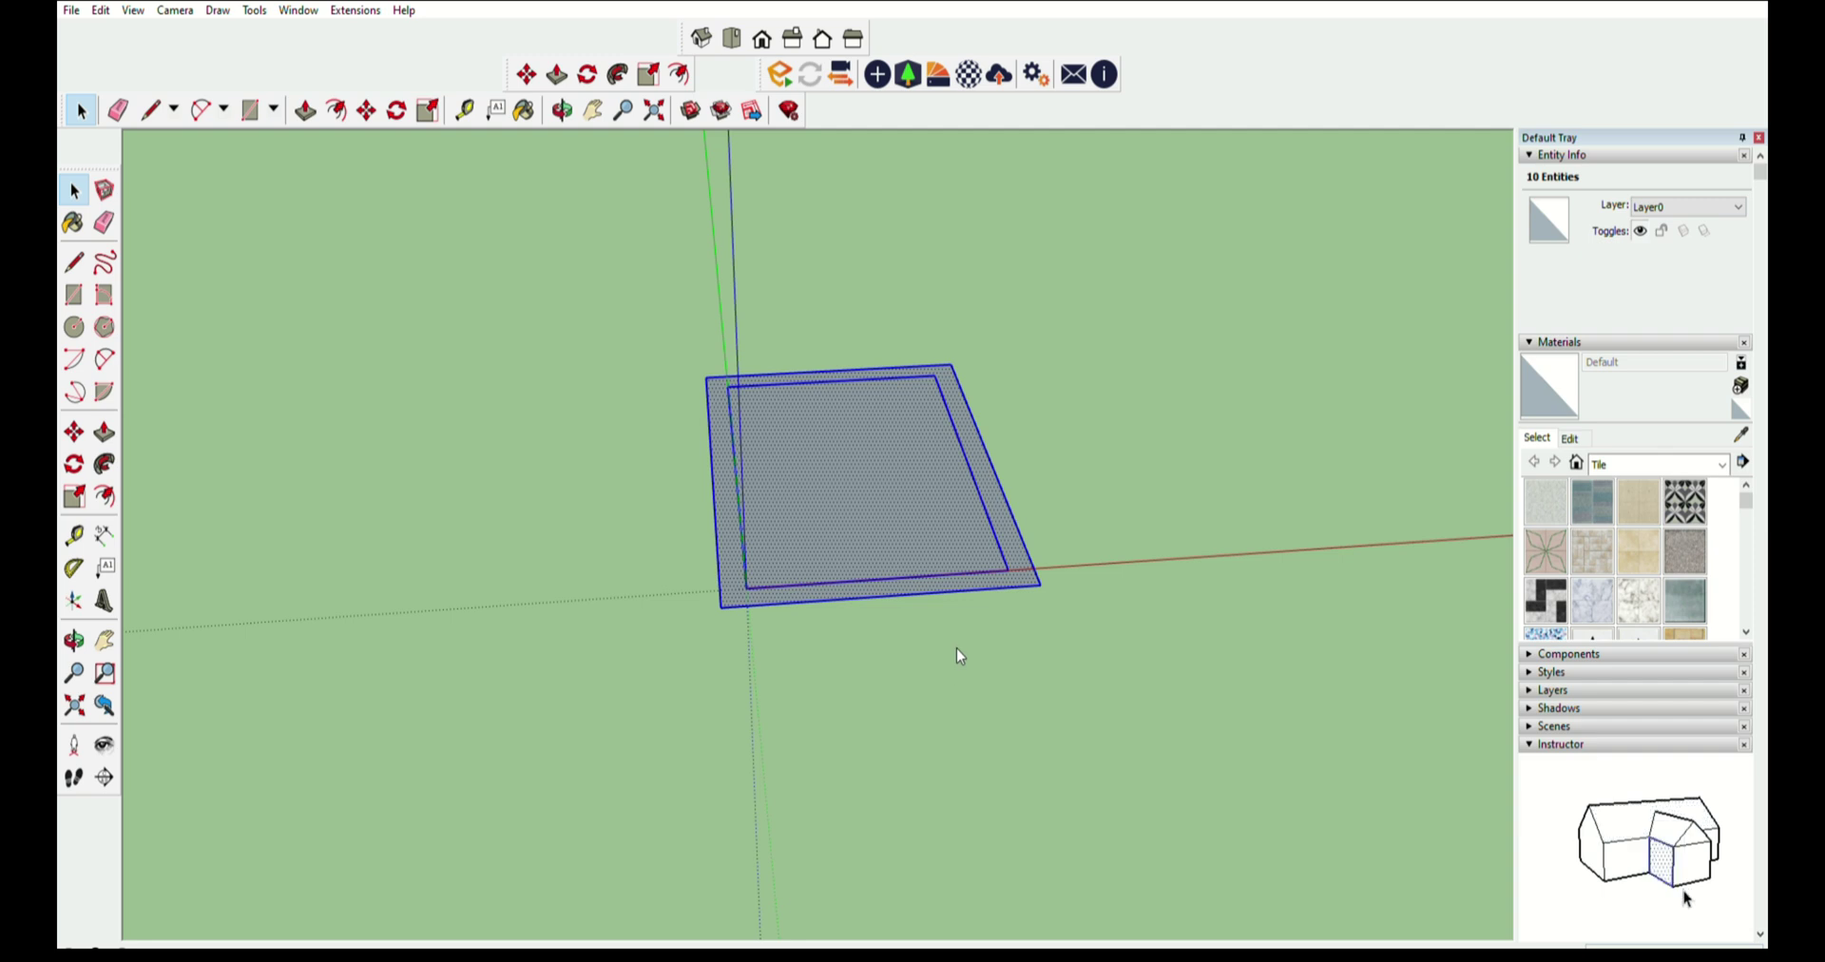
{"action": "middle_click_drag", "start_coordinate": [974, 681], "coordinate": [715, 545]}
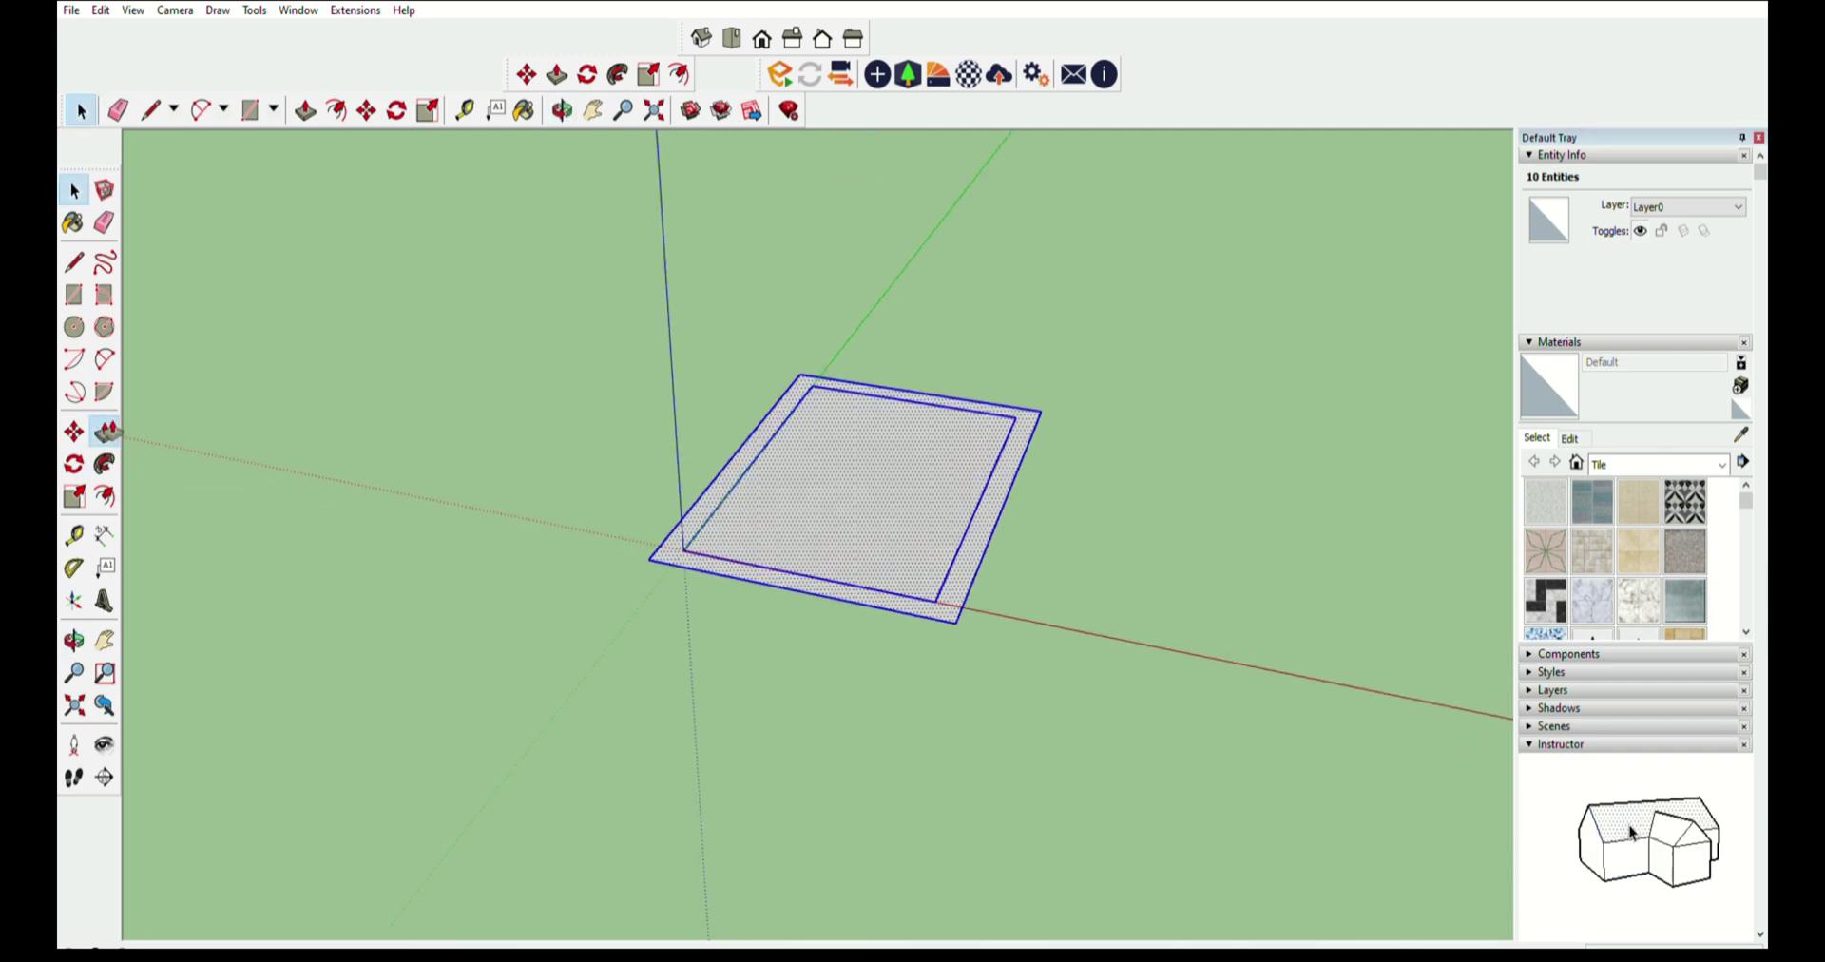
- Push/Pull the outer border up into a rim and raise the inner face flush with it
{"action": "left_click", "coordinate": [108, 433]}
{"action": "left_click", "coordinate": [843, 582]}
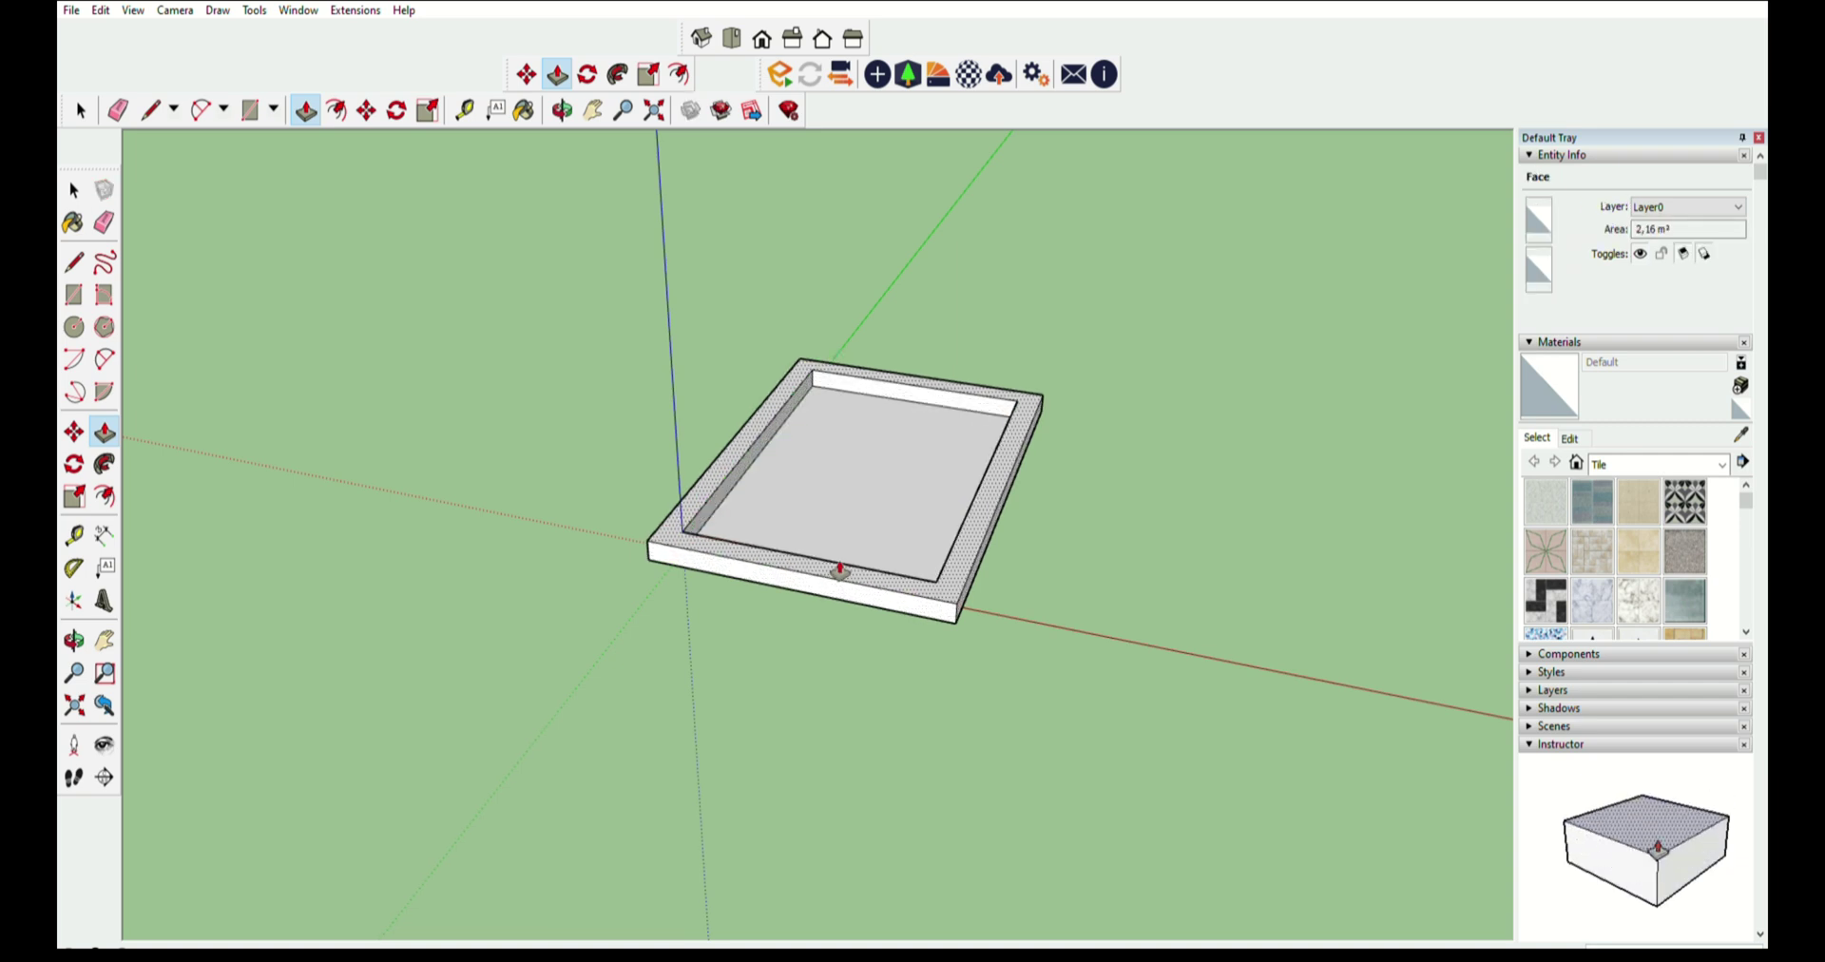
{"action": "left_click", "coordinate": [840, 570]}
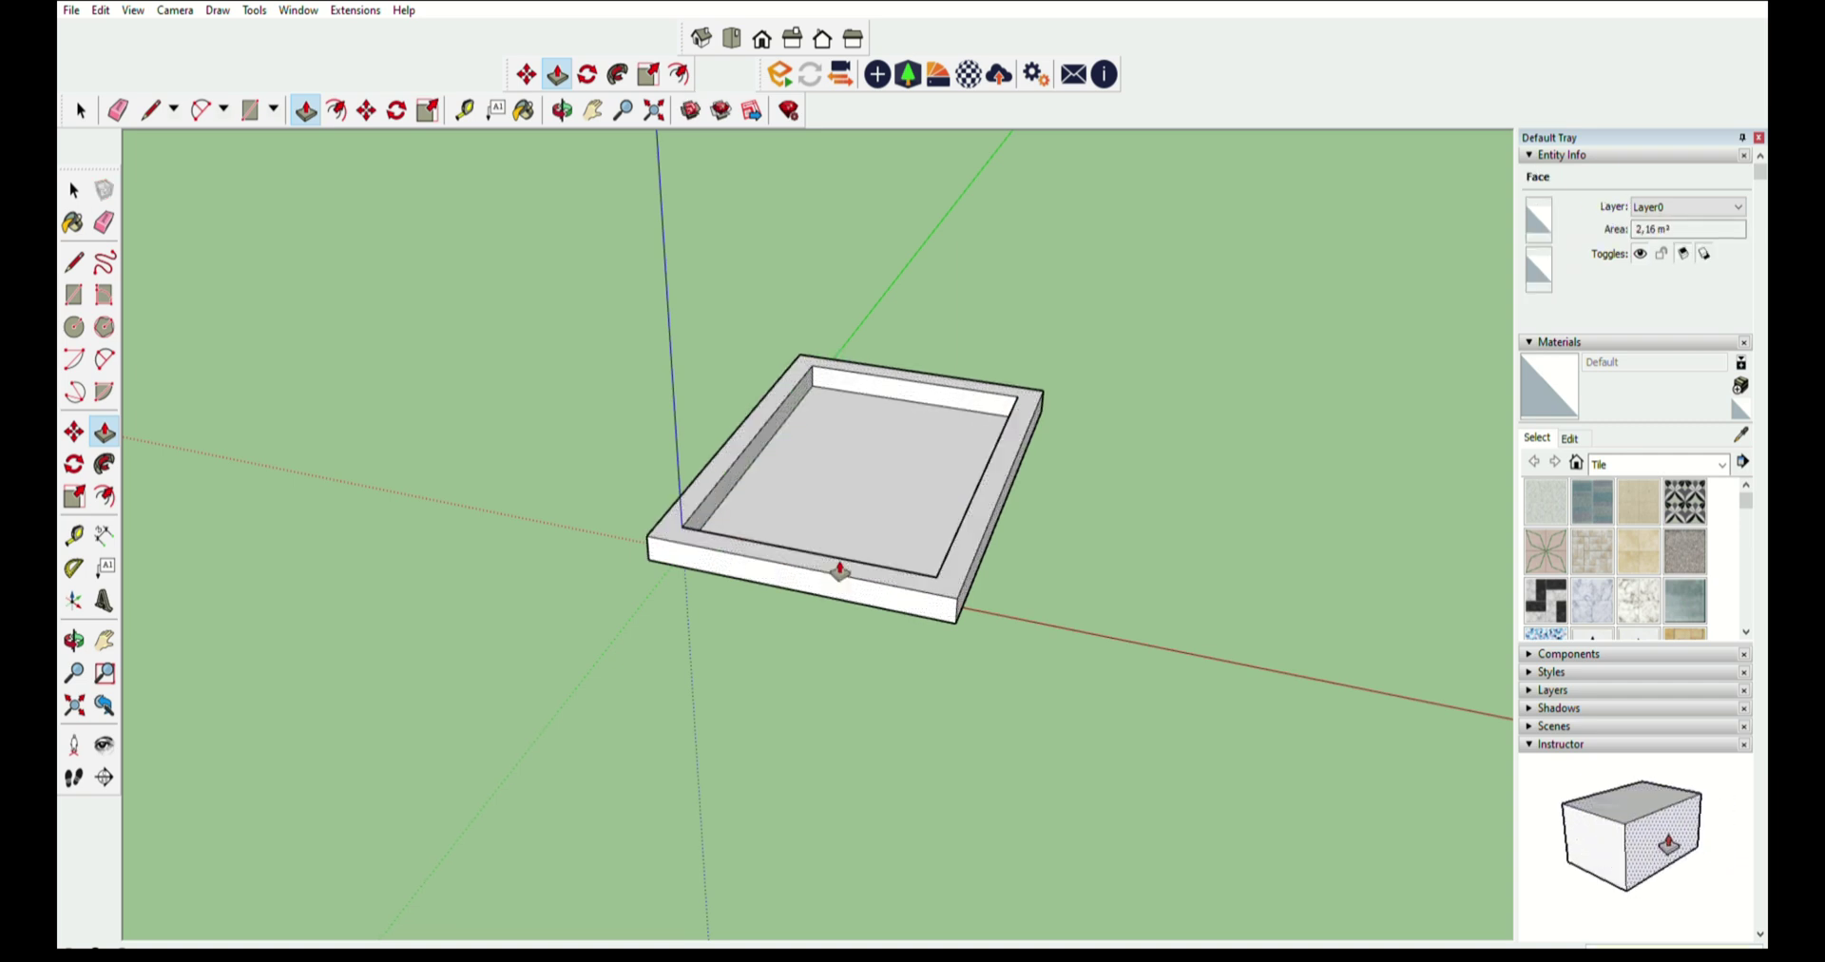
{"action": "double_click", "coordinate": [845, 457]}
{"action": "middle_click_drag", "start_coordinate": [845, 457], "coordinate": [1051, 536]}
{"action": "left_click", "coordinate": [1006, 472]}
{"action": "scroll", "coordinate": [1015, 477], "scroll_direction": "up", "scroll_amount": 2}
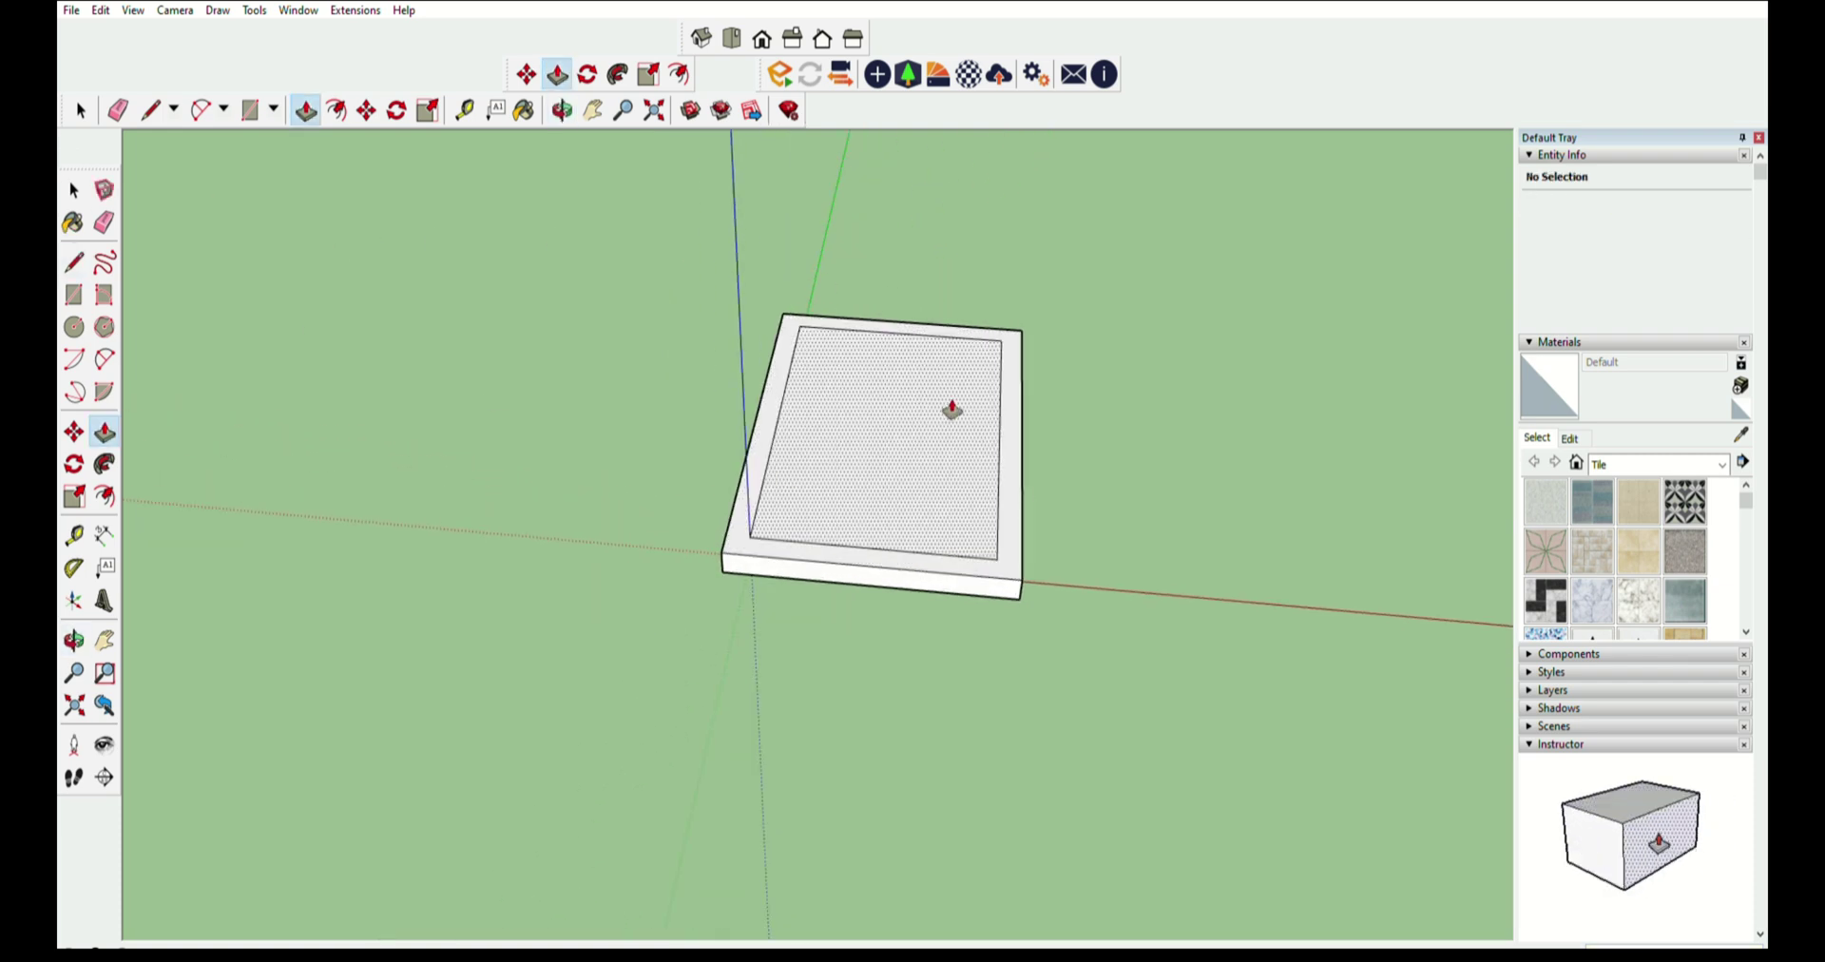
- Draw a rectangle across the slab top from the inner top-right corner to the bottom-left corner
{"action": "left_click", "coordinate": [74, 190]}
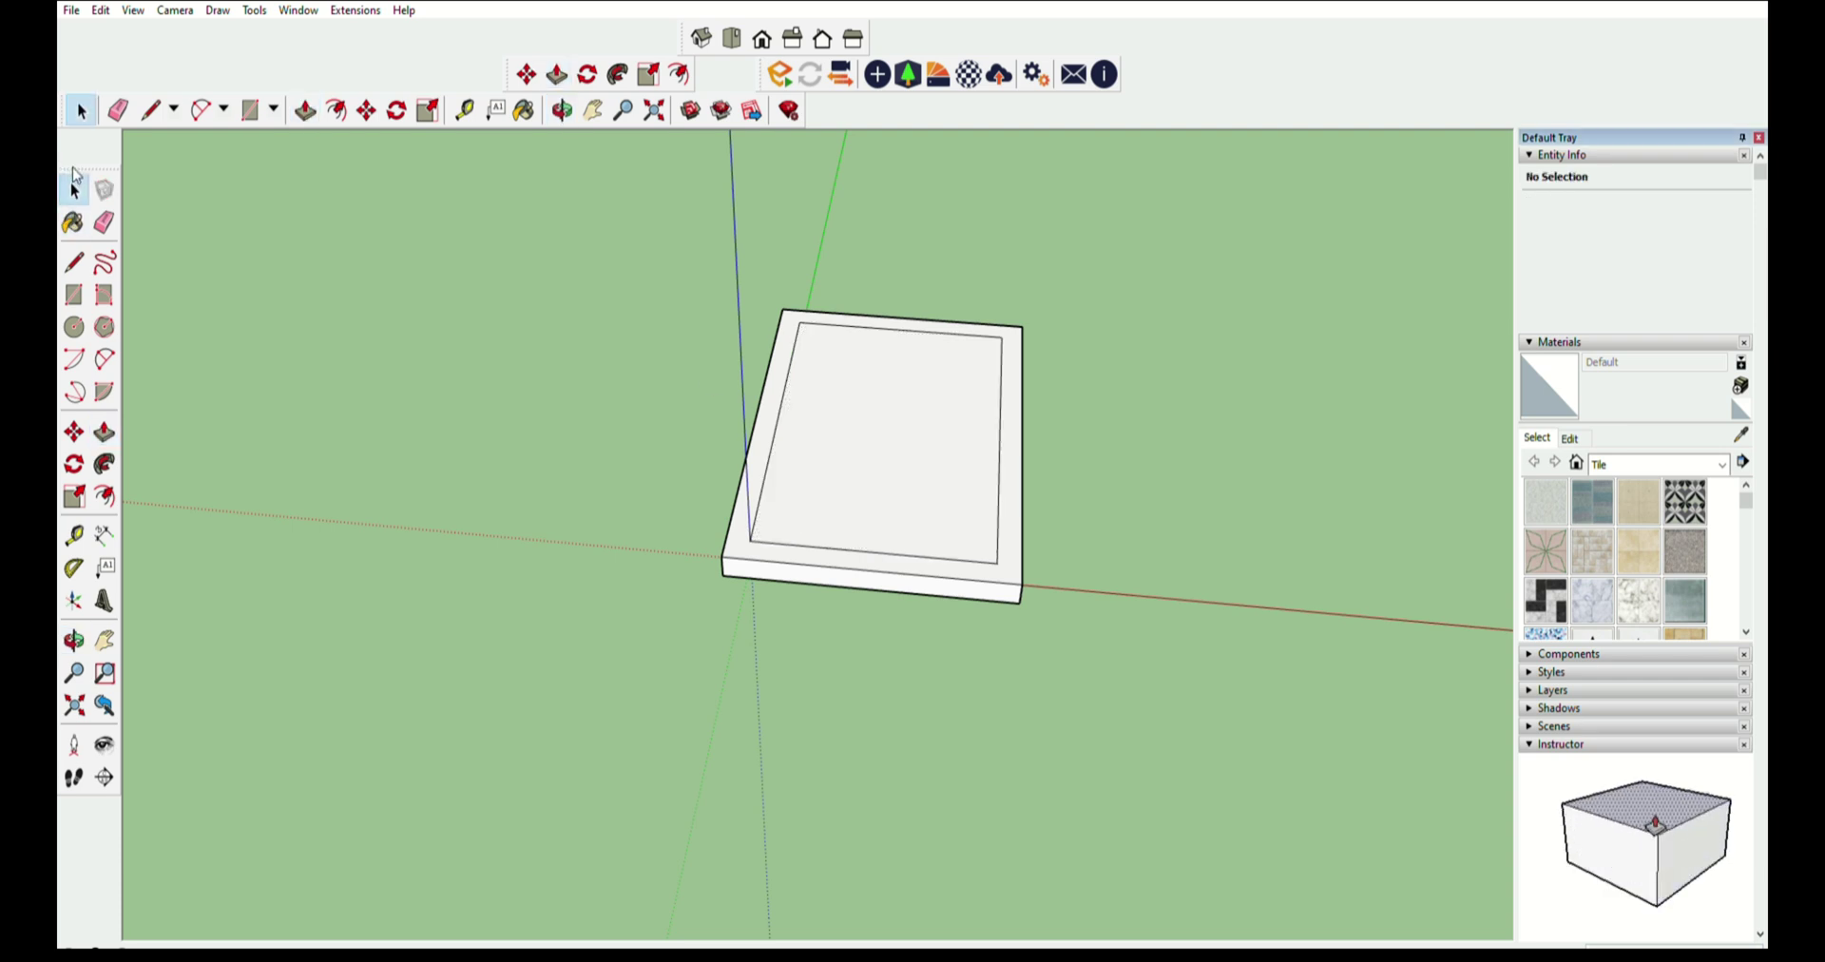
{"action": "left_click_drag", "start_coordinate": [688, 258], "coordinate": [1144, 772]}
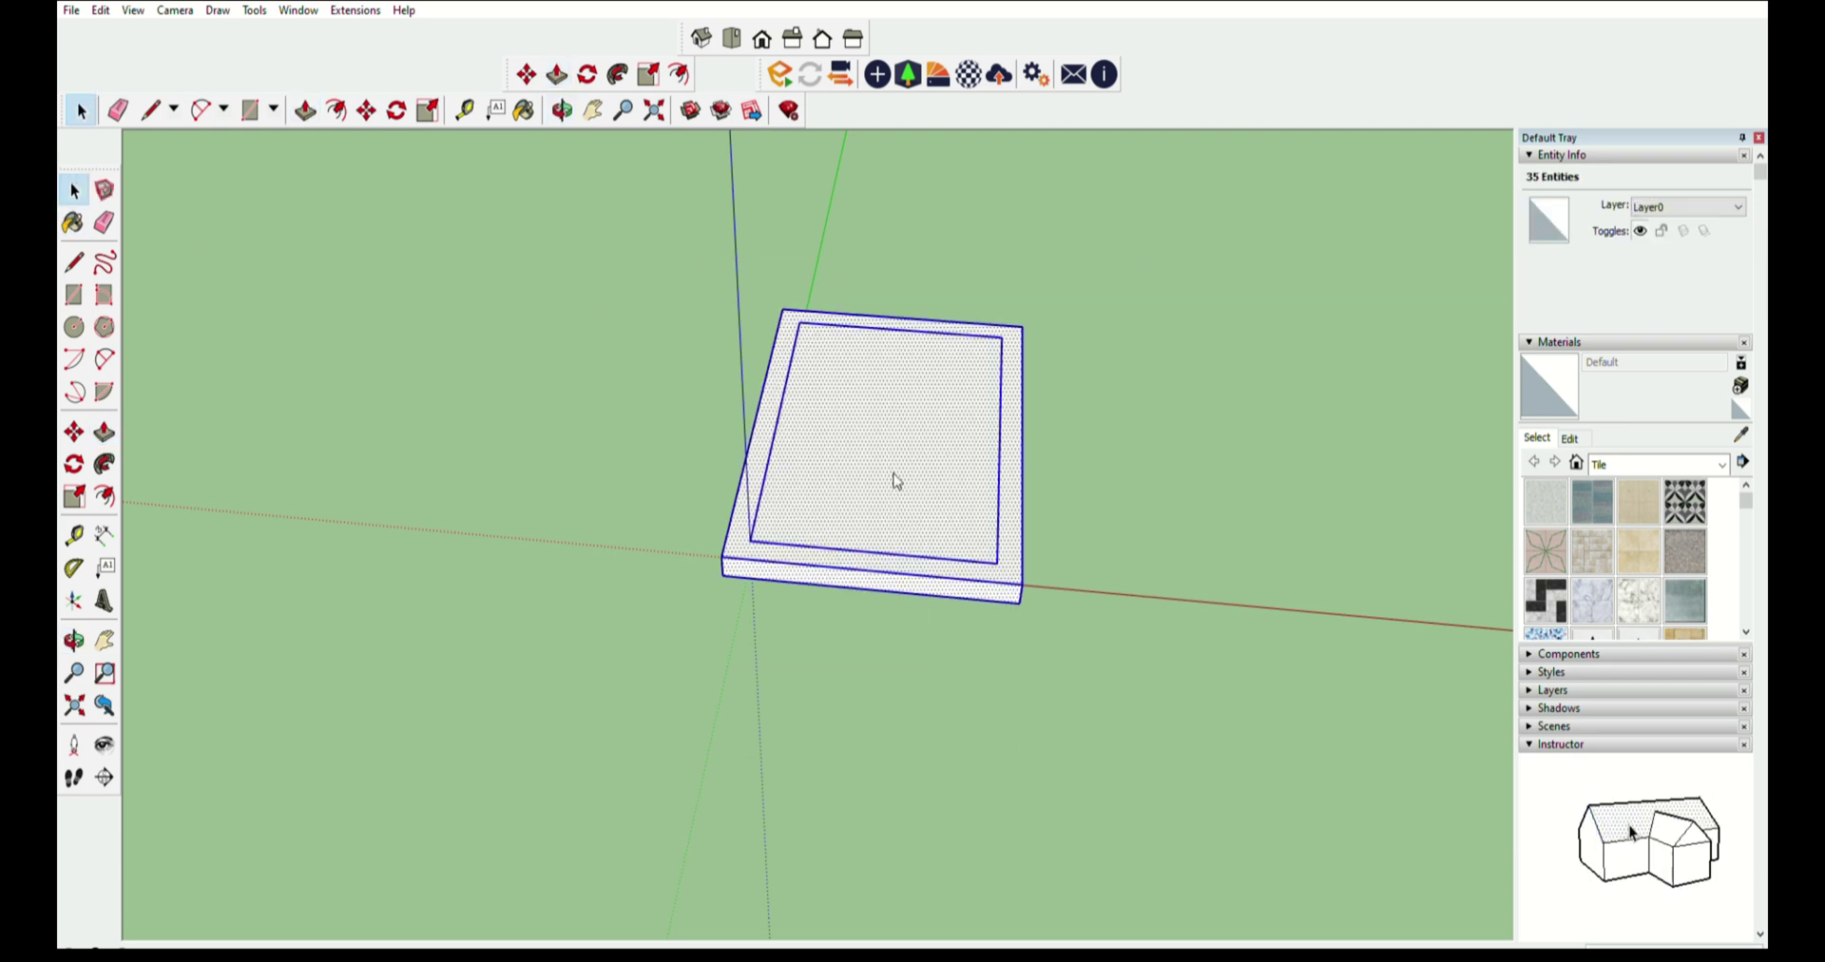
{"action": "left_click", "coordinate": [990, 653]}
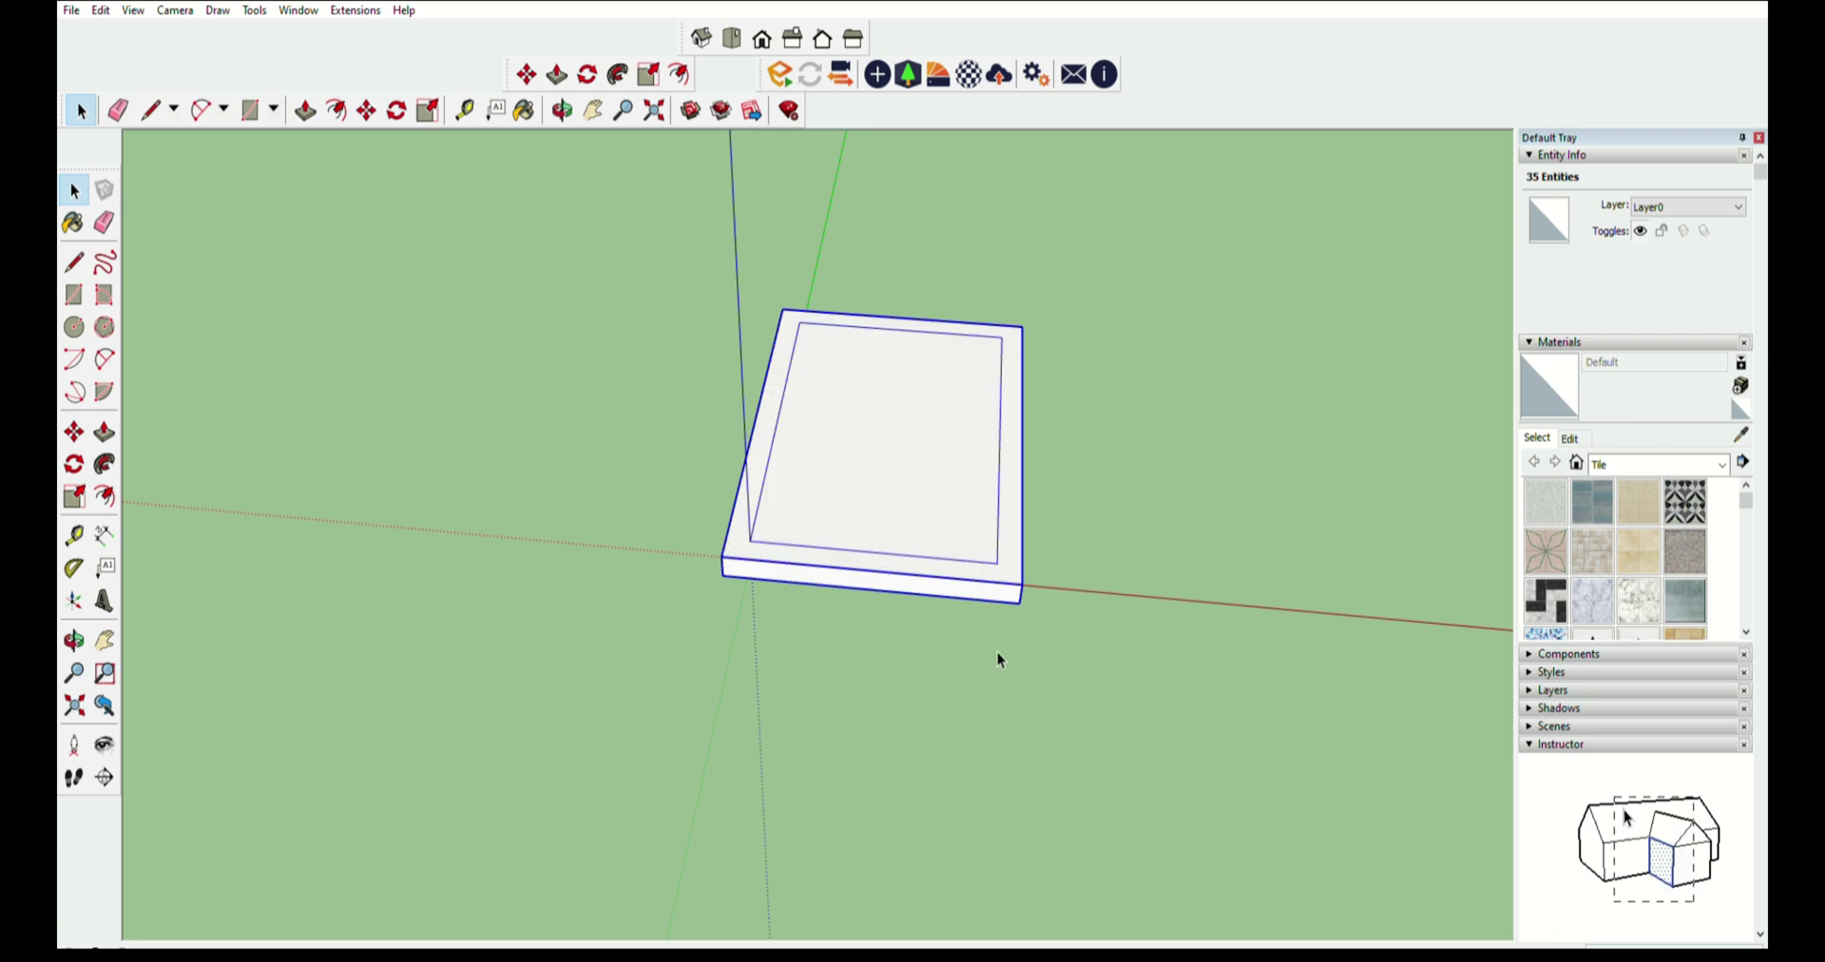
{"action": "middle_click_drag", "start_coordinate": [1095, 643], "coordinate": [835, 522]}
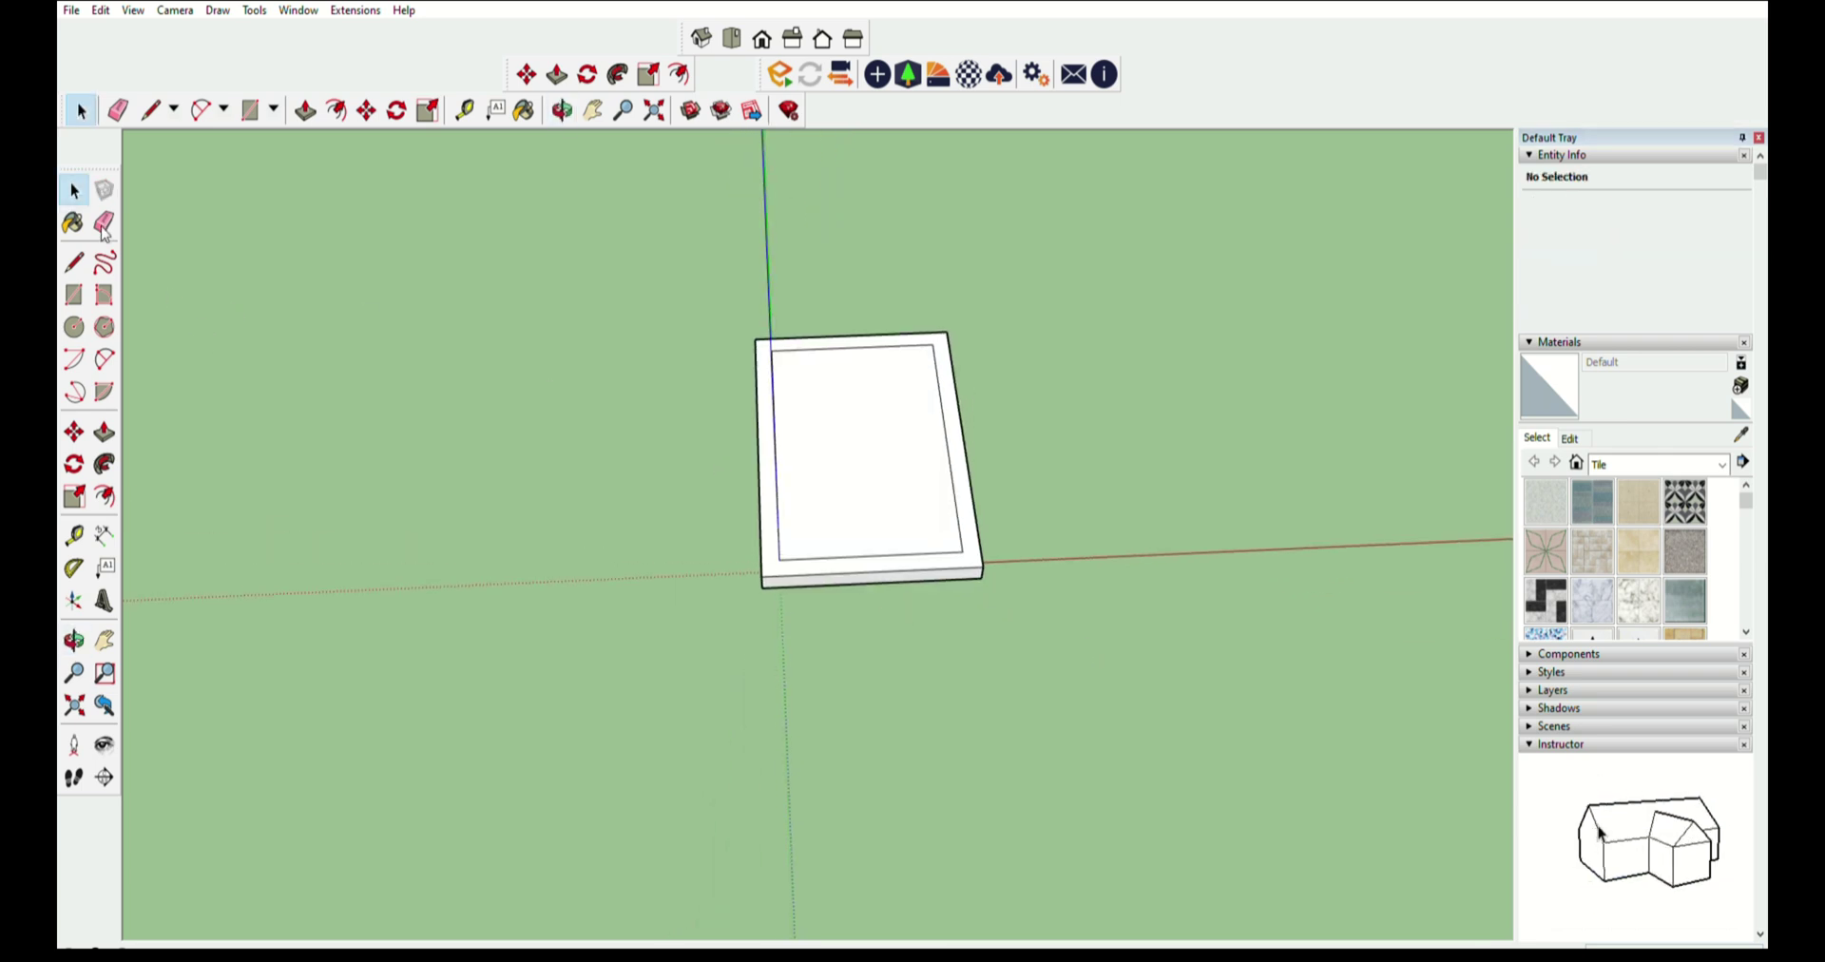
{"action": "left_click", "coordinate": [76, 290]}
{"action": "left_click", "coordinate": [946, 330]}
{"action": "left_click", "coordinate": [772, 574]}
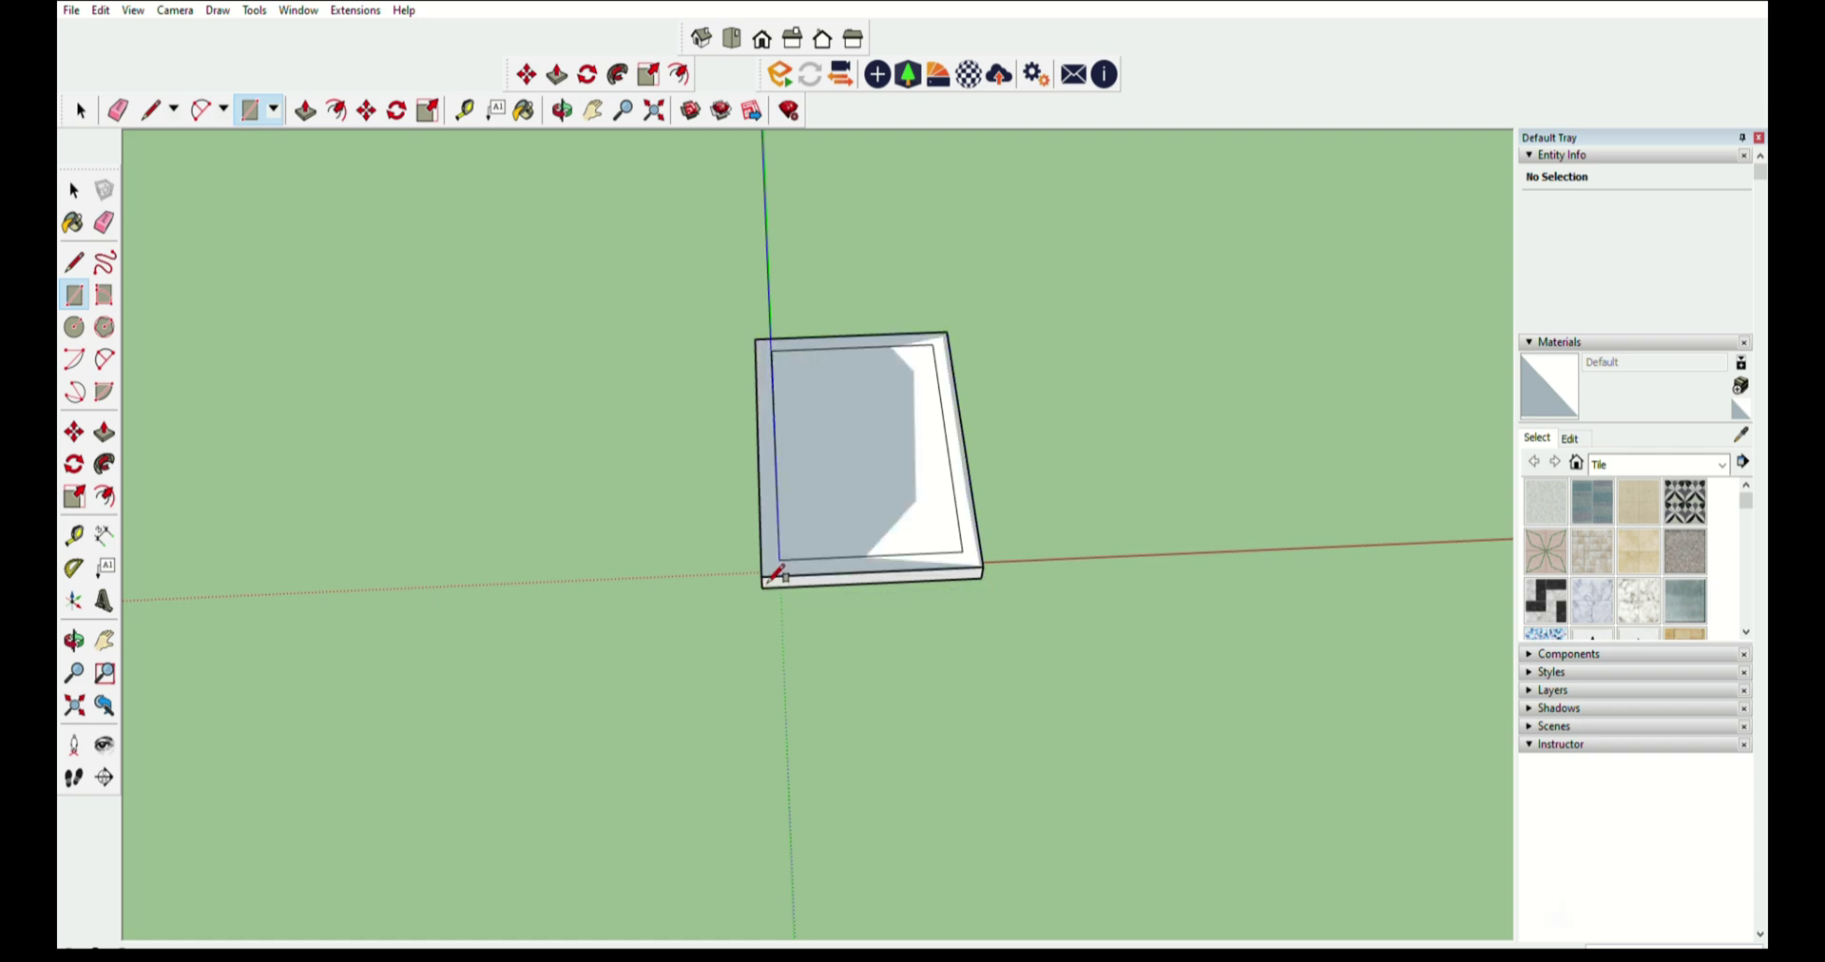
{"action": "middle_click_drag", "start_coordinate": [775, 570], "coordinate": [643, 473]}
- Move the slab's inner top face out beside the slab
{"action": "left_click", "coordinate": [73, 189]}
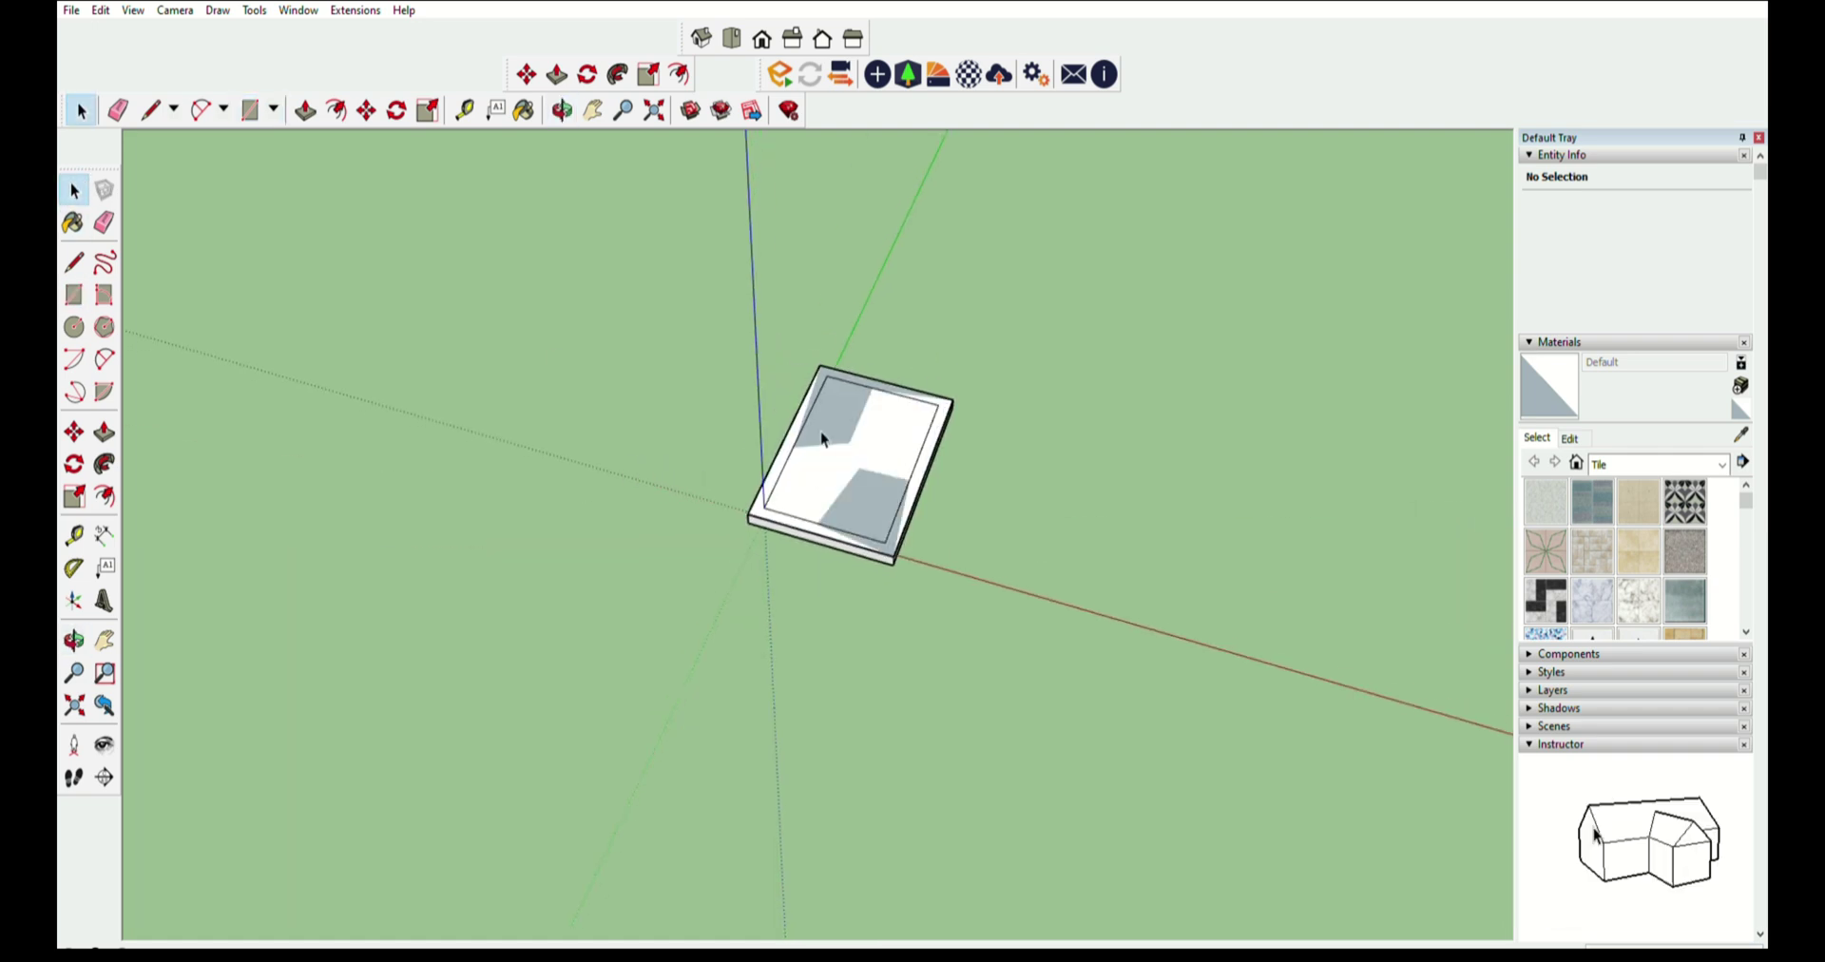
{"action": "left_click", "coordinate": [872, 459]}
{"action": "left_click", "coordinate": [74, 432]}
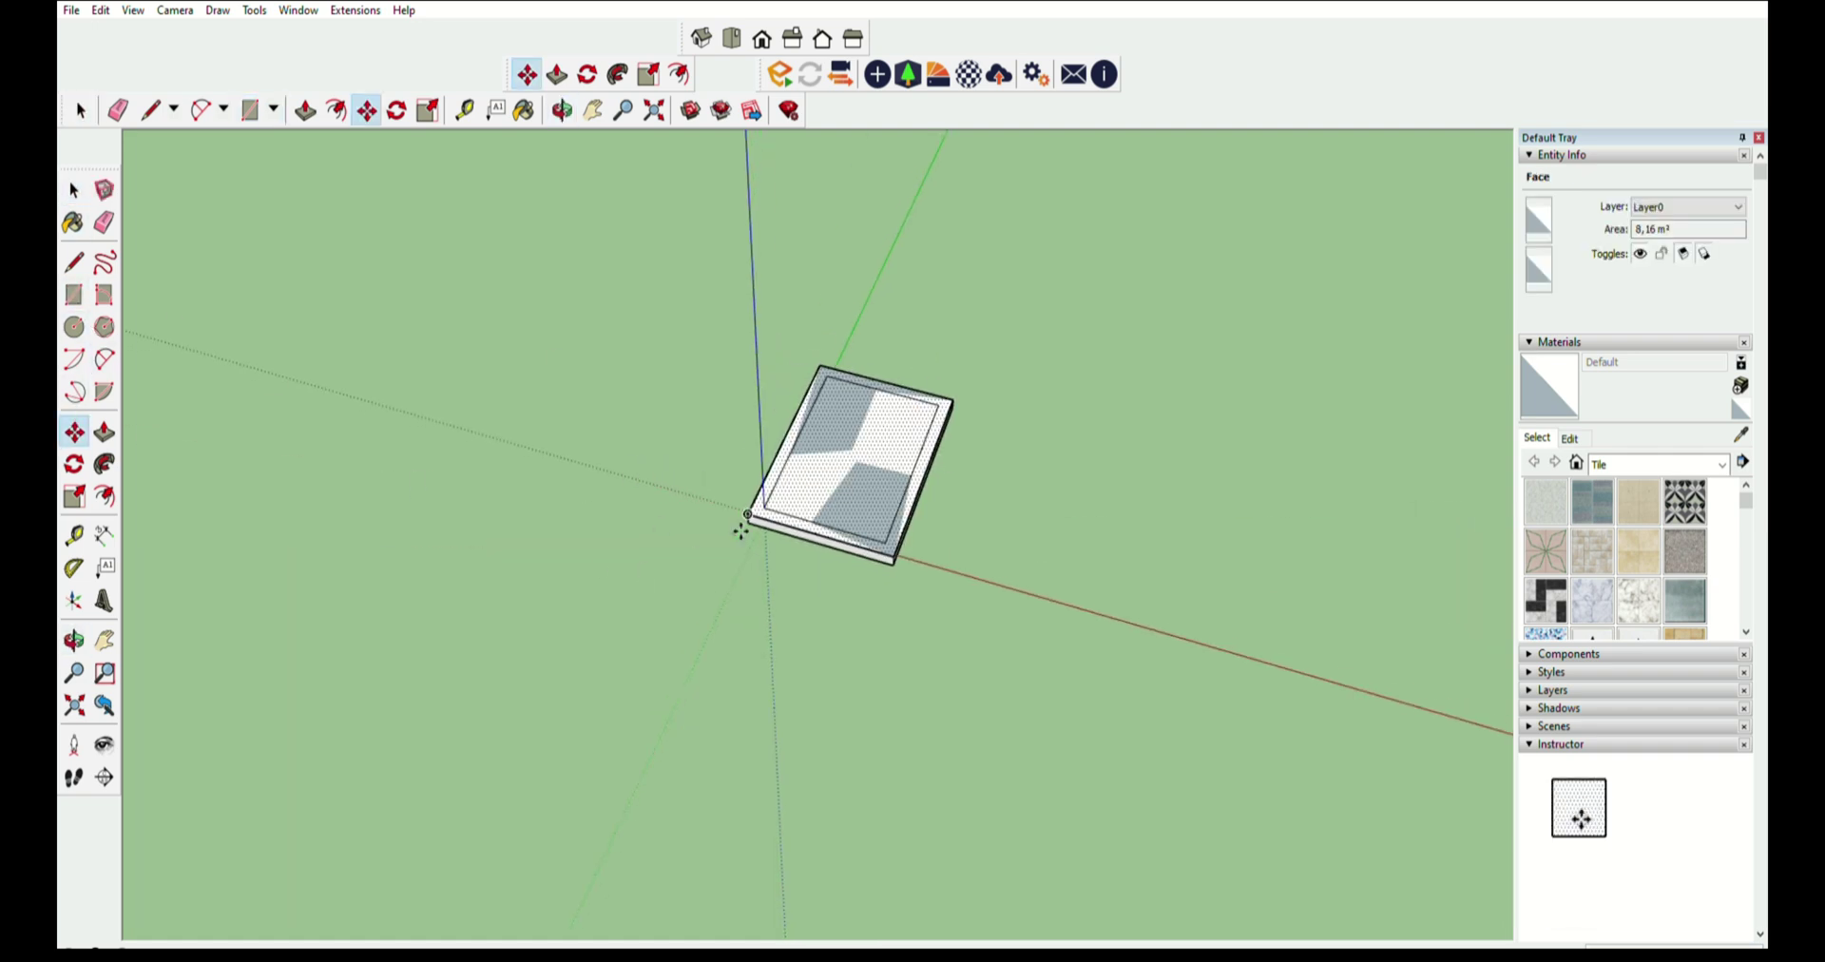
{"action": "left_click", "coordinate": [765, 515]}
{"action": "left_click", "coordinate": [1126, 609]}
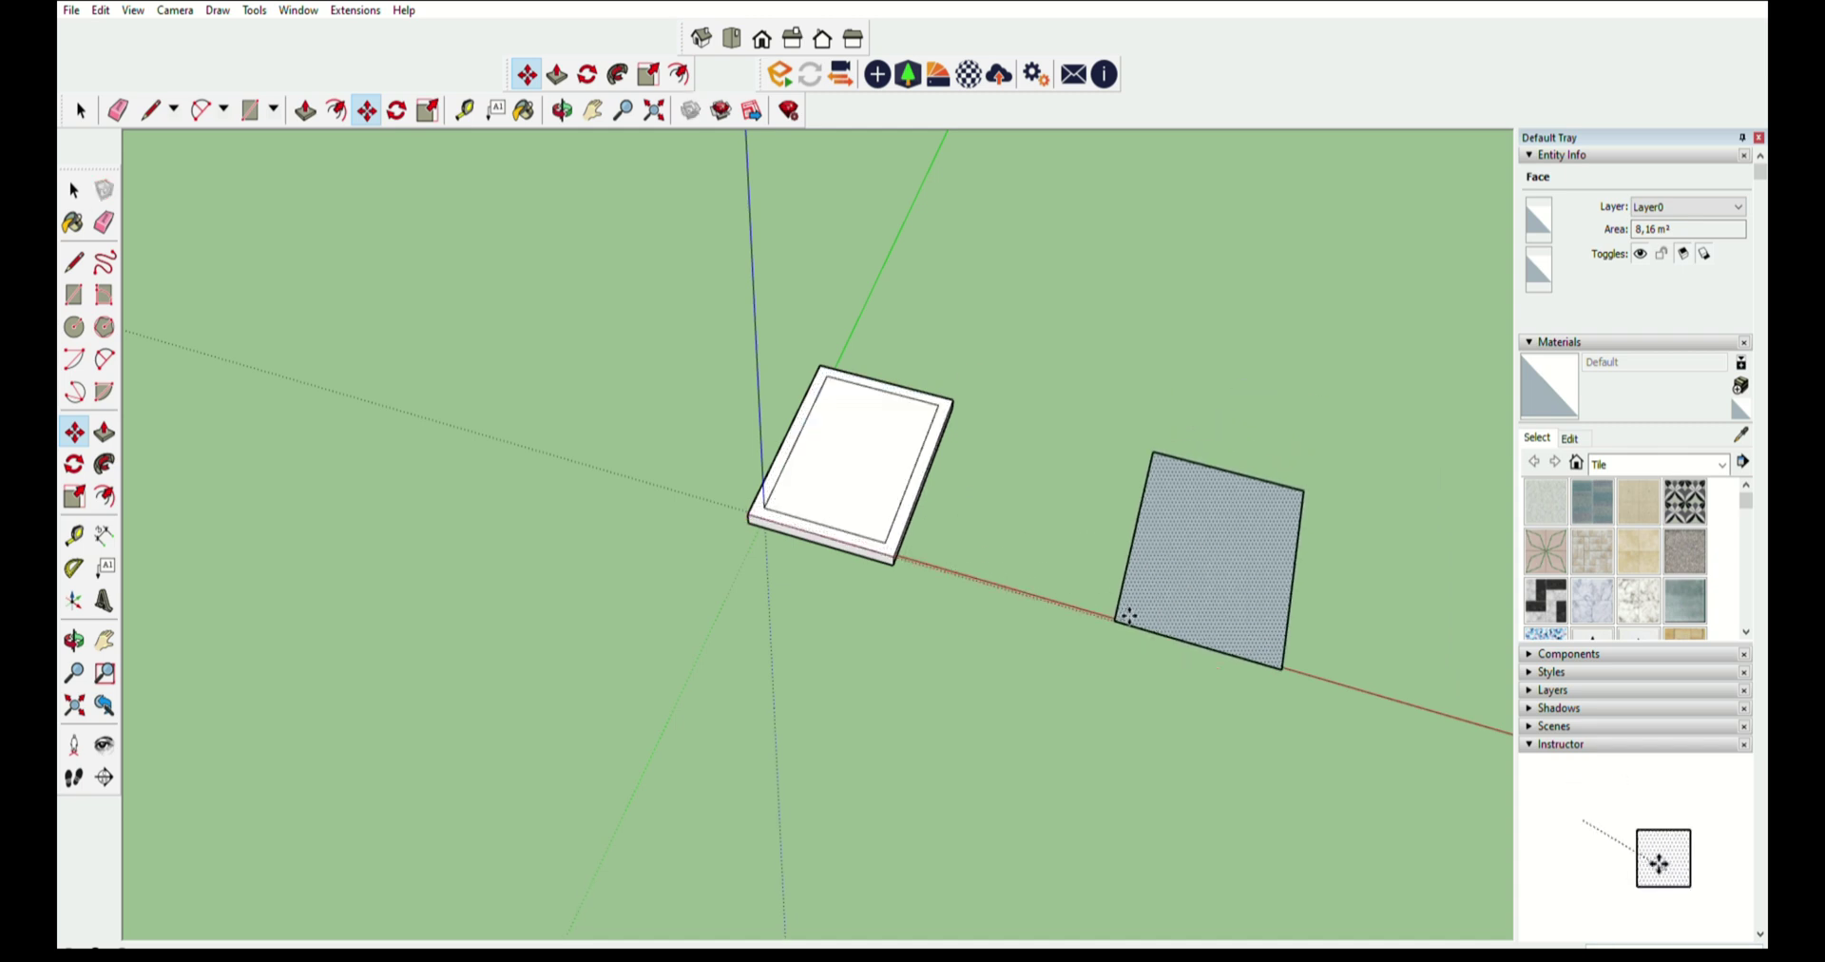
{"action": "mouse_move", "coordinate": [839, 529]}
{"action": "middle_mouse_down"}
{"action": "mouse_move", "coordinate": [1089, 503]}
{"action": "mouse_move", "coordinate": [620, 371]}
{"action": "middle_mouse_up"}
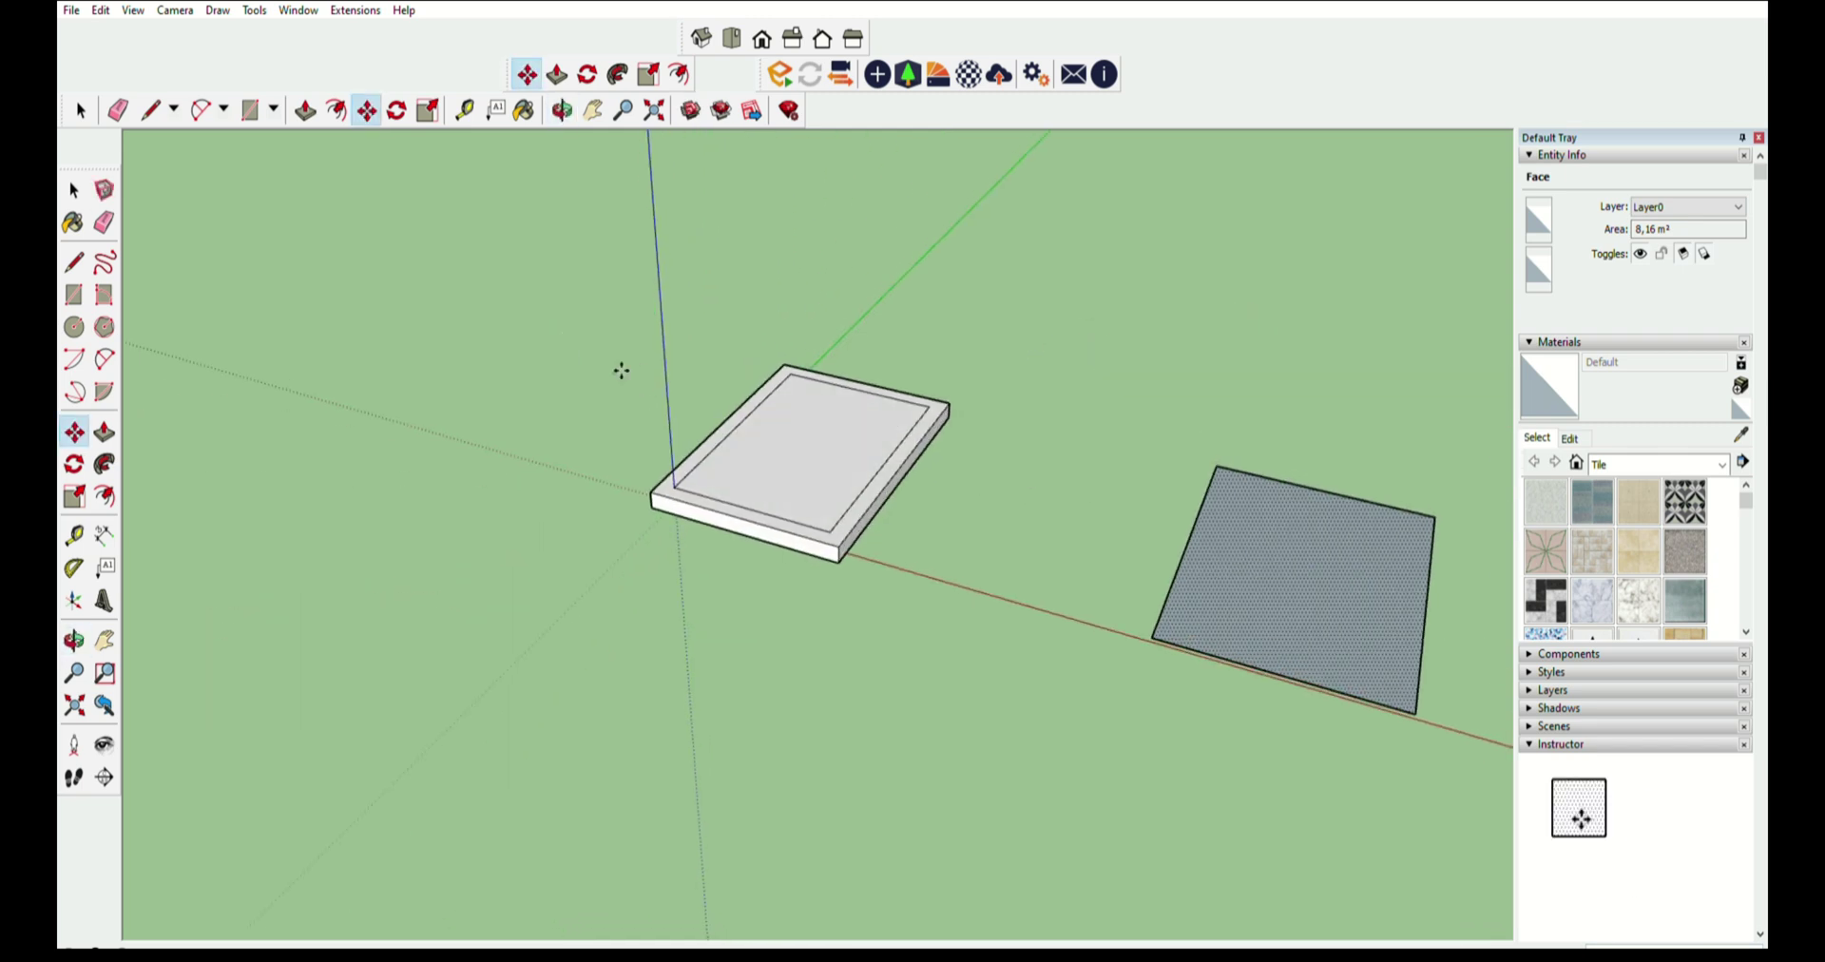
- Triple-click the slab to select all of its geometry
{"action": "left_click", "coordinate": [105, 432]}
{"action": "scroll", "coordinate": [815, 469], "scroll_direction": "up", "scroll_amount": 1}
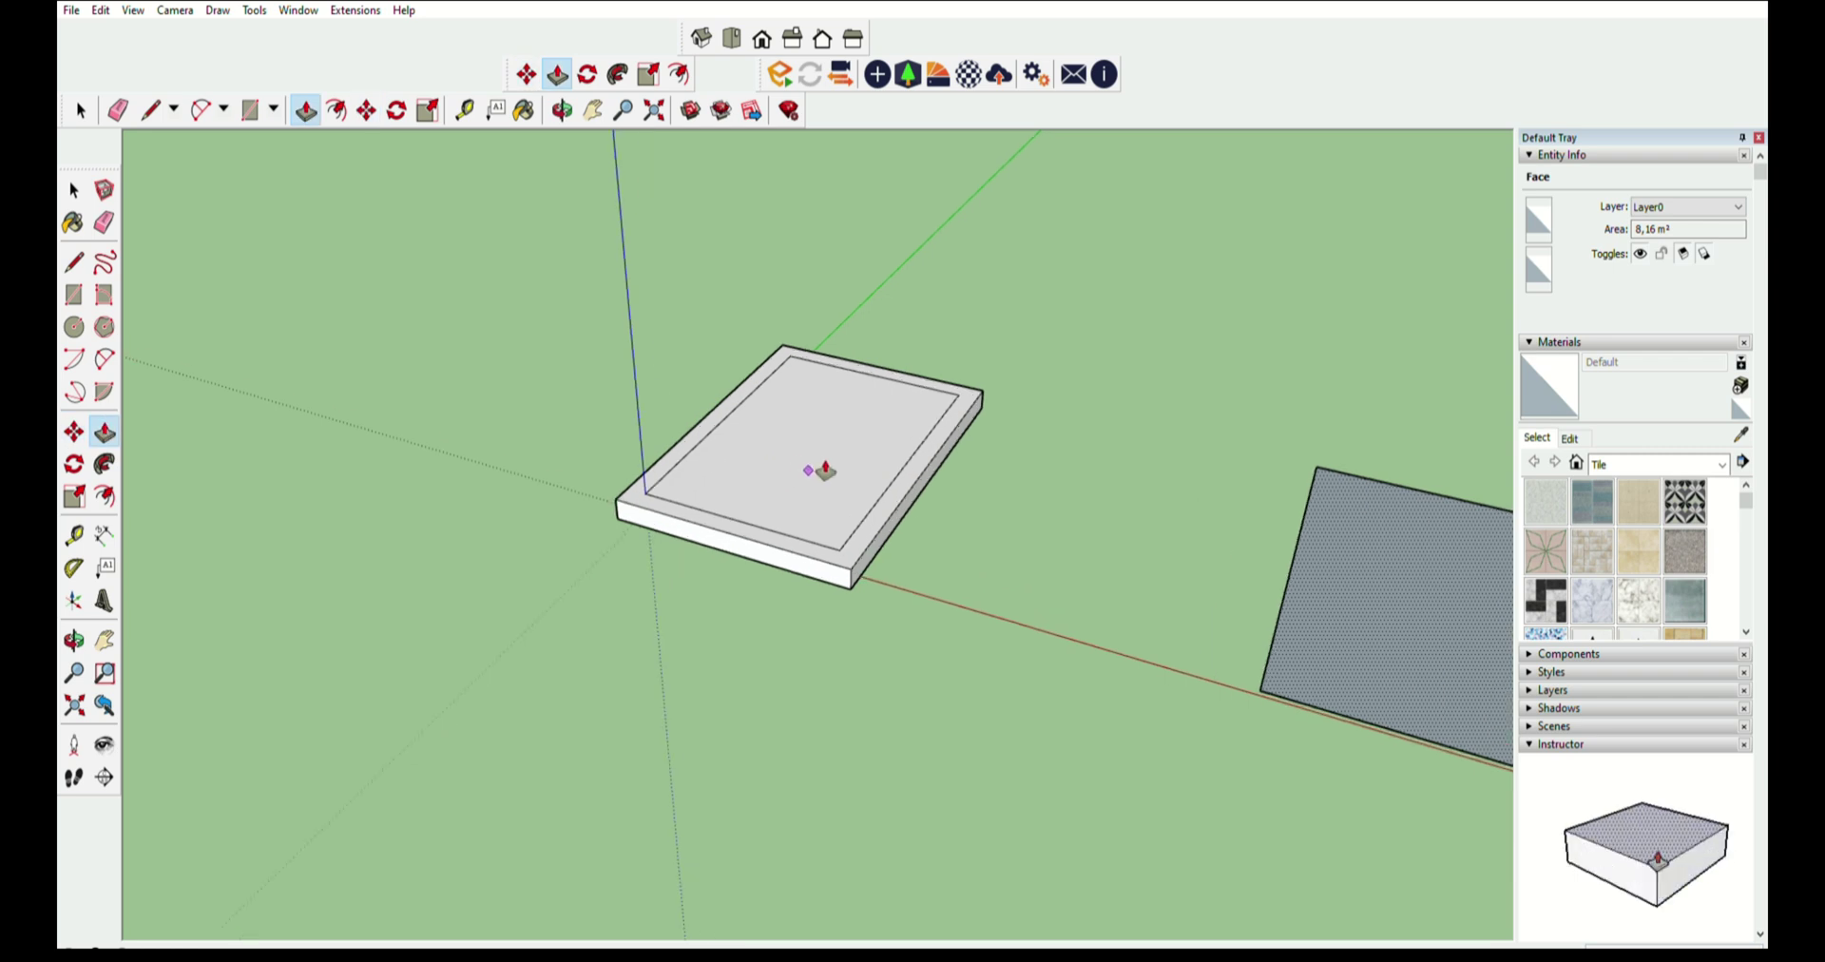
{"action": "scroll", "coordinate": [891, 515], "scroll_direction": "up", "scroll_amount": 2}
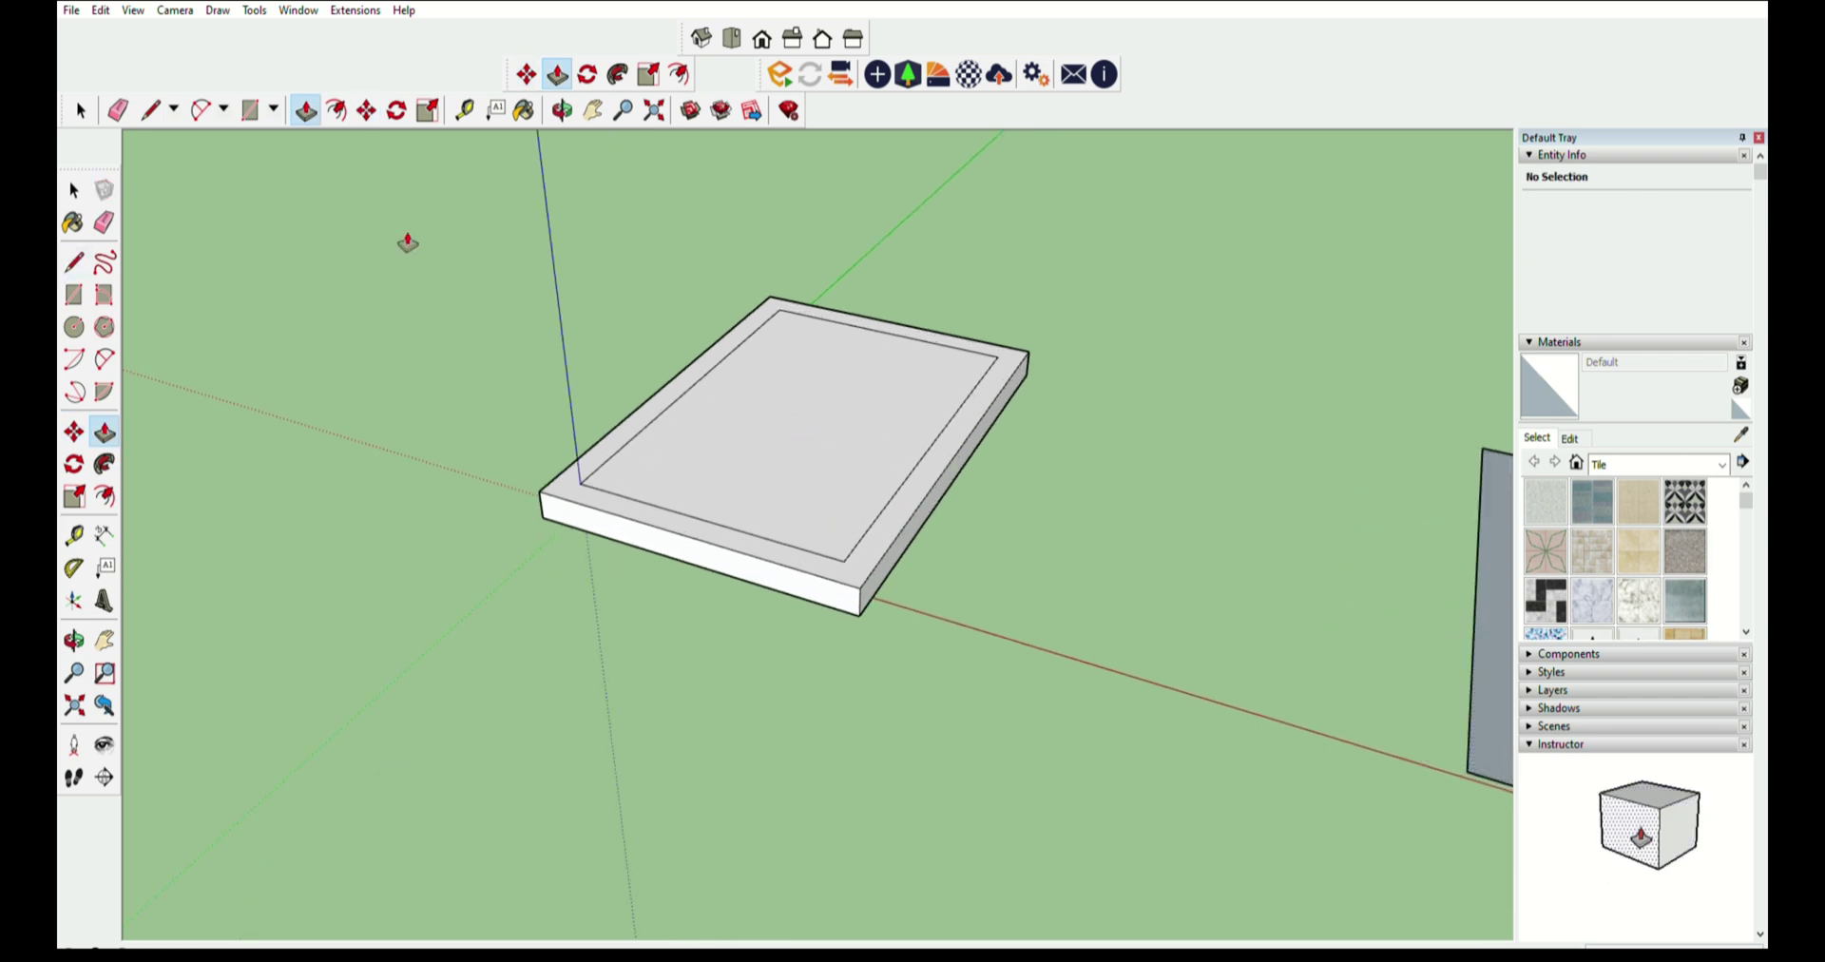
{"action": "left_click", "coordinate": [74, 190]}
{"action": "left_click", "coordinate": [834, 414]}
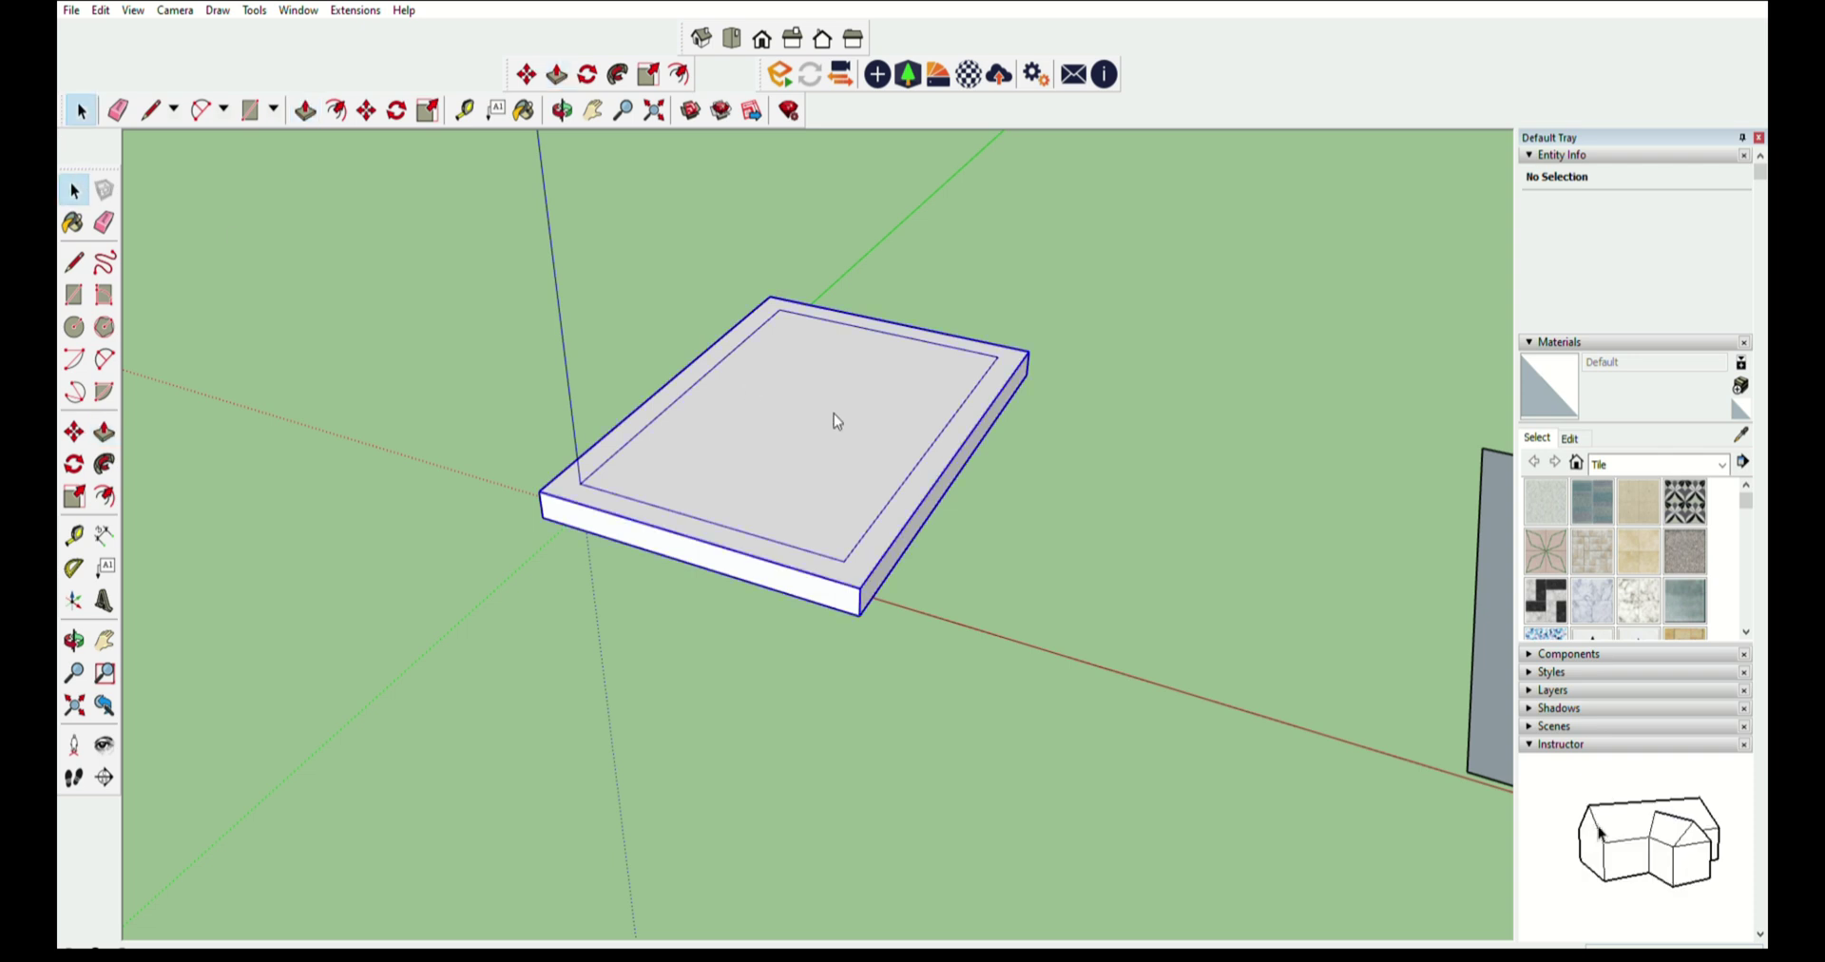
{"action": "triple_click", "coordinate": [926, 527]}
{"action": "middle_click_drag", "start_coordinate": [921, 532], "coordinate": [1026, 441]}
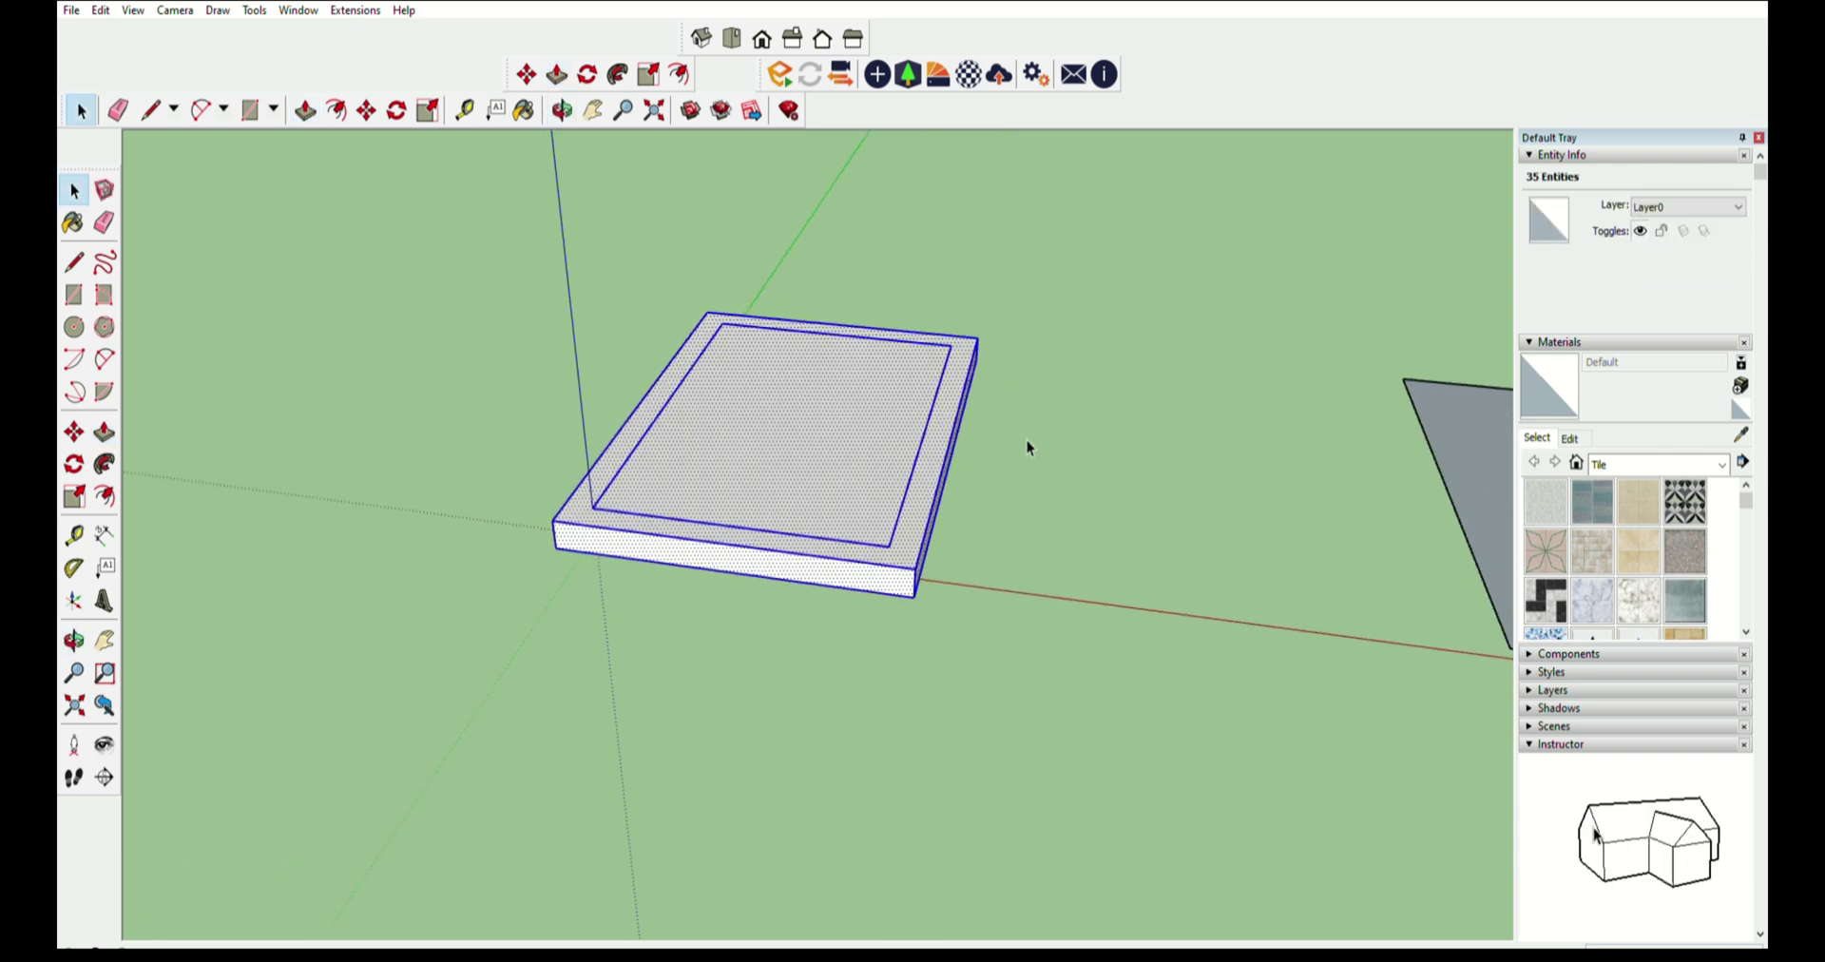
- Pull the slab's border face up 3 units into tall walls
{"action": "left_click", "coordinate": [105, 433]}
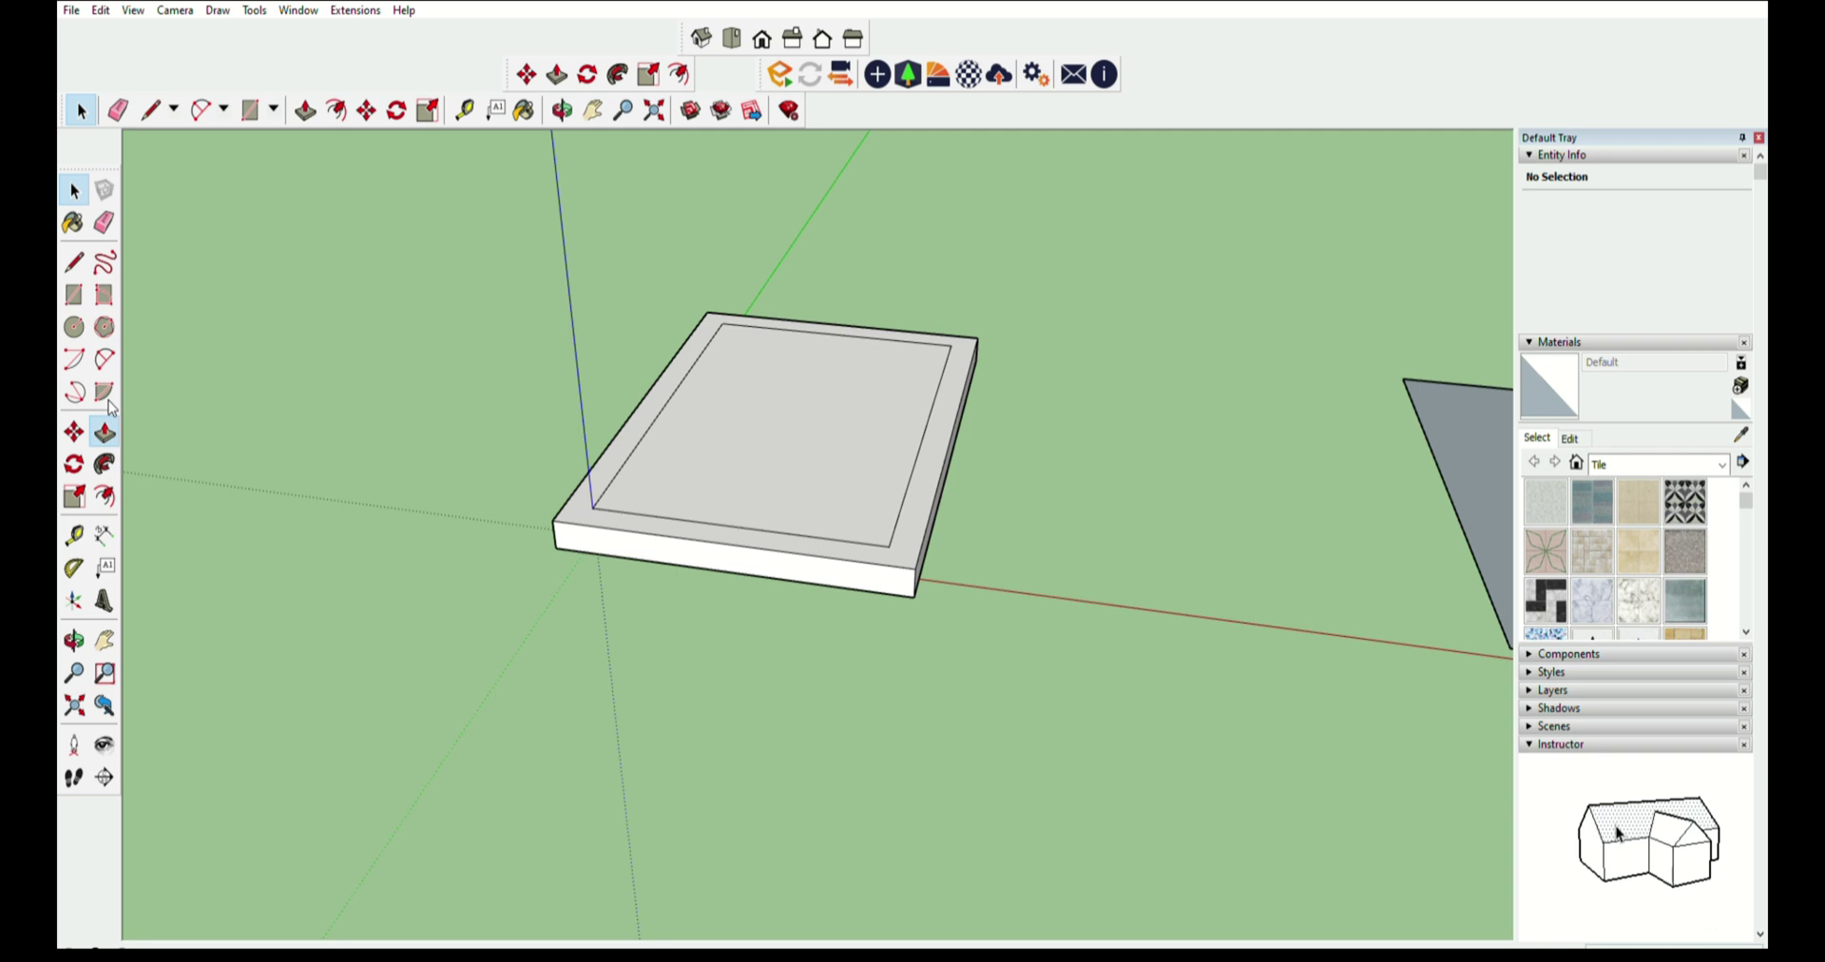
{"action": "left_click", "coordinate": [921, 505]}
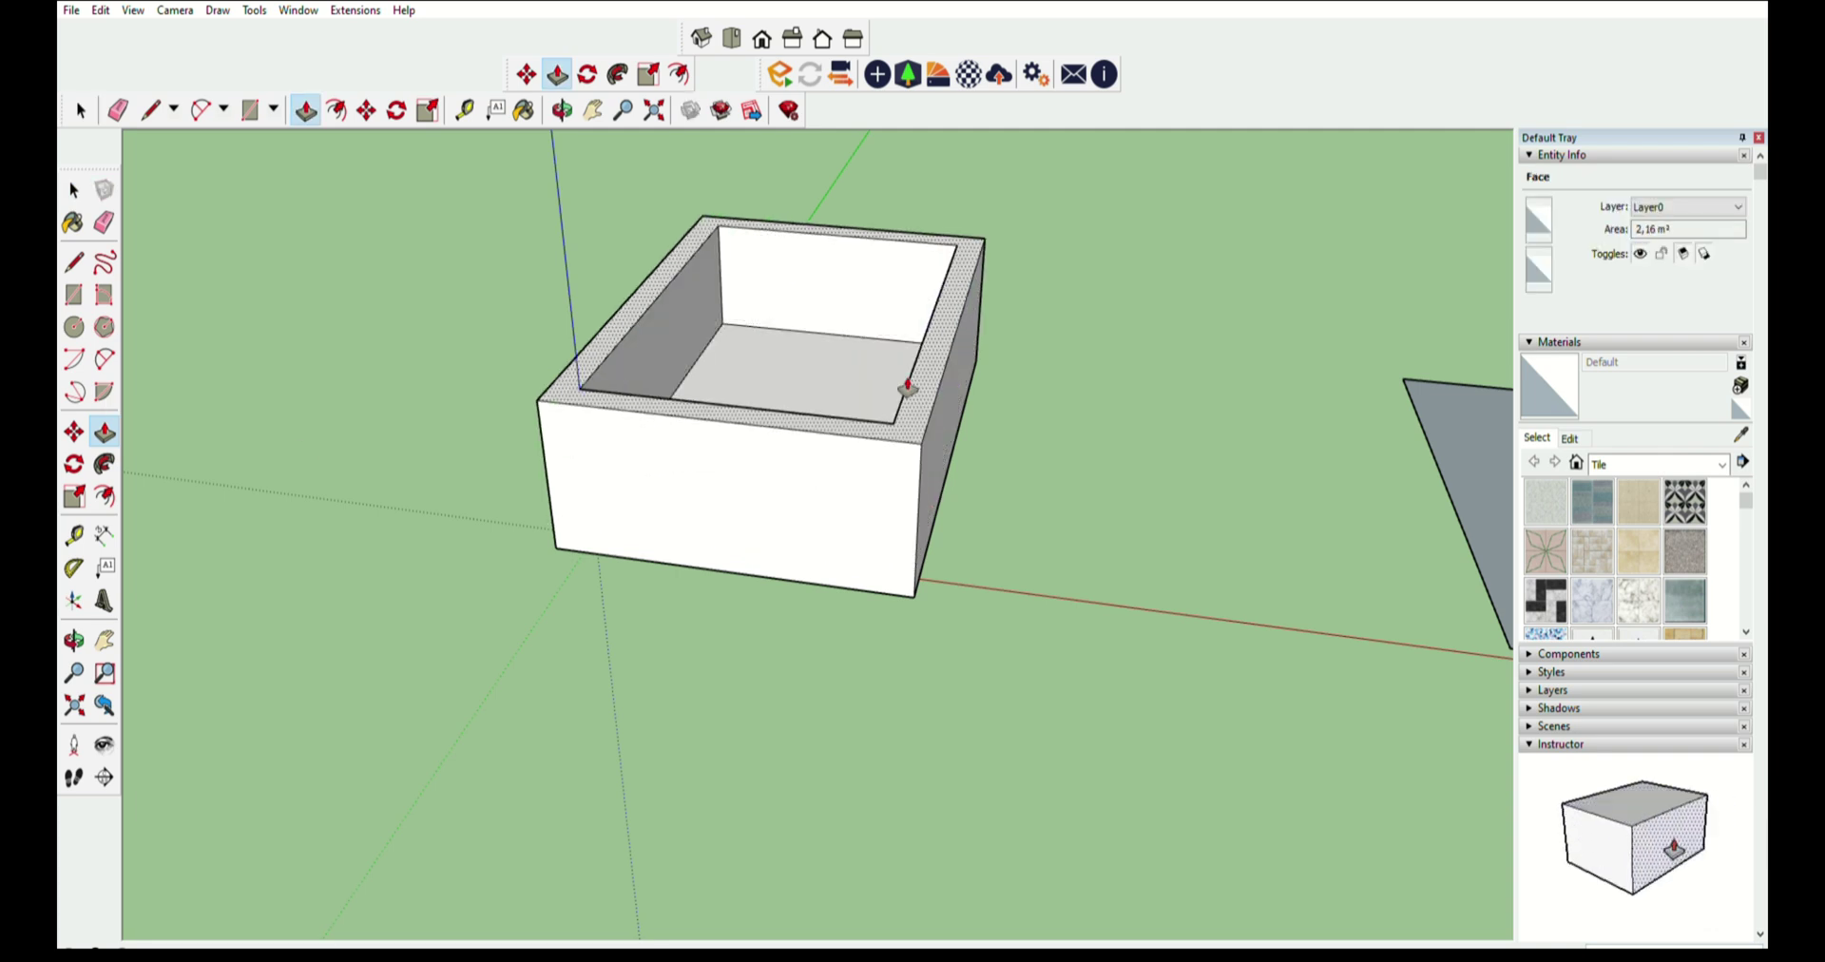
{"action": "type", "text": "3"}
{"action": "key", "text": "Return"}
{"action": "scroll", "coordinate": [909, 389], "scroll_direction": "down", "scroll_amount": 3}
{"action": "mouse_move", "coordinate": [912, 546]}
{"action": "middle_mouse_down"}
{"action": "mouse_move", "coordinate": [949, 693]}
{"action": "mouse_move", "coordinate": [761, 482]}
{"action": "mouse_move", "coordinate": [700, 592]}
{"action": "middle_mouse_up"}
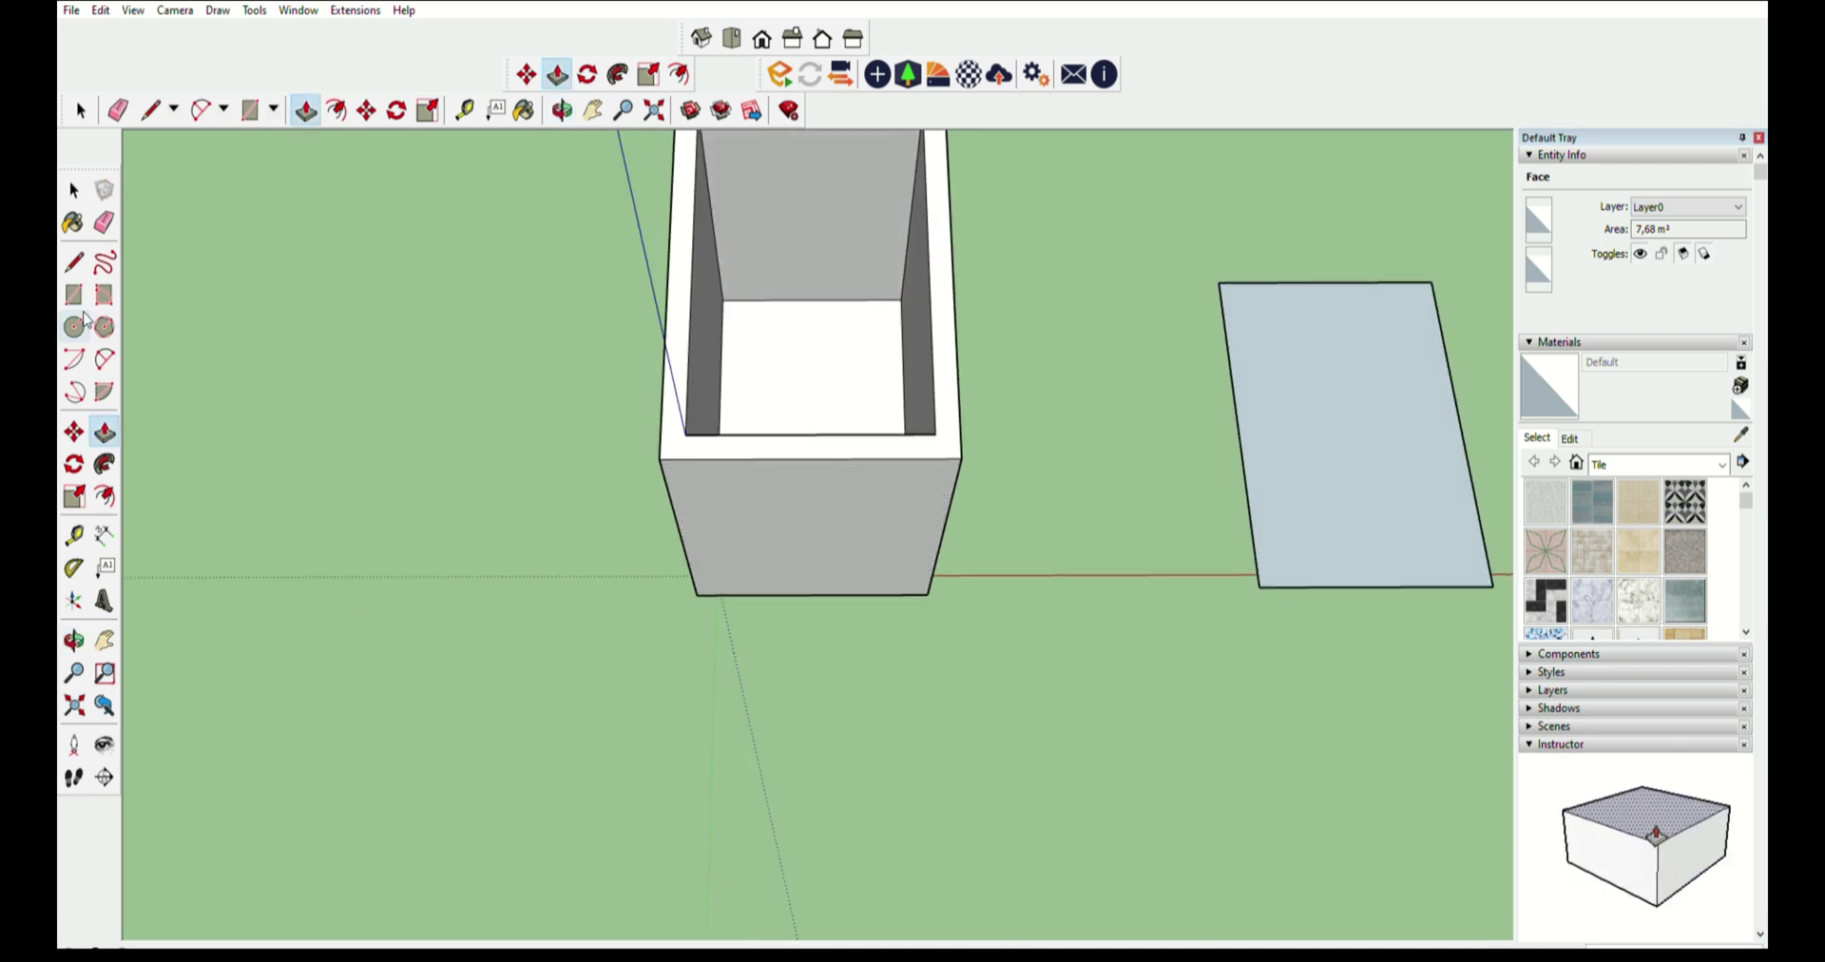
{"action": "left_click", "coordinate": [74, 263]}
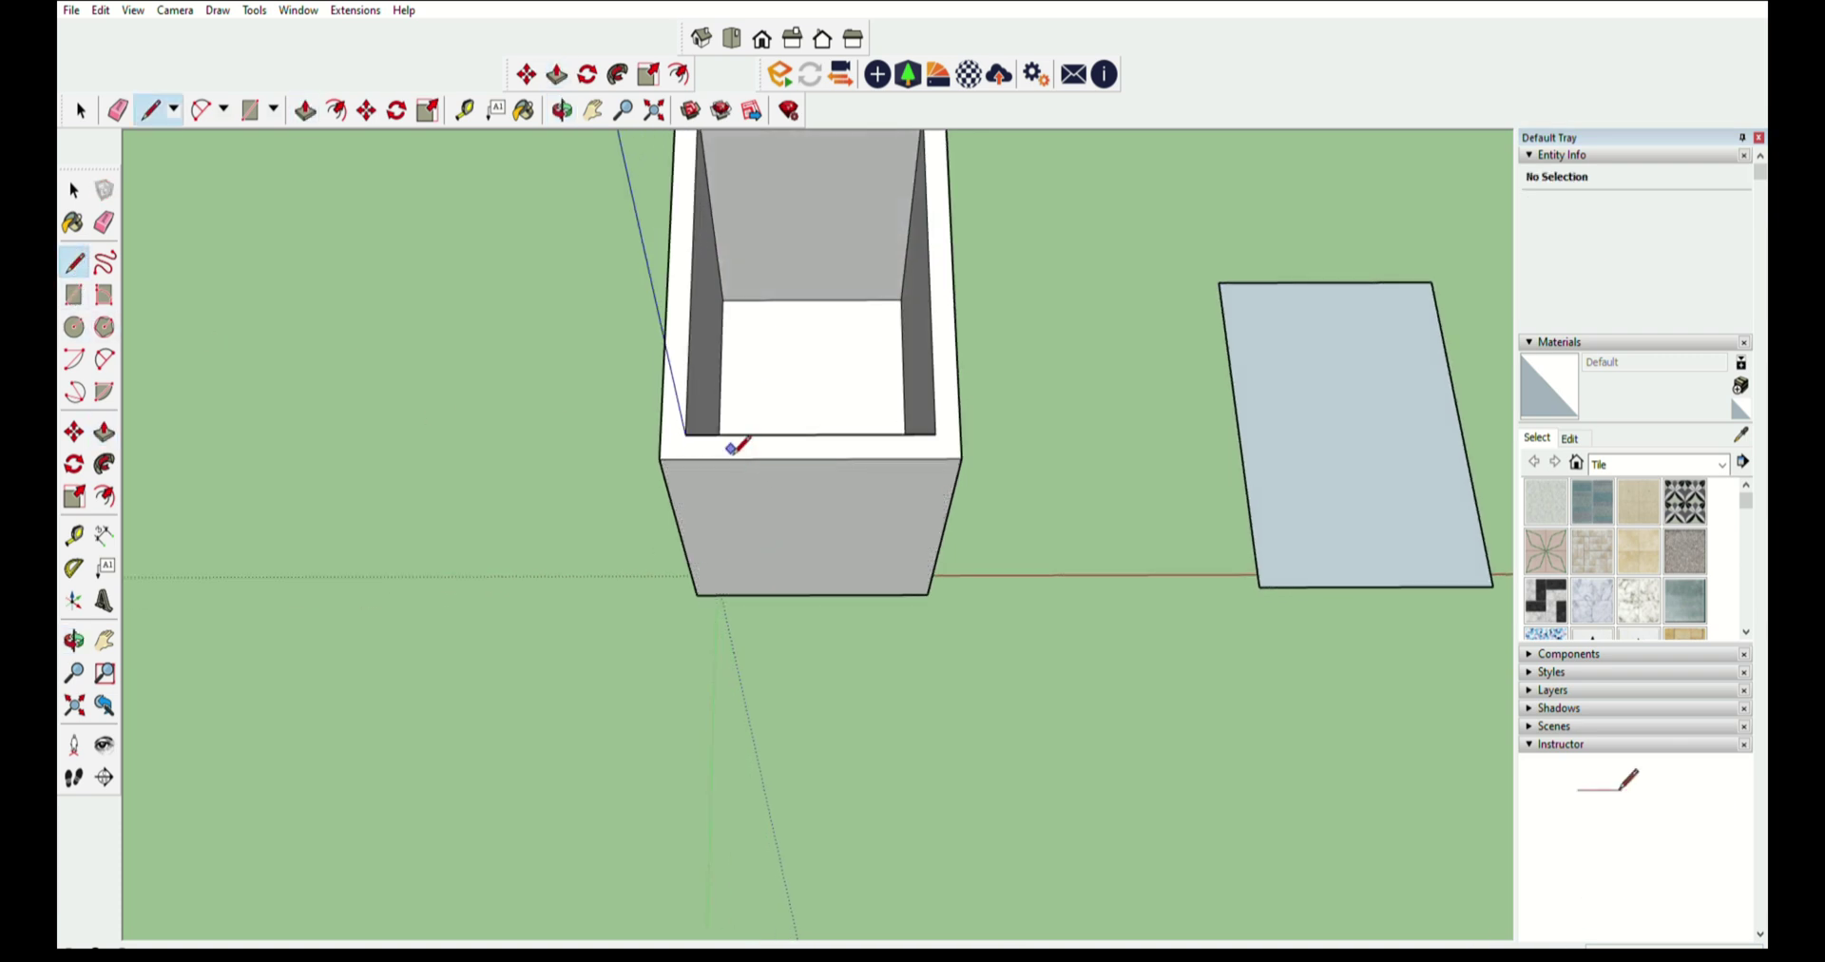
- Draw a vertical line from the top edge down the box's front wall for the doorway's side
{"action": "mouse_move", "coordinate": [708, 459]}
{"action": "middle_mouse_down"}
{"action": "mouse_move", "coordinate": [738, 411]}
{"action": "mouse_move", "coordinate": [725, 358]}
{"action": "middle_mouse_up"}
{"action": "left_click", "coordinate": [713, 353]}
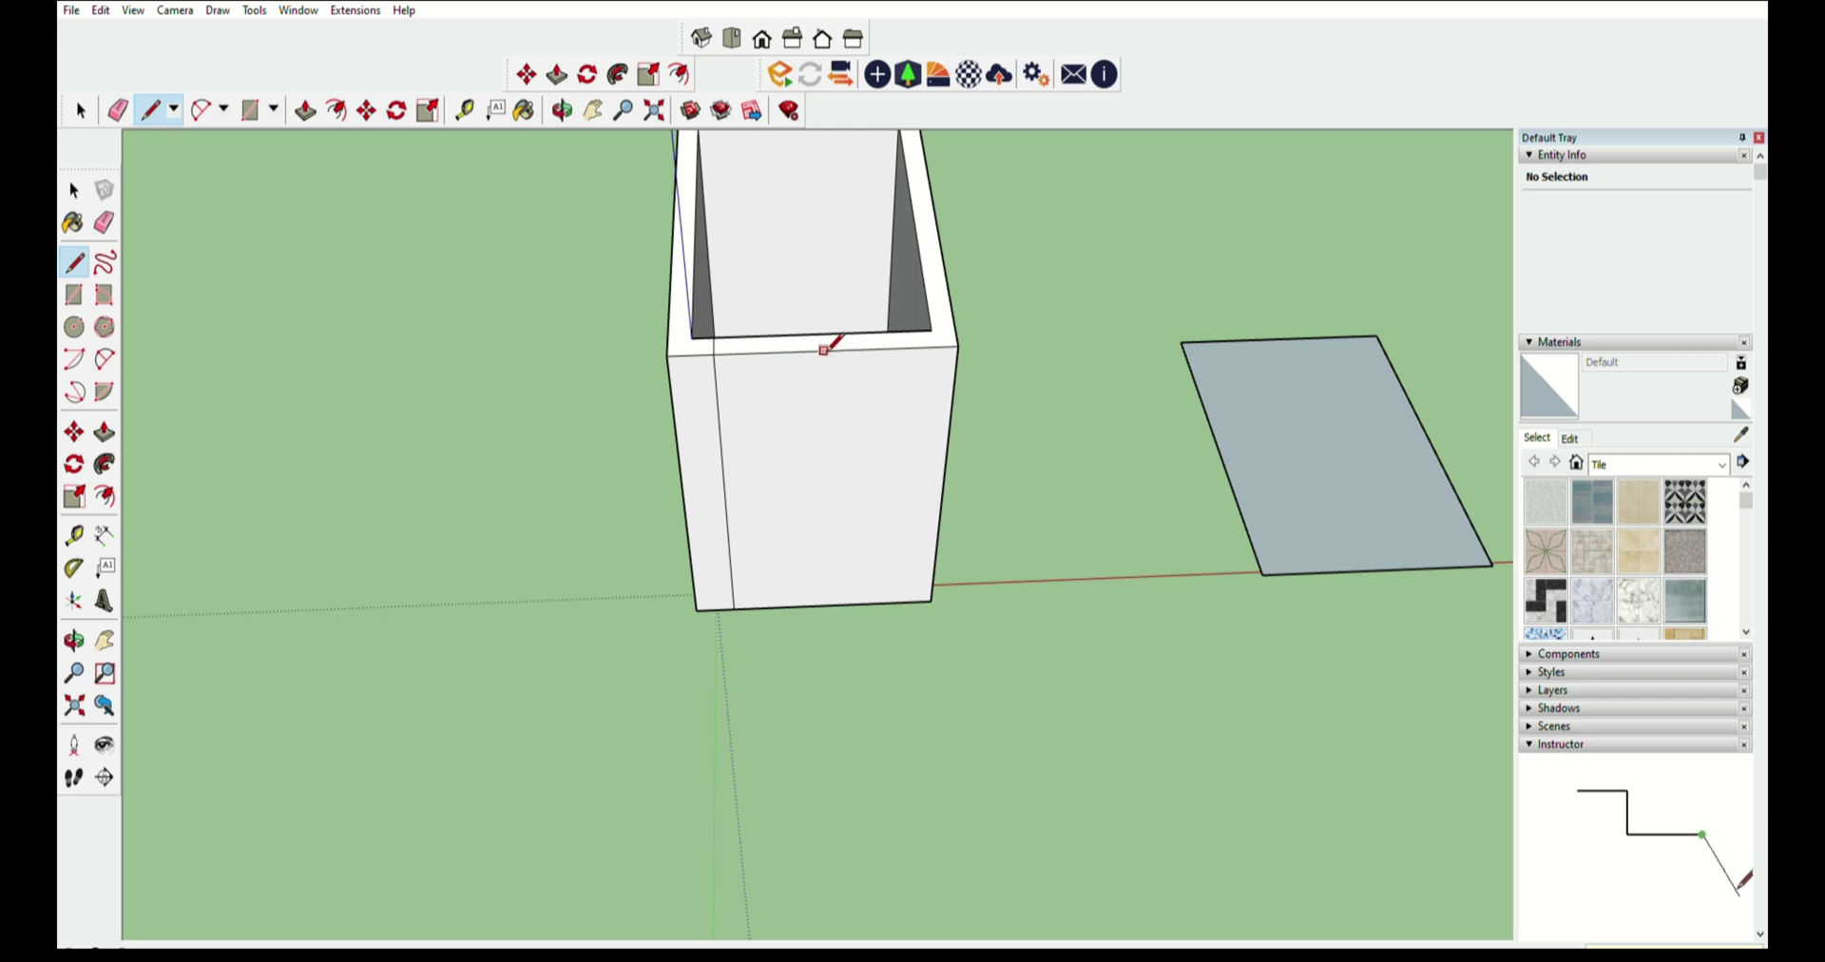
{"action": "left_click", "coordinate": [712, 354]}
{"action": "left_click", "coordinate": [815, 351]}
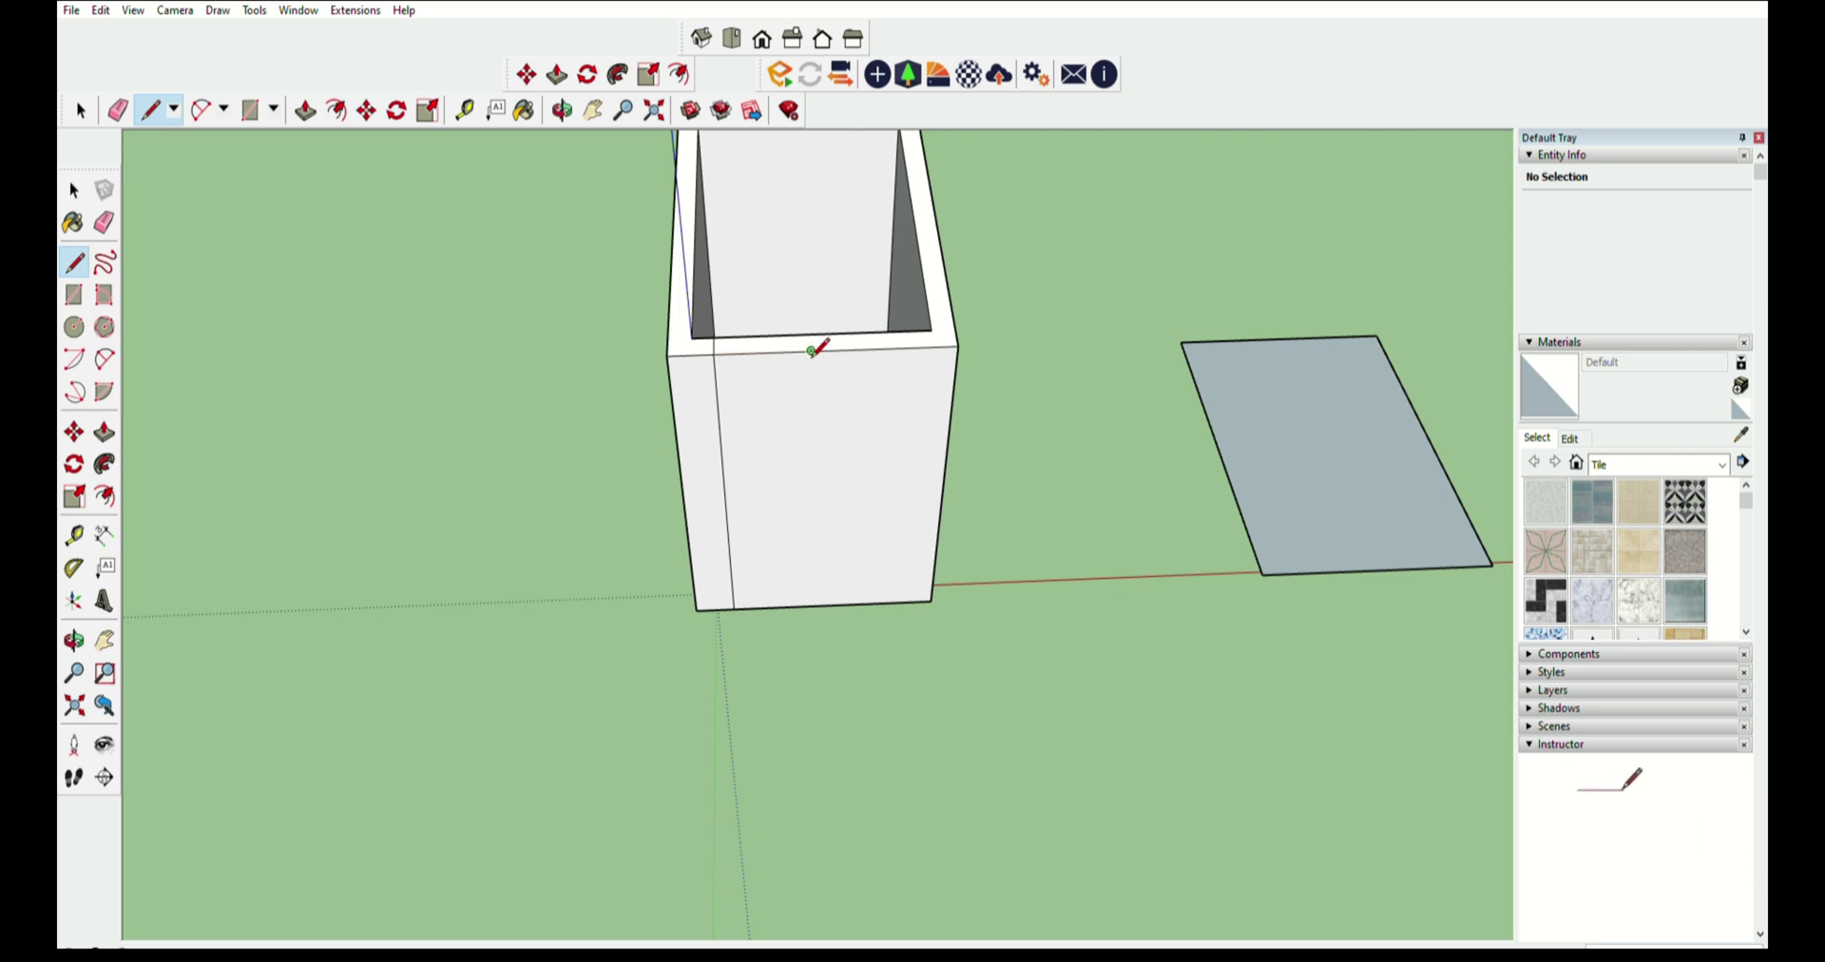
{"action": "left_click", "coordinate": [812, 604]}
{"action": "scroll", "coordinate": [702, 463], "scroll_direction": "down", "scroll_amount": 2}
{"action": "middle_click_drag", "start_coordinate": [701, 462], "coordinate": [711, 581]}
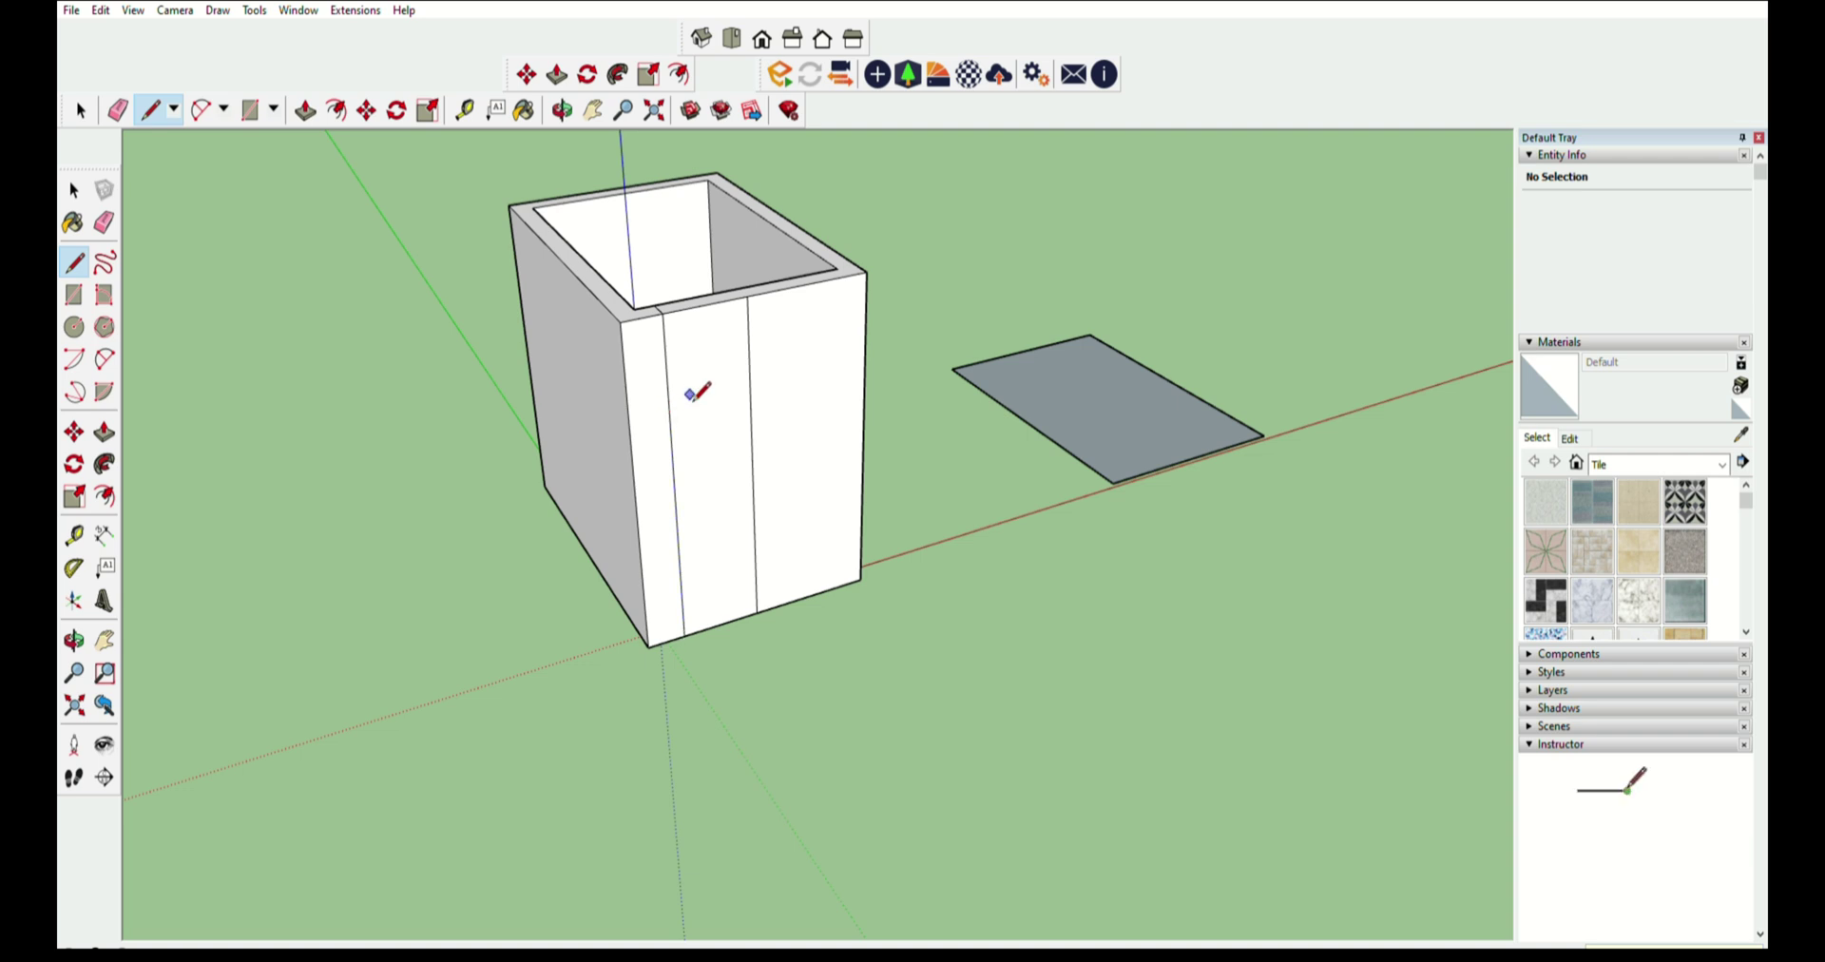
{"action": "left_click", "coordinate": [669, 404]}
- Close the door outline's top edge and push the door face through the front wall
{"action": "left_click", "coordinate": [661, 403]}
{"action": "middle_click_drag", "start_coordinate": [660, 403], "coordinate": [623, 522]}
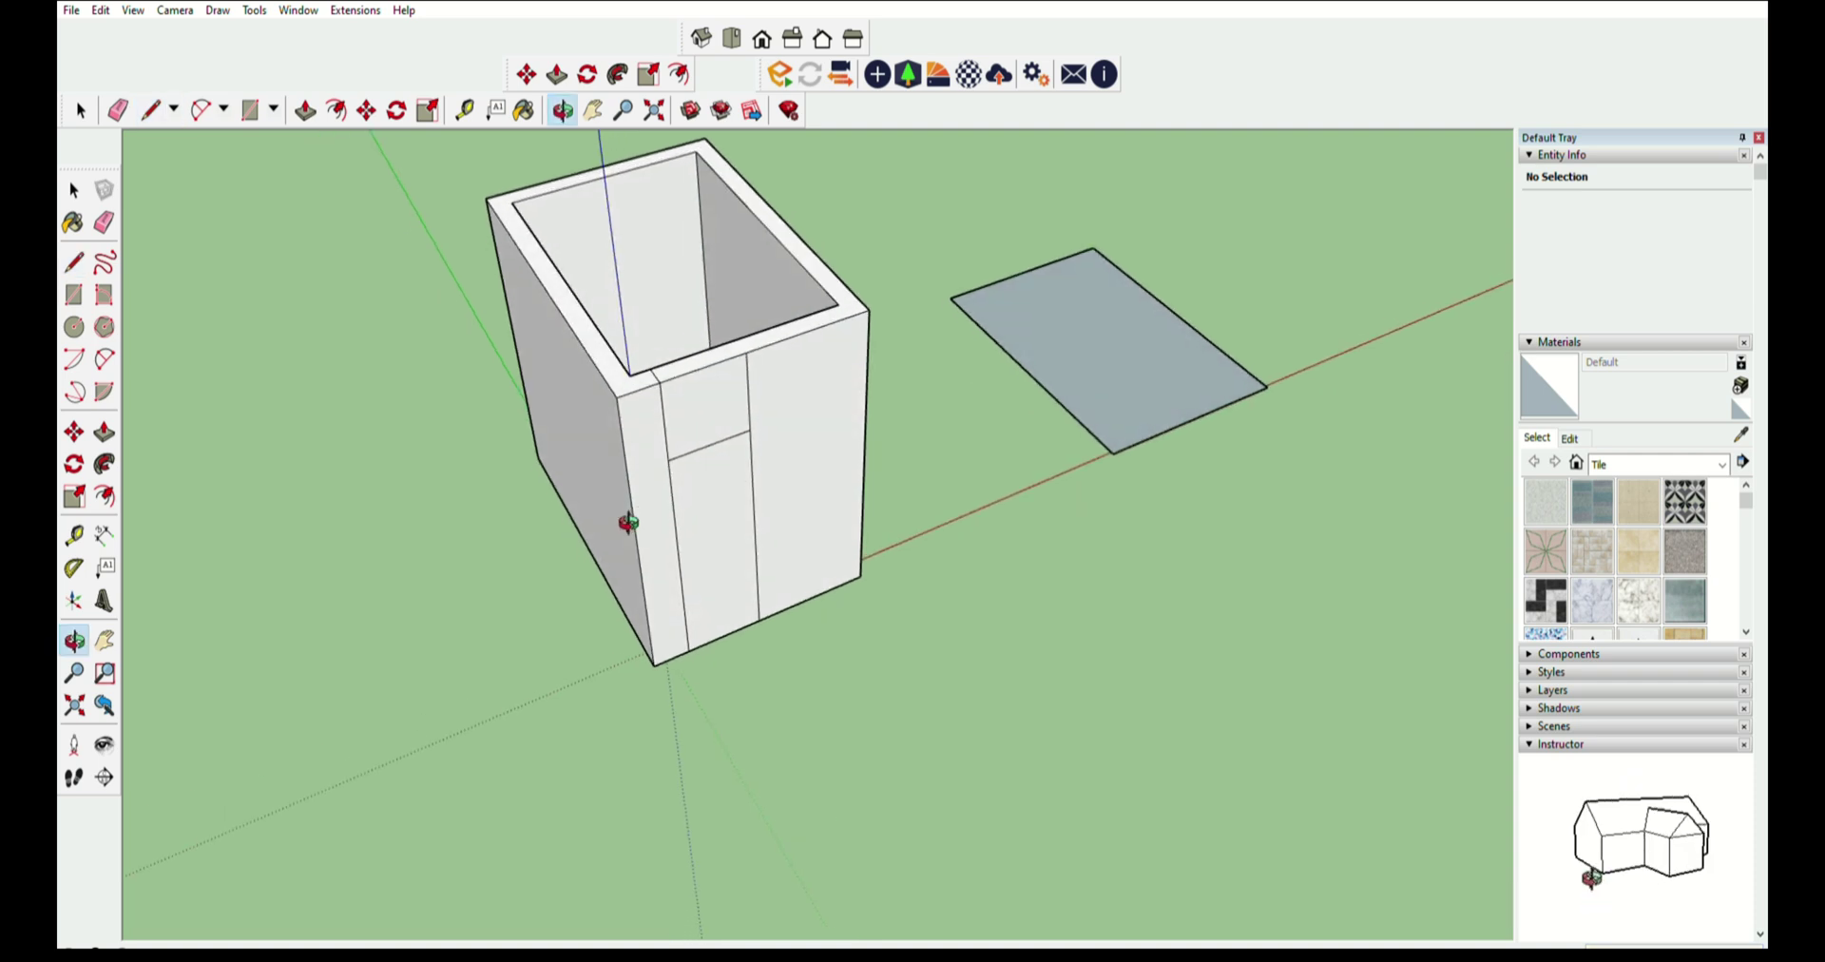
{"action": "left_click", "coordinate": [104, 433]}
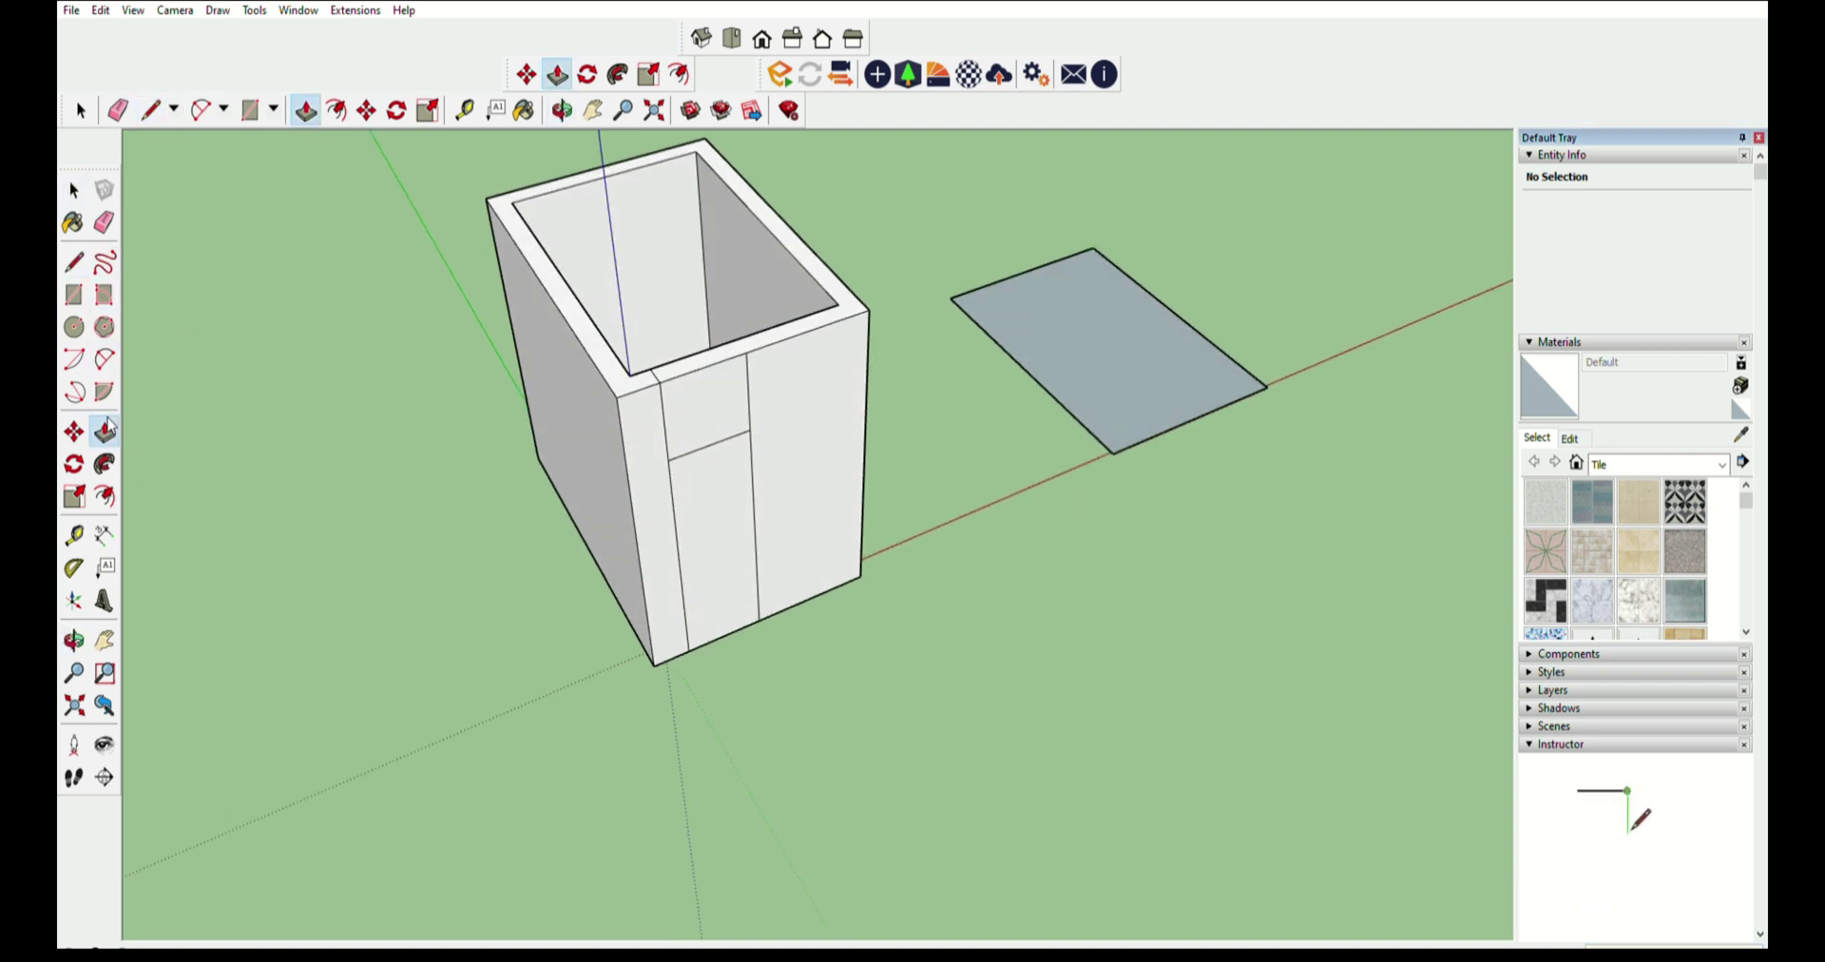
{"action": "left_click", "coordinate": [746, 486]}
{"action": "left_click", "coordinate": [711, 337]}
{"action": "mouse_move", "coordinate": [713, 347]}
{"action": "middle_mouse_down"}
{"action": "mouse_move", "coordinate": [639, 411]}
{"action": "mouse_move", "coordinate": [449, 310]}
{"action": "mouse_move", "coordinate": [710, 228]}
{"action": "mouse_move", "coordinate": [709, 506]}
{"action": "mouse_move", "coordinate": [1019, 455]}
{"action": "middle_mouse_up"}
{"action": "scroll", "coordinate": [811, 466], "scroll_direction": "up", "scroll_amount": 3}
{"action": "scroll", "coordinate": [855, 442], "scroll_direction": "up", "scroll_amount": 3}
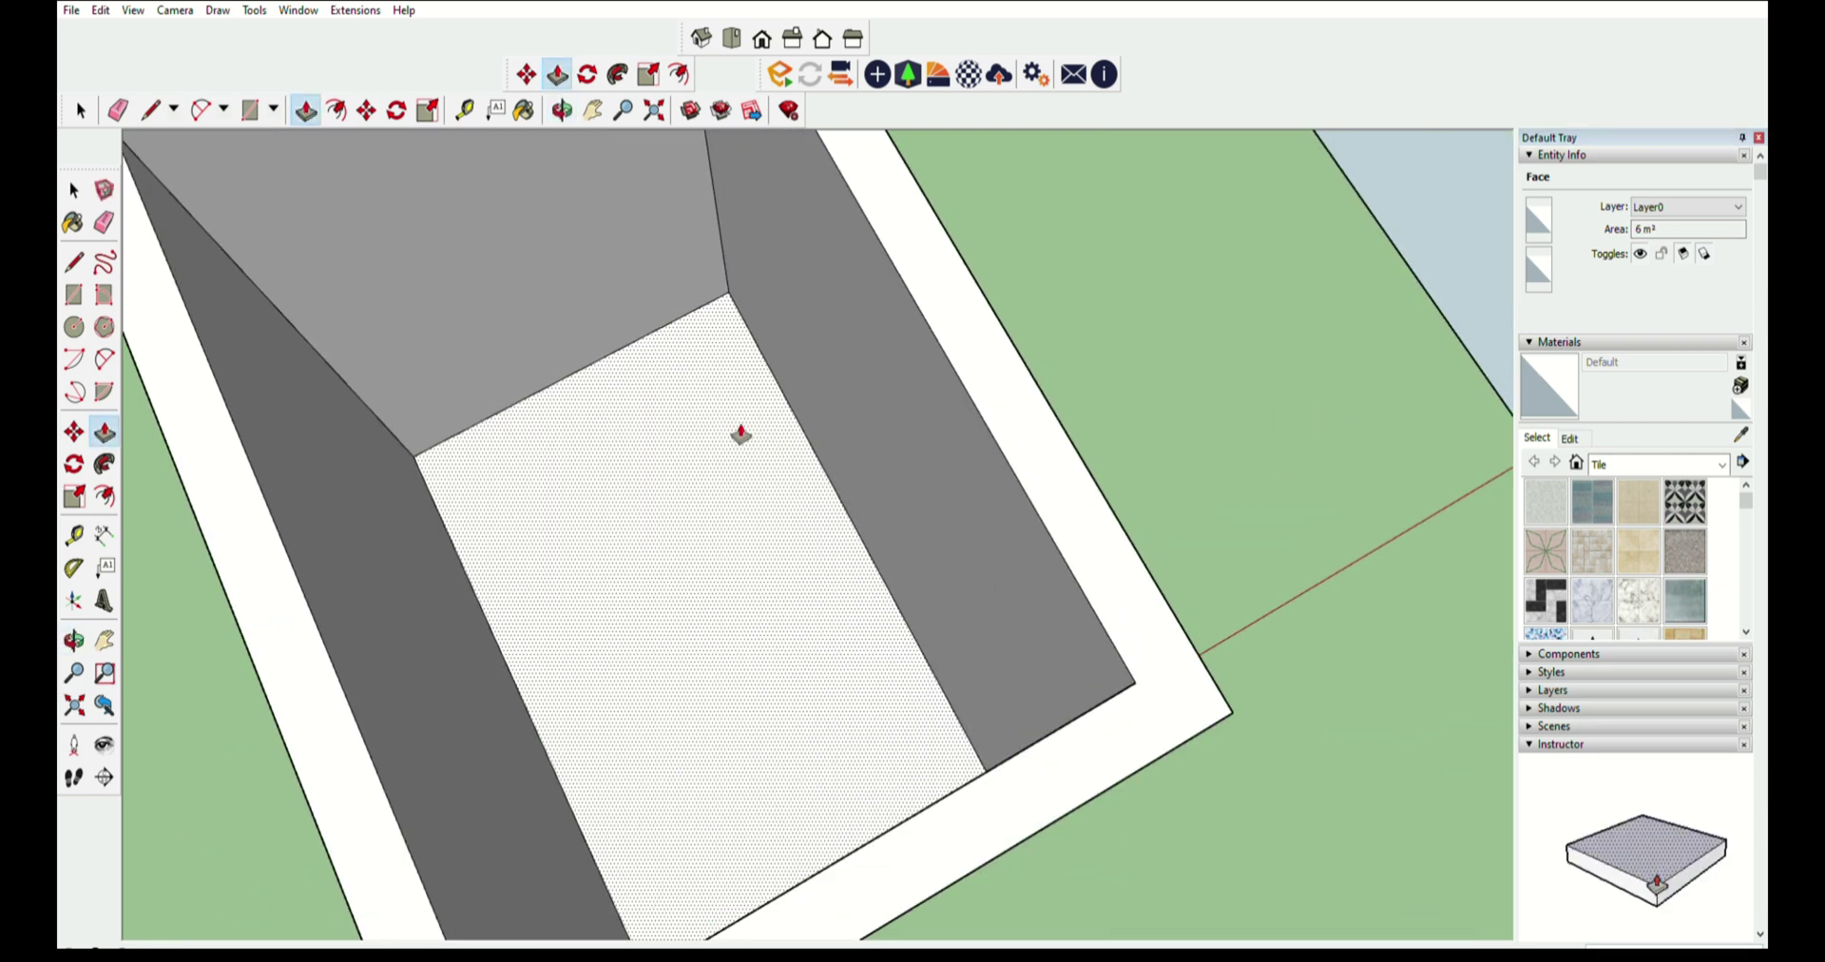
{"action": "scroll", "coordinate": [741, 431], "scroll_direction": "up", "scroll_amount": 2}
{"action": "middle_click_drag", "start_coordinate": [741, 431], "coordinate": [652, 342]}
- Reframe the view on the whole box and cancel an unfinished line
{"action": "key", "text": "p"}
{"action": "scroll", "coordinate": [679, 457], "scroll_direction": "down", "scroll_amount": 2}
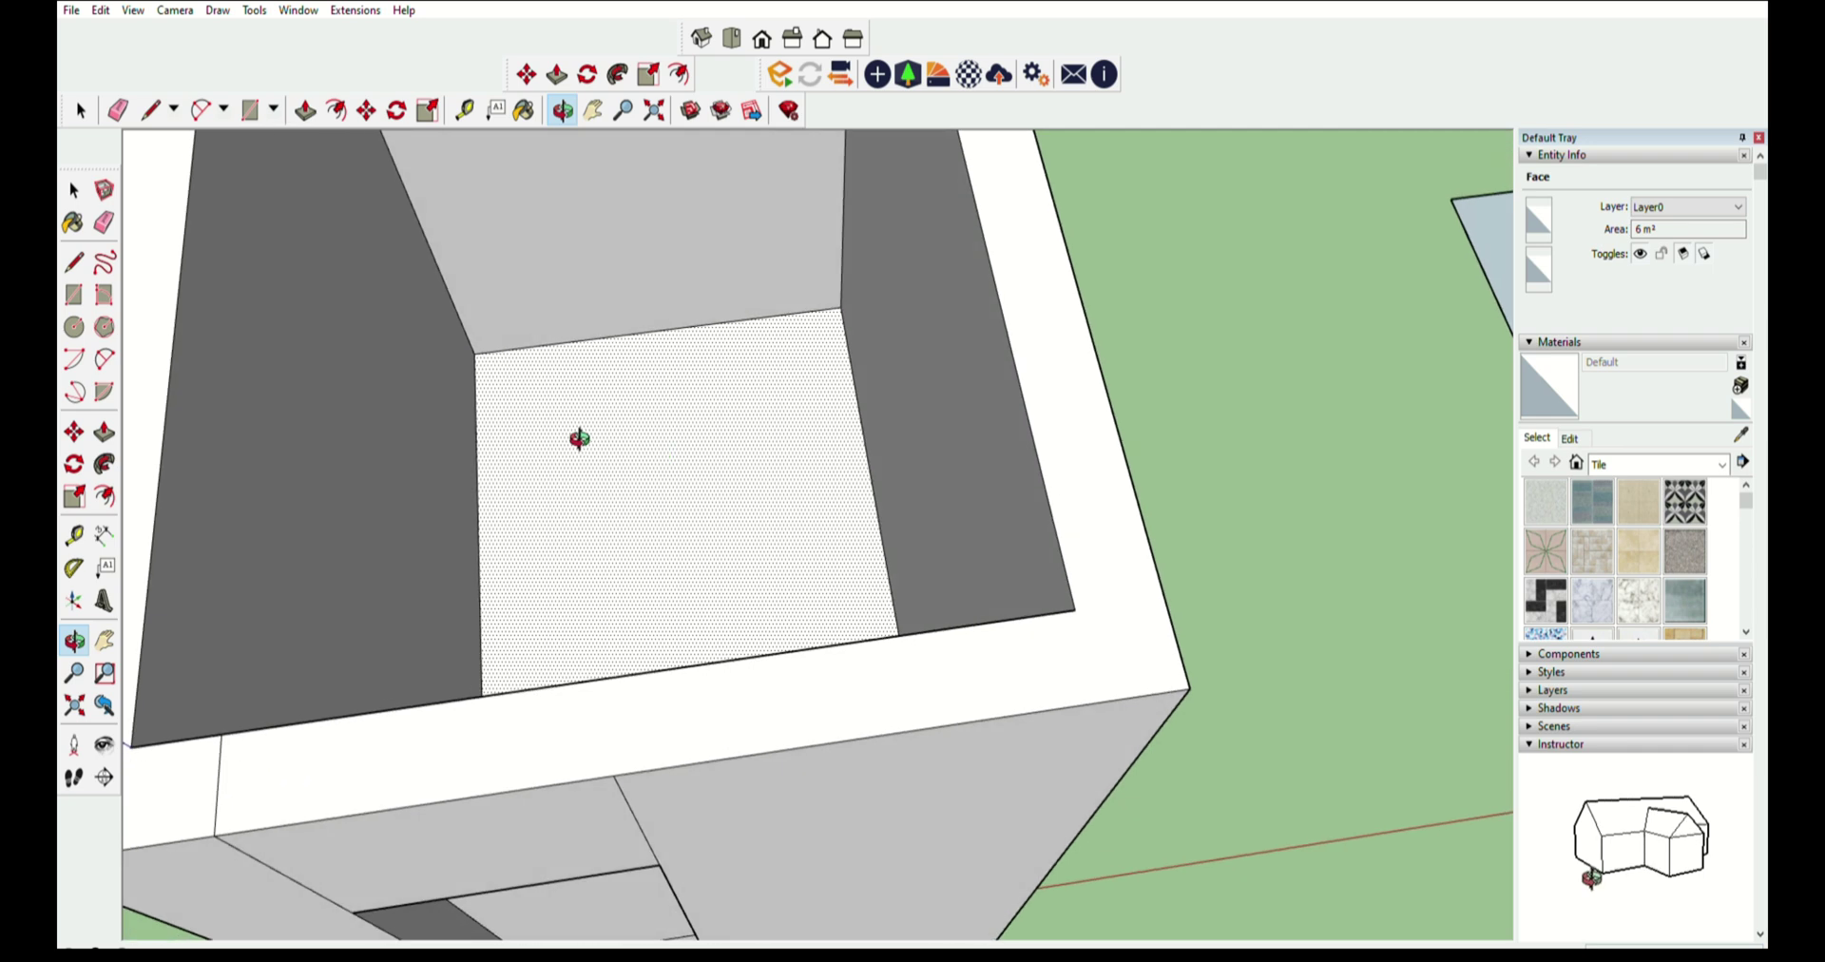
{"action": "scroll", "coordinate": [582, 436], "scroll_direction": "down", "scroll_amount": 5}
{"action": "middle_click_drag", "start_coordinate": [685, 488], "coordinate": [644, 358]}
{"action": "key", "text": "l"}
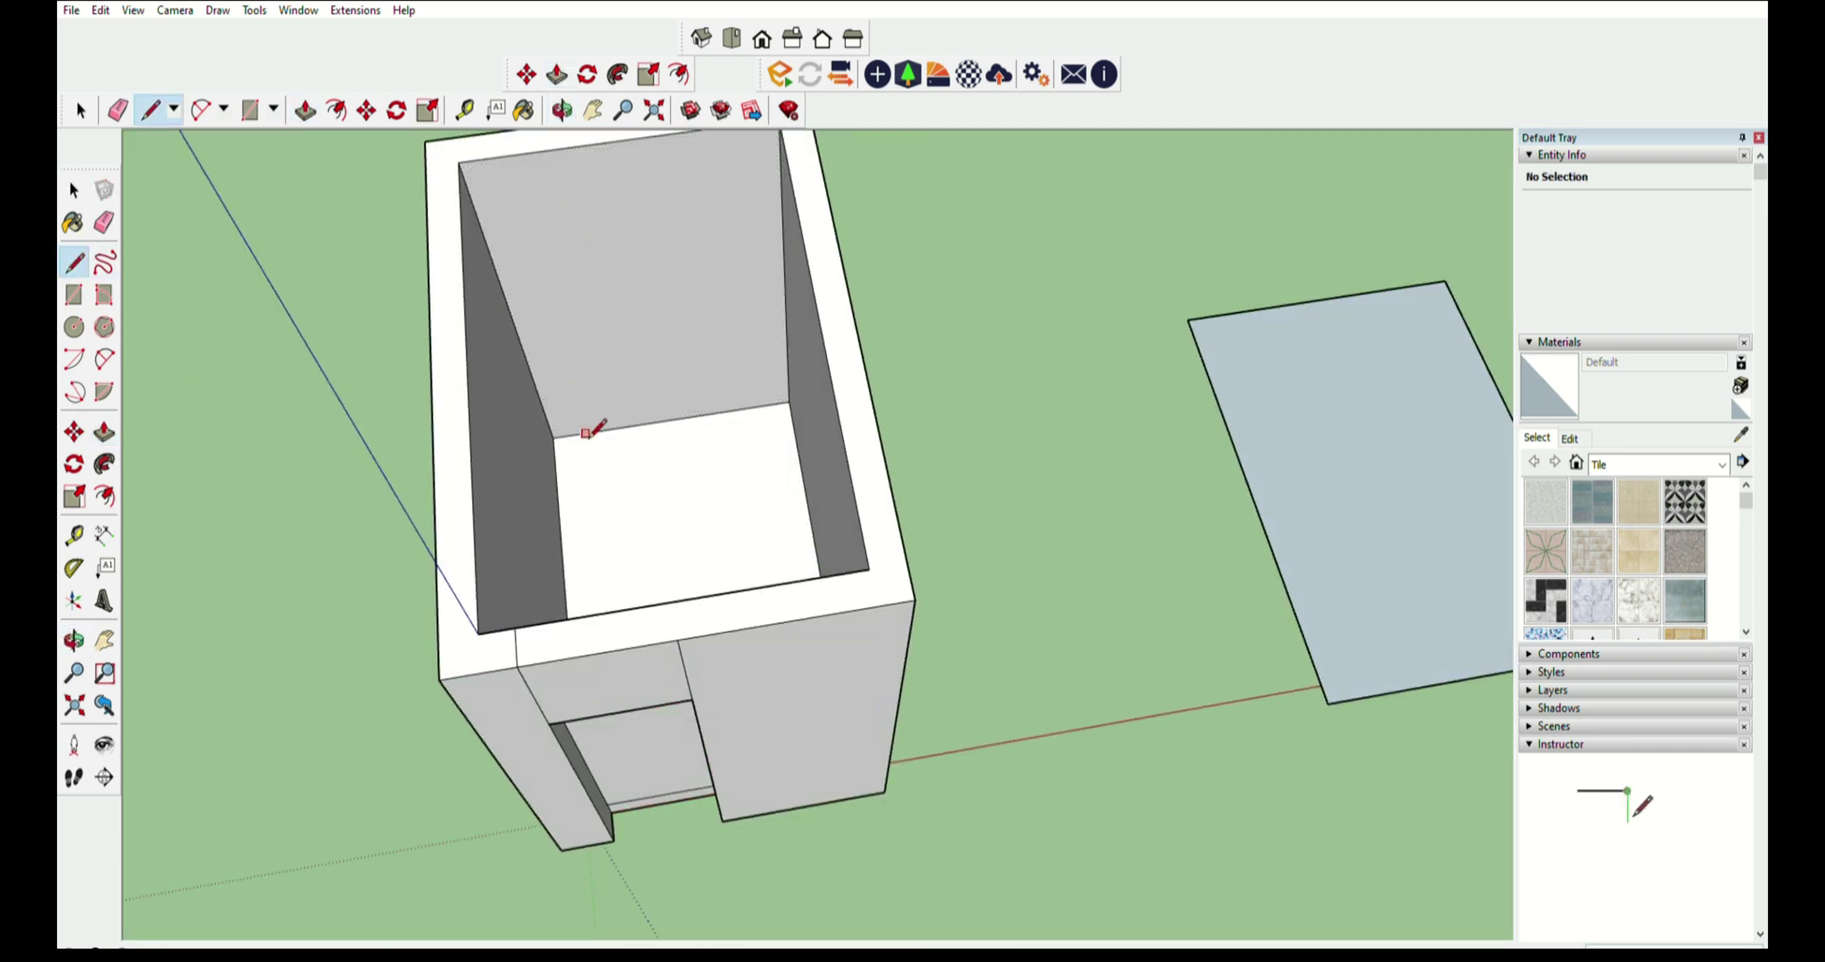
{"action": "key", "text": "Escape"}
{"action": "left_click", "coordinate": [79, 534]}
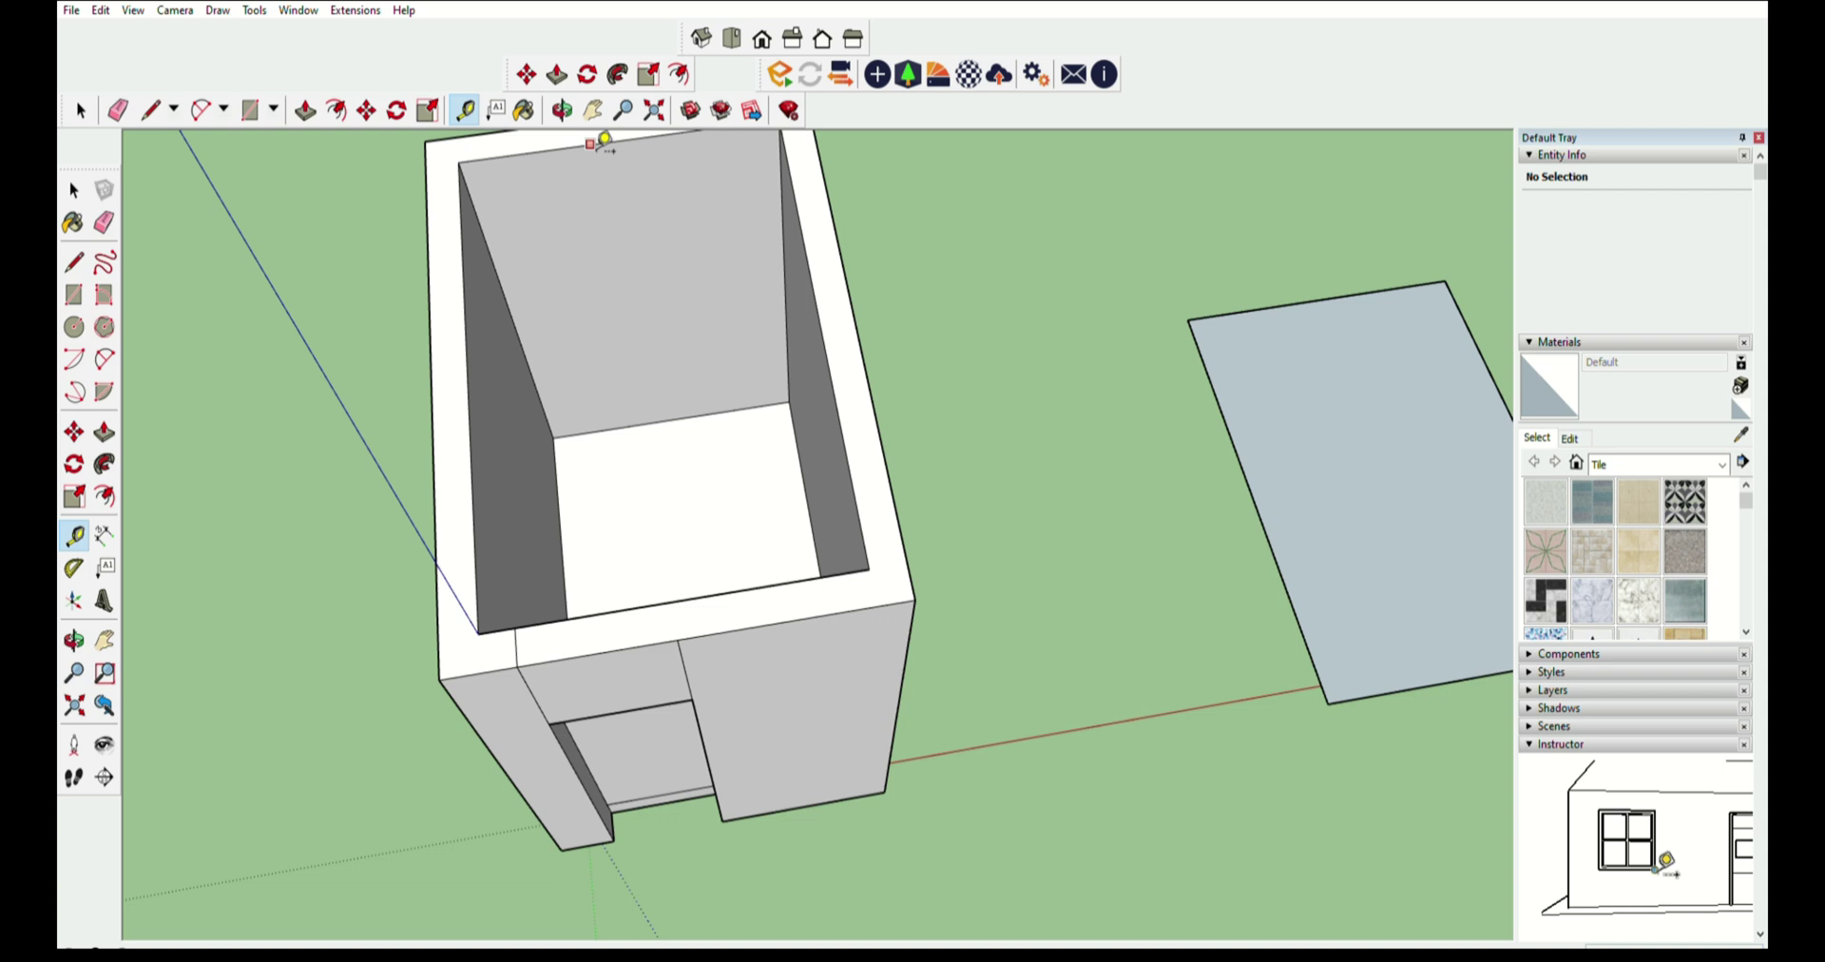
- Place two parallel horizontal guides across the upper part of the back inner wall
{"action": "middle_click_drag", "start_coordinate": [619, 190], "coordinate": [628, 245]}
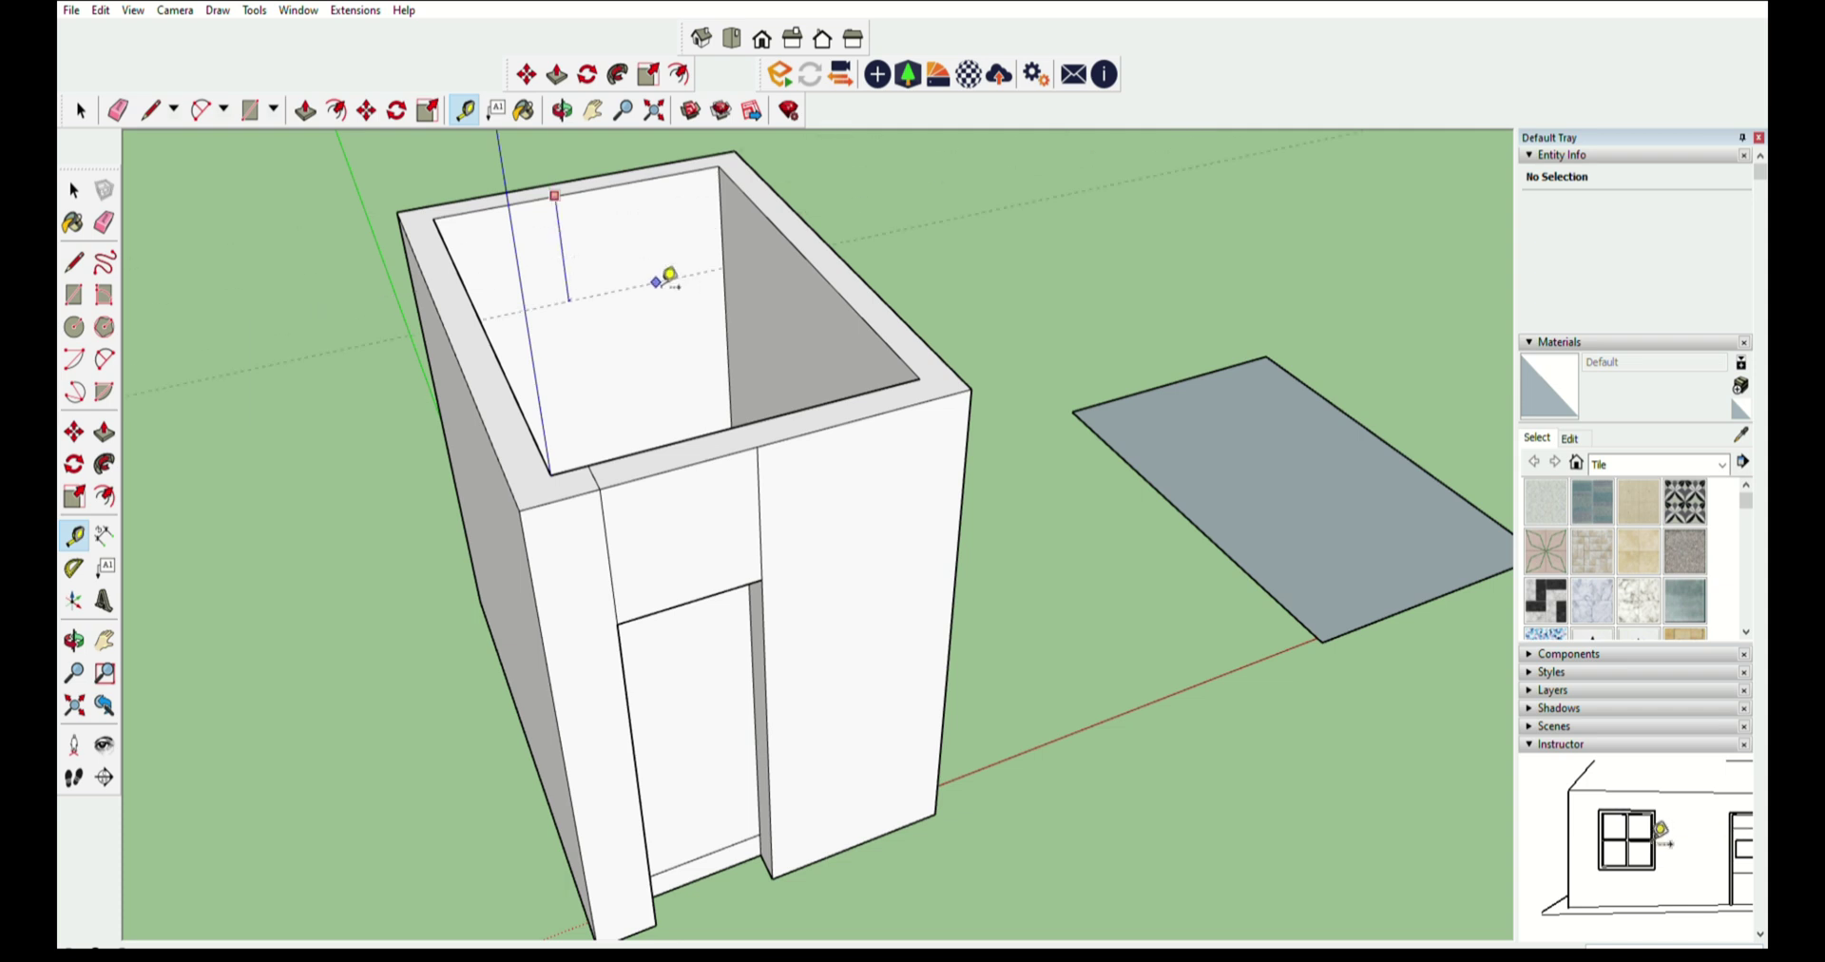
{"action": "left_click", "coordinate": [640, 248]}
{"action": "left_click", "coordinate": [609, 257]}
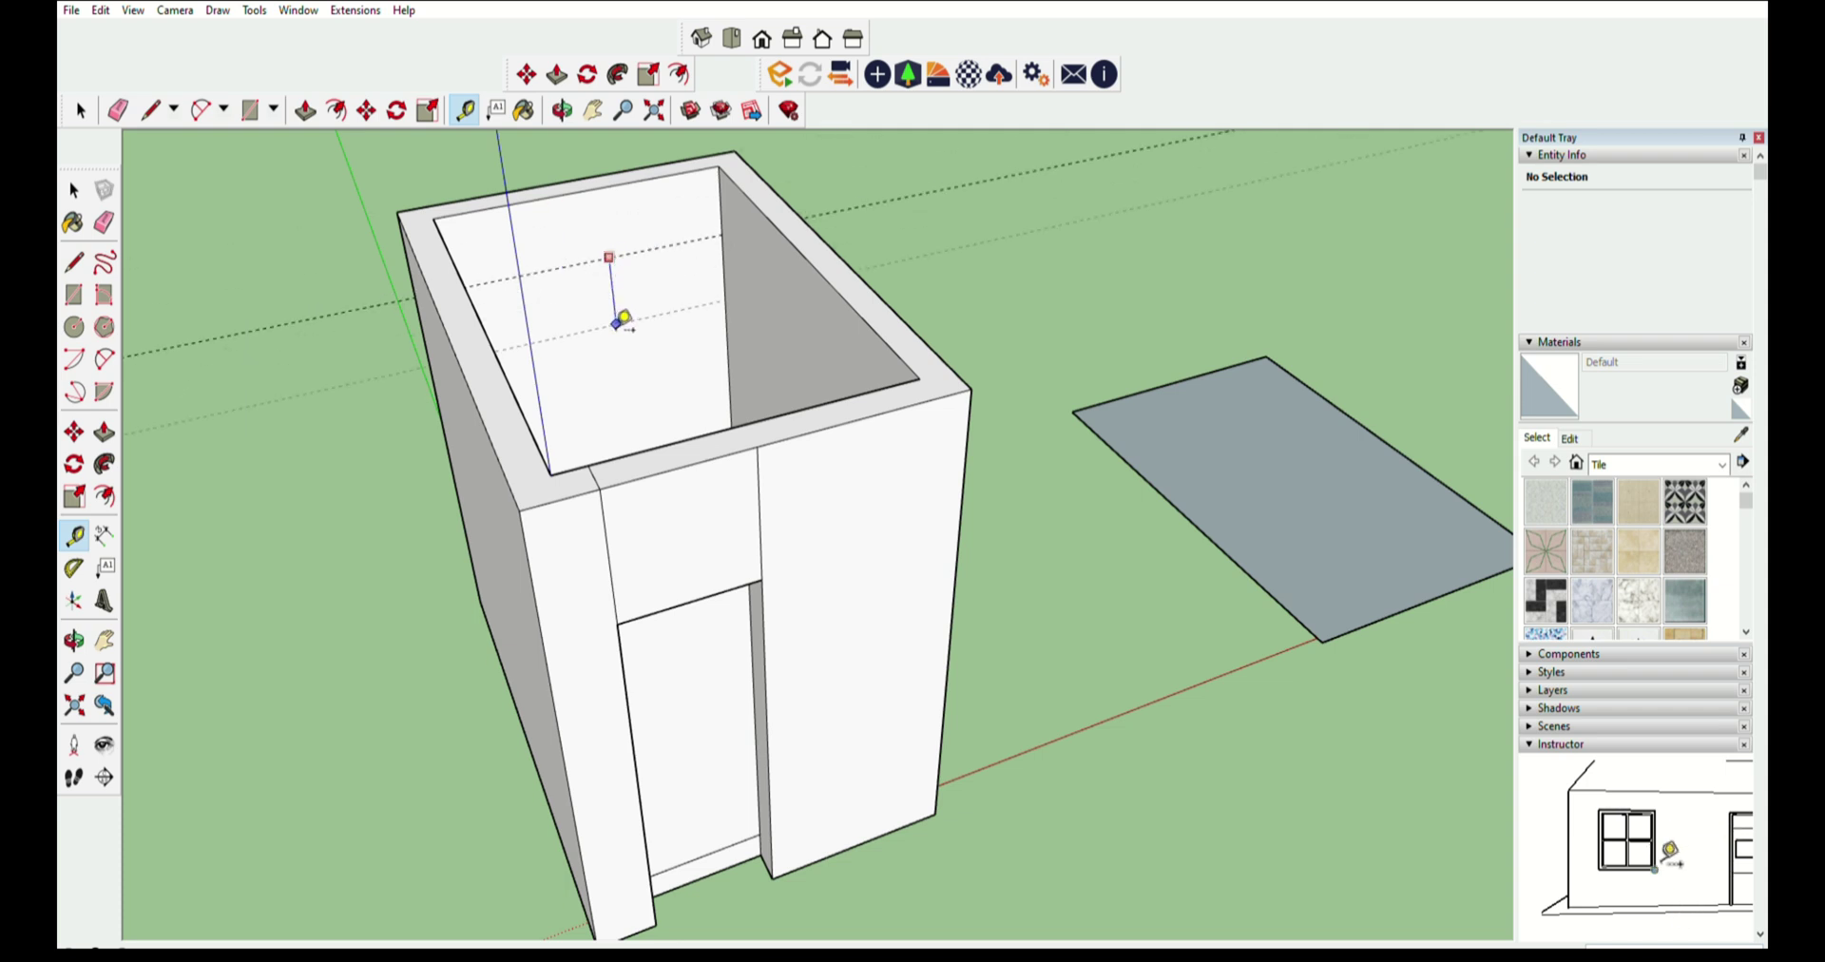
{"action": "left_click", "coordinate": [627, 306]}
{"action": "middle_click_drag", "start_coordinate": [643, 298], "coordinate": [485, 399]}
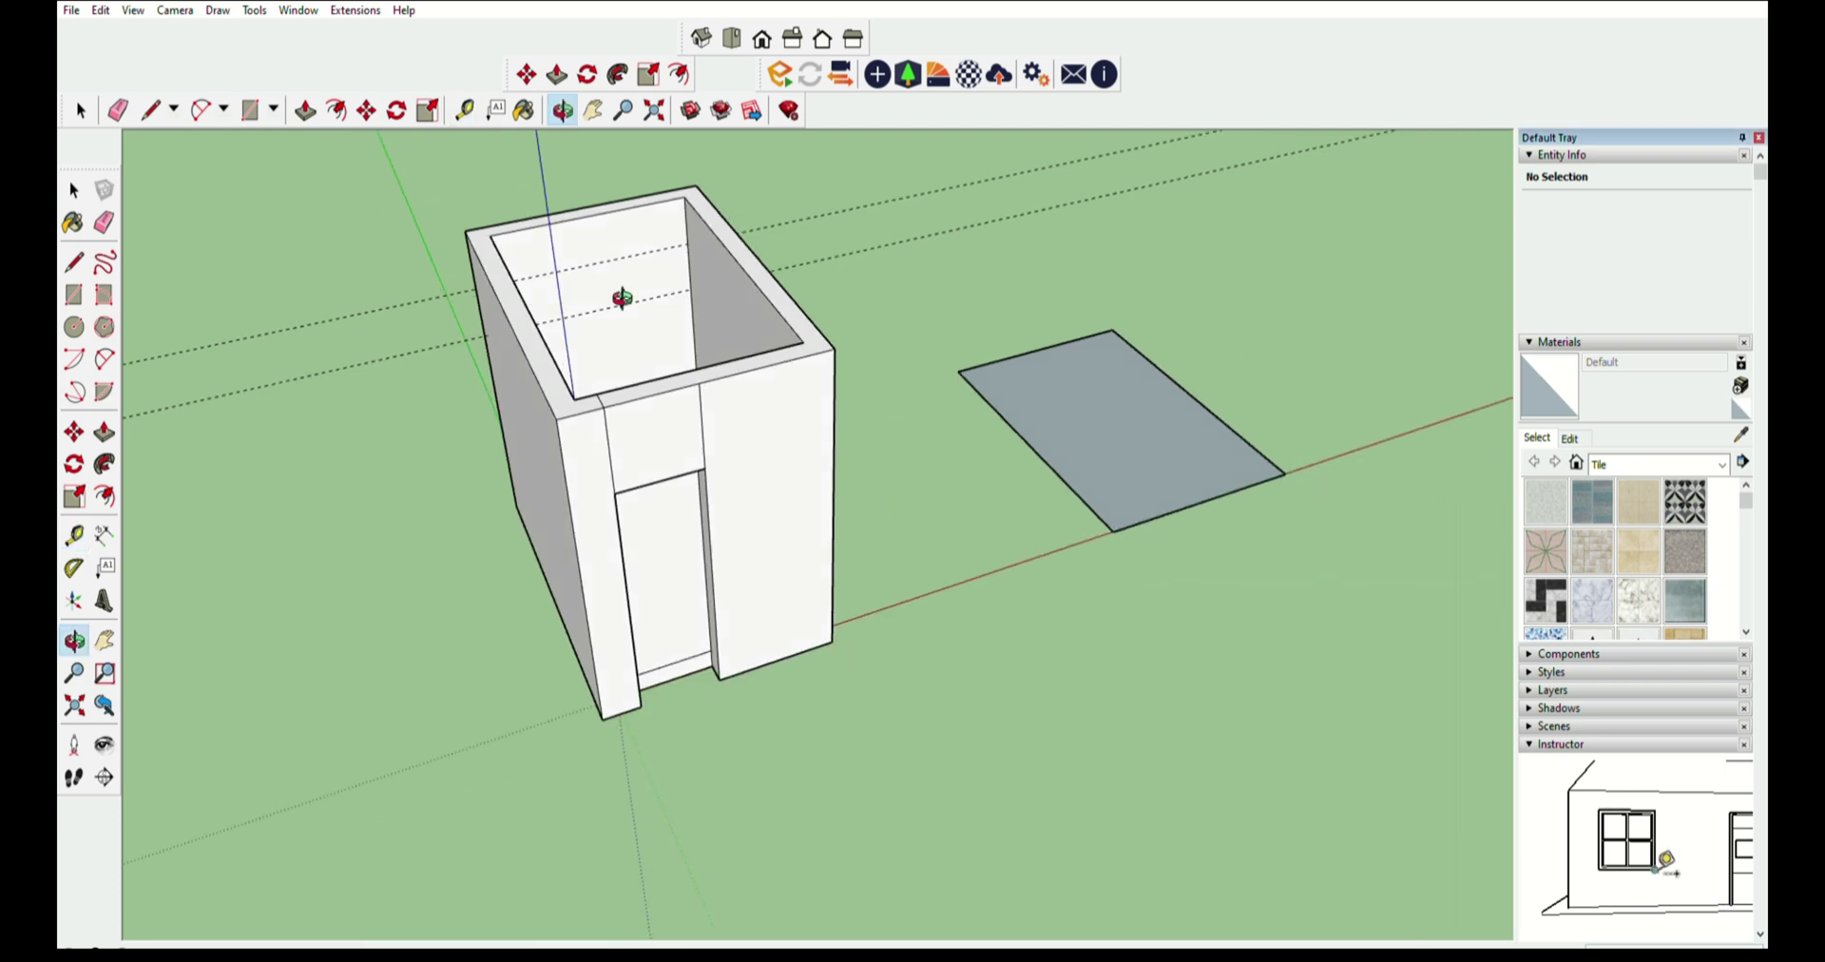
{"action": "scroll", "coordinate": [639, 248], "scroll_direction": "up", "scroll_amount": 3}
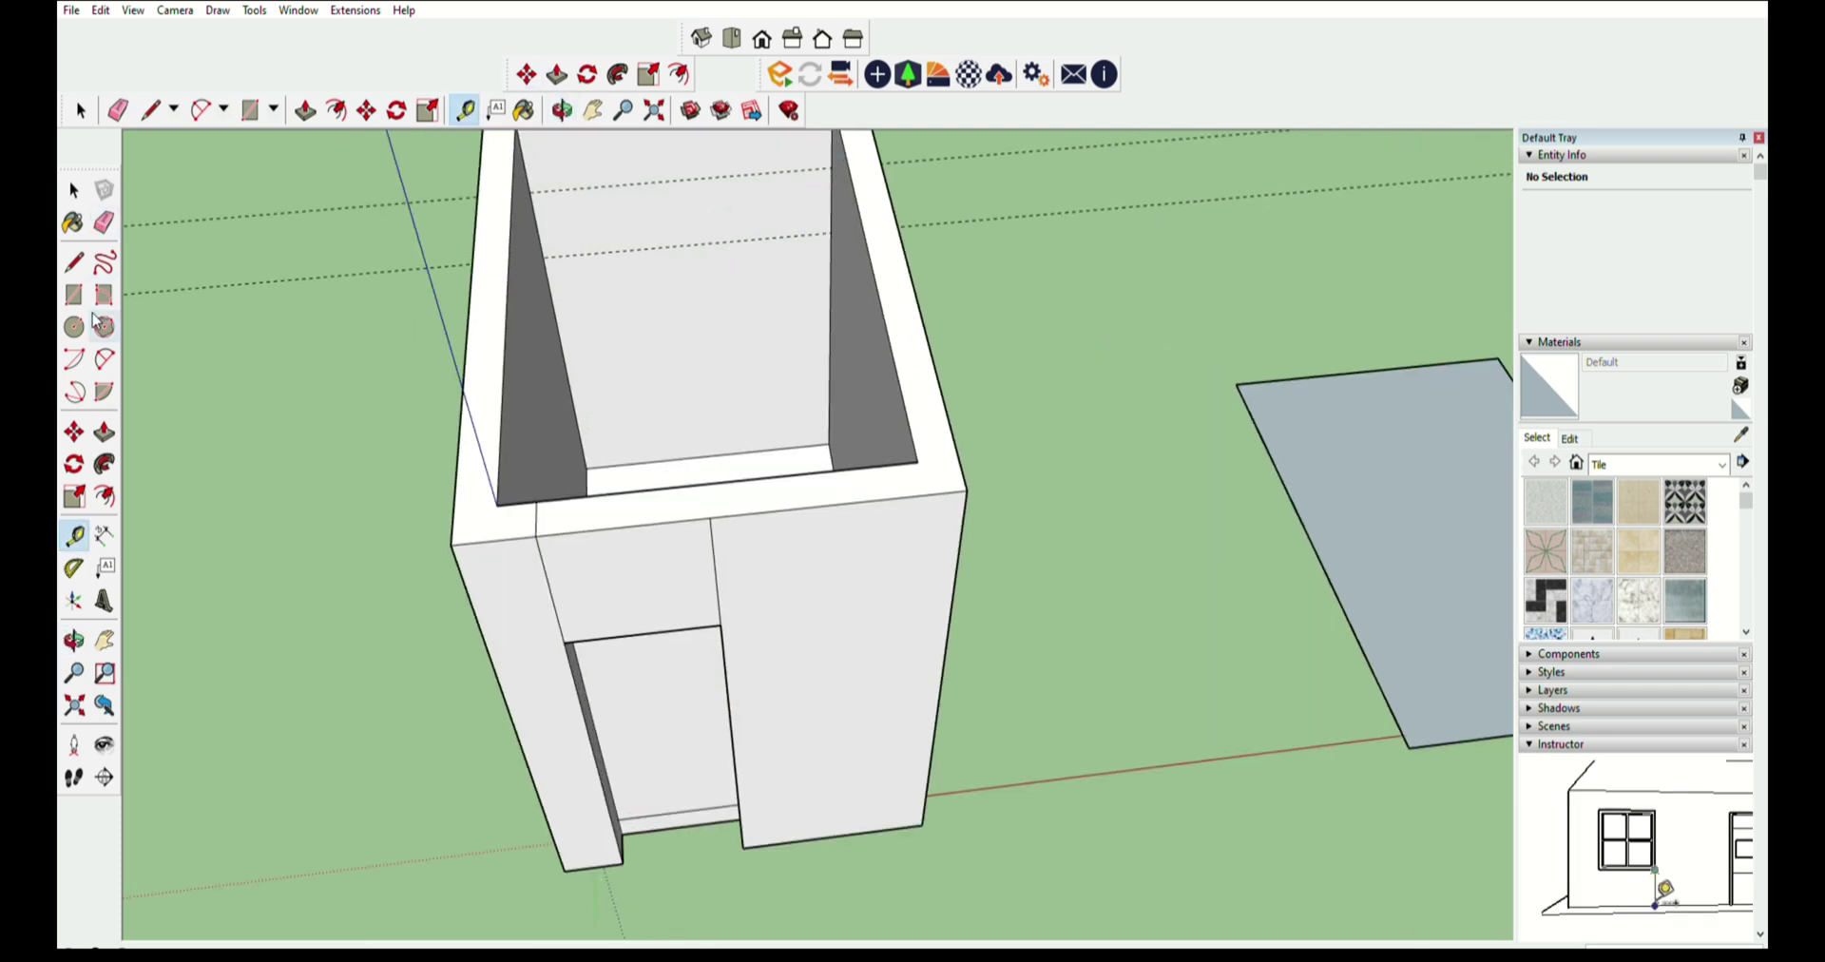
{"action": "left_click", "coordinate": [75, 261]}
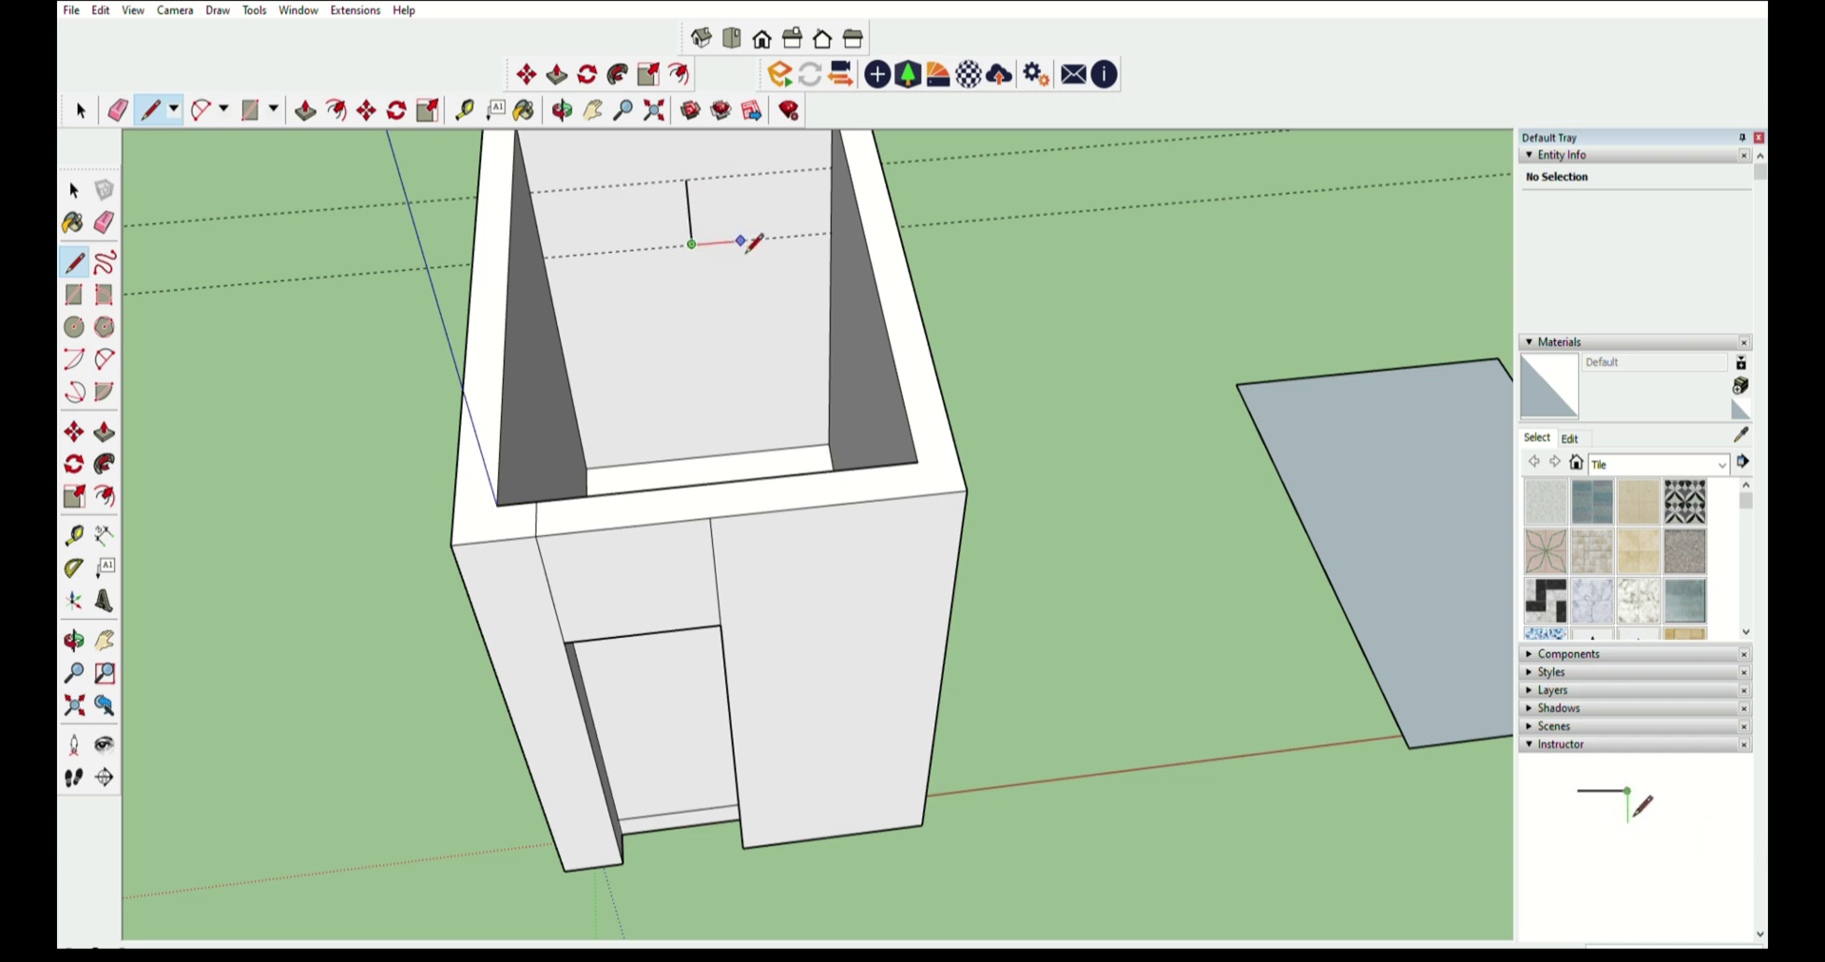
- Draw a small square face between the two guides on the back wall
{"action": "left_click", "coordinate": [746, 241]}
{"action": "left_click", "coordinate": [742, 174]}
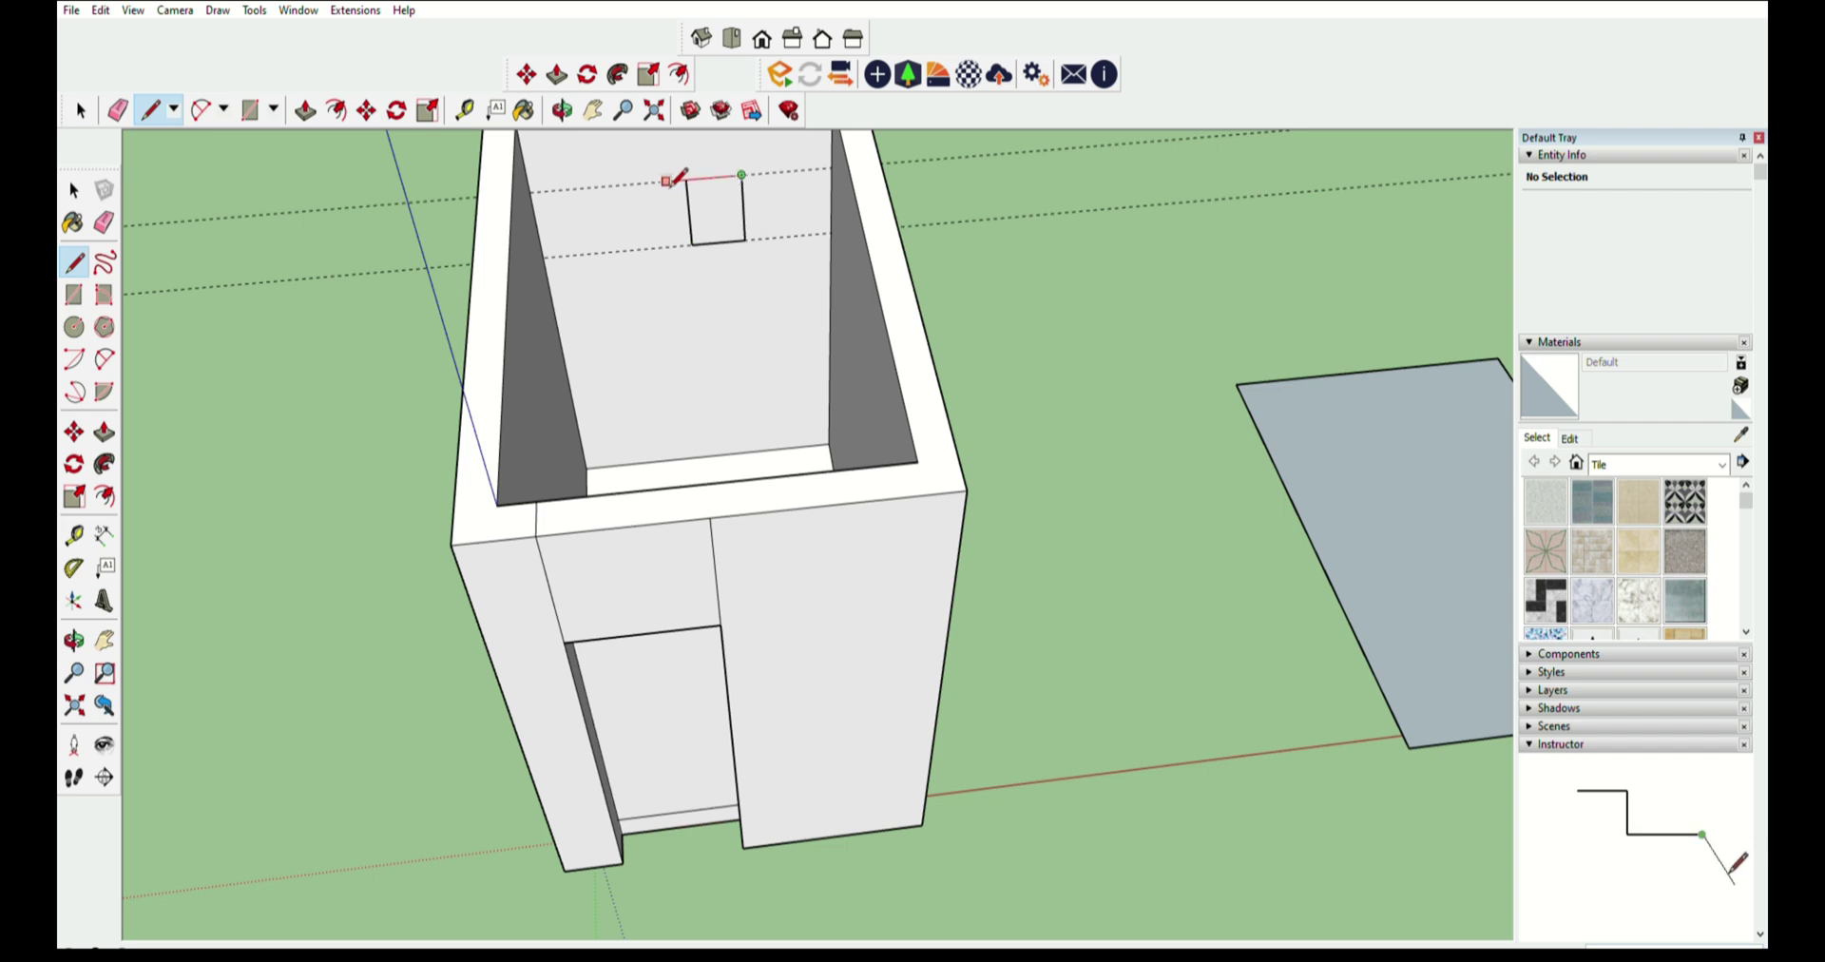
{"action": "left_click", "coordinate": [687, 179]}
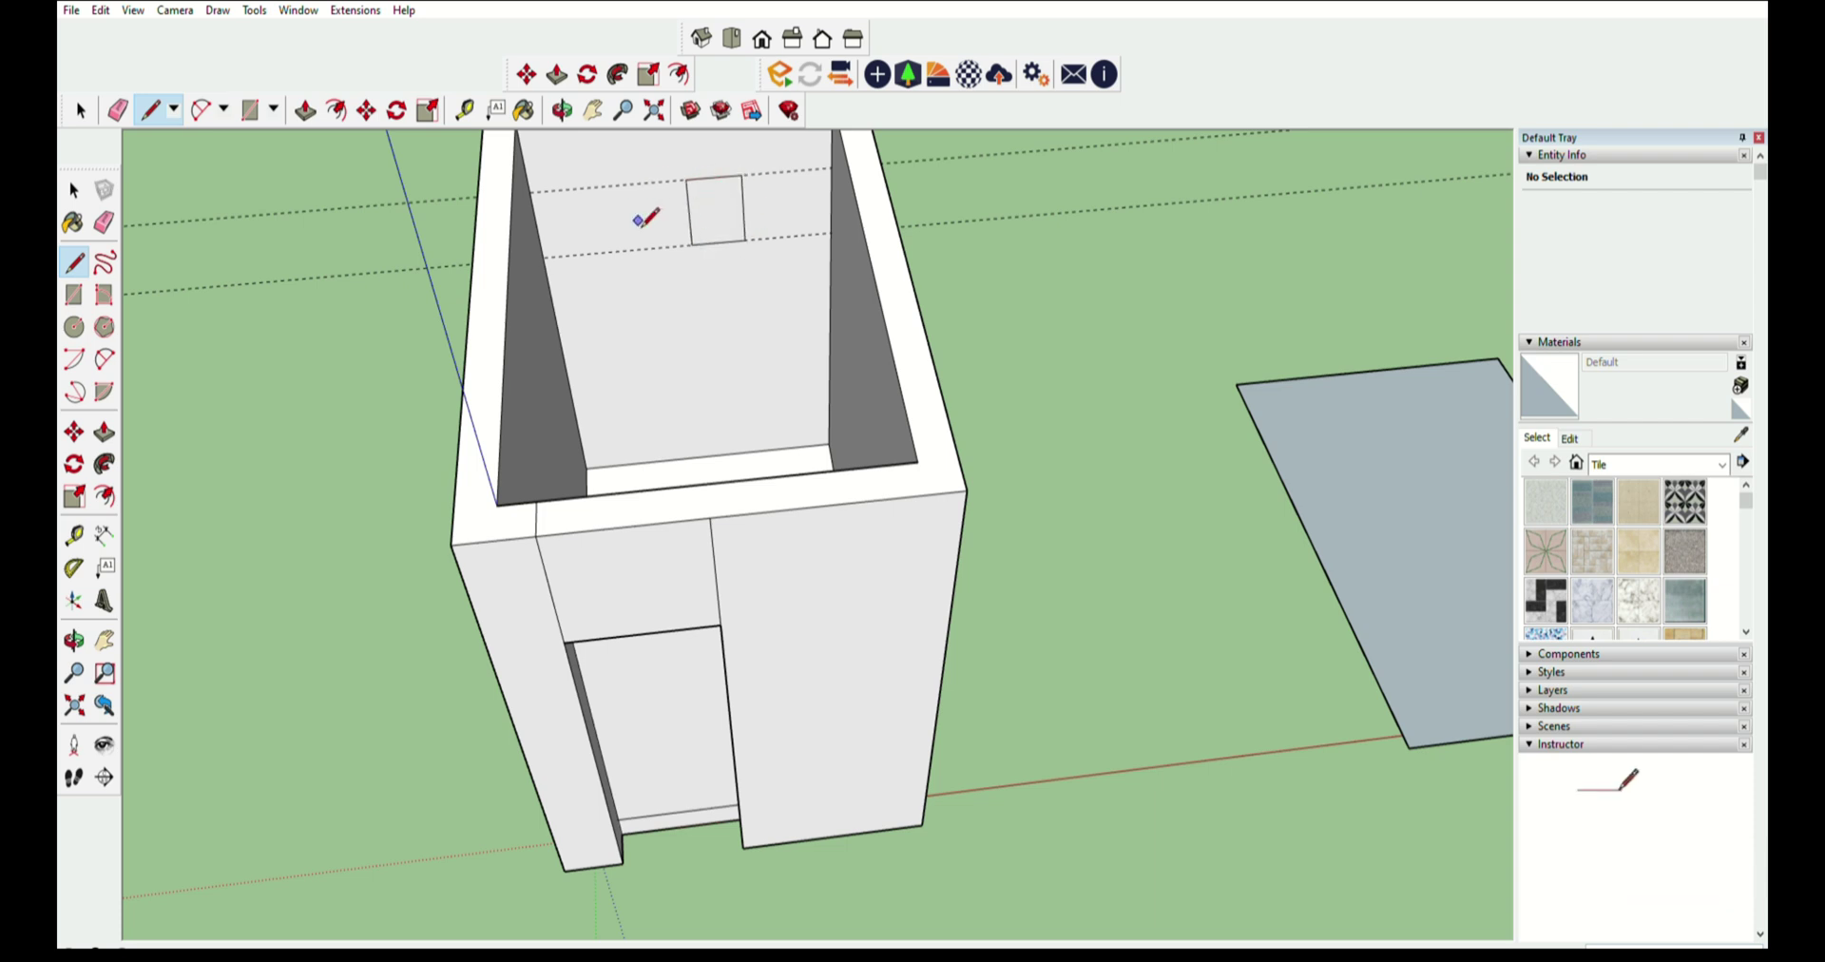
{"action": "key", "text": "space"}
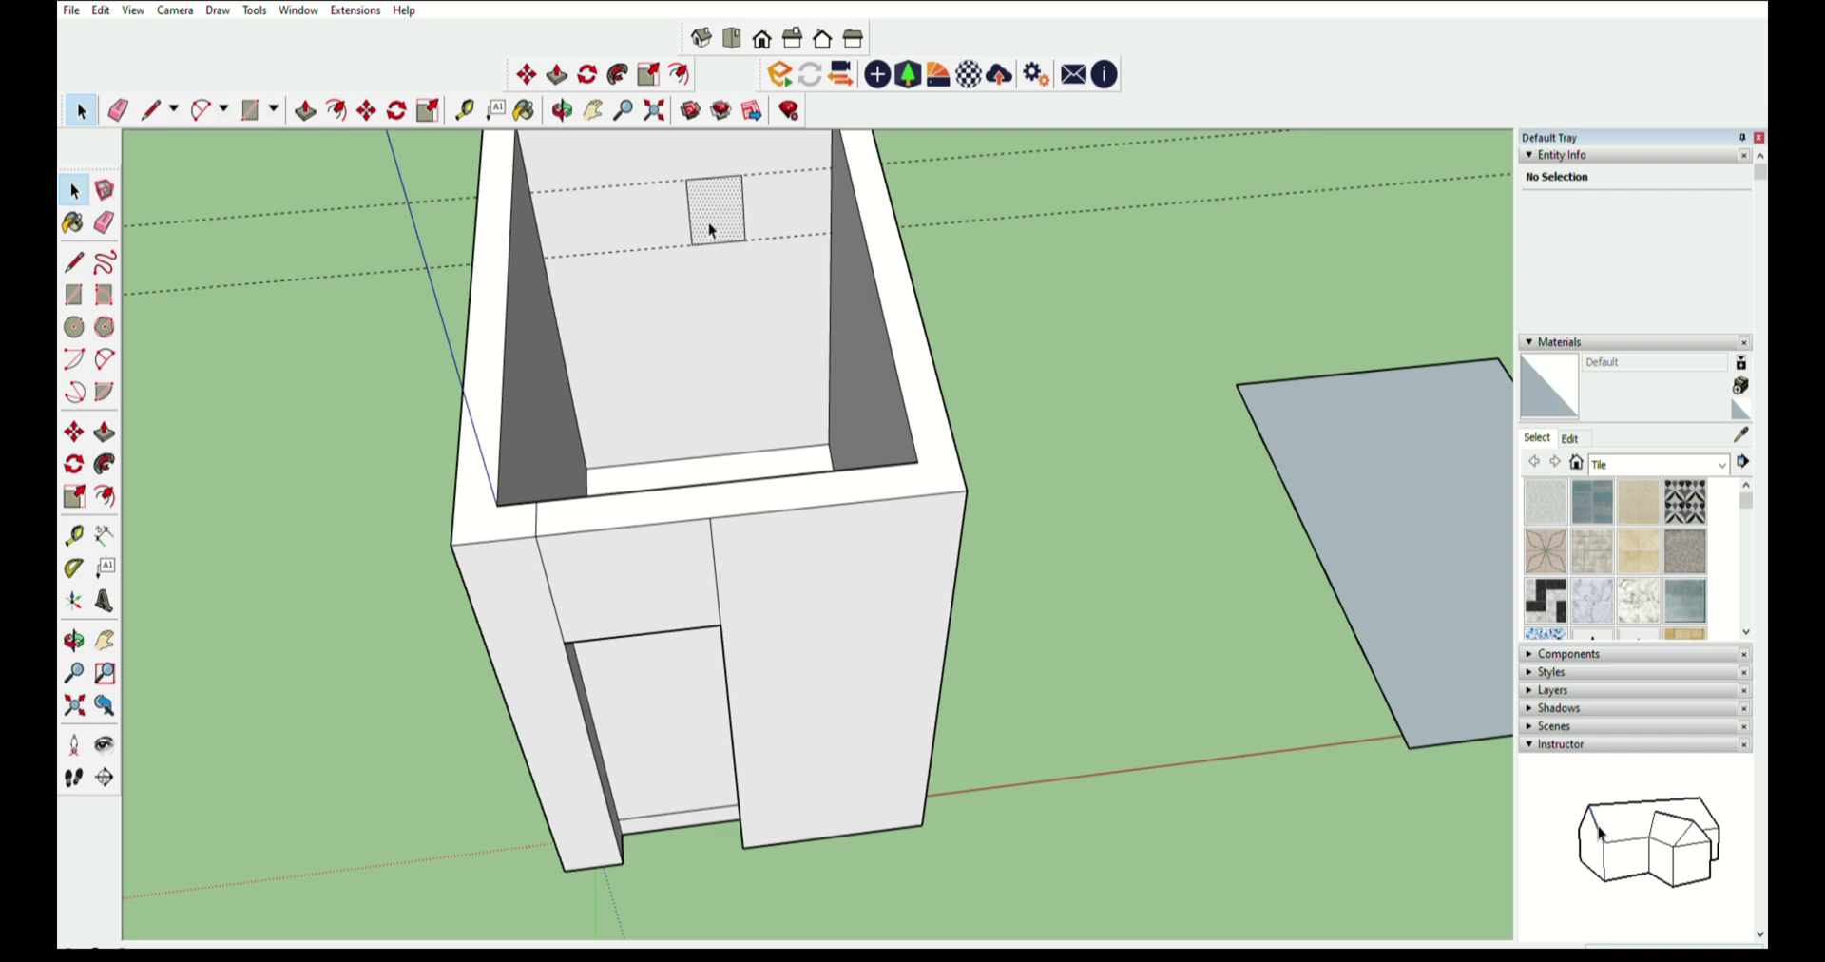
{"action": "left_click", "coordinate": [709, 228]}
- Copy the square sideways and erase the shared edge to form one wide rectangle
{"action": "left_click", "coordinate": [73, 432]}
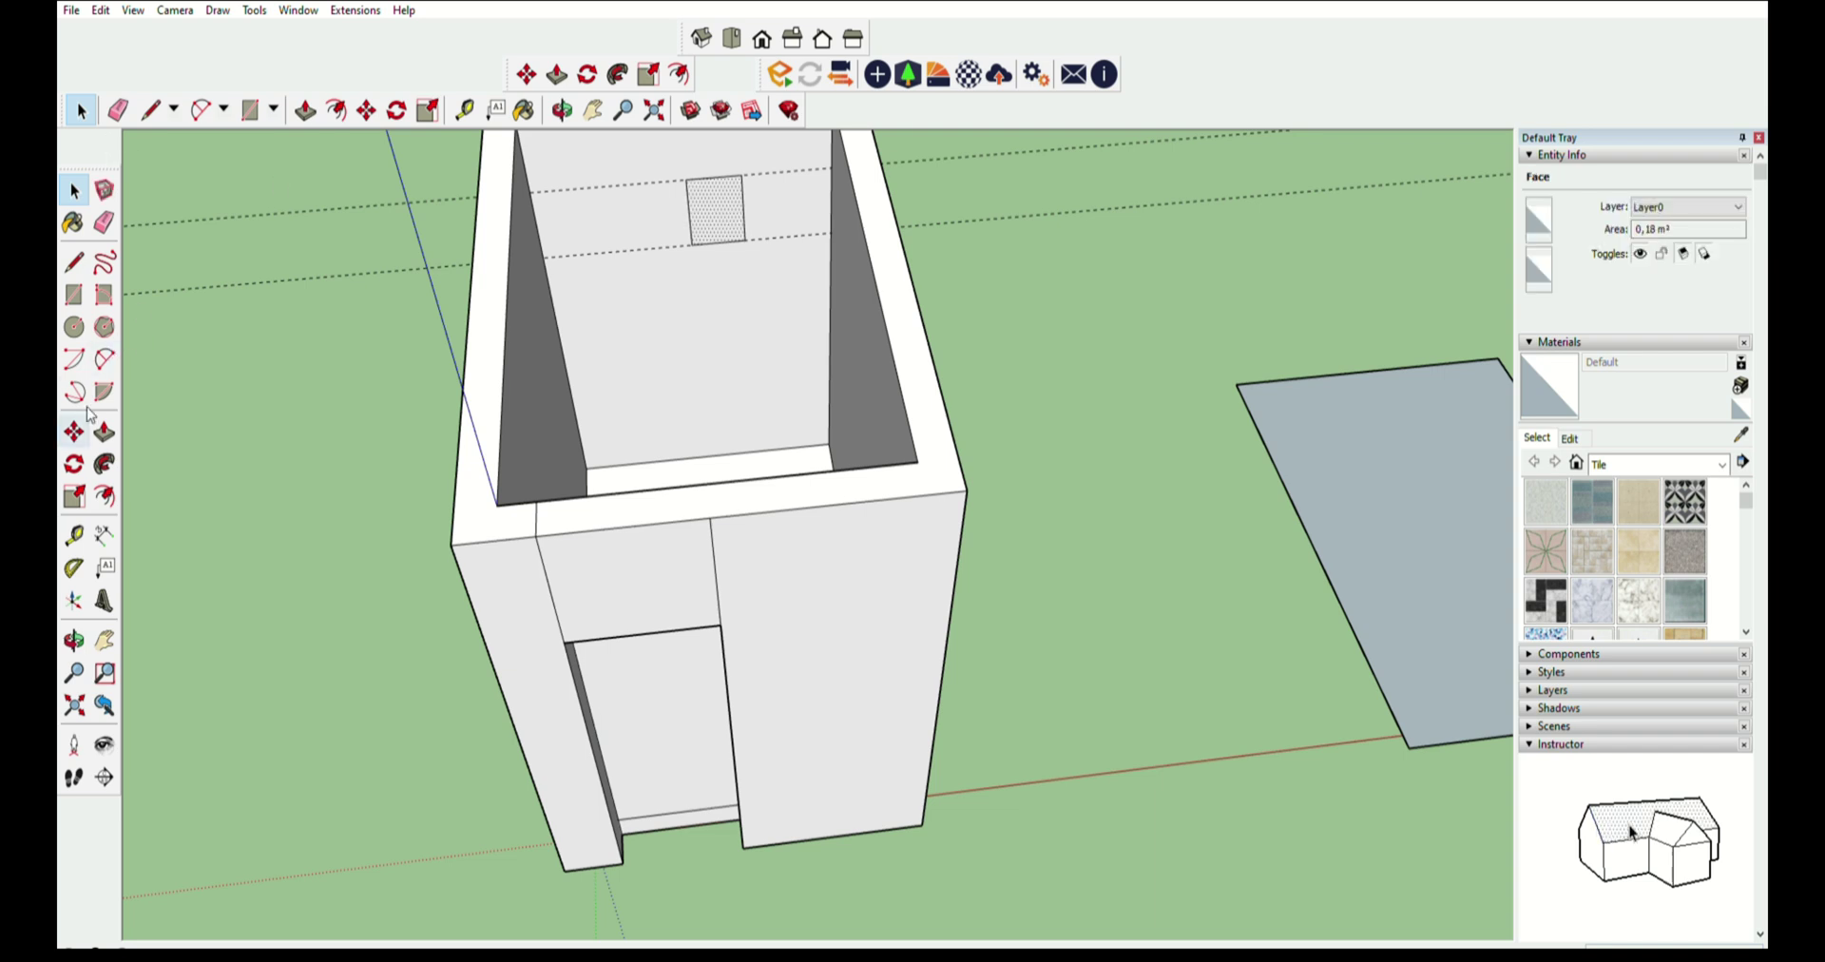
{"action": "left_click", "coordinate": [751, 238]}
{"action": "scroll", "coordinate": [646, 220], "scroll_direction": "down", "scroll_amount": 2}
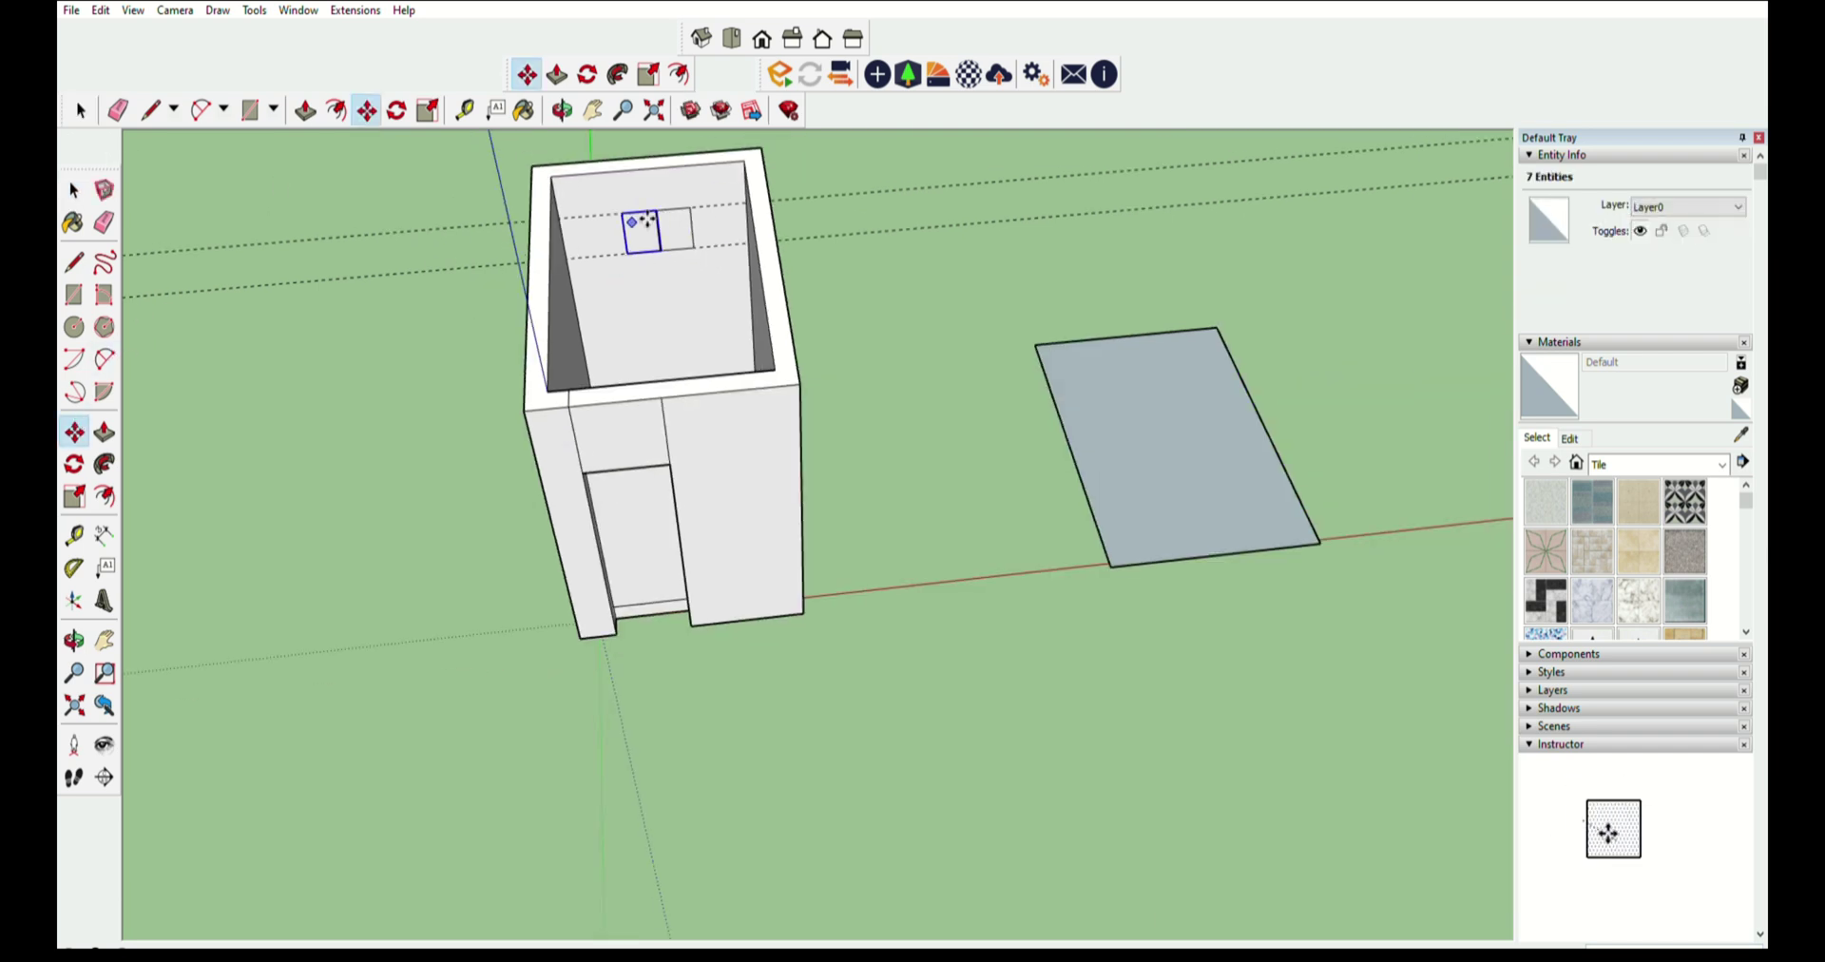
{"action": "scroll", "coordinate": [646, 221], "scroll_direction": "up", "scroll_amount": 3}
{"action": "scroll", "coordinate": [643, 191], "scroll_direction": "up", "scroll_amount": 2}
{"action": "scroll", "coordinate": [725, 245], "scroll_direction": "up", "scroll_amount": 2}
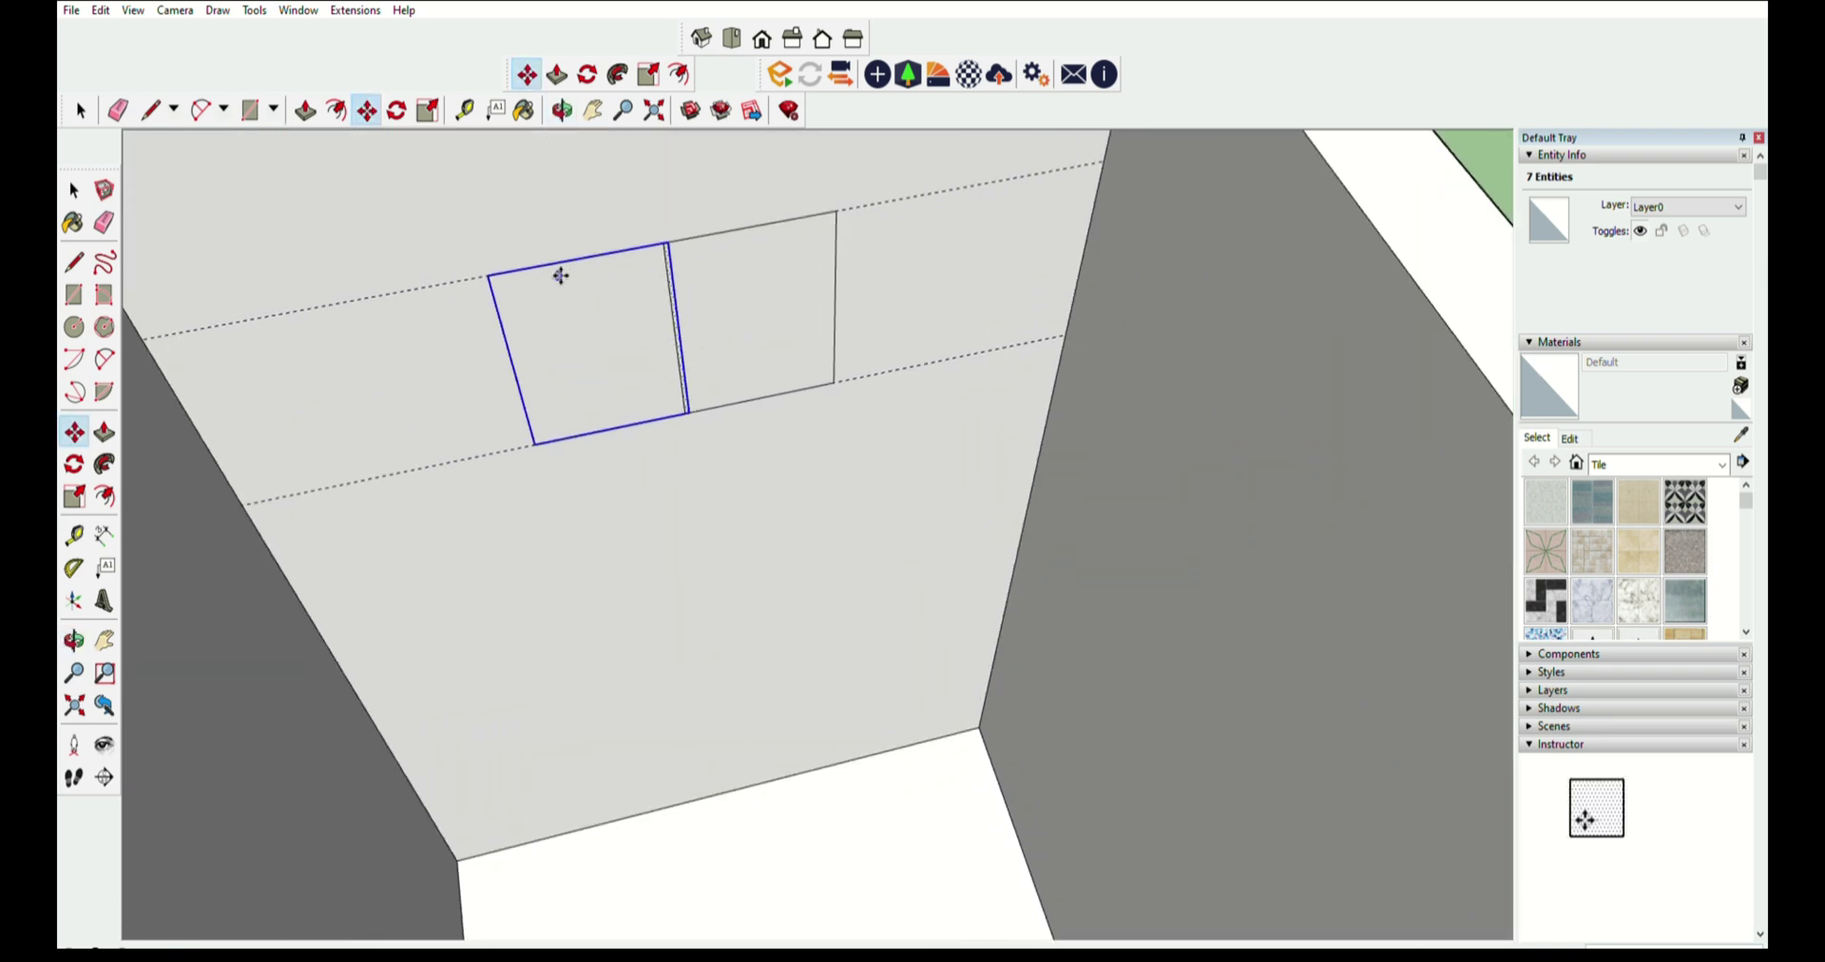
{"action": "left_click", "coordinate": [104, 223]}
{"action": "left_click", "coordinate": [678, 333]}
{"action": "scroll", "coordinate": [665, 334], "scroll_direction": "down", "scroll_amount": 2}
{"action": "scroll", "coordinate": [646, 342], "scroll_direction": "down", "scroll_amount": 2}
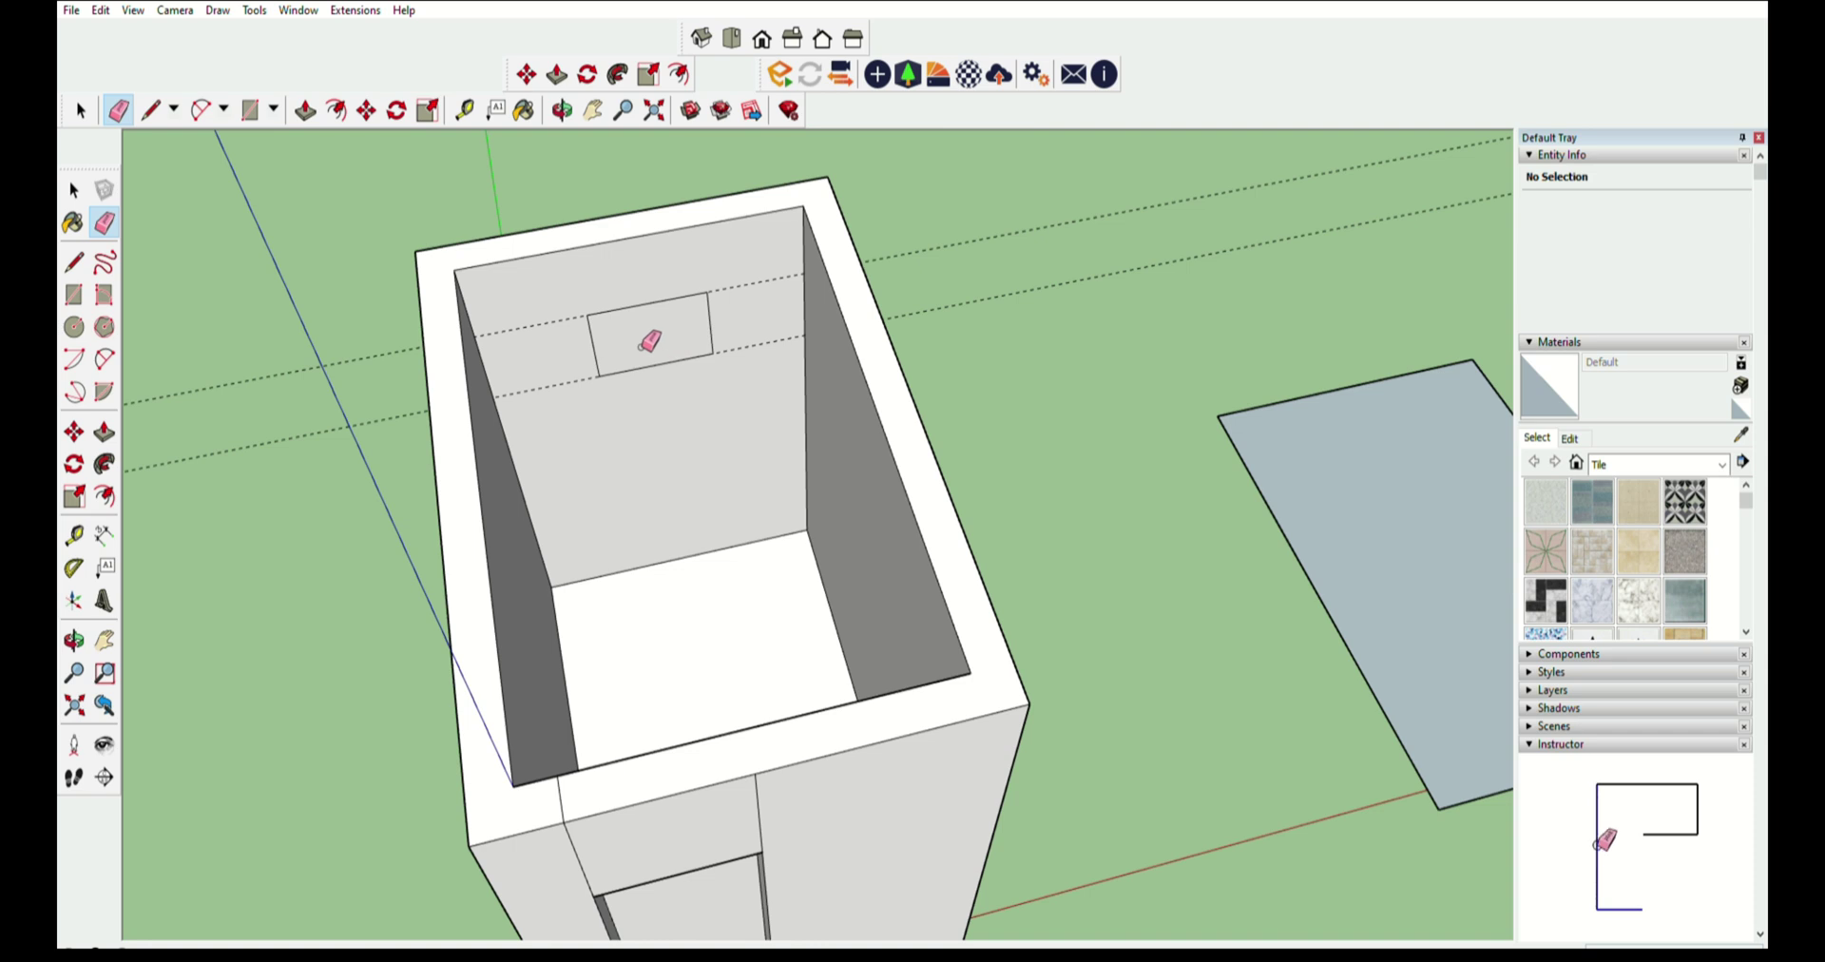
{"action": "middle_click_drag", "start_coordinate": [650, 340], "coordinate": [684, 318]}
{"action": "left_click", "coordinate": [104, 432]}
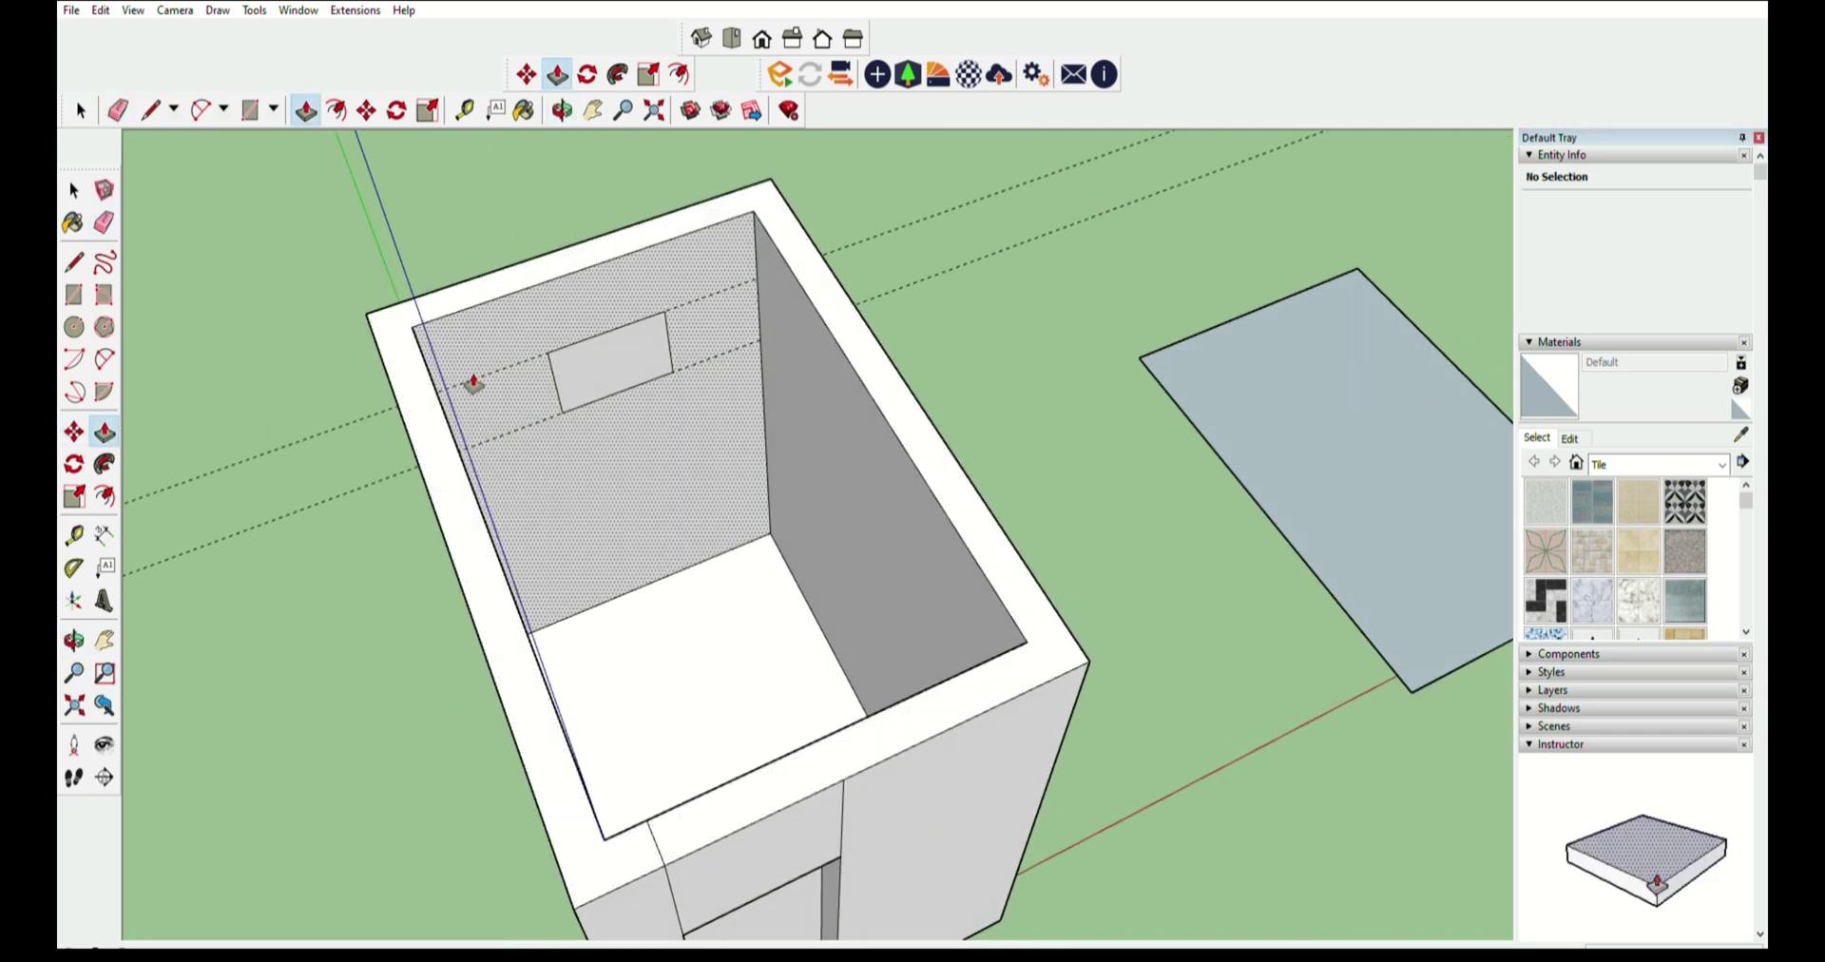
- Push the wide rectangle through the back wall to cut the window opening
{"action": "scroll", "coordinate": [589, 361], "scroll_direction": "up", "scroll_amount": 2}
{"action": "left_click", "coordinate": [608, 347]}
{"action": "left_click", "coordinate": [566, 221]}
{"action": "scroll", "coordinate": [561, 221], "scroll_direction": "down", "scroll_amount": 3}
{"action": "scroll", "coordinate": [522, 359], "scroll_direction": "down", "scroll_amount": 2}
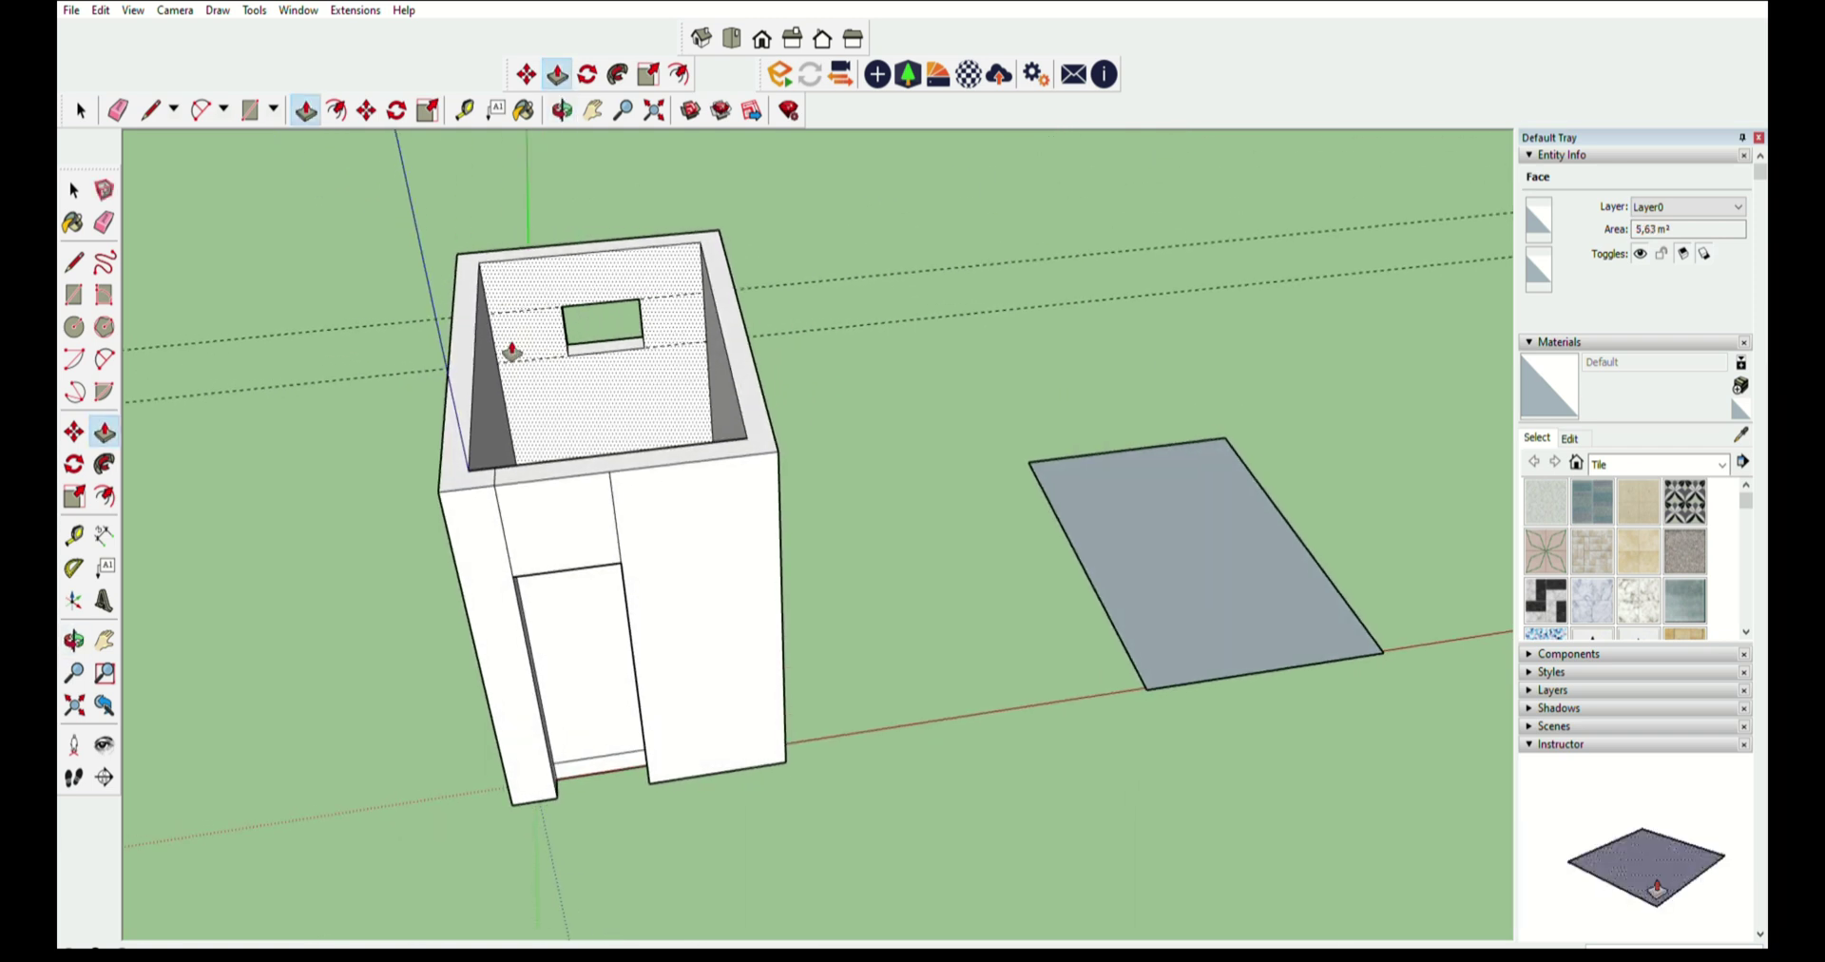
{"action": "scroll", "coordinate": [511, 351], "scroll_direction": "up", "scroll_amount": 2}
{"action": "key", "text": "e"}
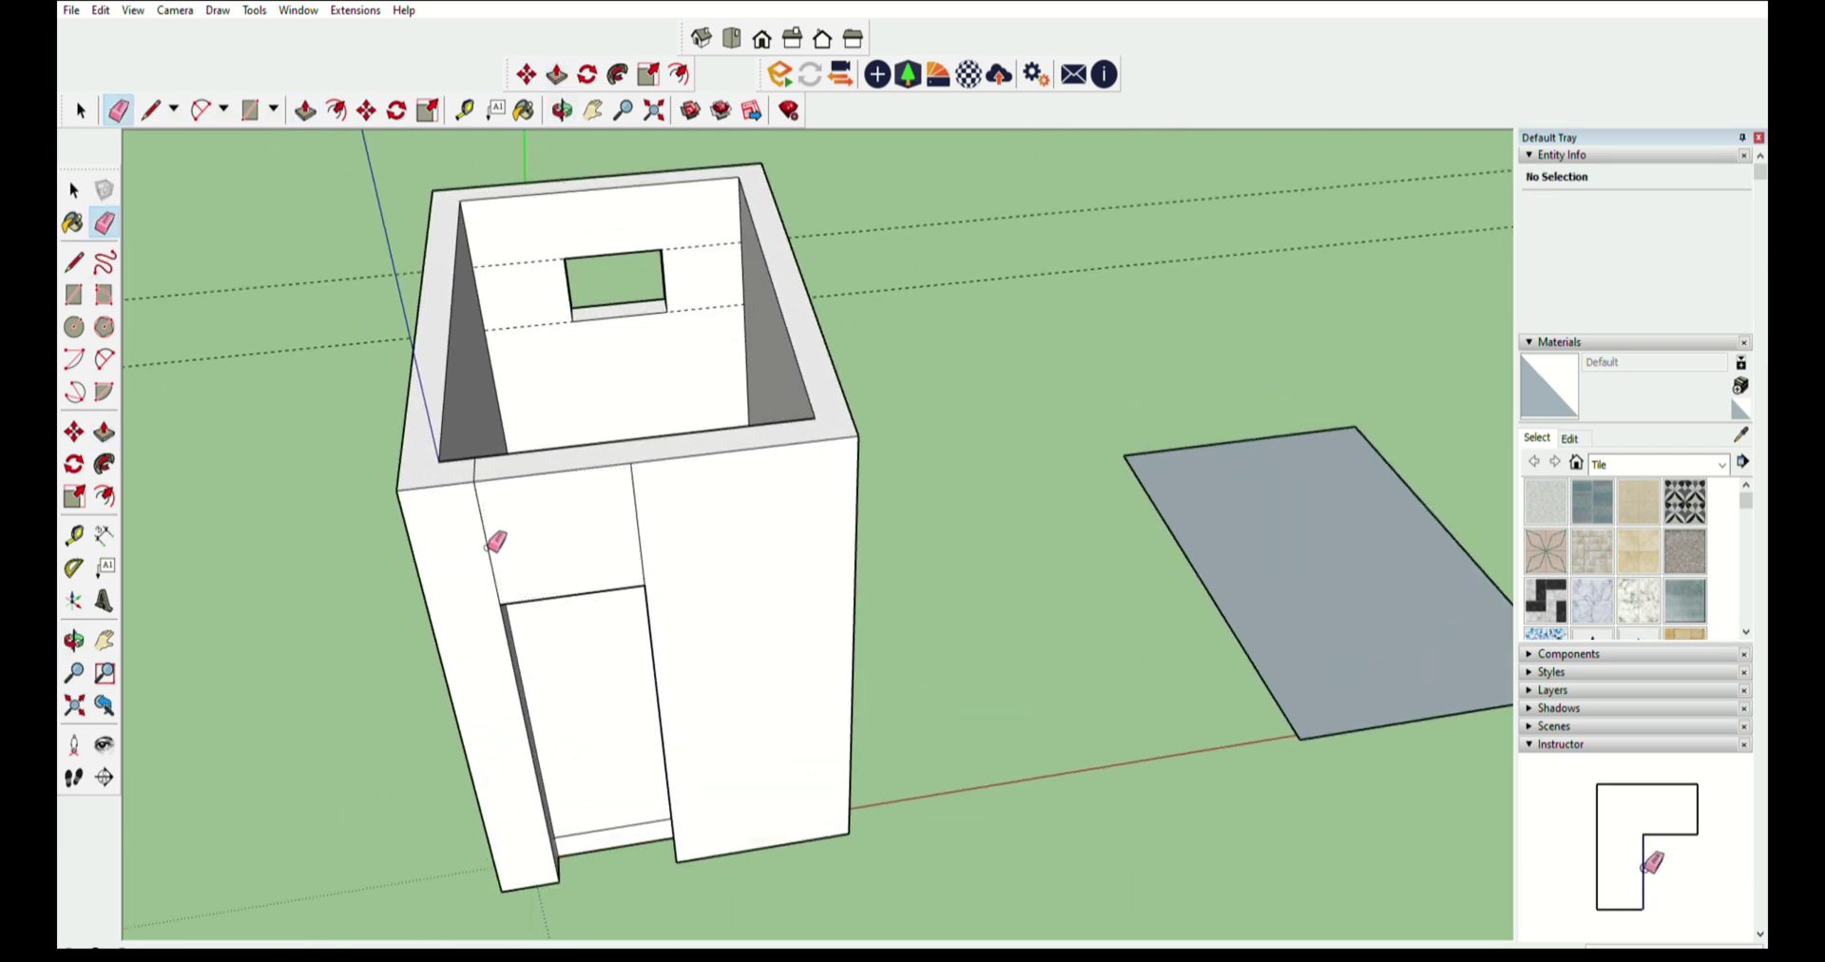
{"action": "scroll", "coordinate": [442, 452], "scroll_direction": "up", "scroll_amount": 1}
{"action": "scroll", "coordinate": [494, 475], "scroll_direction": "up", "scroll_amount": 2}
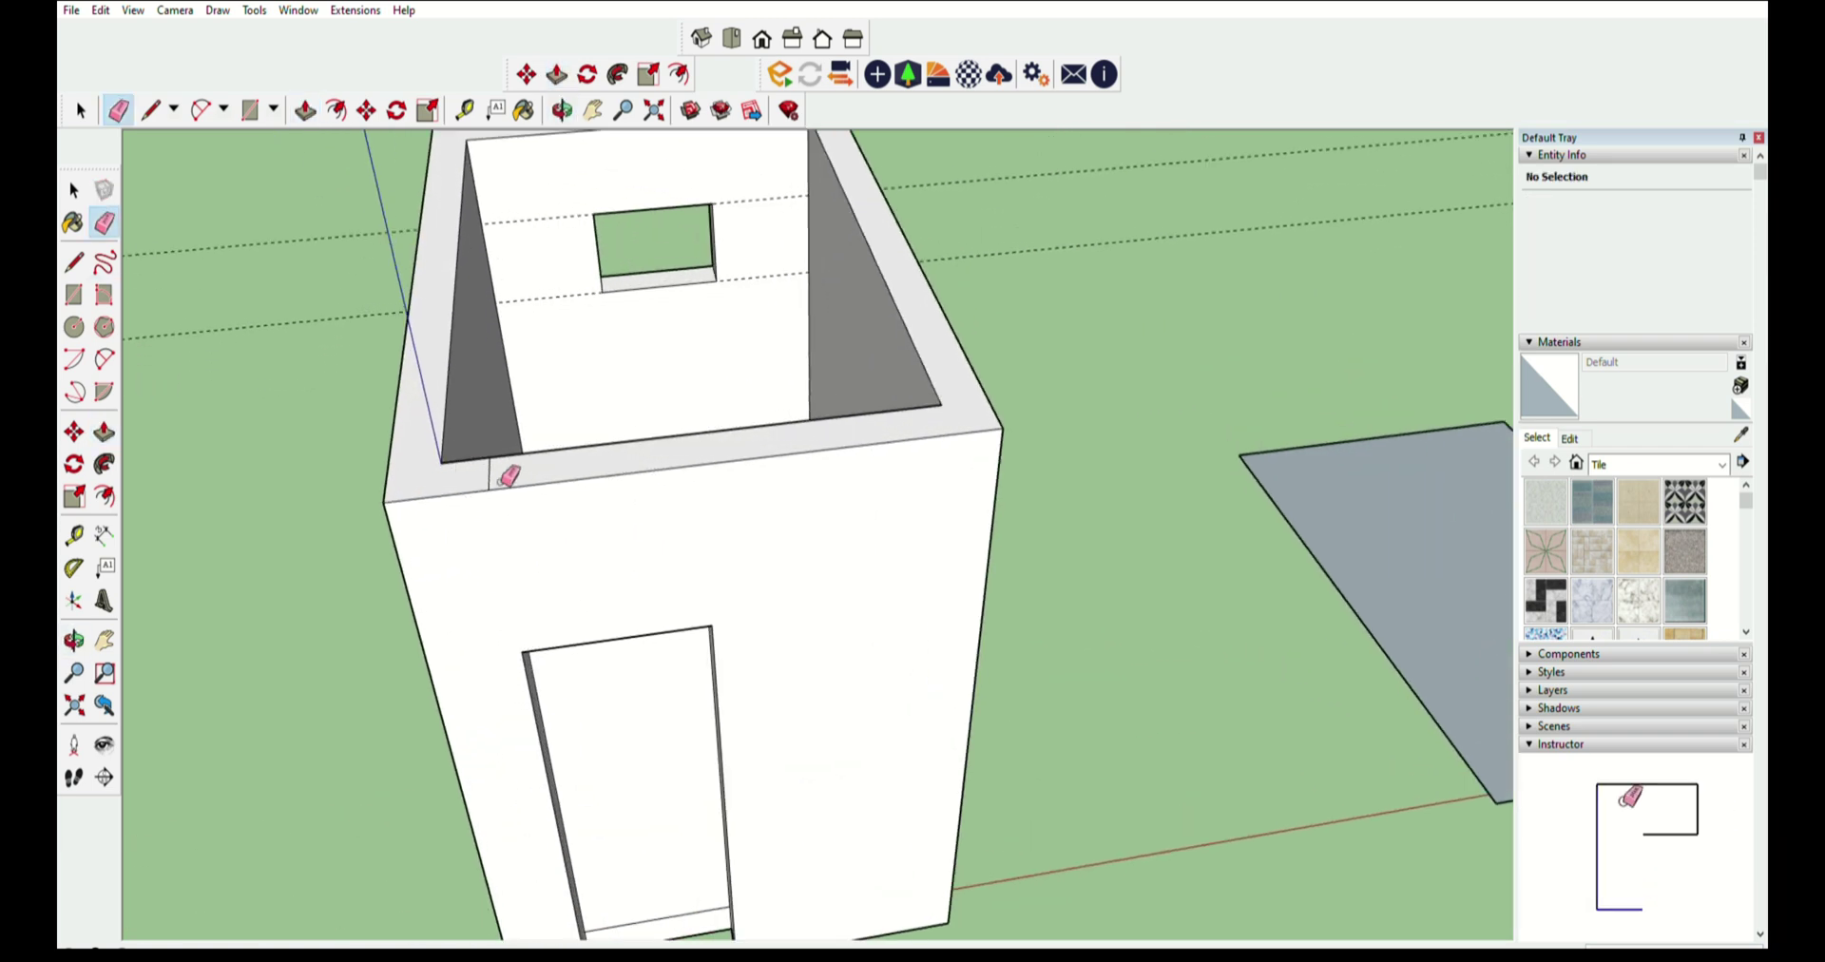
{"action": "scroll", "coordinate": [493, 474], "scroll_direction": "down", "scroll_amount": 2}
{"action": "middle_click_drag", "start_coordinate": [476, 428], "coordinate": [532, 493]}
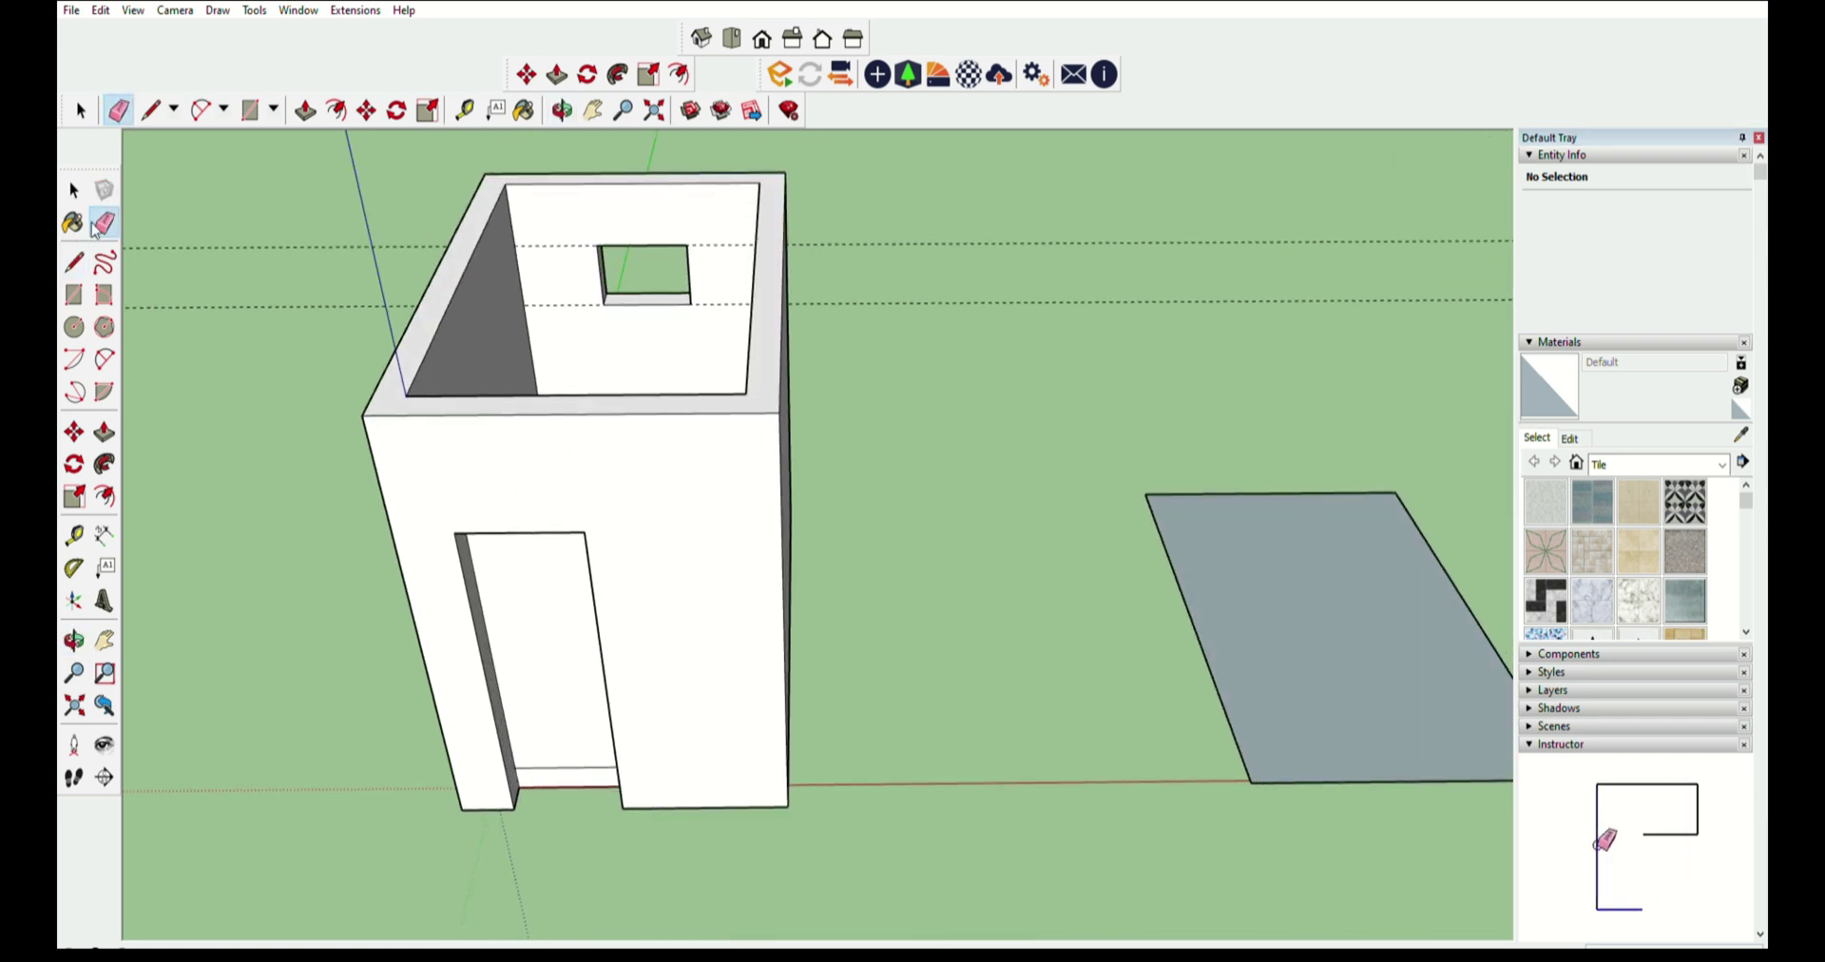
- Push the front wall's top face down to lower it between the side walls
{"action": "left_click", "coordinate": [74, 262]}
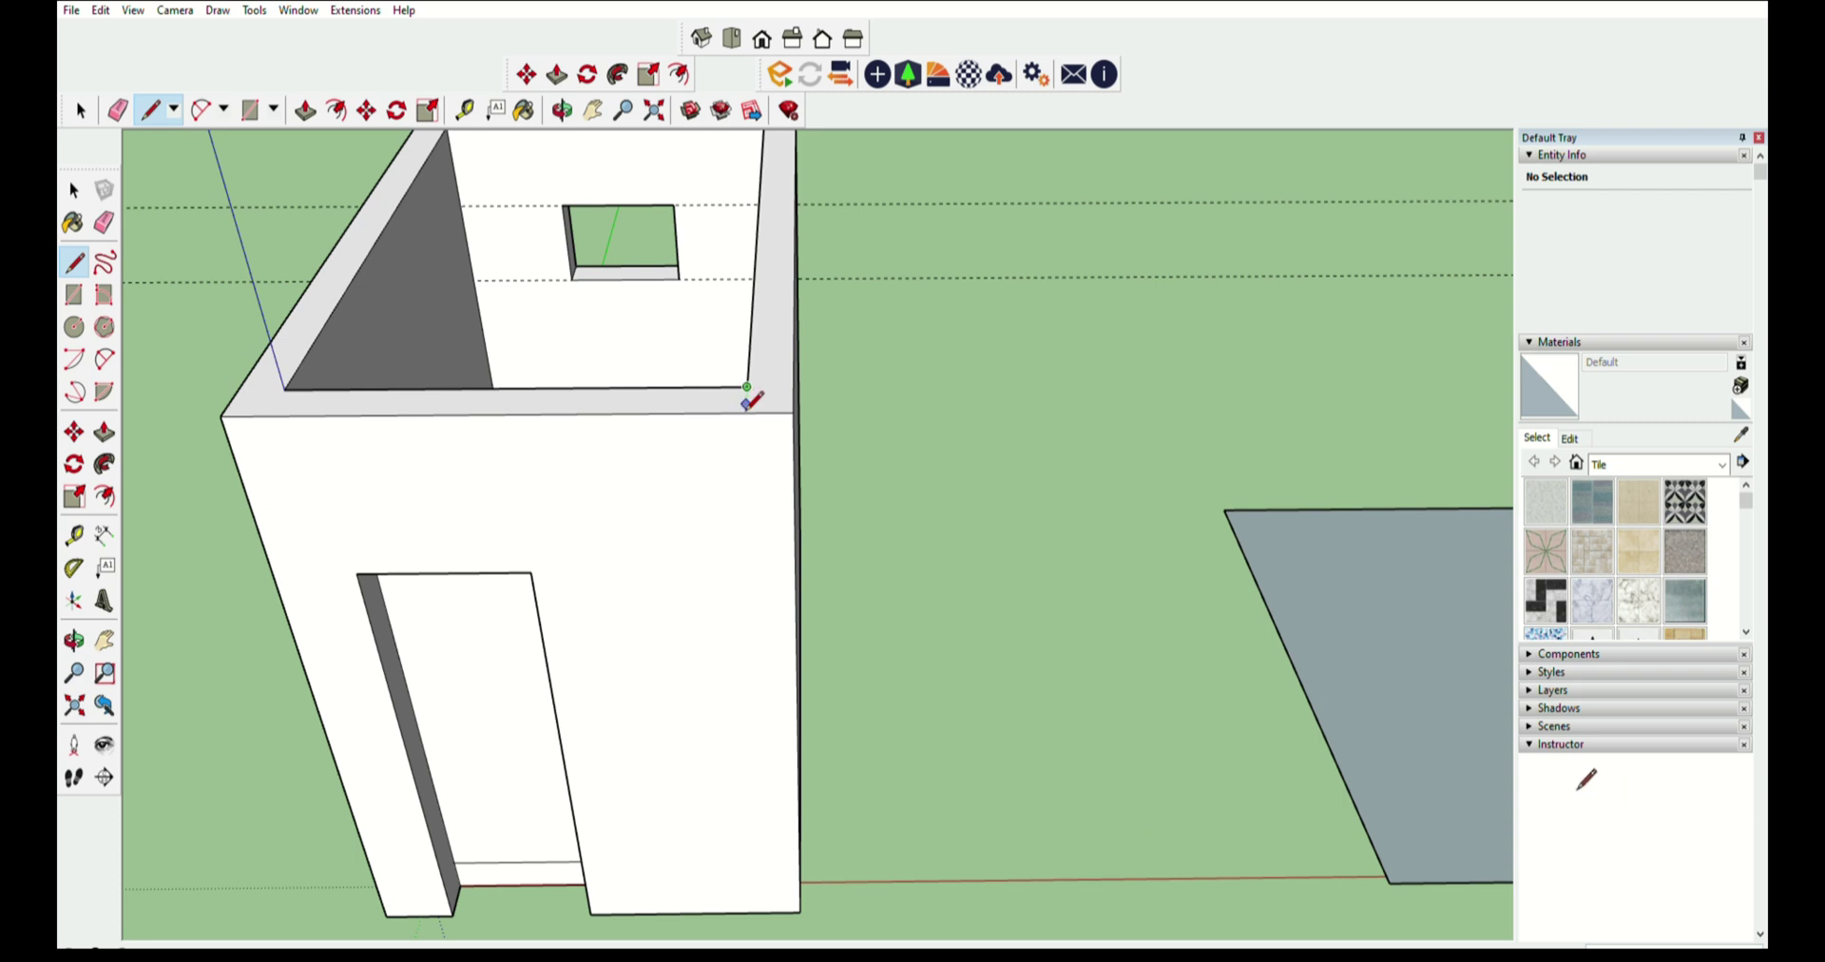
{"action": "left_click", "coordinate": [745, 412]}
{"action": "middle_click_drag", "start_coordinate": [586, 498], "coordinate": [509, 496]}
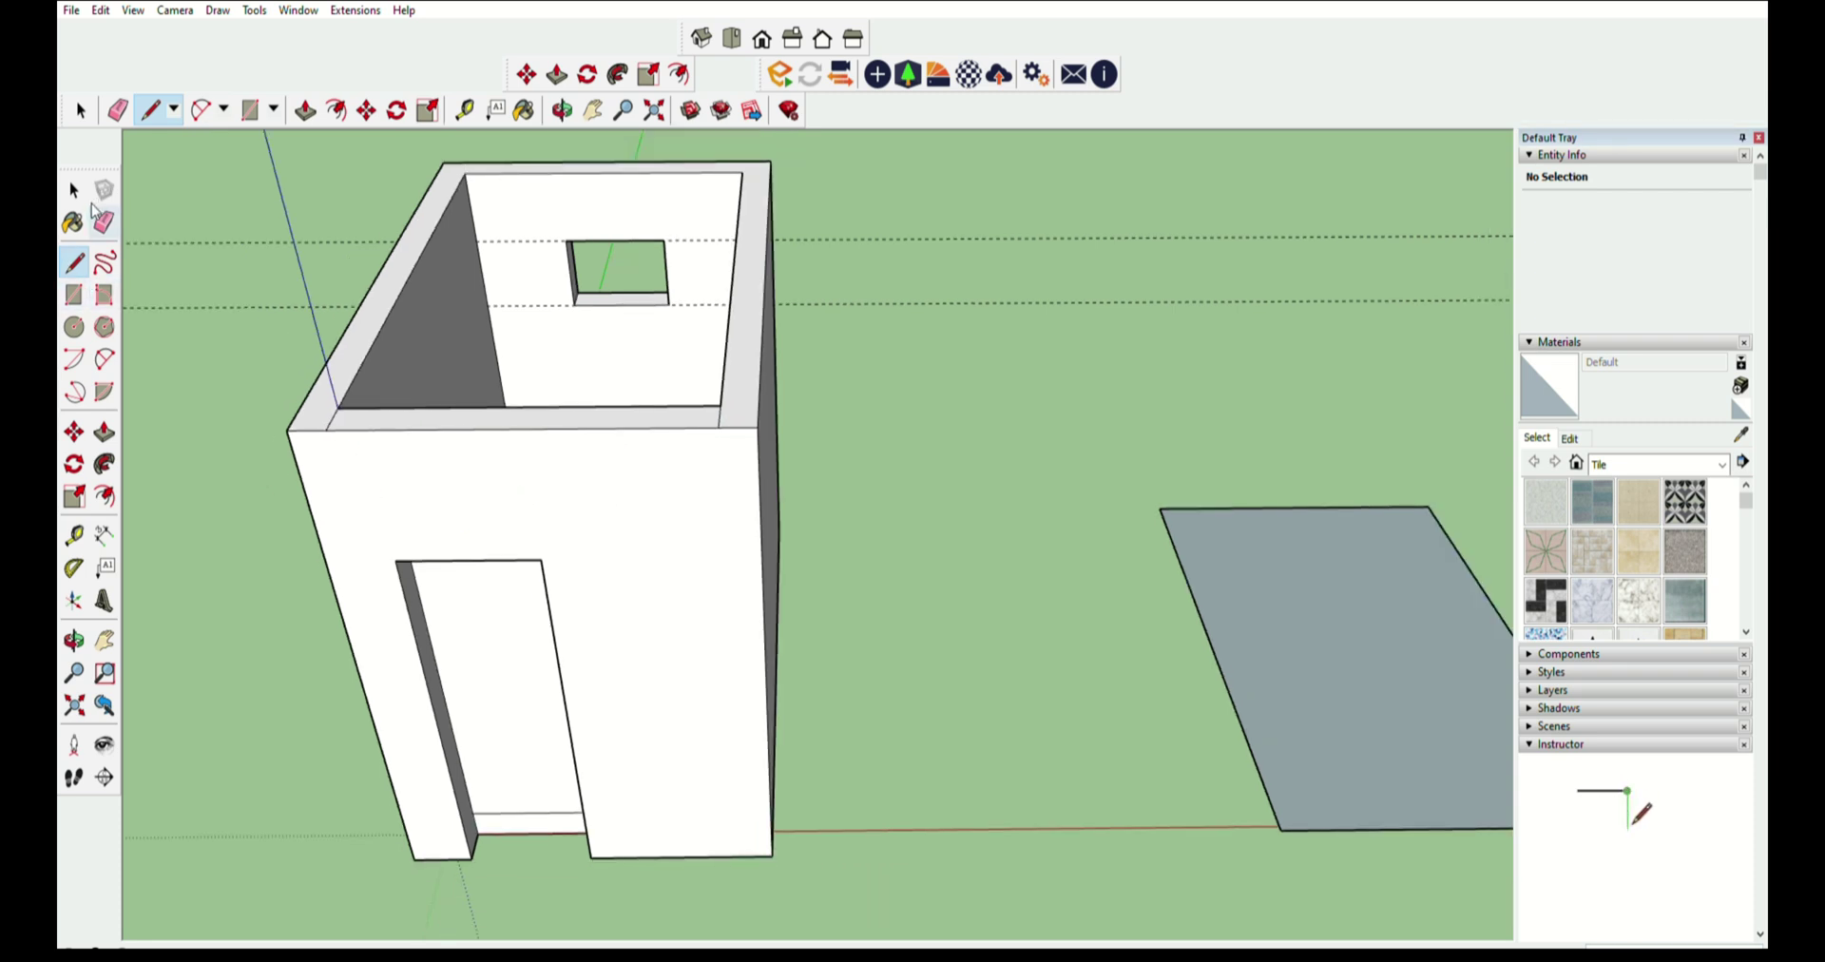
{"action": "left_click", "coordinate": [104, 430]}
{"action": "left_click_drag", "start_coordinate": [562, 412], "coordinate": [574, 525]}
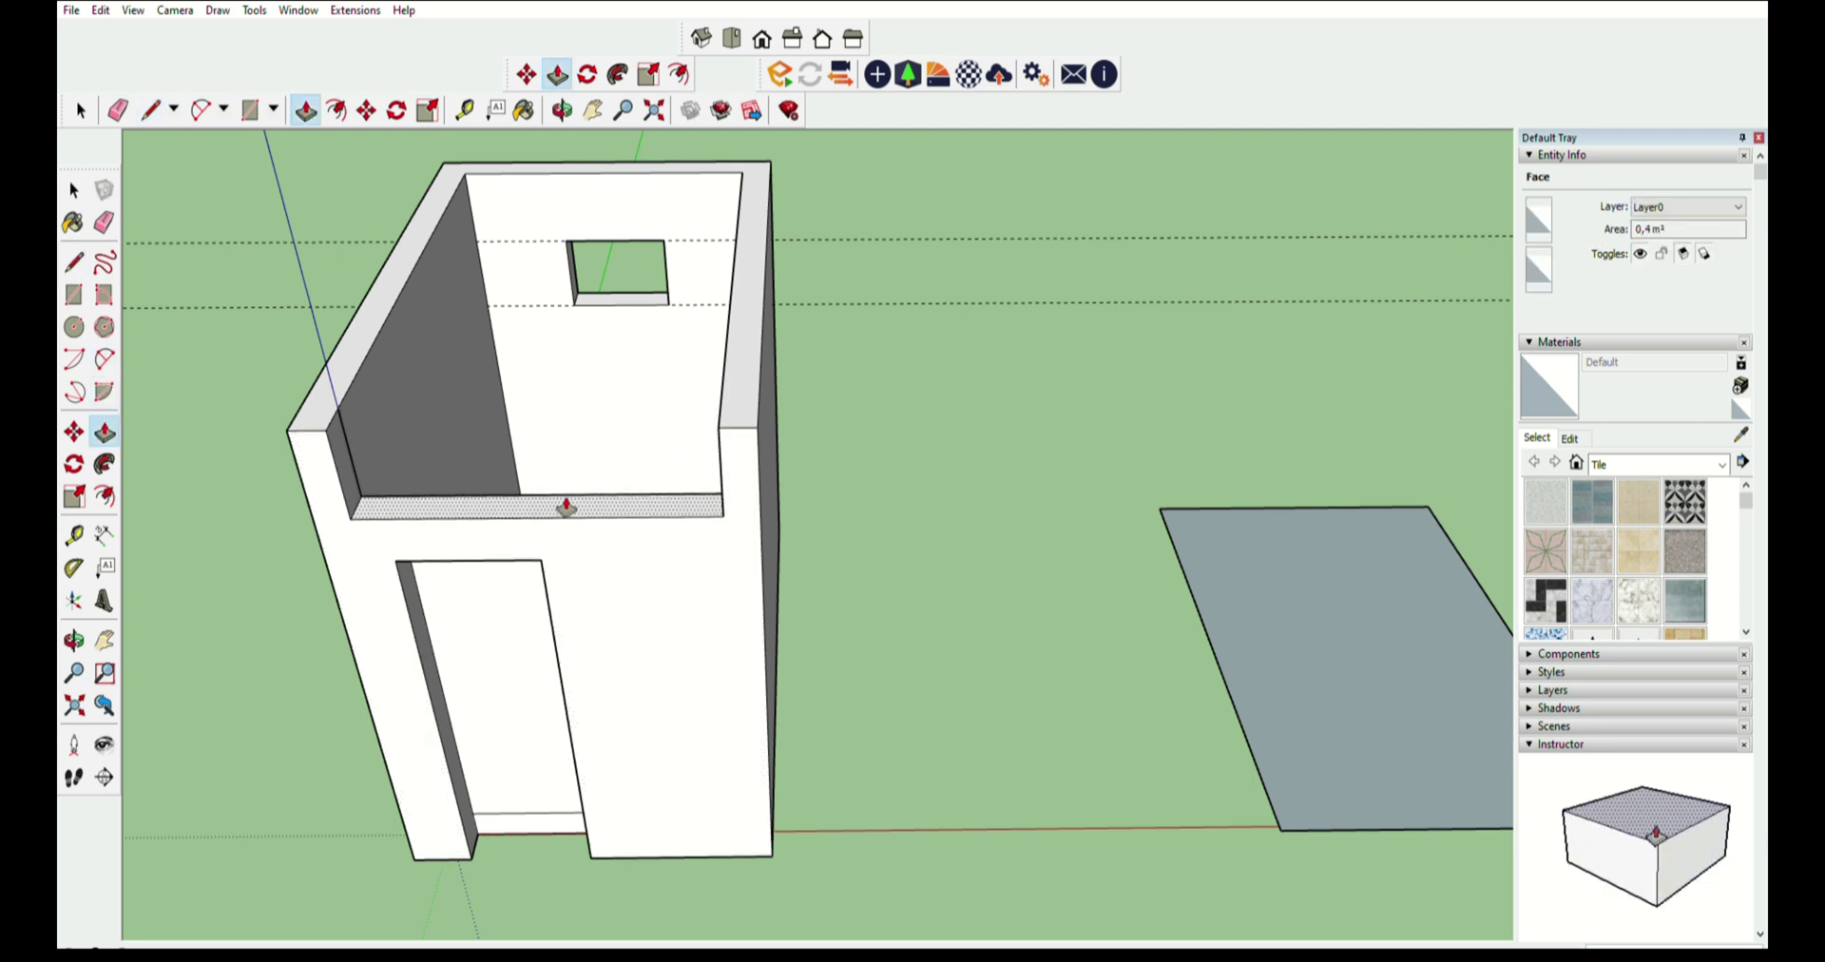
{"action": "scroll", "coordinate": [549, 518], "scroll_direction": "down", "scroll_amount": 1}
{"action": "middle_click_drag", "start_coordinate": [549, 518], "coordinate": [753, 619]}
{"action": "scroll", "coordinate": [701, 574], "scroll_direction": "up", "scroll_amount": 3}
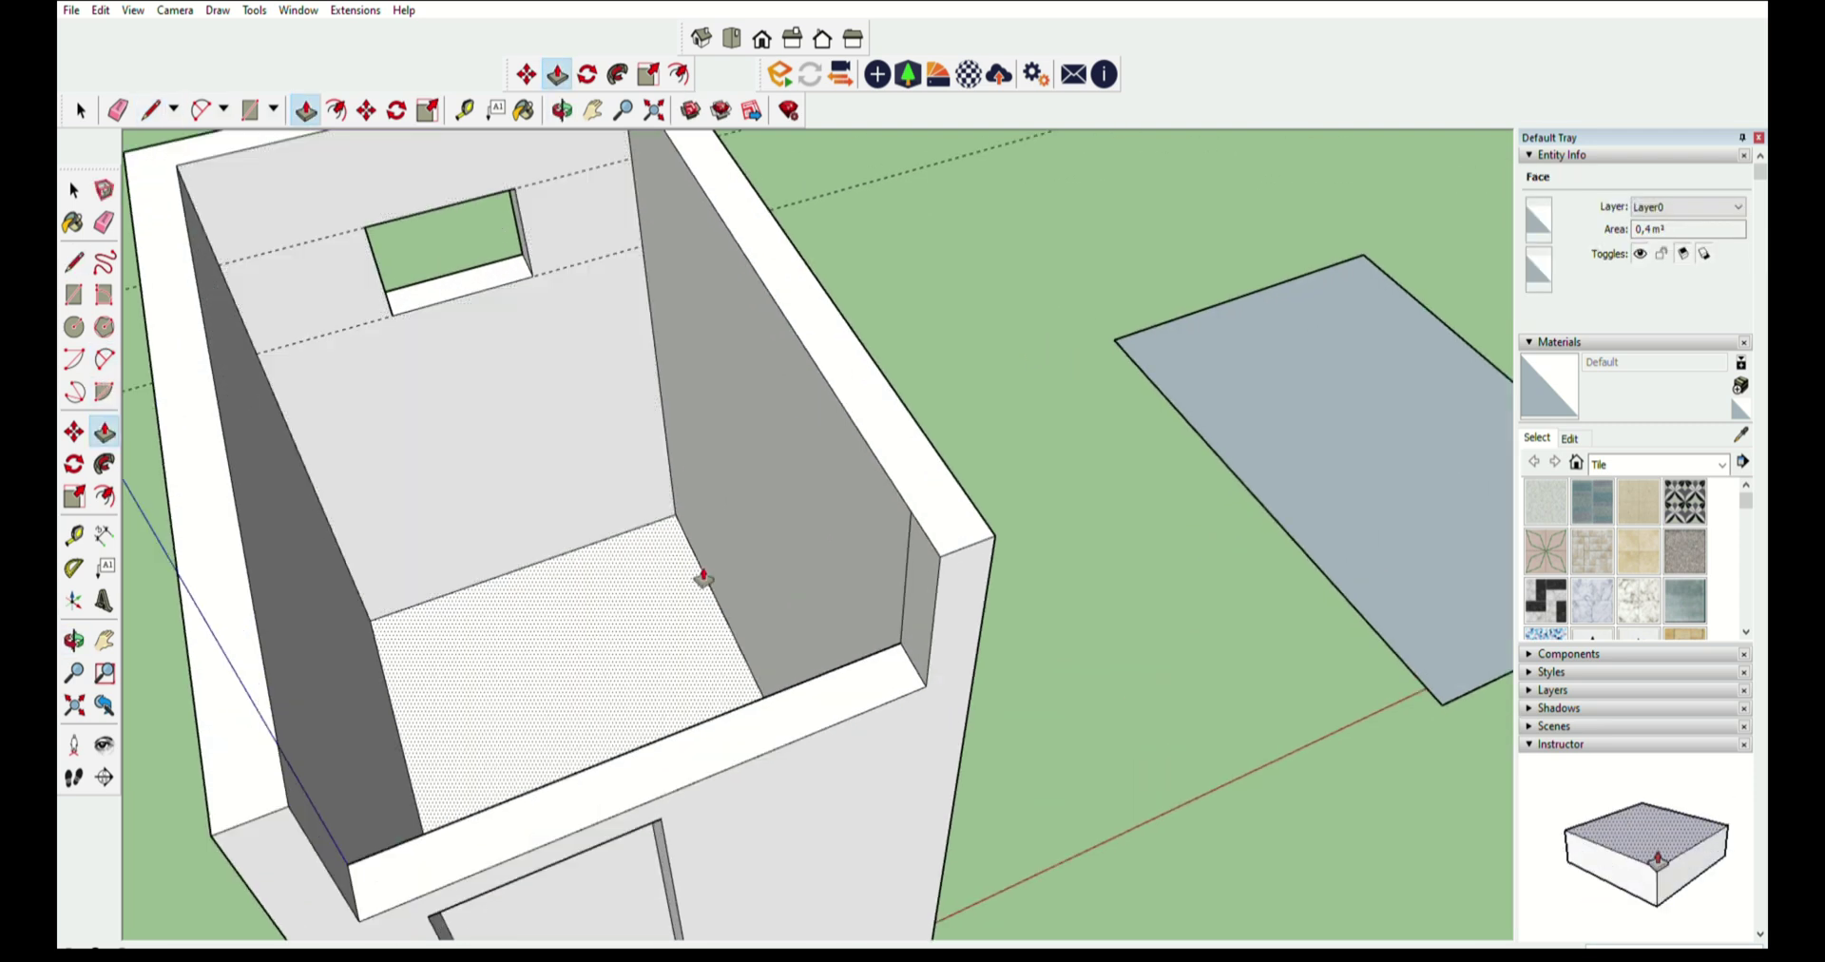
{"action": "scroll", "coordinate": [590, 635], "scroll_direction": "up", "scroll_amount": 3}
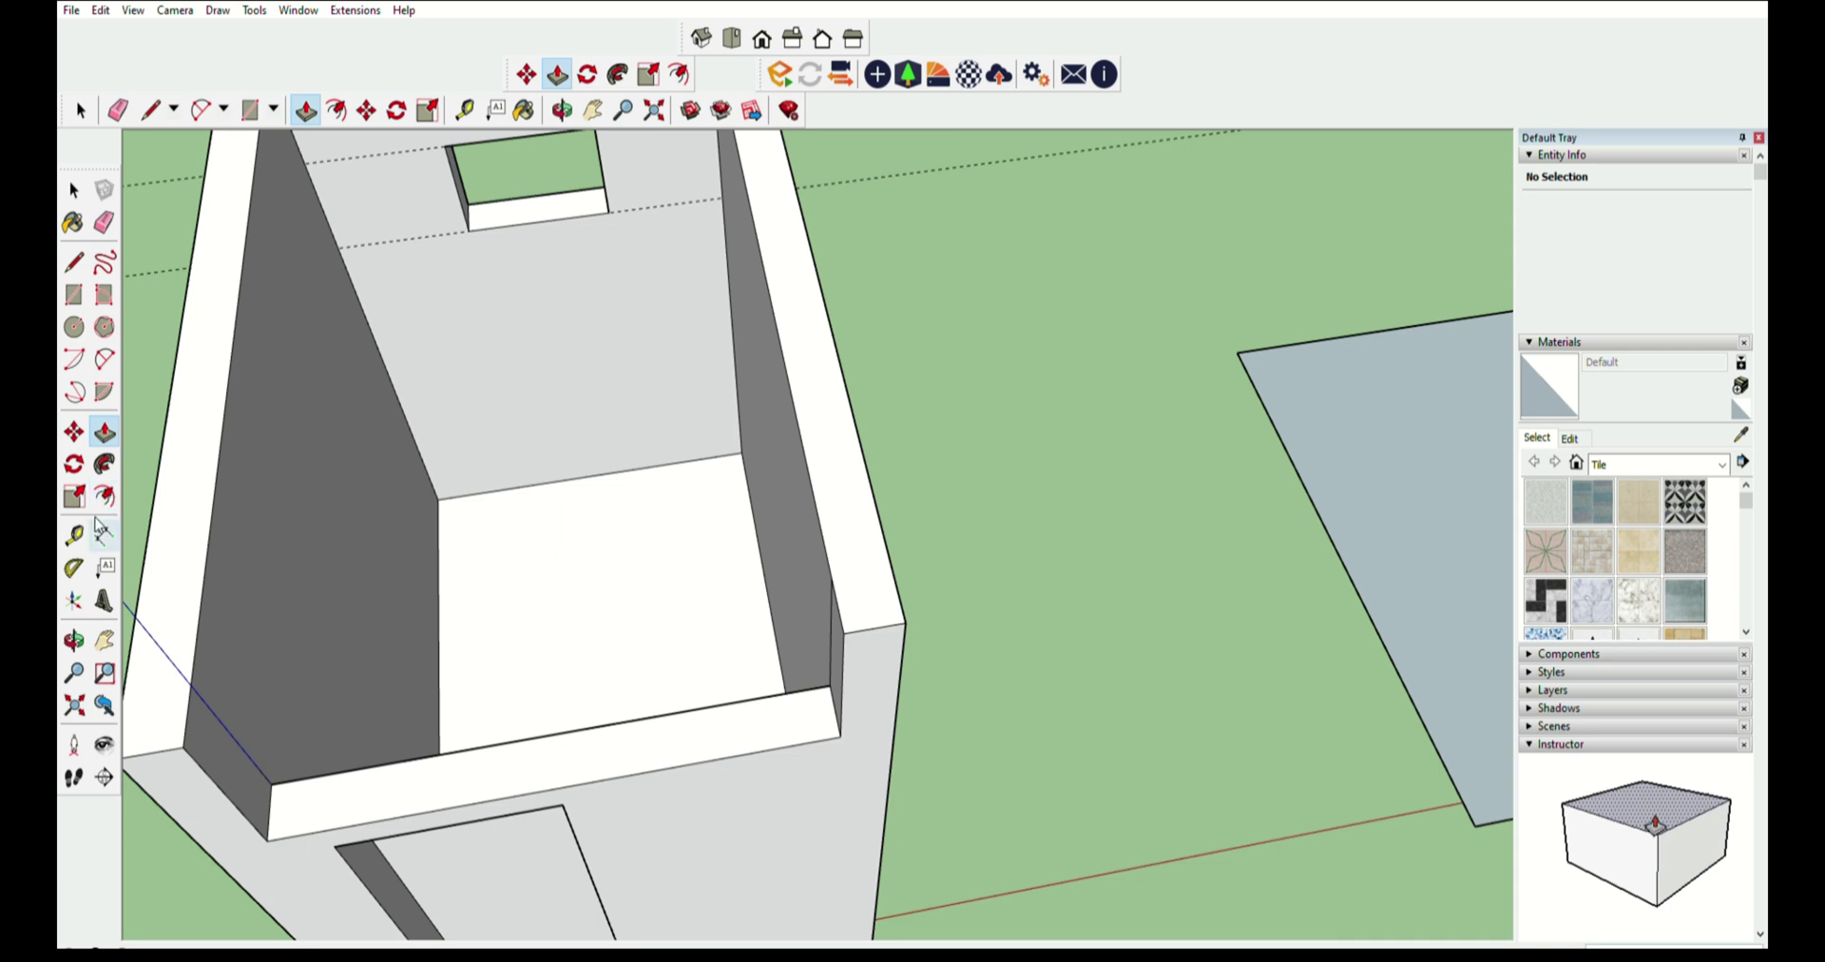
{"action": "left_click", "coordinate": [105, 495]}
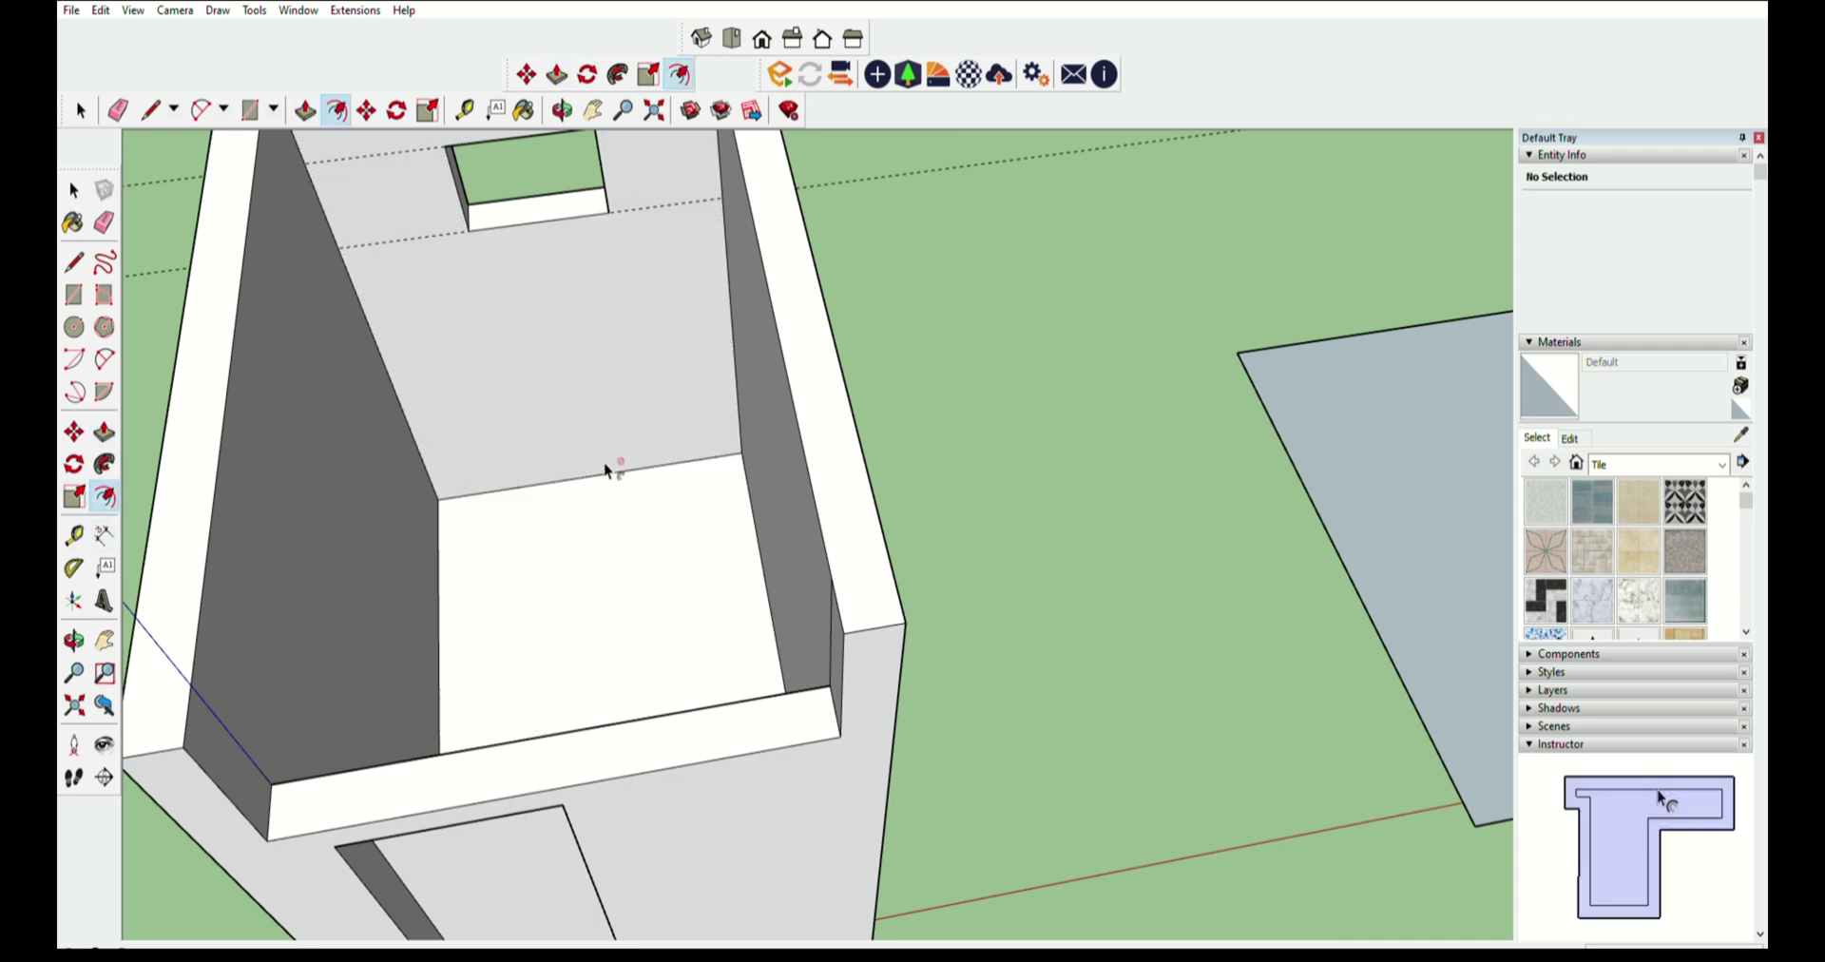
{"action": "key", "text": "t"}
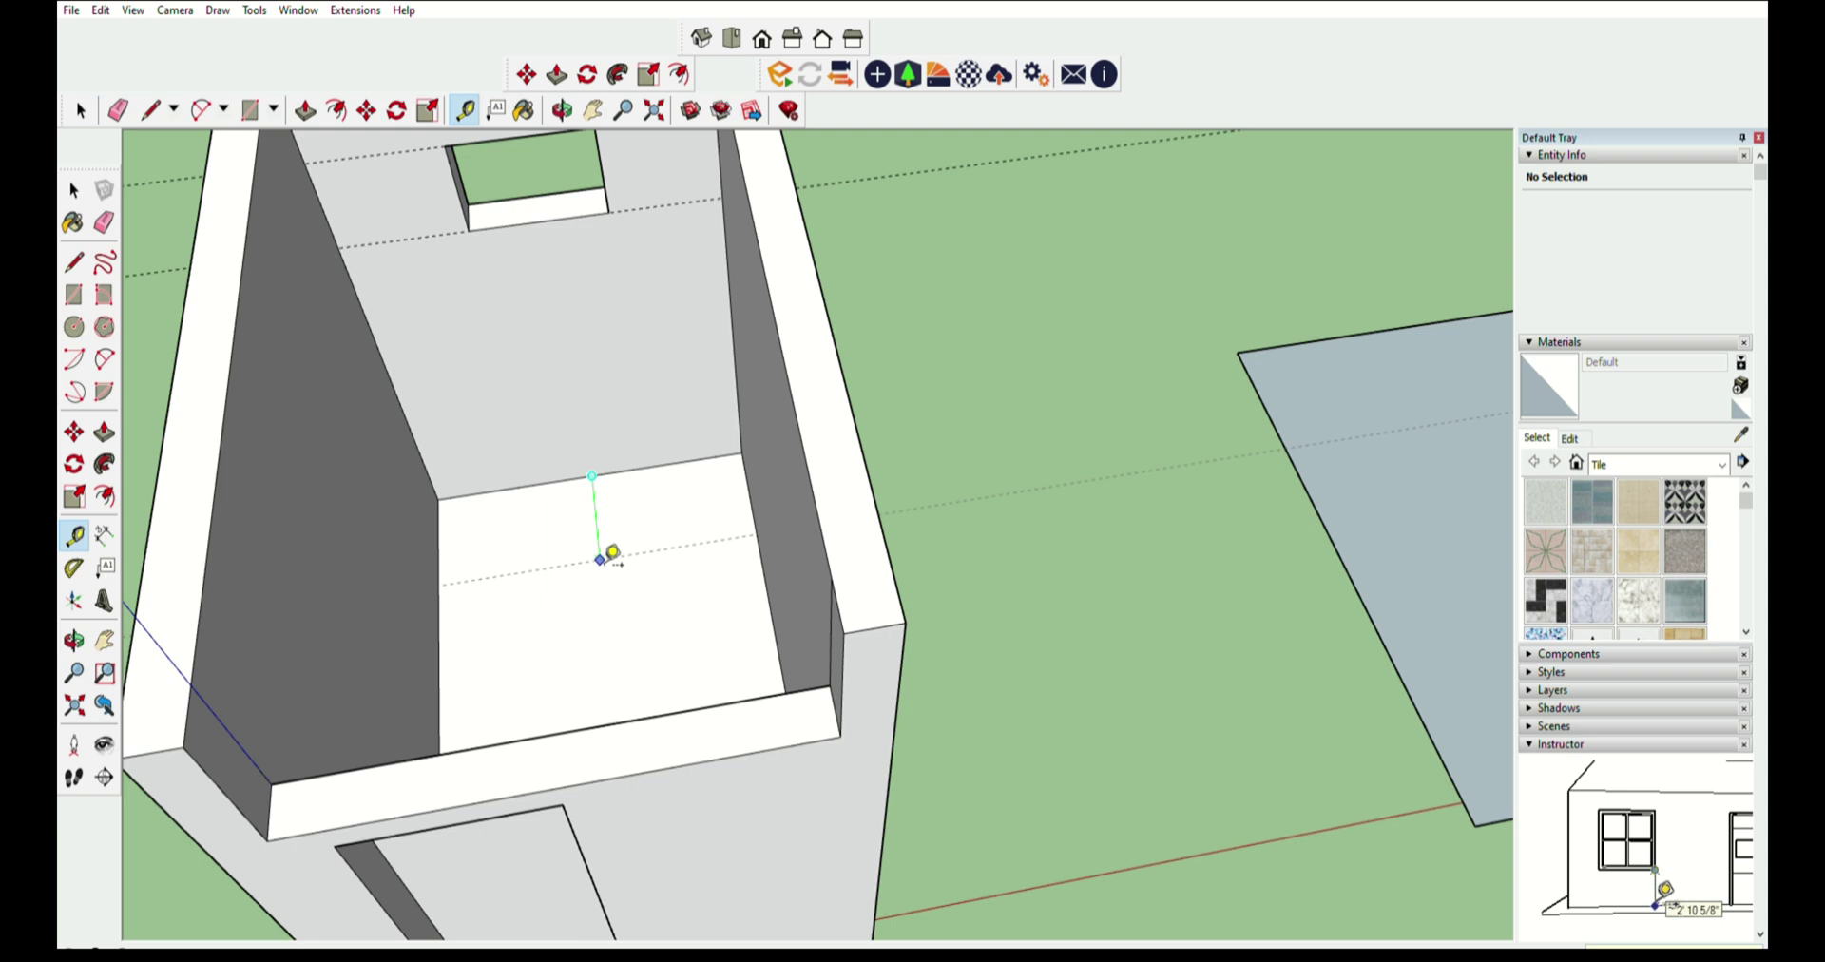
- Push the floor section beside the back wall into a small step along the guide line
{"action": "left_click", "coordinate": [75, 260]}
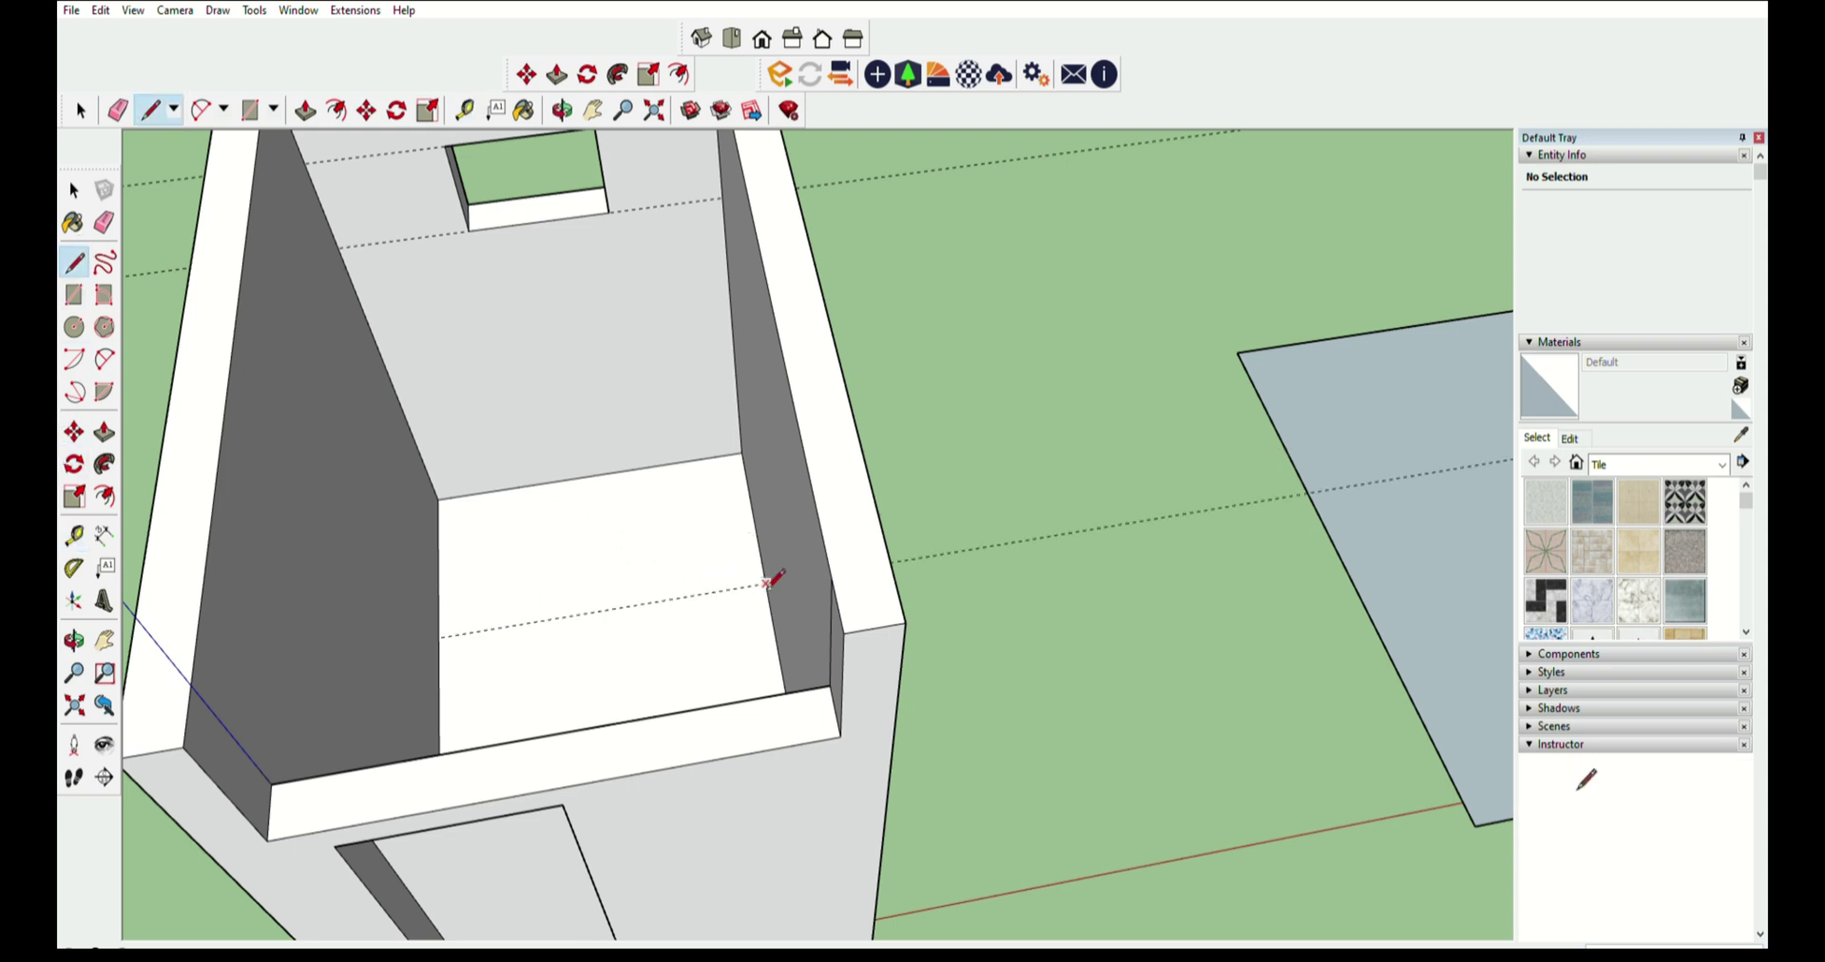
{"action": "scroll", "coordinate": [474, 521], "scroll_direction": "down", "scroll_amount": 2}
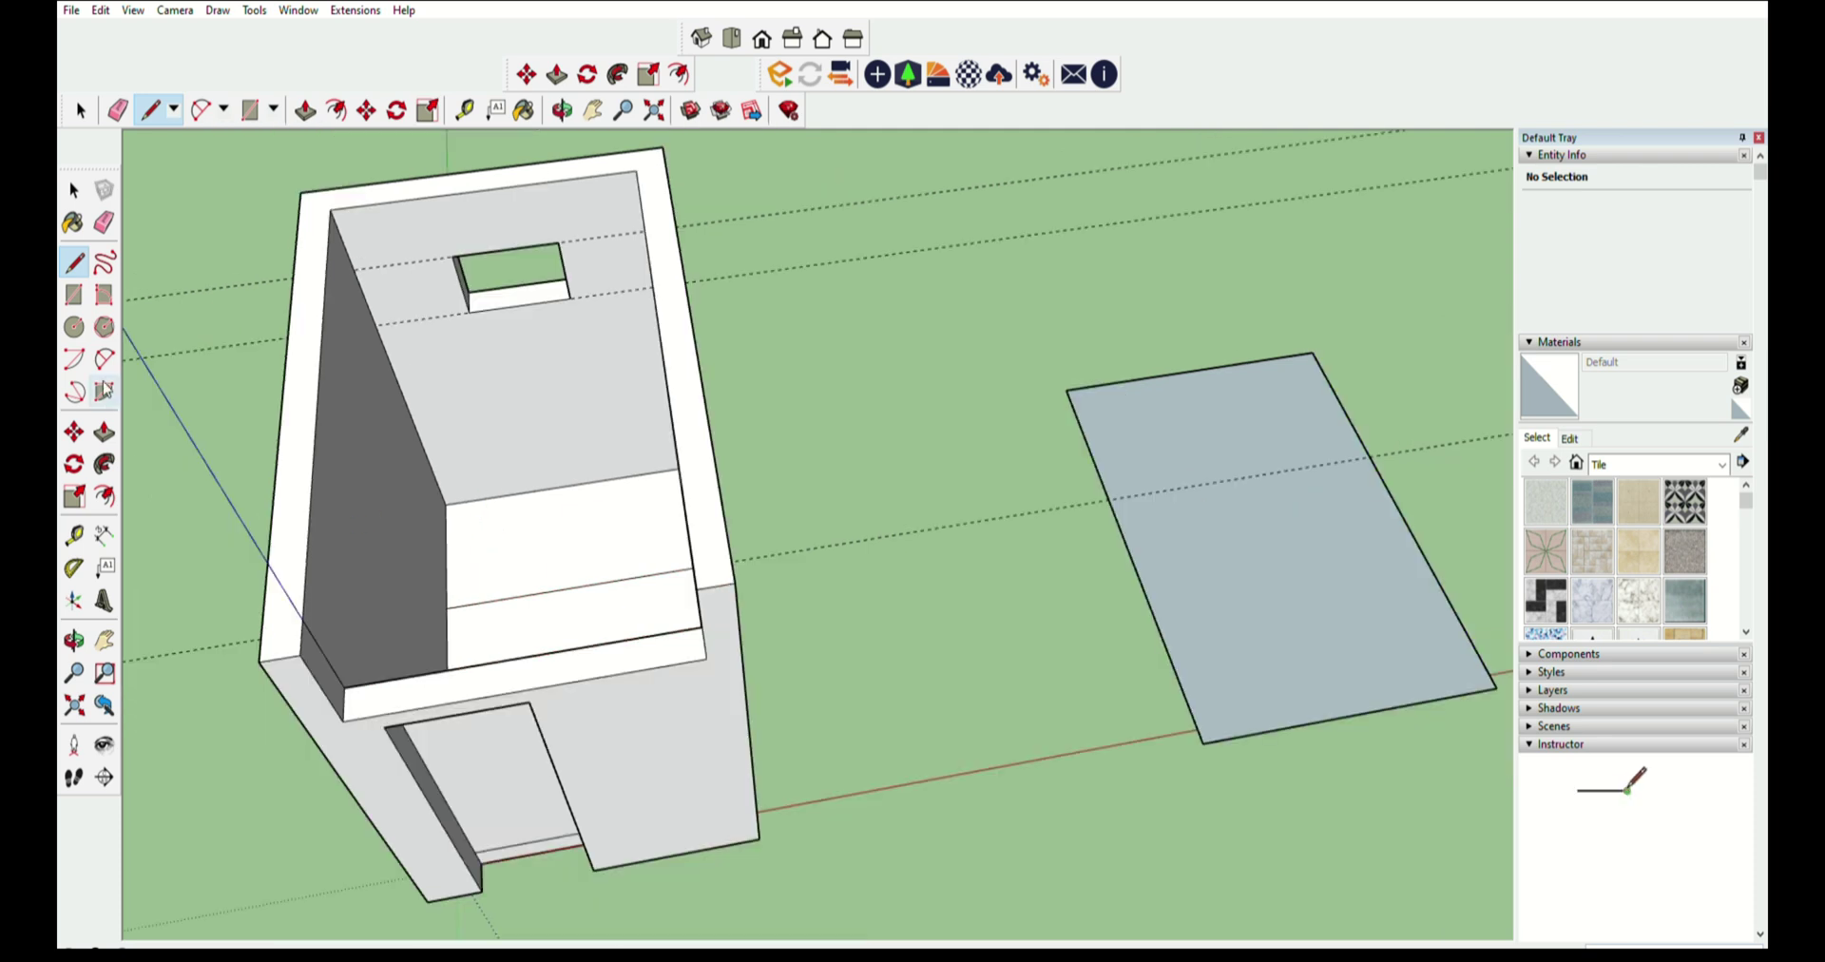
{"action": "left_click", "coordinate": [103, 430]}
{"action": "scroll", "coordinate": [681, 533], "scroll_direction": "up", "scroll_amount": 2}
{"action": "scroll", "coordinate": [595, 533], "scroll_direction": "up", "scroll_amount": 2}
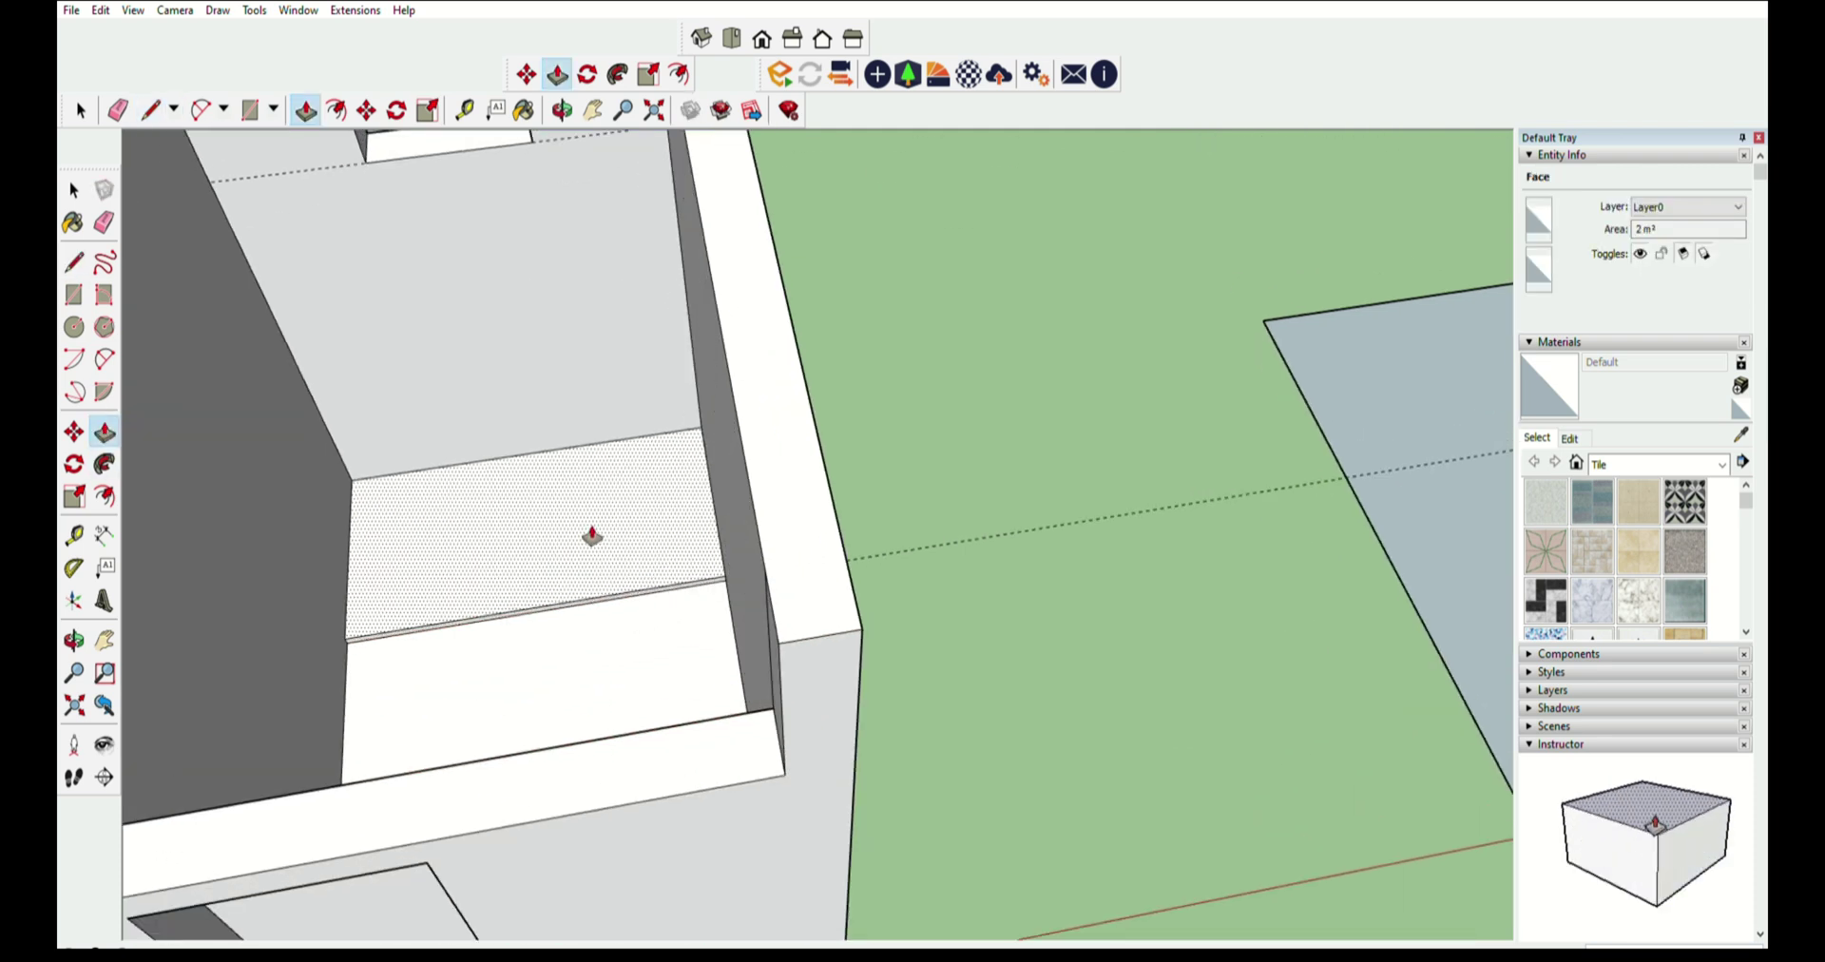
{"action": "mouse_move", "coordinate": [590, 530]}
{"action": "middle_mouse_down"}
{"action": "mouse_move", "coordinate": [619, 611]}
{"action": "mouse_move", "coordinate": [706, 611]}
{"action": "mouse_move", "coordinate": [705, 579]}
{"action": "middle_mouse_up"}
{"action": "scroll", "coordinate": [705, 579], "scroll_direction": "down", "scroll_amount": 2}
{"action": "mouse_move", "coordinate": [582, 589]}
{"action": "middle_mouse_down"}
{"action": "mouse_move", "coordinate": [563, 541]}
{"action": "mouse_move", "coordinate": [399, 497]}
{"action": "mouse_move", "coordinate": [464, 464]}
{"action": "mouse_move", "coordinate": [498, 517]}
{"action": "middle_mouse_up"}
{"action": "scroll", "coordinate": [563, 542], "scroll_direction": "up", "scroll_amount": 2}
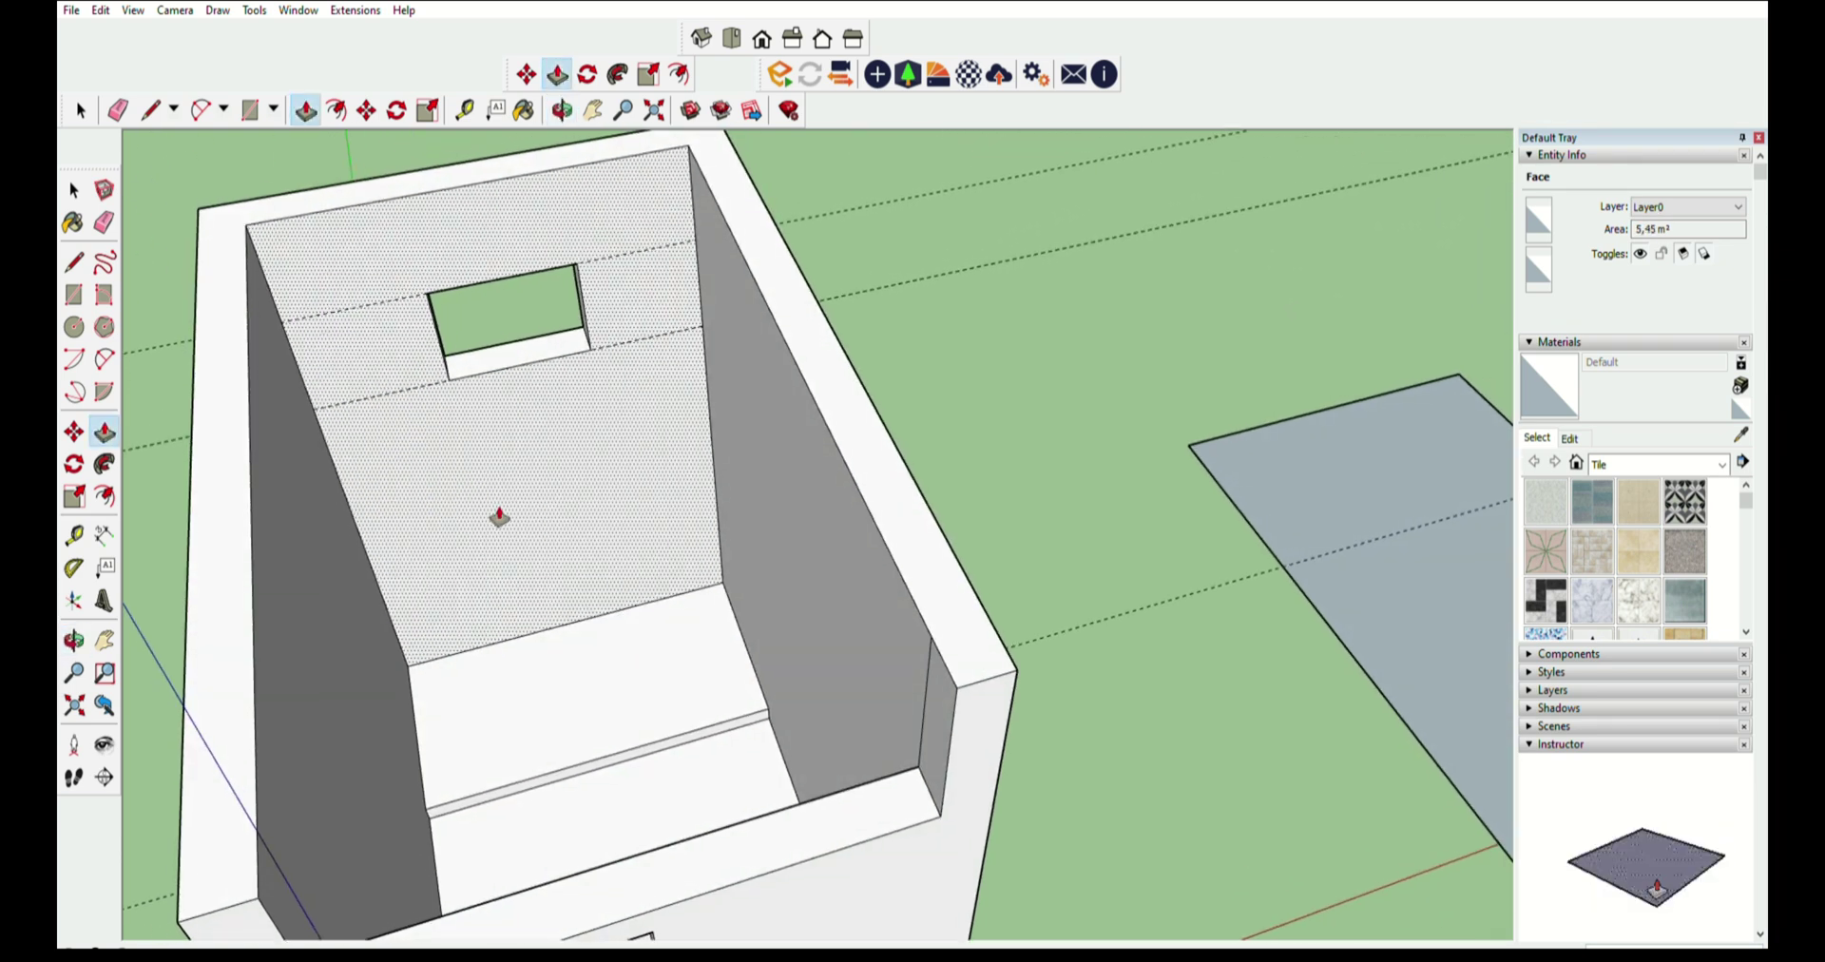
{"action": "middle_click_drag", "start_coordinate": [639, 538], "coordinate": [611, 488]}
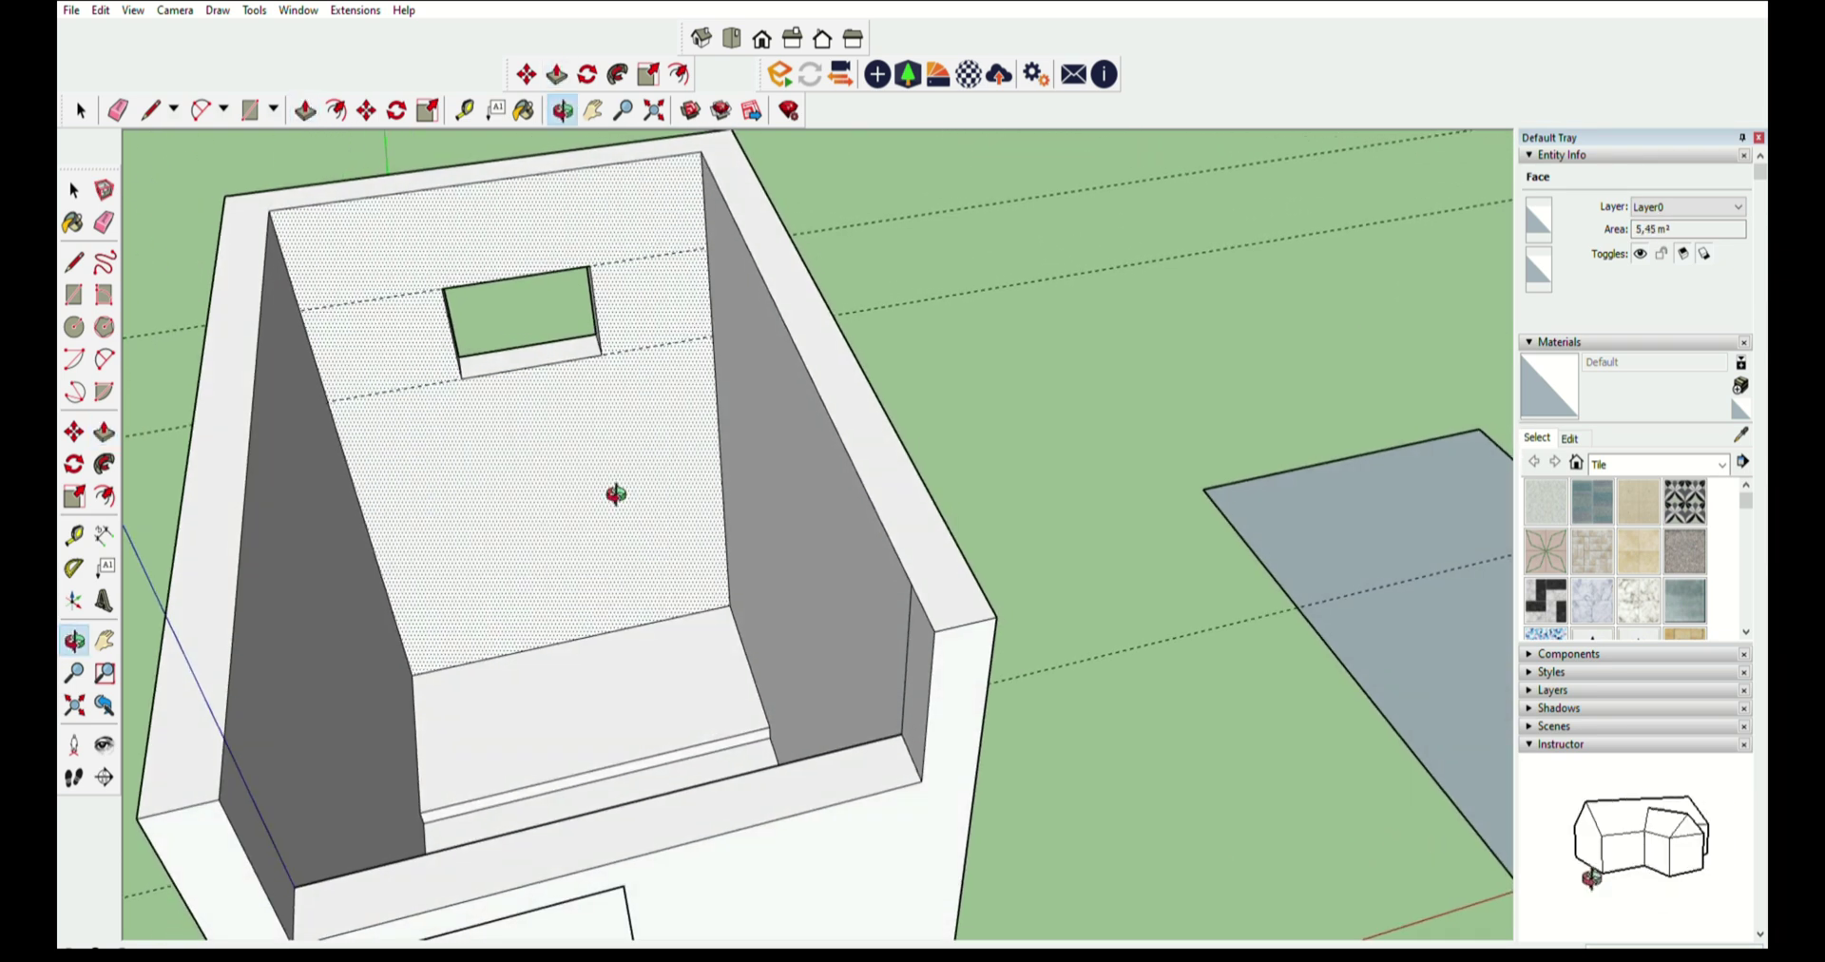
{"action": "left_click", "coordinate": [75, 294]}
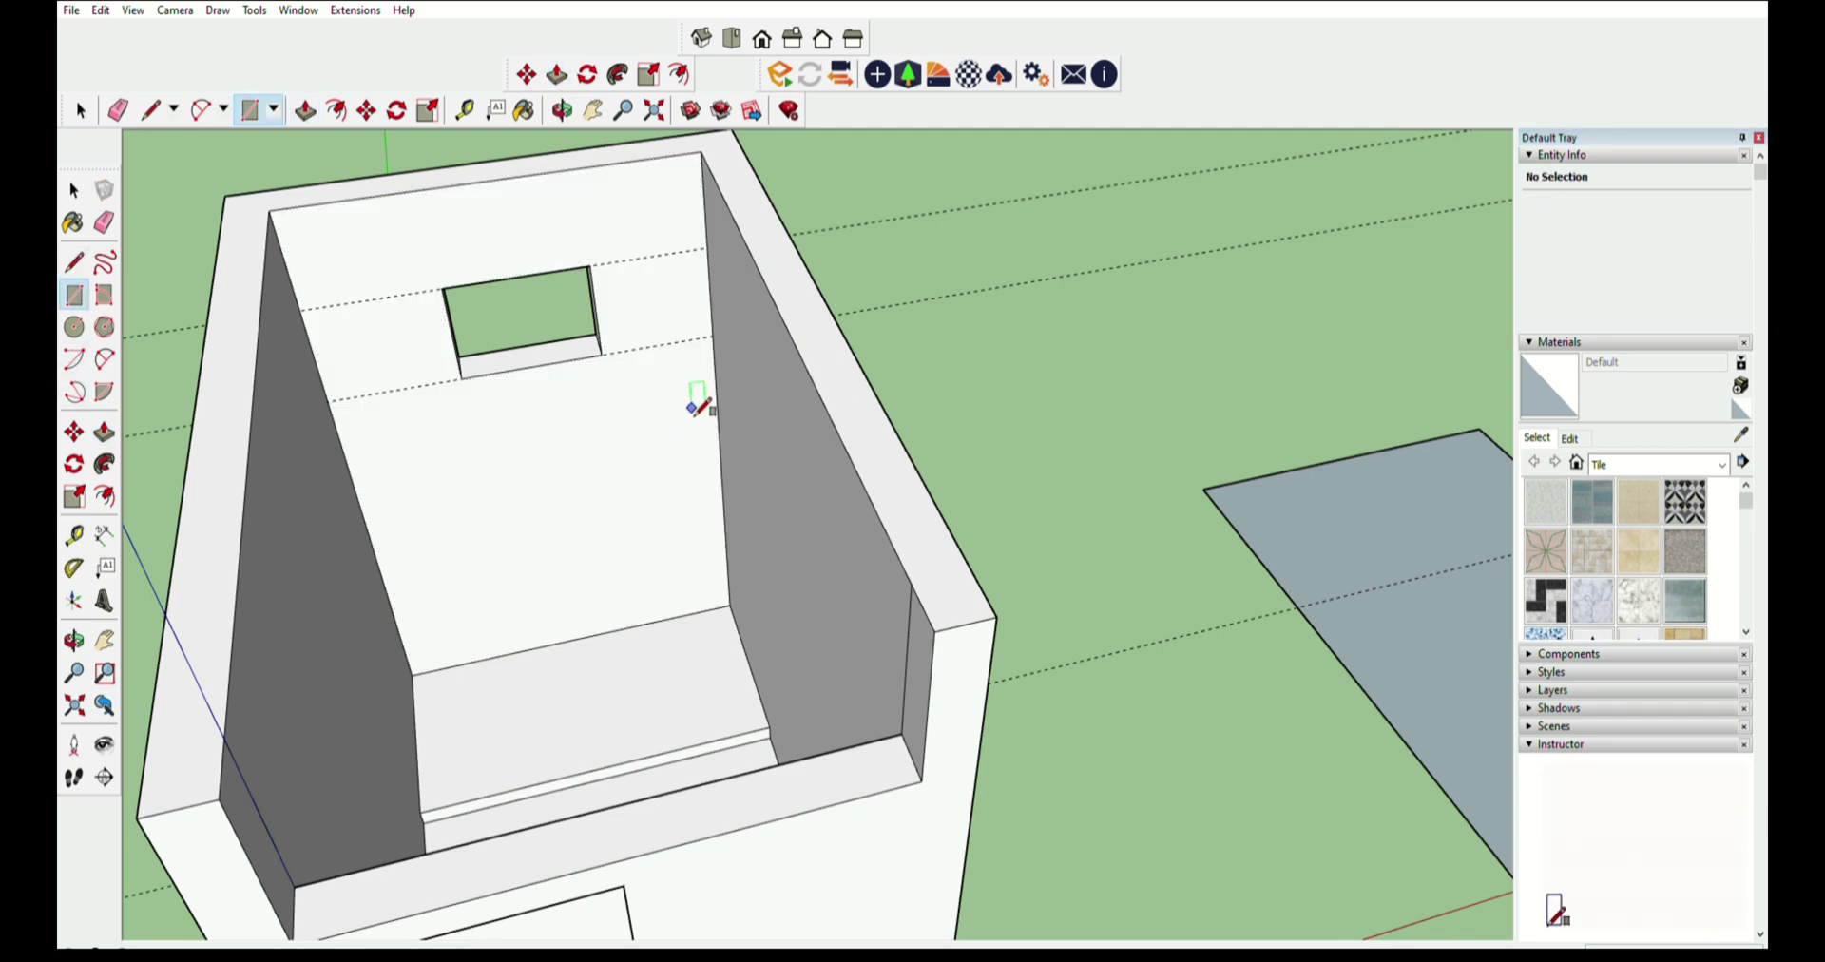
- Draw a line across the back wall just below the window
{"action": "left_click", "coordinate": [78, 251]}
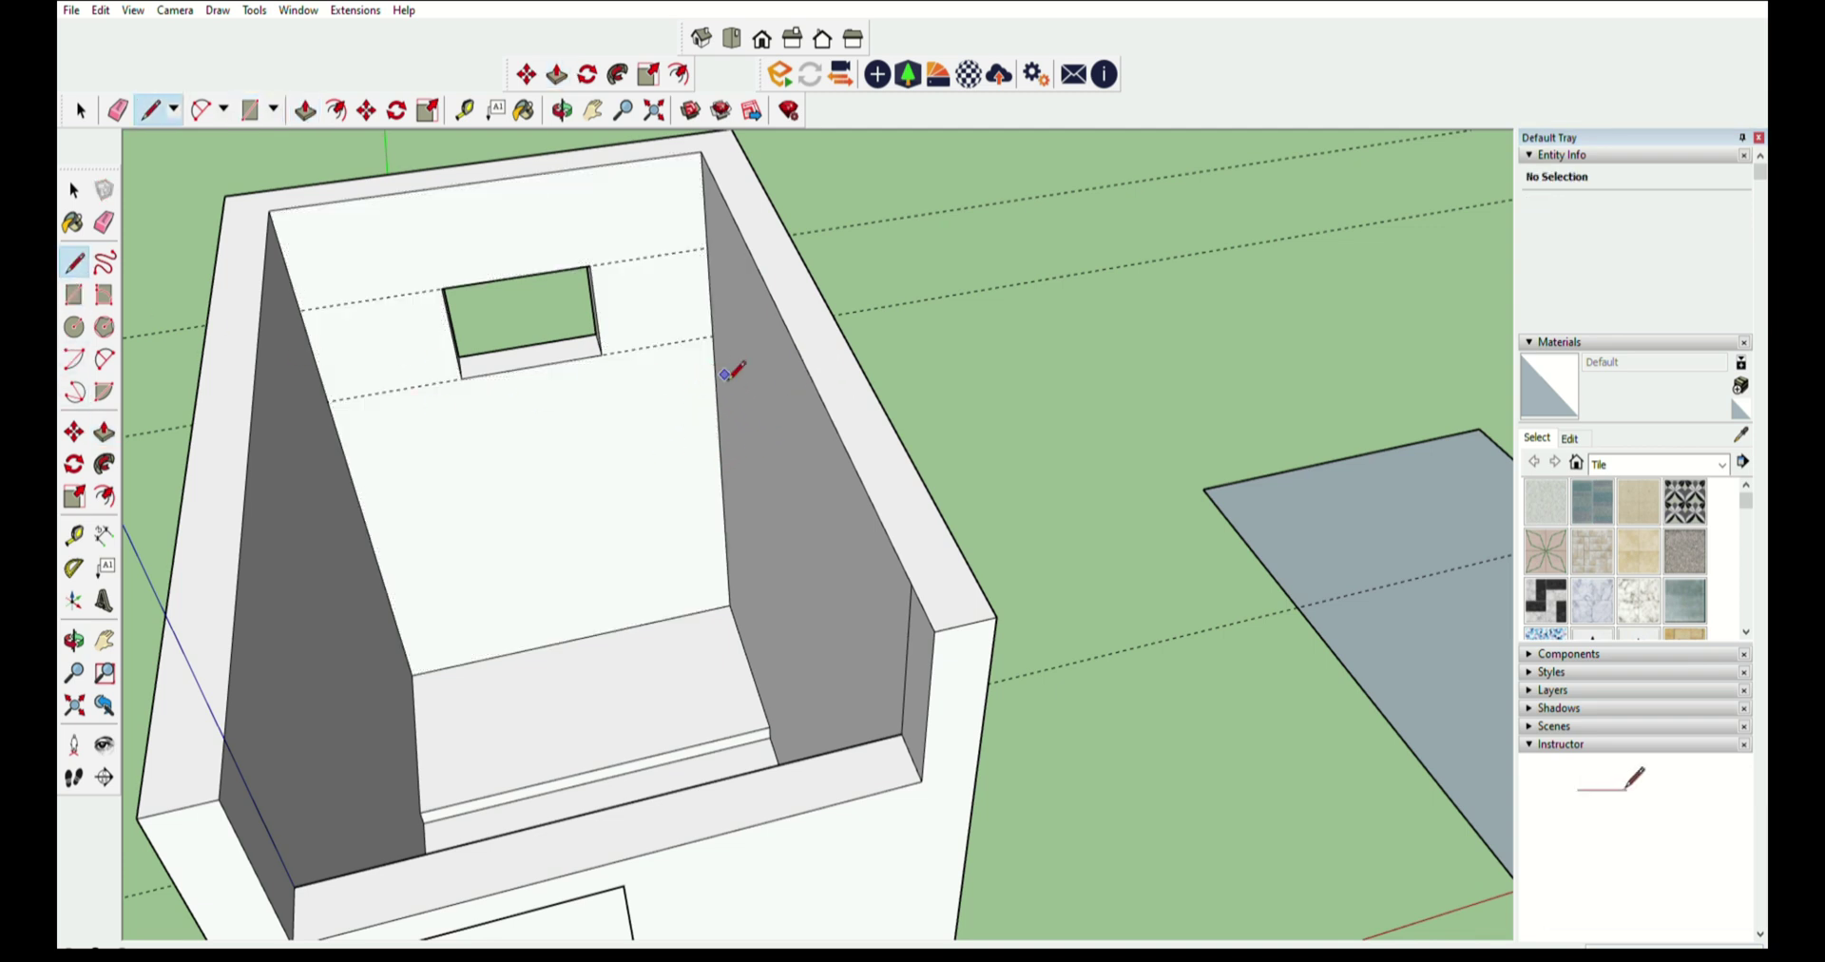
{"action": "left_click", "coordinate": [718, 410]}
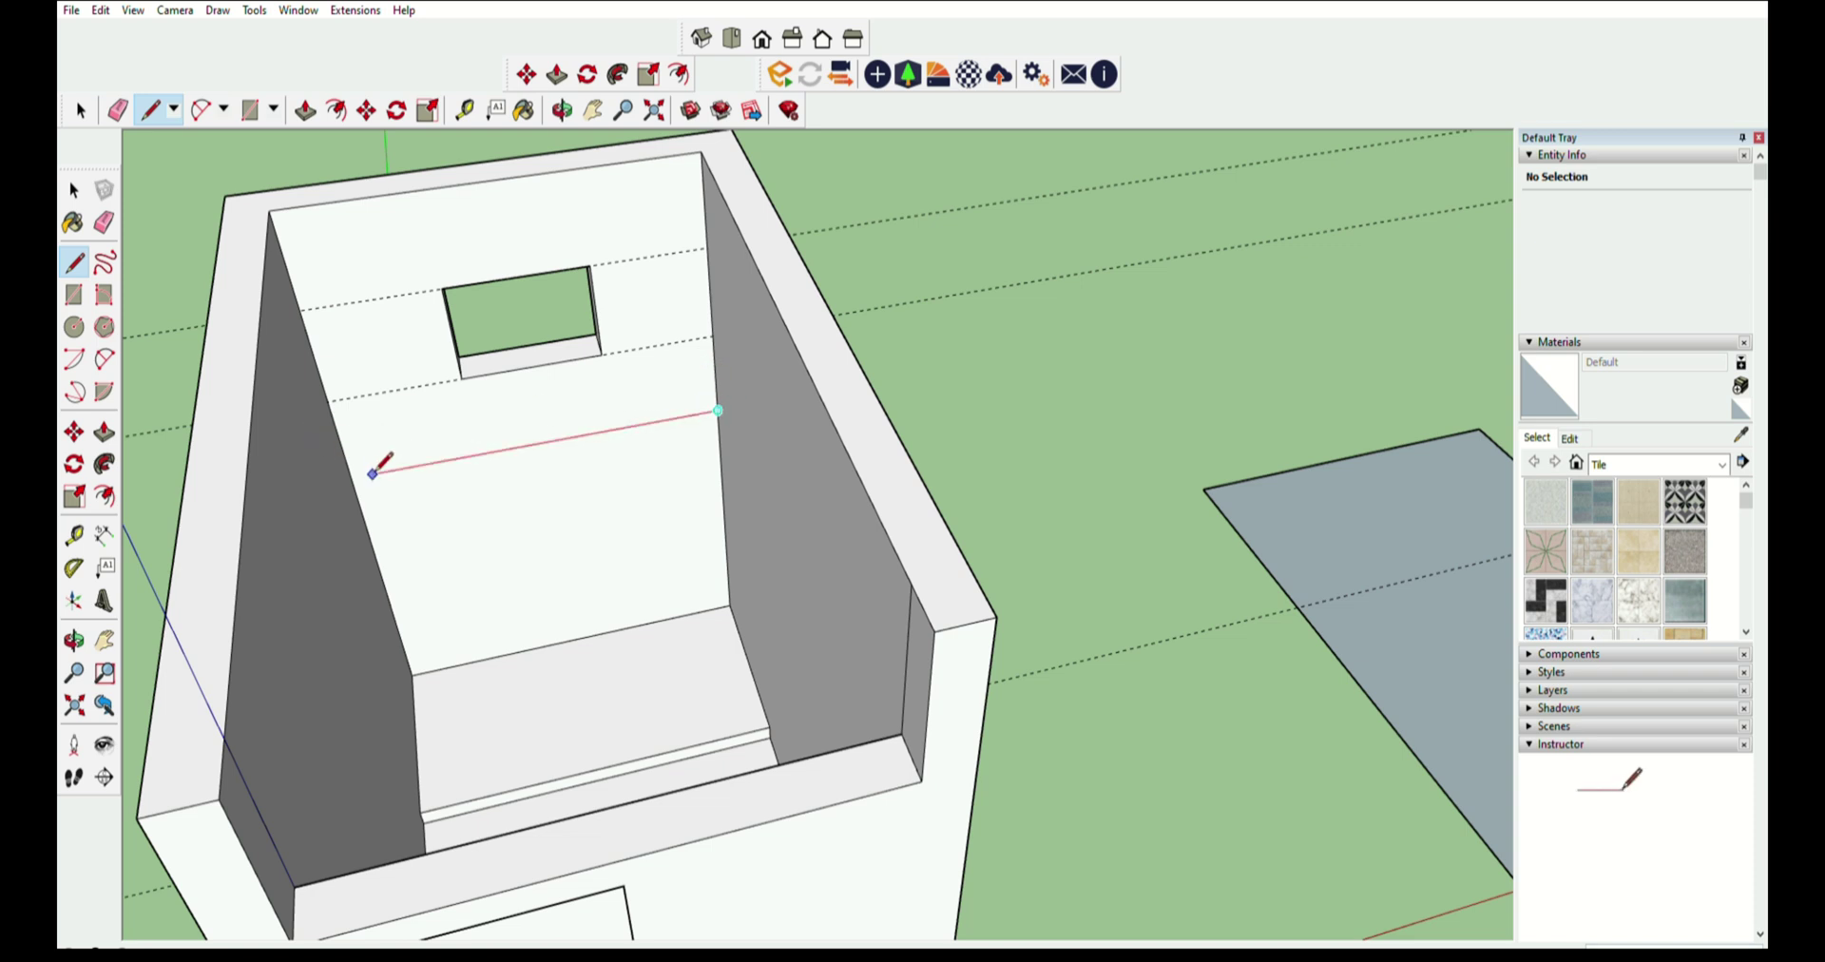
{"action": "scroll", "coordinate": [680, 447], "scroll_direction": "up", "scroll_amount": 2}
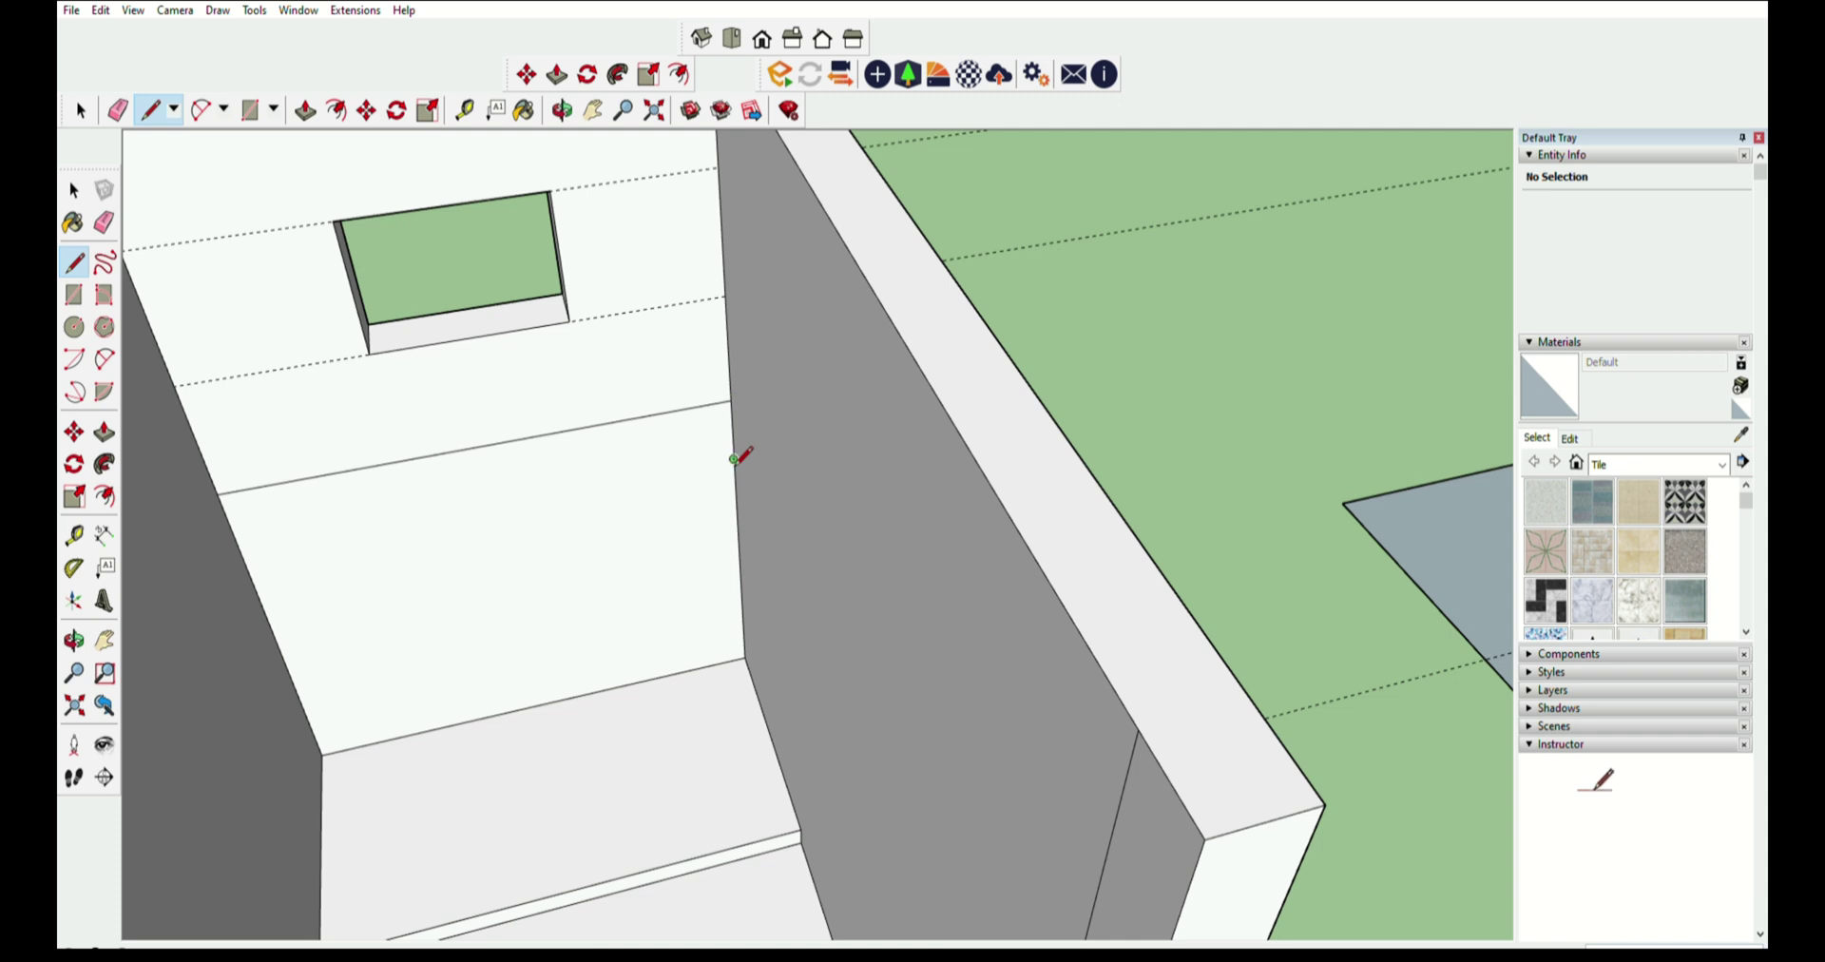
{"action": "scroll", "coordinate": [737, 459], "scroll_direction": "down", "scroll_amount": 1}
{"action": "scroll", "coordinate": [736, 459], "scroll_direction": "down", "scroll_amount": 1}
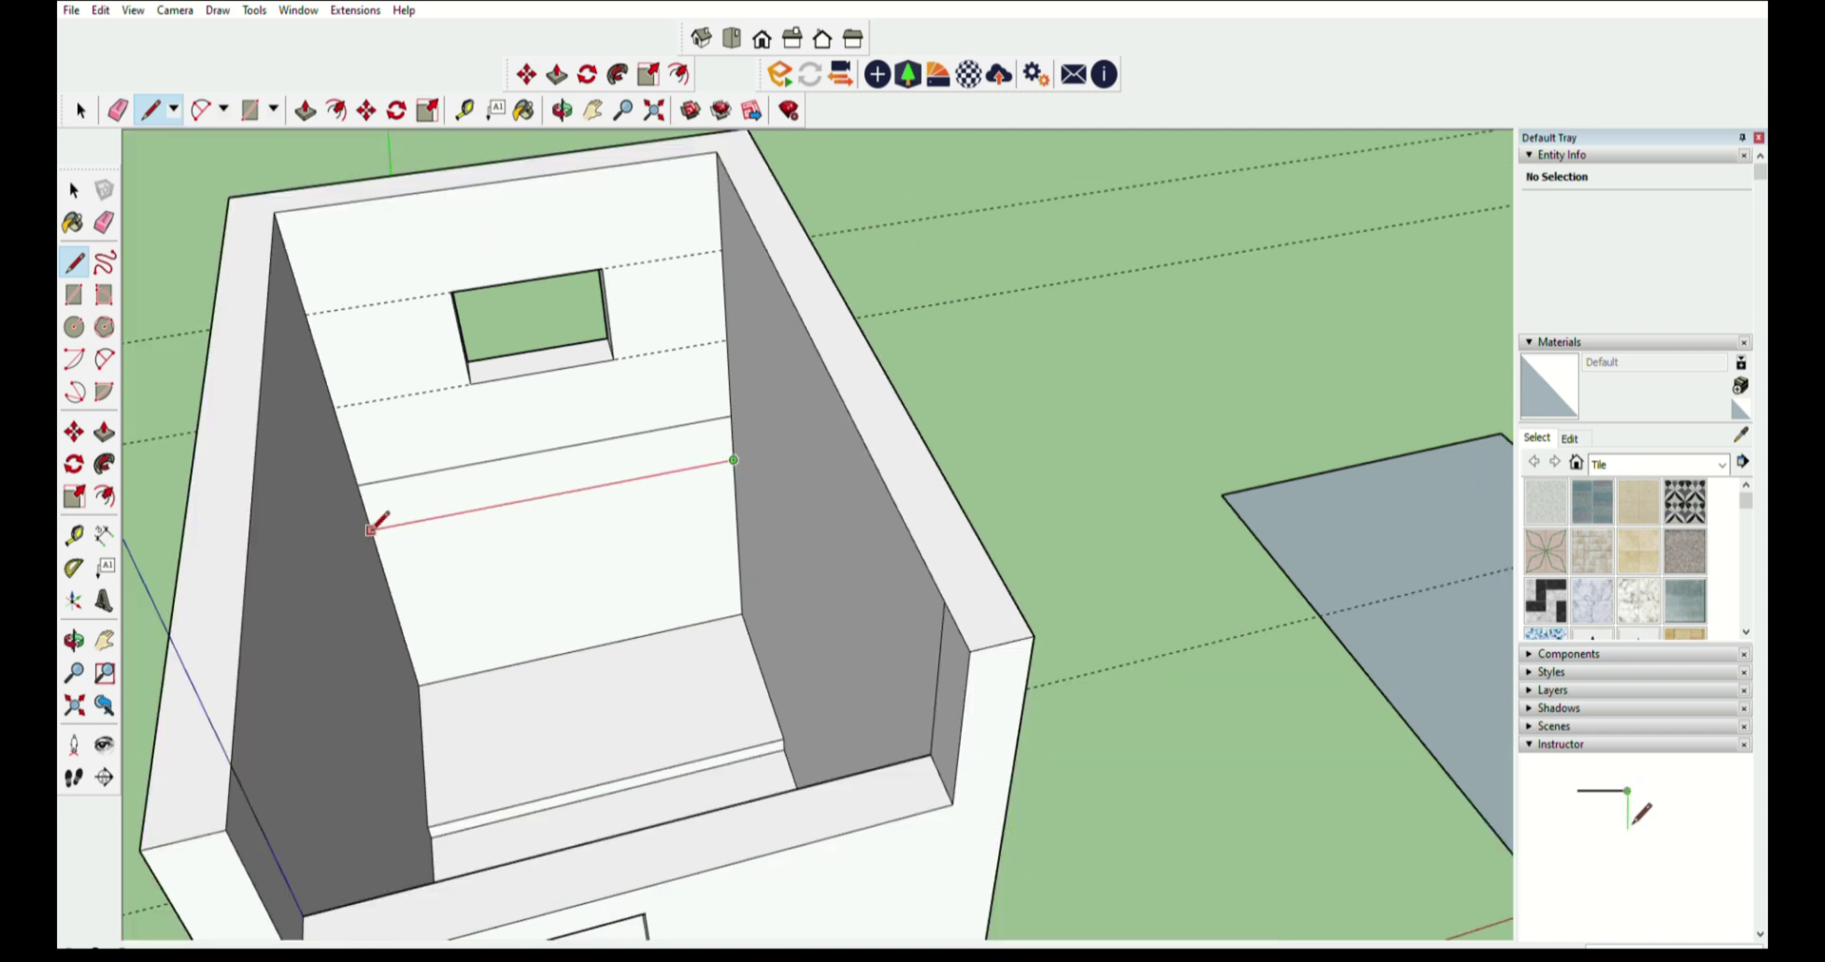
- Push/Pull the narrow strip between the lines outward from the back wall
{"action": "left_click", "coordinate": [104, 433]}
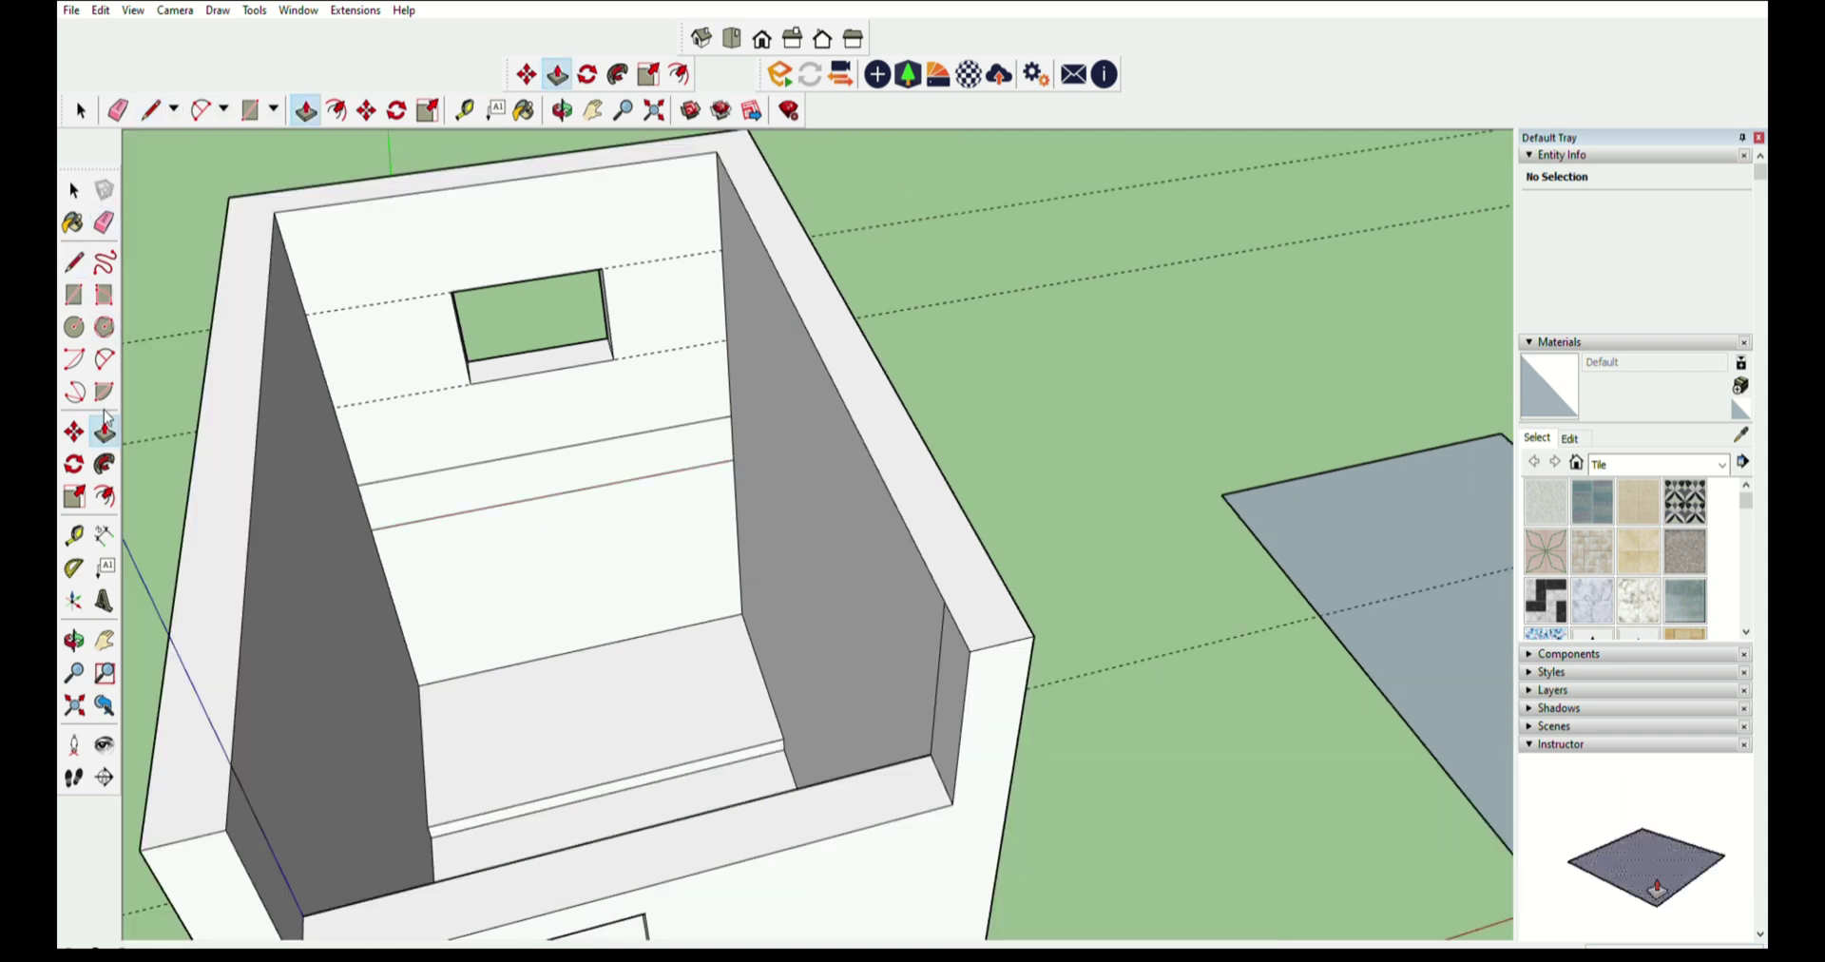
{"action": "scroll", "coordinate": [456, 475], "scroll_direction": "up", "scroll_amount": 1}
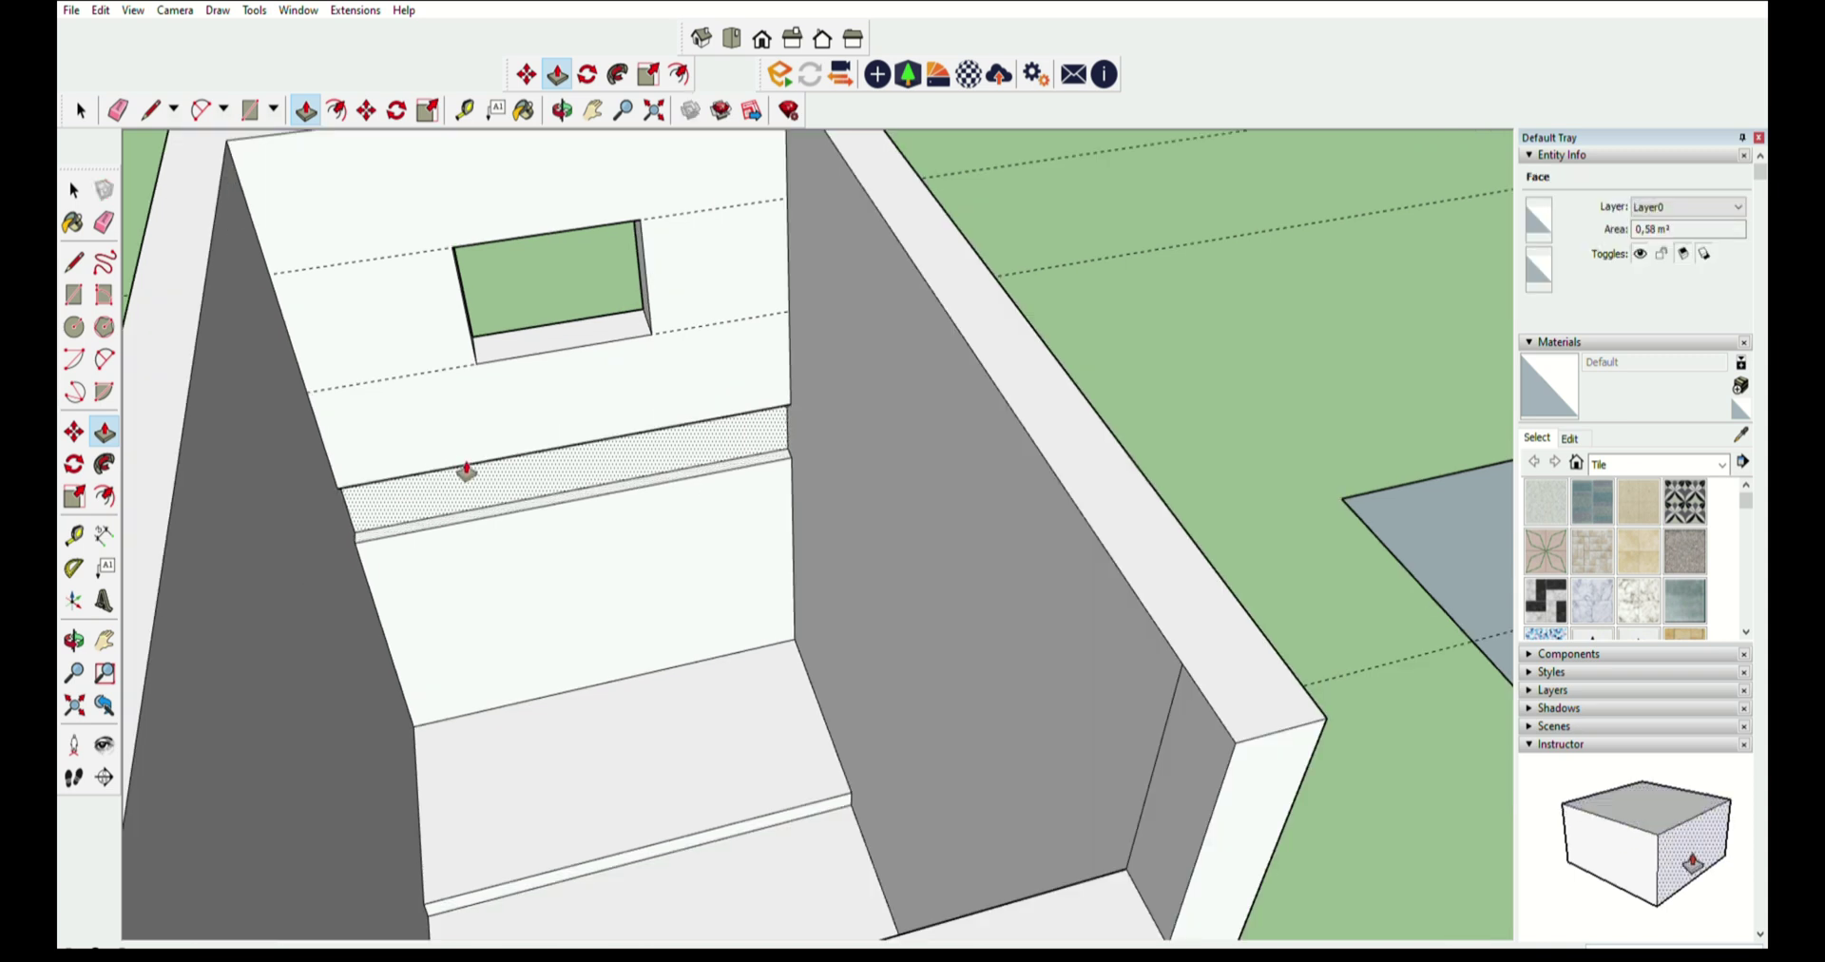
{"action": "mouse_move", "coordinate": [465, 477]}
{"action": "middle_mouse_down"}
{"action": "mouse_move", "coordinate": [761, 444]}
{"action": "mouse_move", "coordinate": [521, 334]}
{"action": "mouse_move", "coordinate": [430, 439]}
{"action": "mouse_move", "coordinate": [673, 468]}
{"action": "mouse_move", "coordinate": [844, 713]}
{"action": "middle_mouse_up"}
{"action": "scroll", "coordinate": [819, 734], "scroll_direction": "up", "scroll_amount": 3}
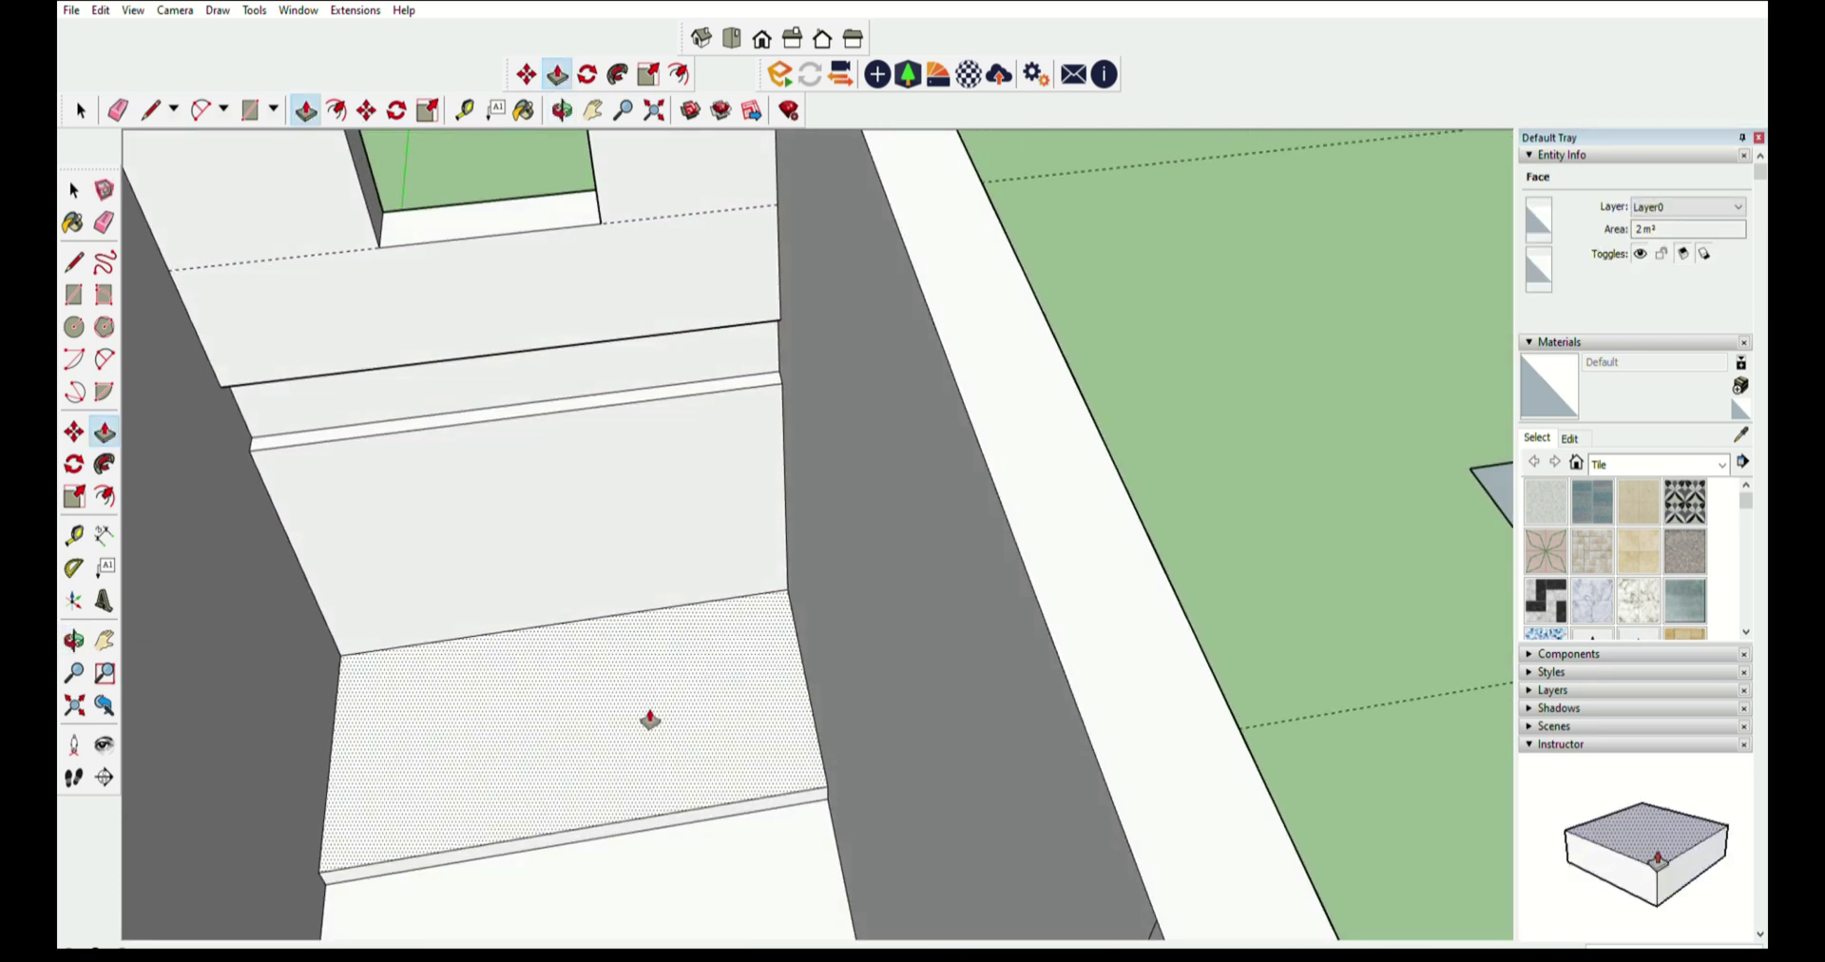
{"action": "key", "text": "r"}
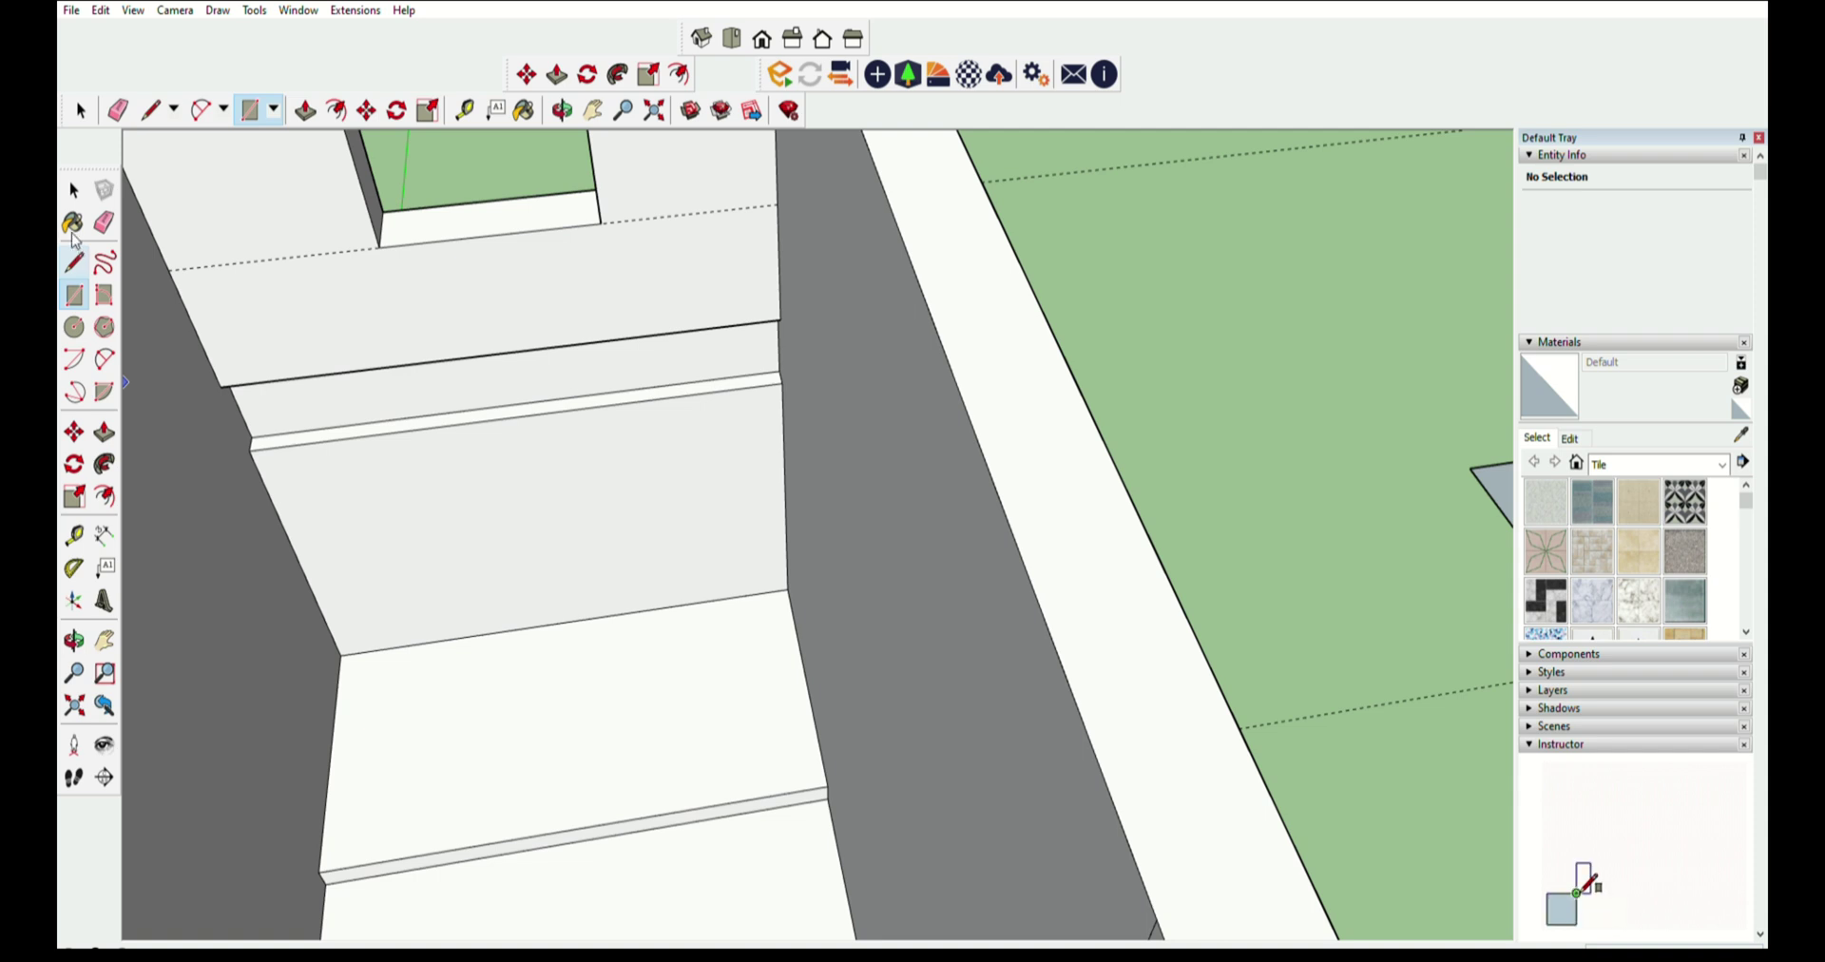
- Draw a line along the floor step's edge, dividing the inner wall face
{"action": "left_click", "coordinate": [69, 521]}
{"action": "mouse_move", "coordinate": [553, 772]}
{"action": "middle_mouse_down"}
{"action": "mouse_move", "coordinate": [737, 509]}
{"action": "mouse_move", "coordinate": [675, 689]}
{"action": "mouse_move", "coordinate": [753, 720]}
{"action": "middle_mouse_up"}
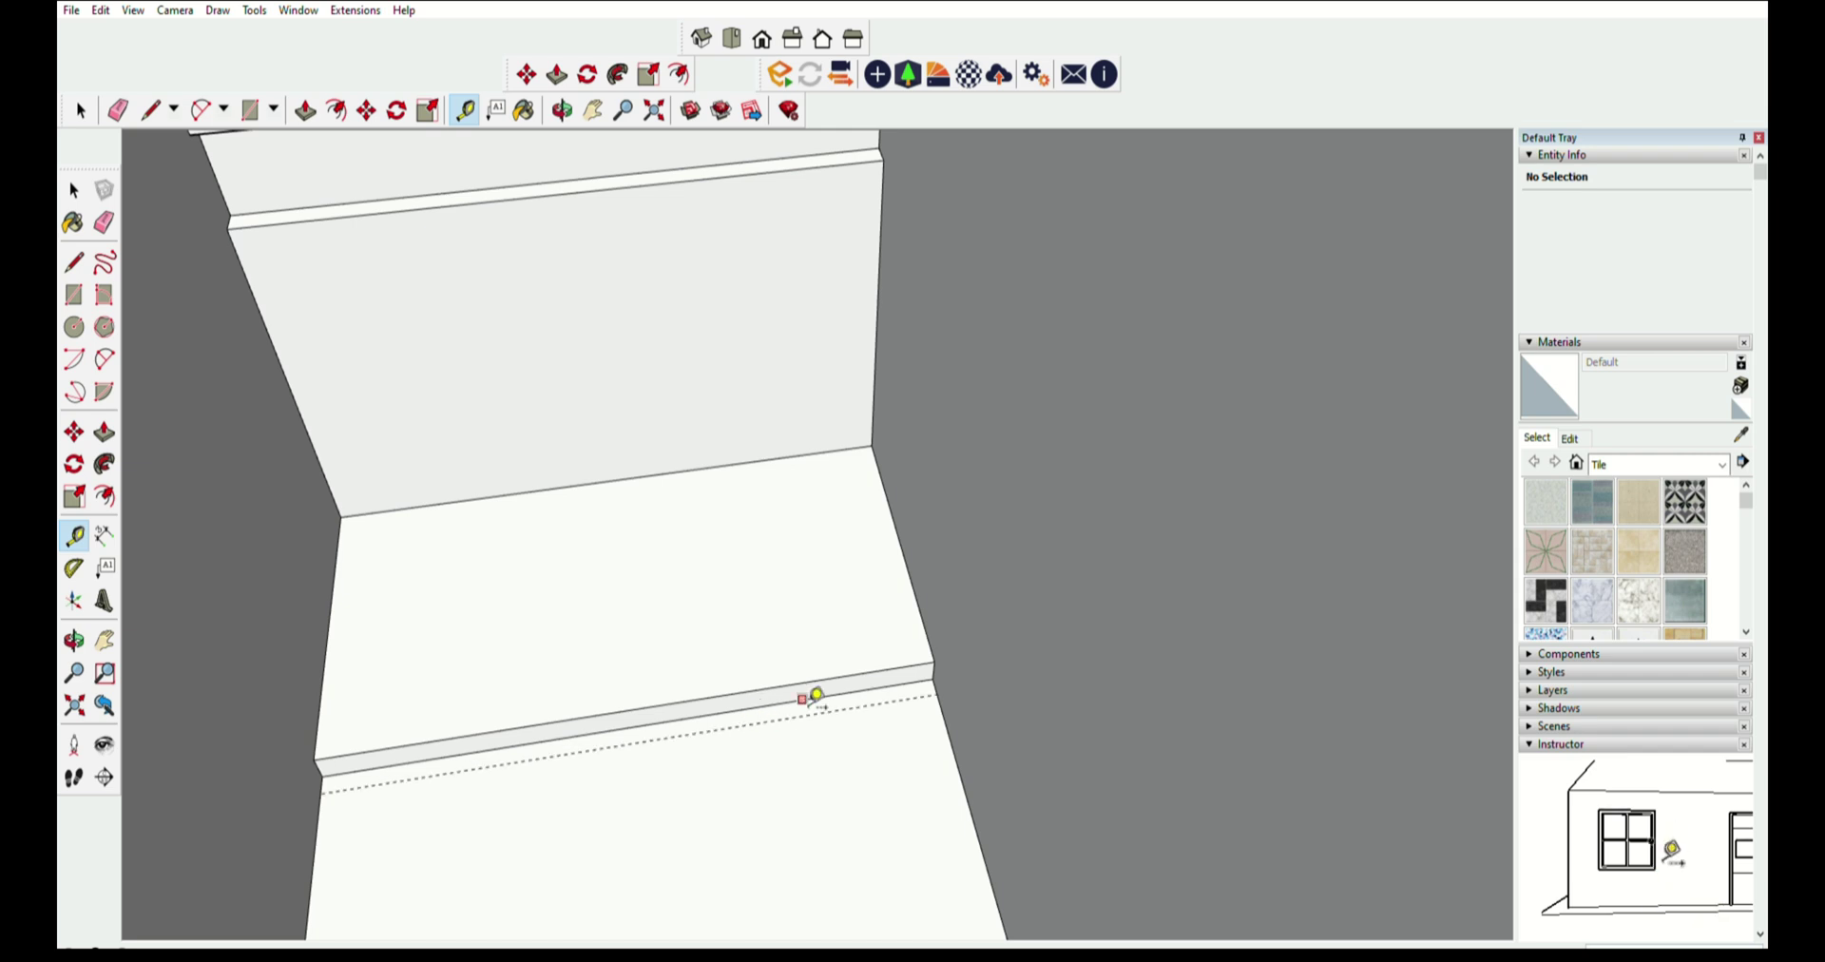
{"action": "left_click", "coordinate": [75, 261]}
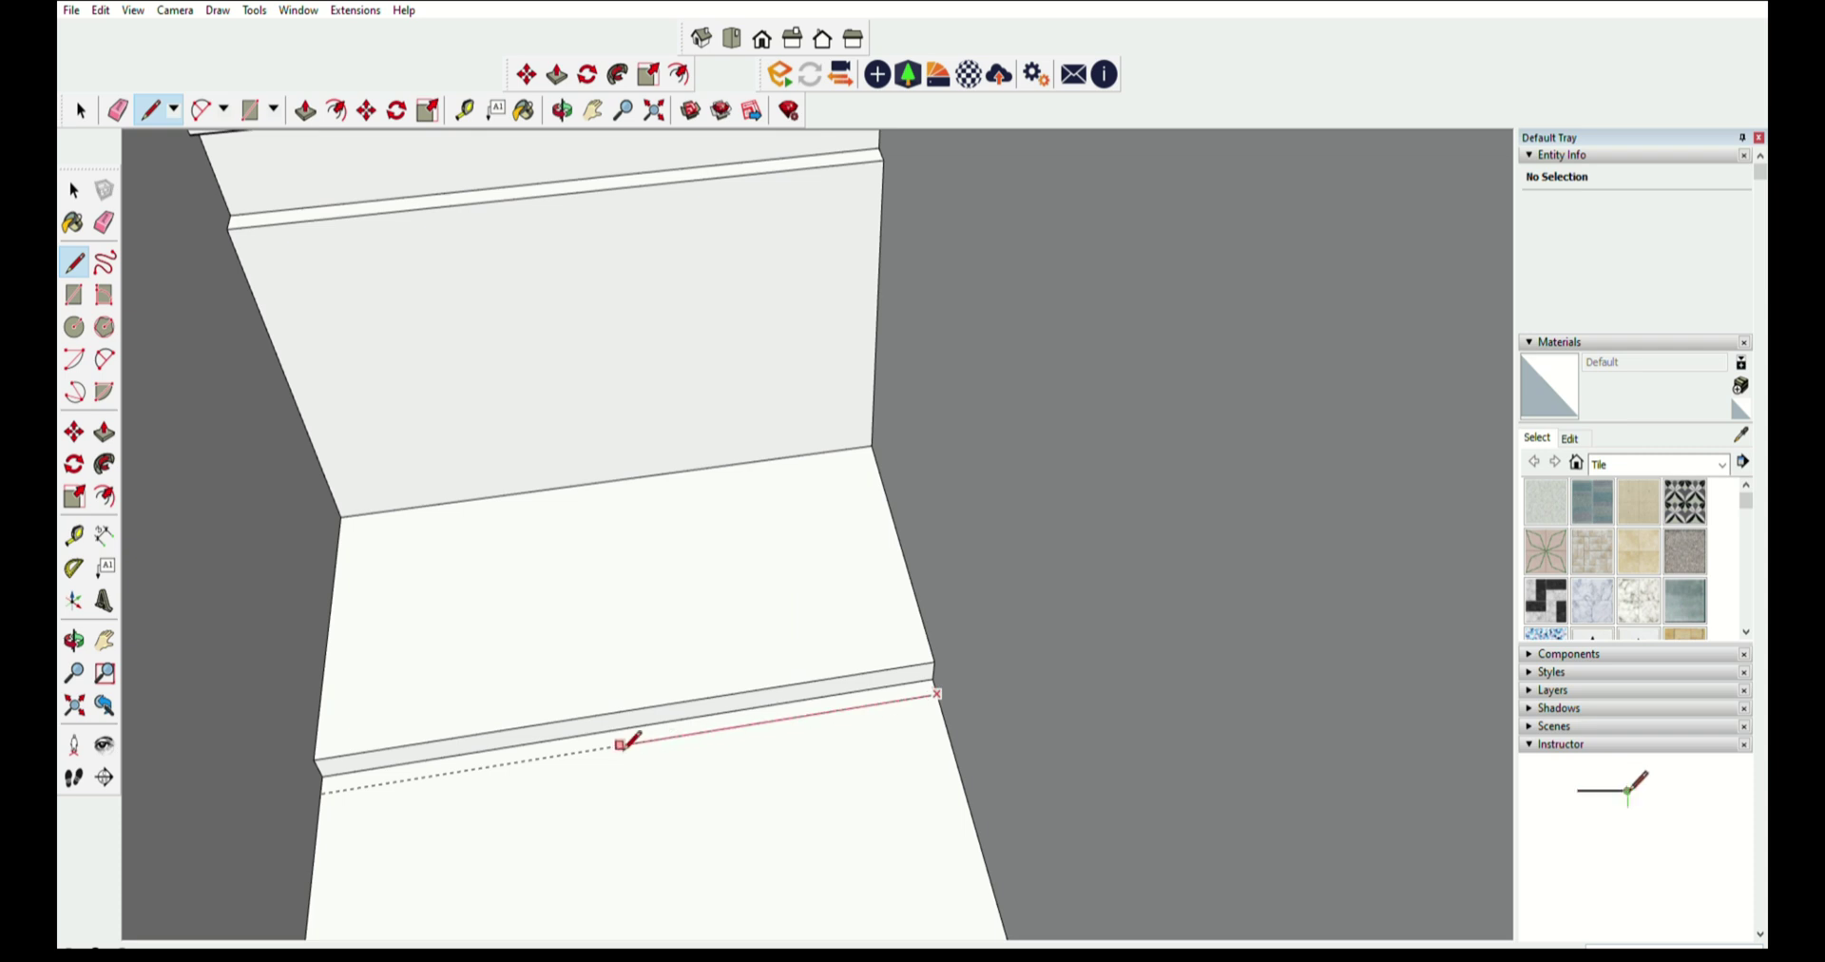
{"action": "left_click", "coordinate": [638, 742]}
{"action": "scroll", "coordinate": [664, 660], "scroll_direction": "down", "scroll_amount": 3}
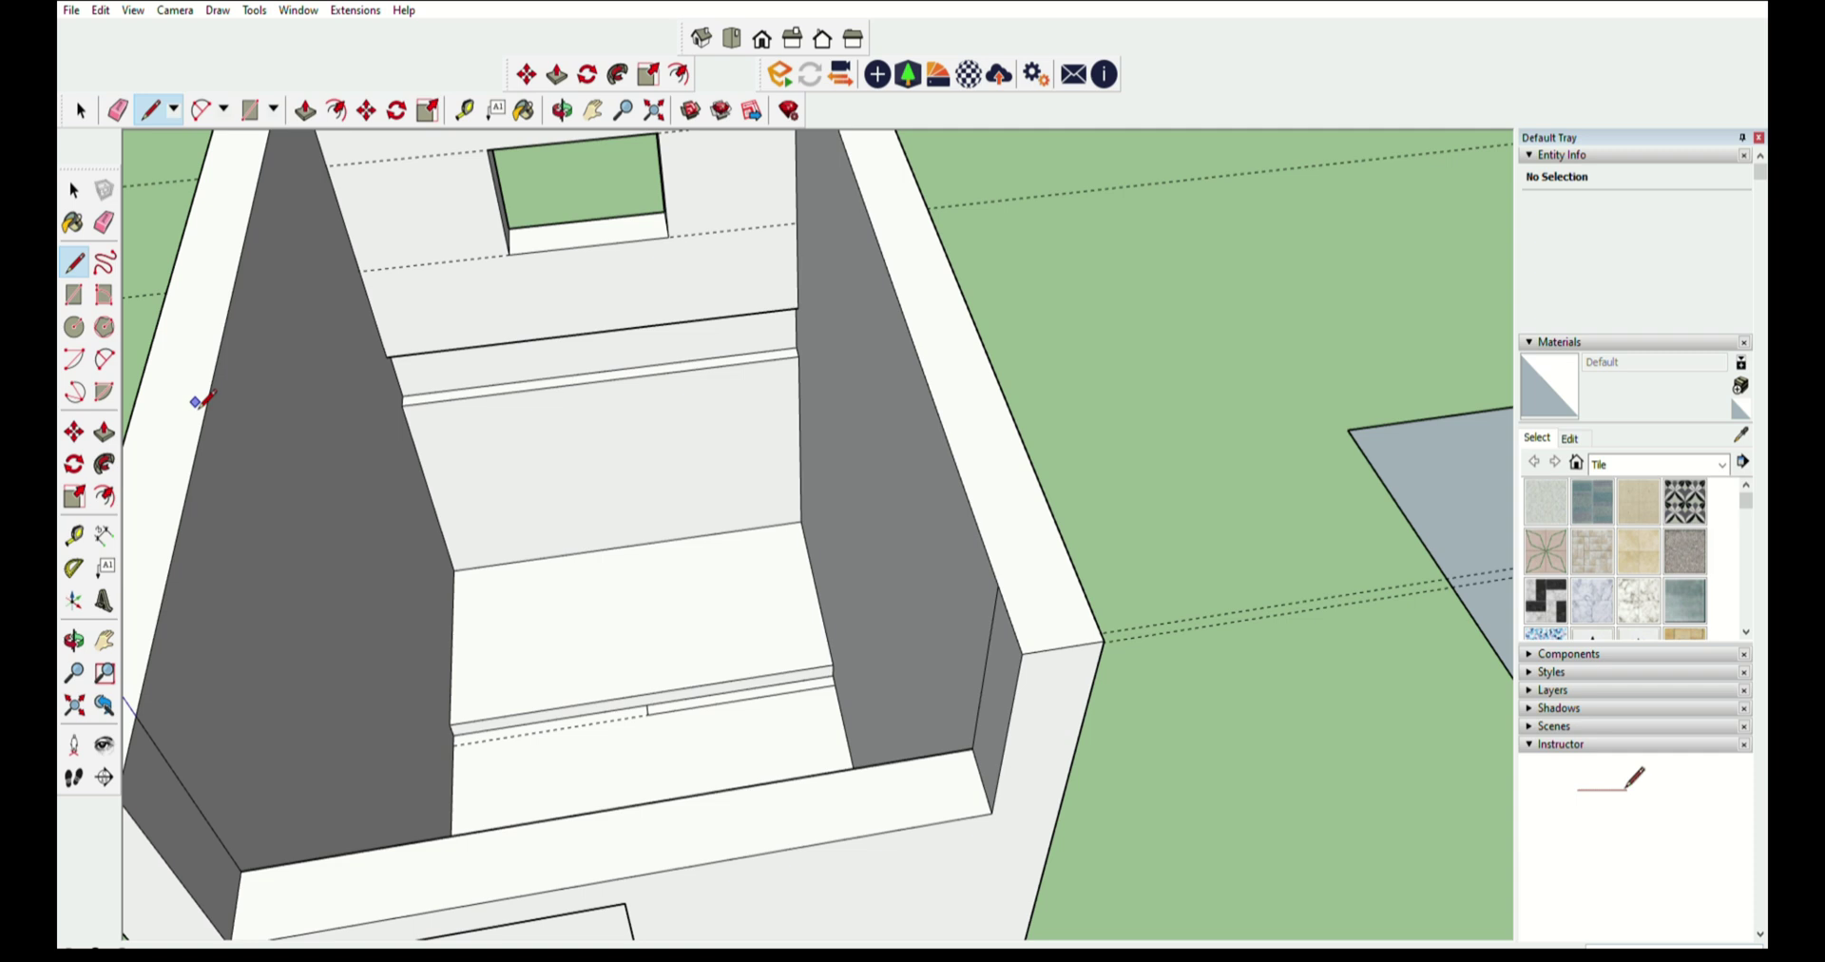
- Pull the floor strip upward into a tall partition wall and view the whole room
{"action": "left_click", "coordinate": [104, 430]}
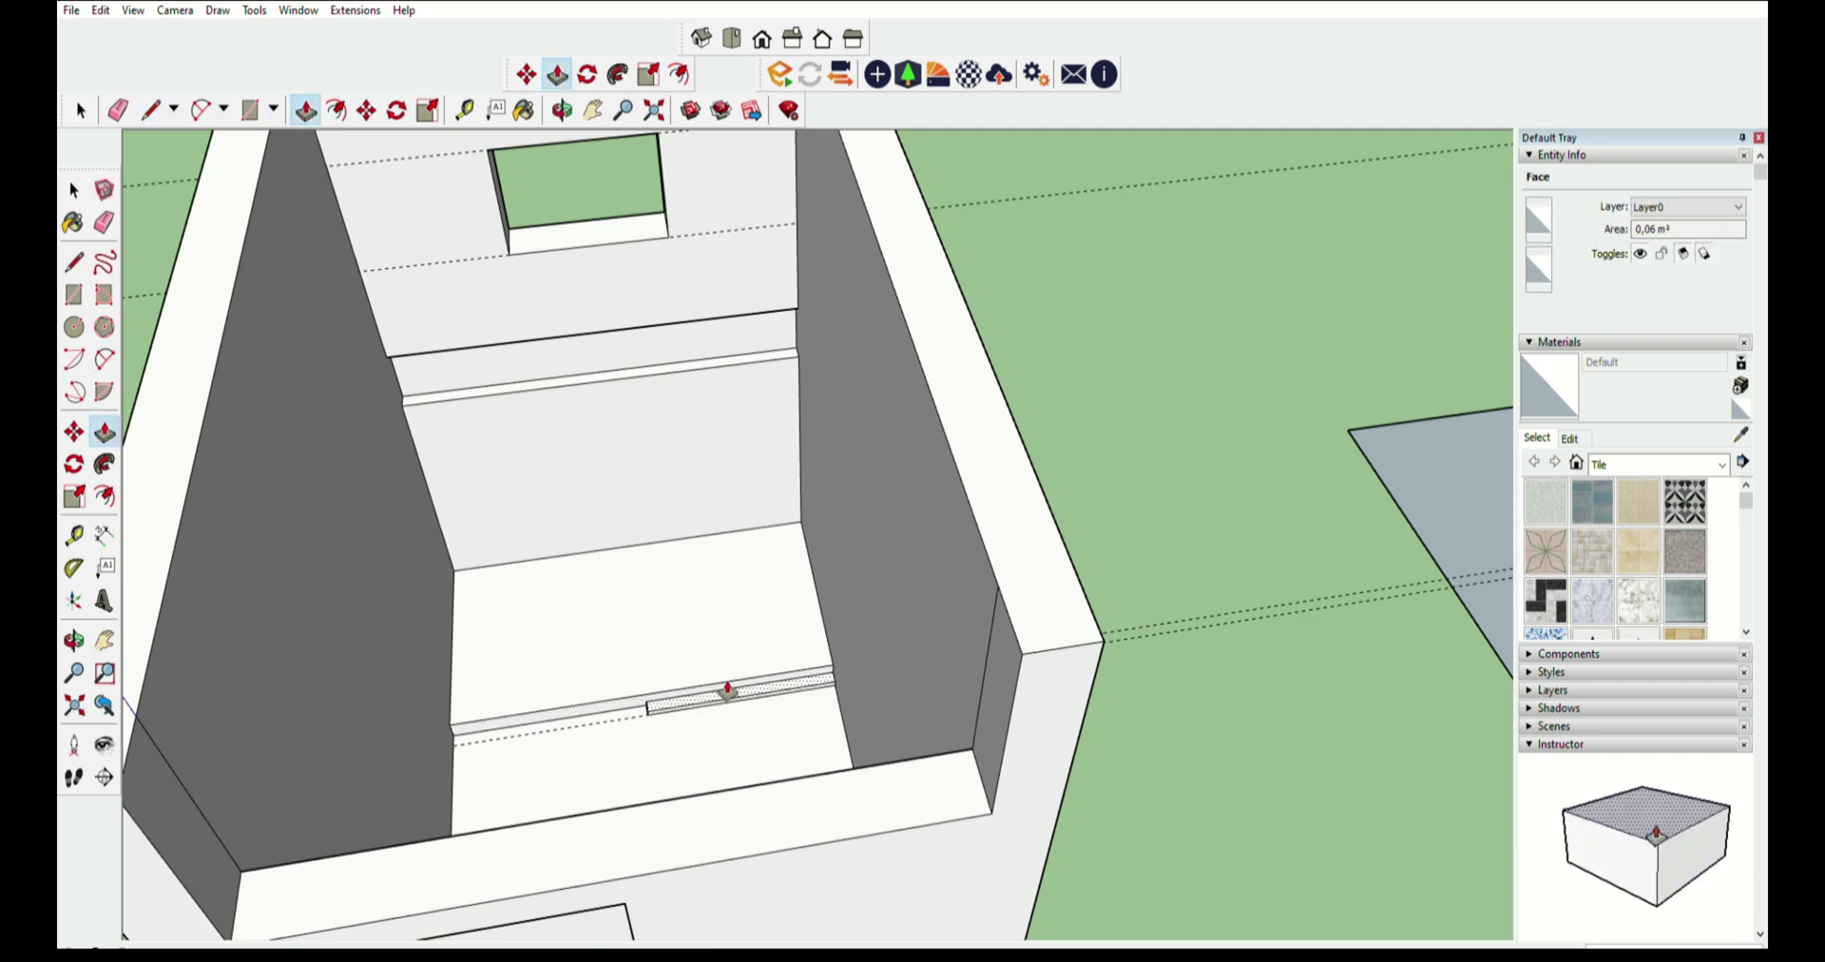
{"action": "left_click_drag", "start_coordinate": [776, 711], "coordinate": [777, 506]}
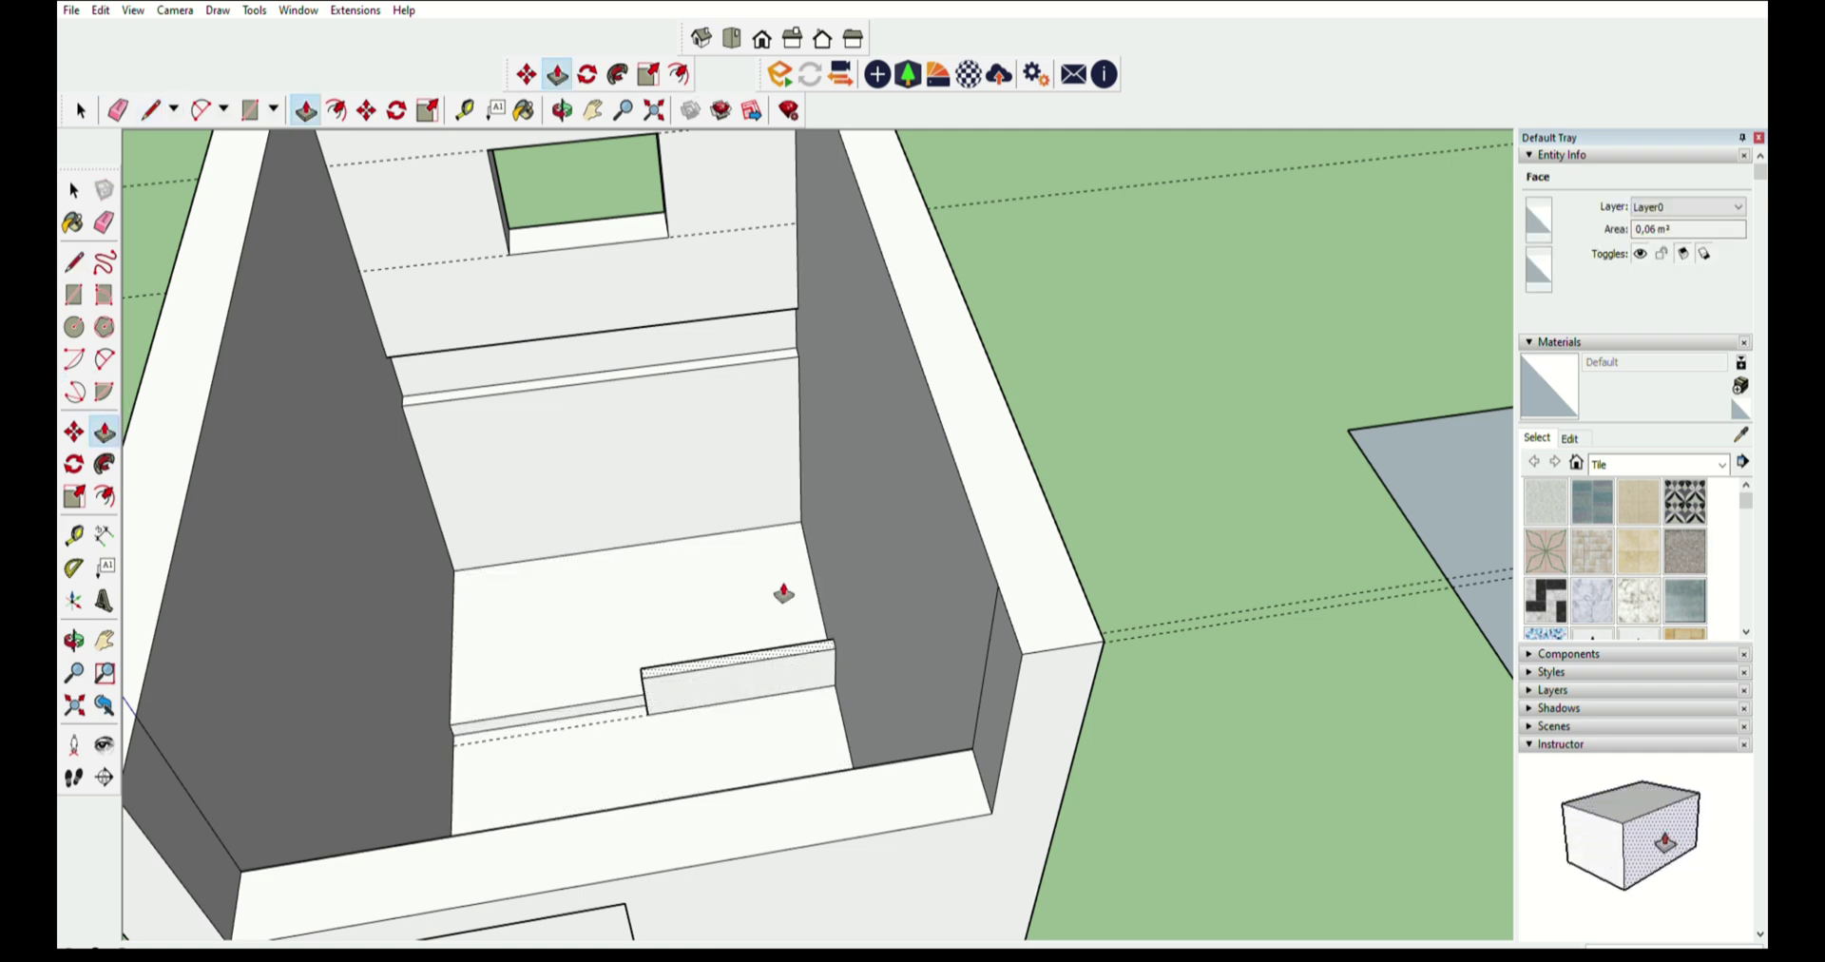
{"action": "mouse_move", "coordinate": [776, 506]}
{"action": "middle_mouse_down"}
{"action": "mouse_move", "coordinate": [920, 673]}
{"action": "mouse_move", "coordinate": [929, 831]}
{"action": "middle_mouse_up"}
{"action": "scroll", "coordinate": [595, 620], "scroll_direction": "up", "scroll_amount": 3}
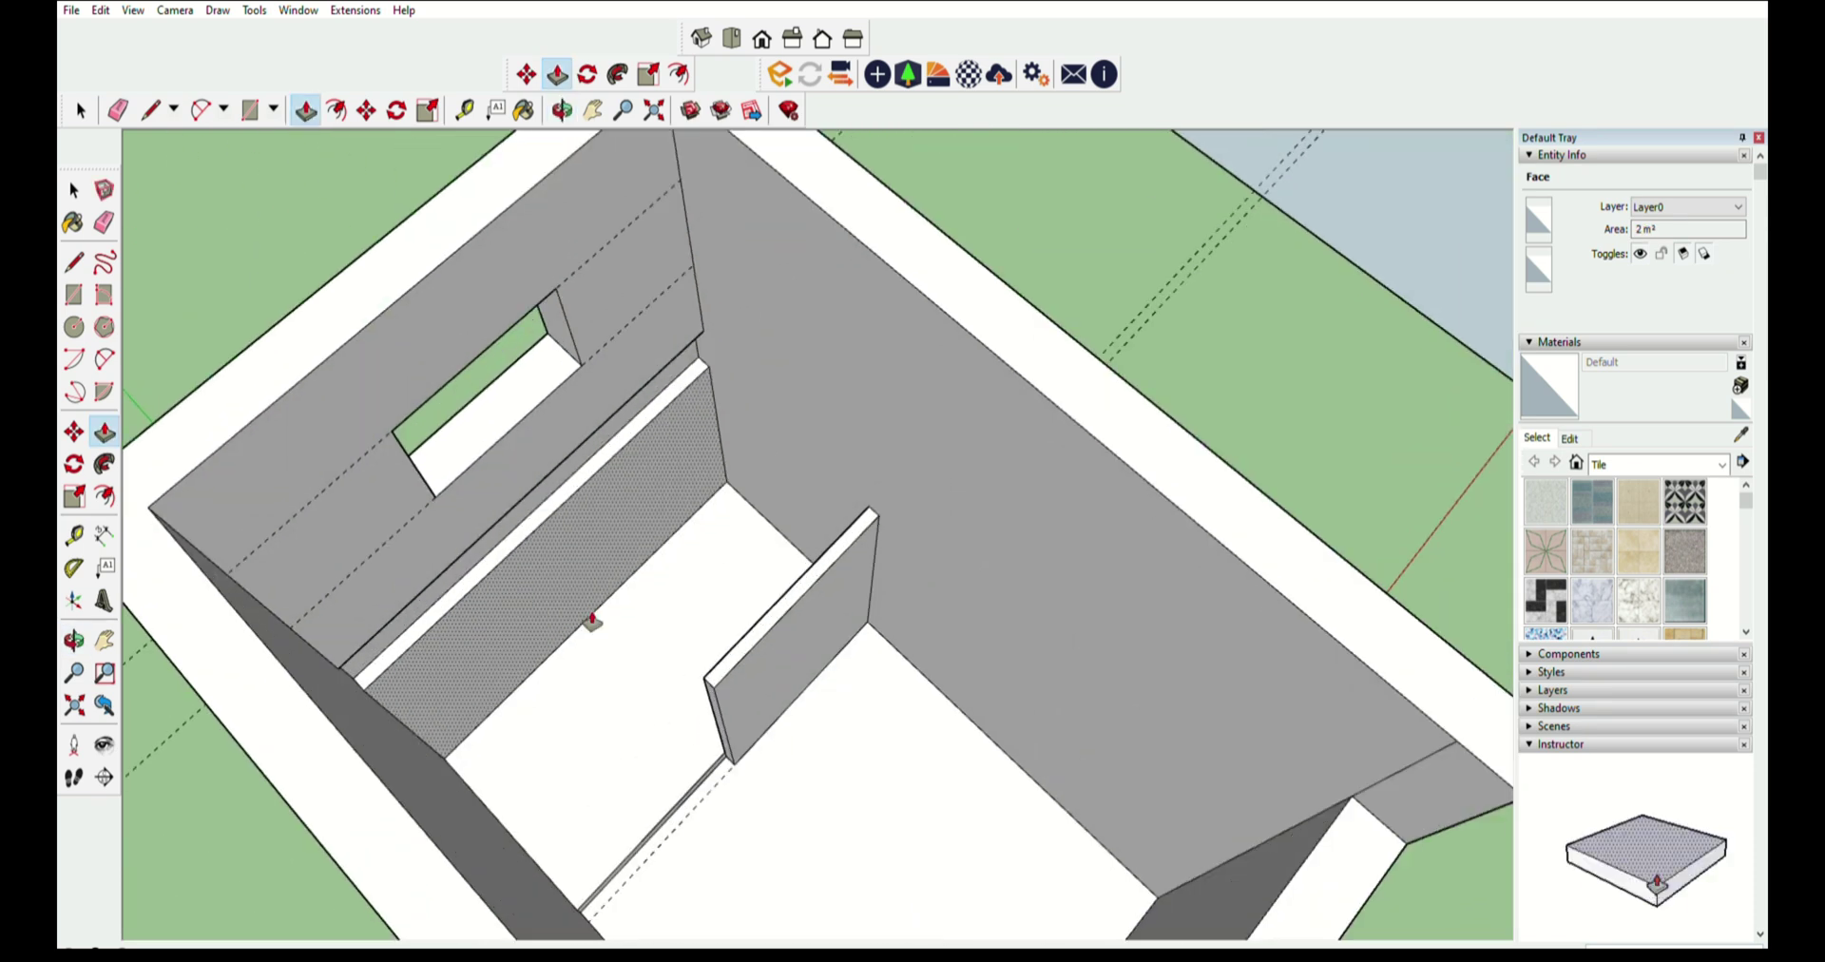
{"action": "scroll", "coordinate": [888, 672], "scroll_direction": "up", "scroll_amount": 3}
{"action": "scroll", "coordinate": [950, 652], "scroll_direction": "down", "scroll_amount": 5}
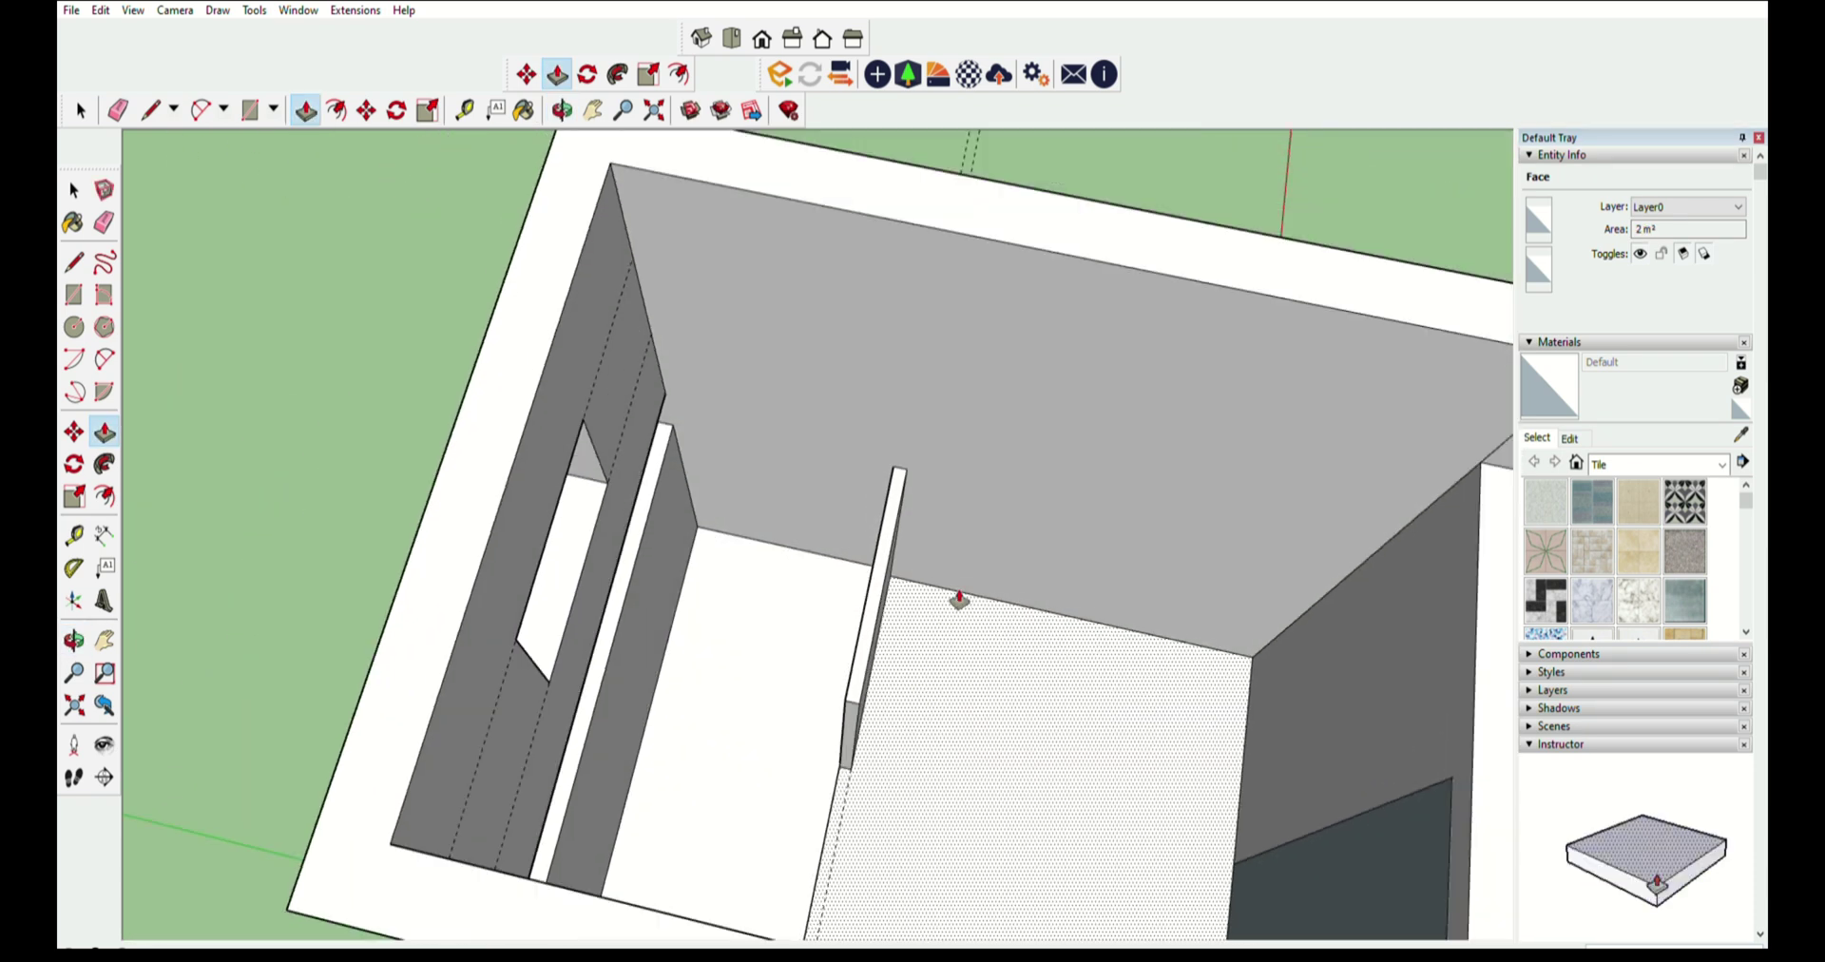
{"action": "middle_click_drag", "start_coordinate": [957, 603], "coordinate": [870, 793]}
{"action": "scroll", "coordinate": [870, 793], "scroll_direction": "up", "scroll_amount": 3}
{"action": "scroll", "coordinate": [883, 705], "scroll_direction": "up", "scroll_amount": 2}
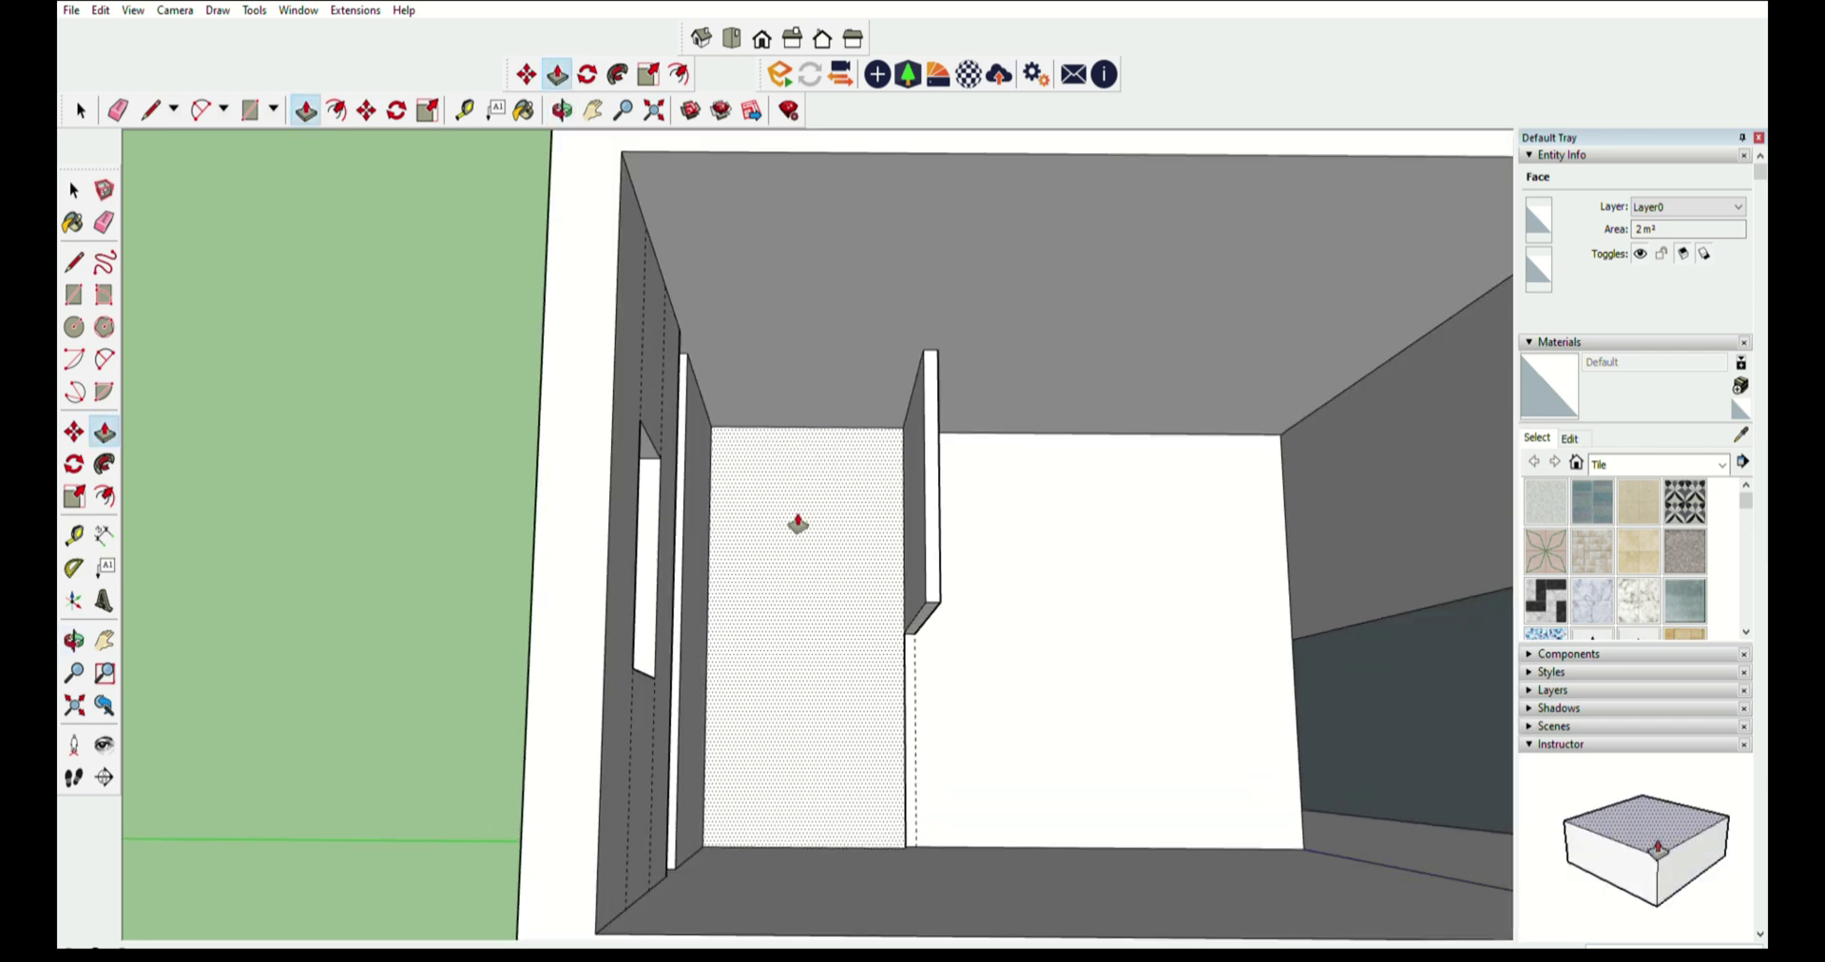
{"action": "key", "text": "p"}
{"action": "left_click", "coordinate": [75, 257]}
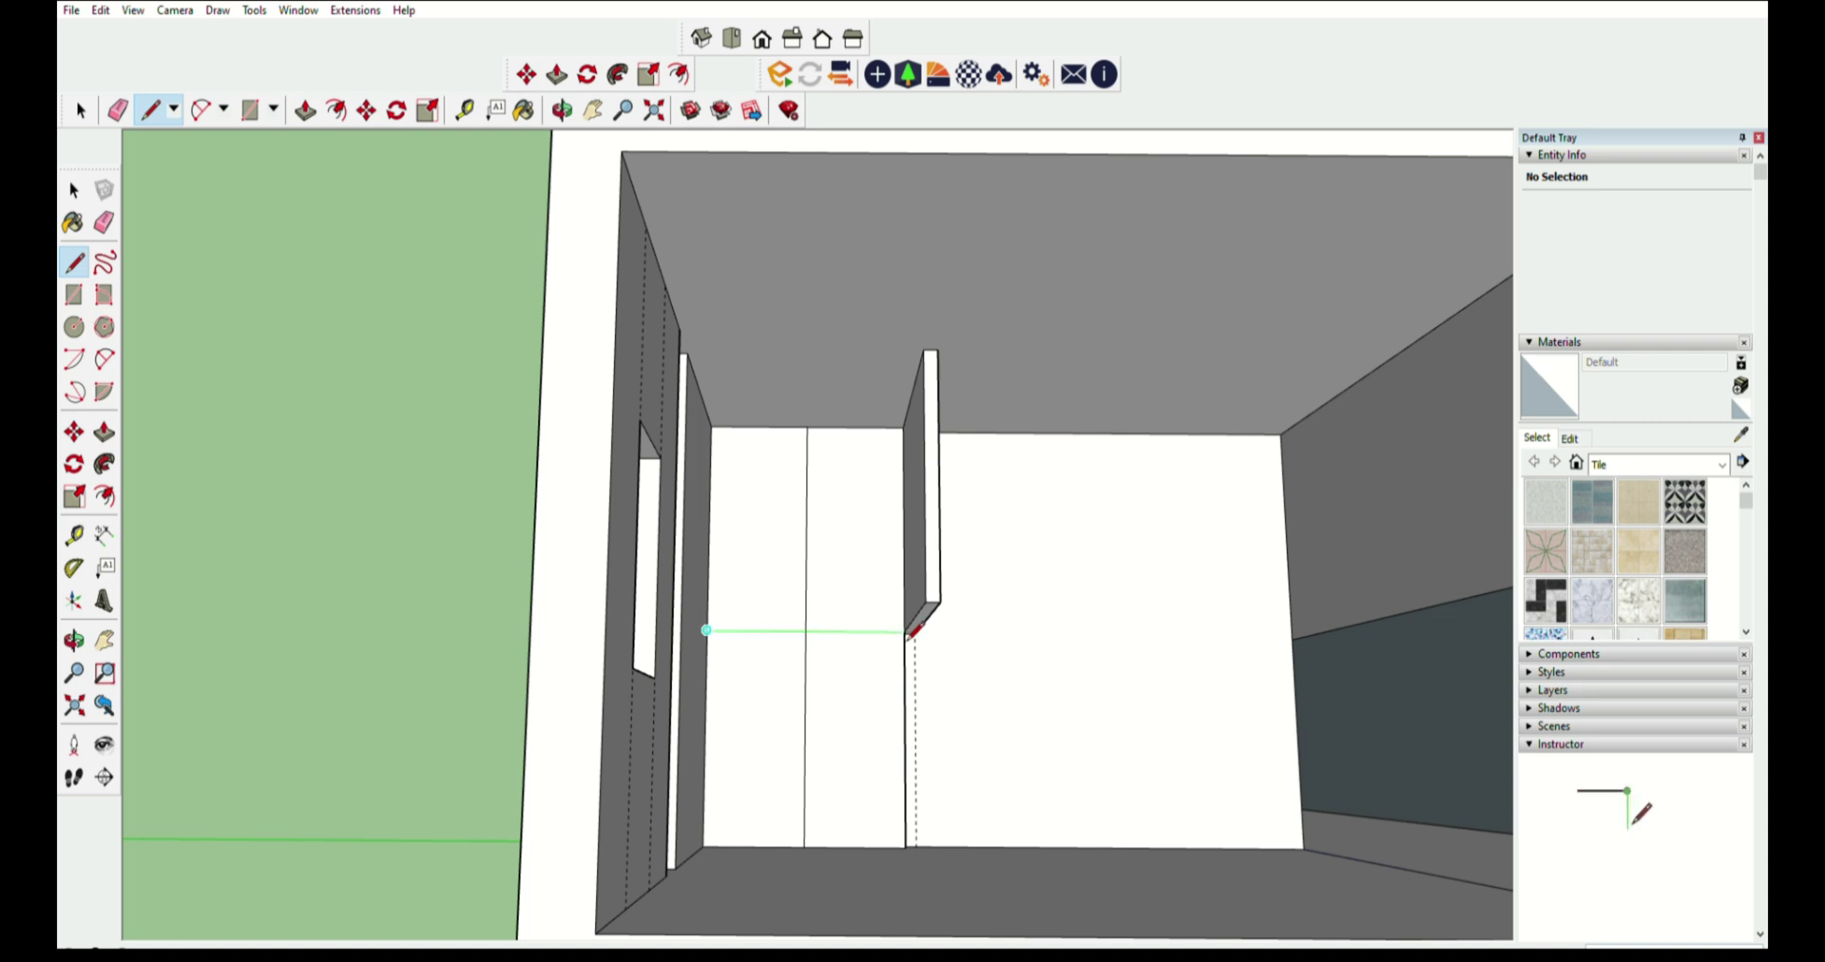
- Draw tile-row lines across the shower floor from the left wall to the partition
{"action": "key", "text": "Escape"}
{"action": "left_click", "coordinate": [708, 526]}
{"action": "left_click", "coordinate": [904, 528]}
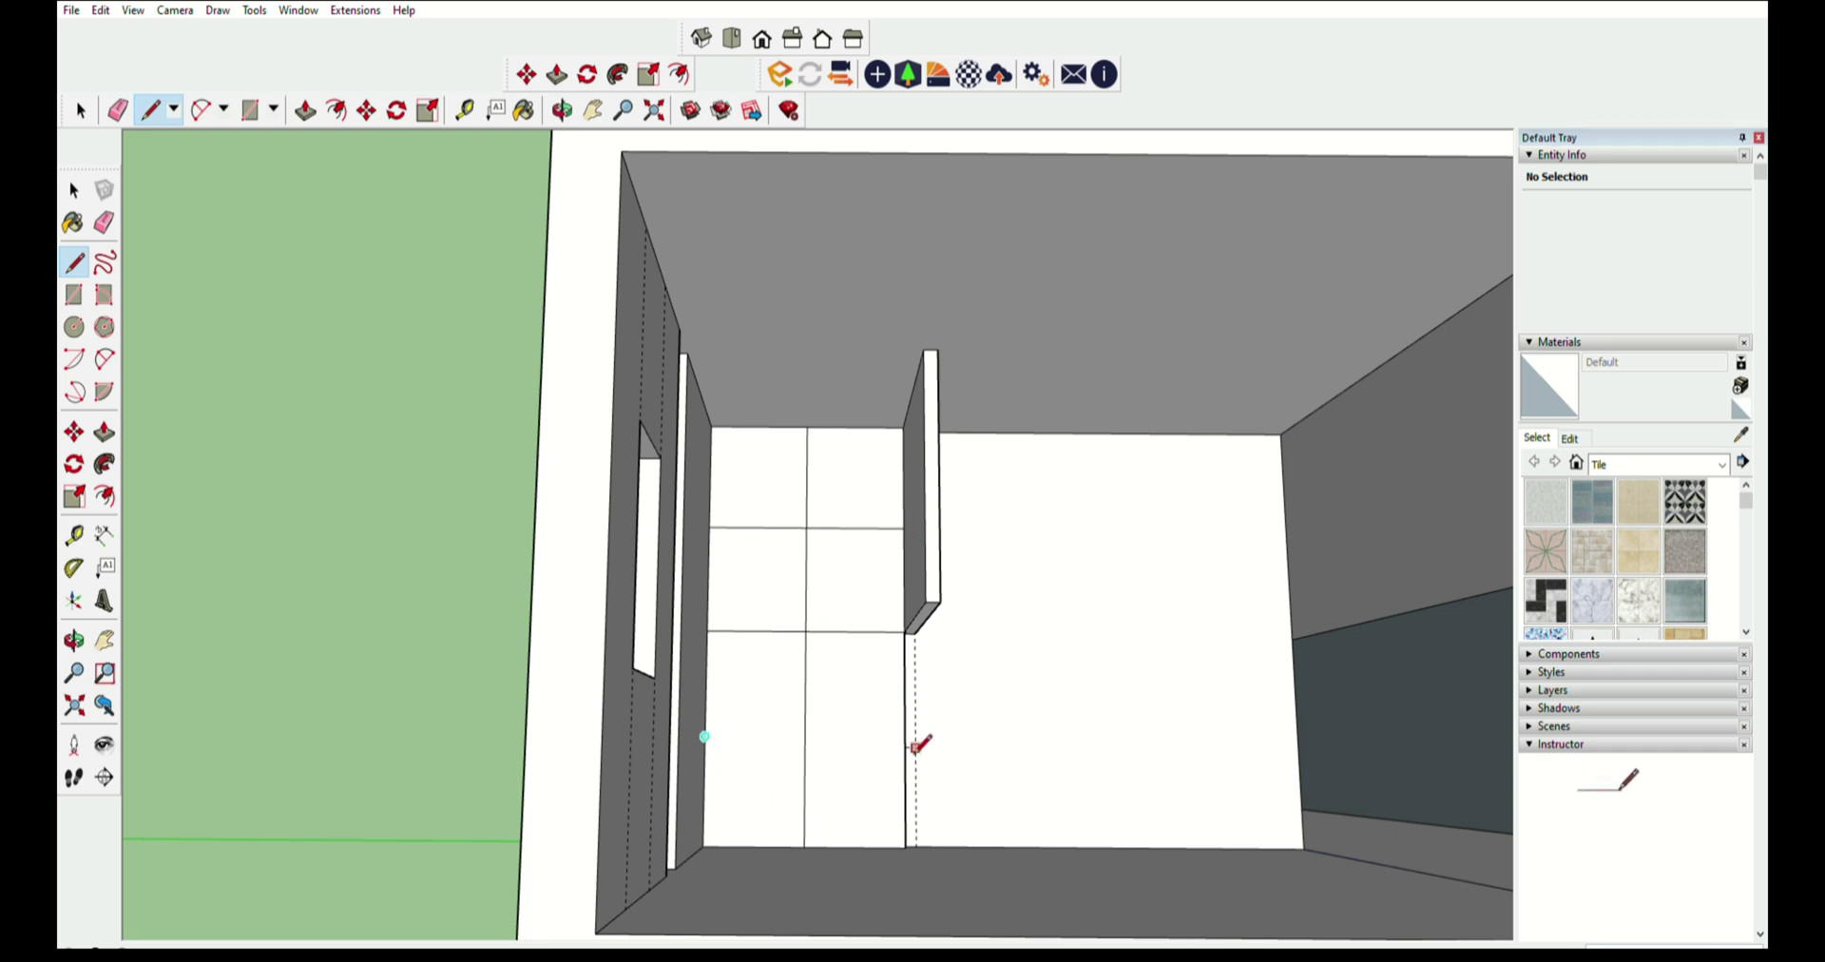
{"action": "left_click", "coordinate": [905, 737]}
{"action": "middle_click_drag", "start_coordinate": [905, 738], "coordinate": [613, 702]}
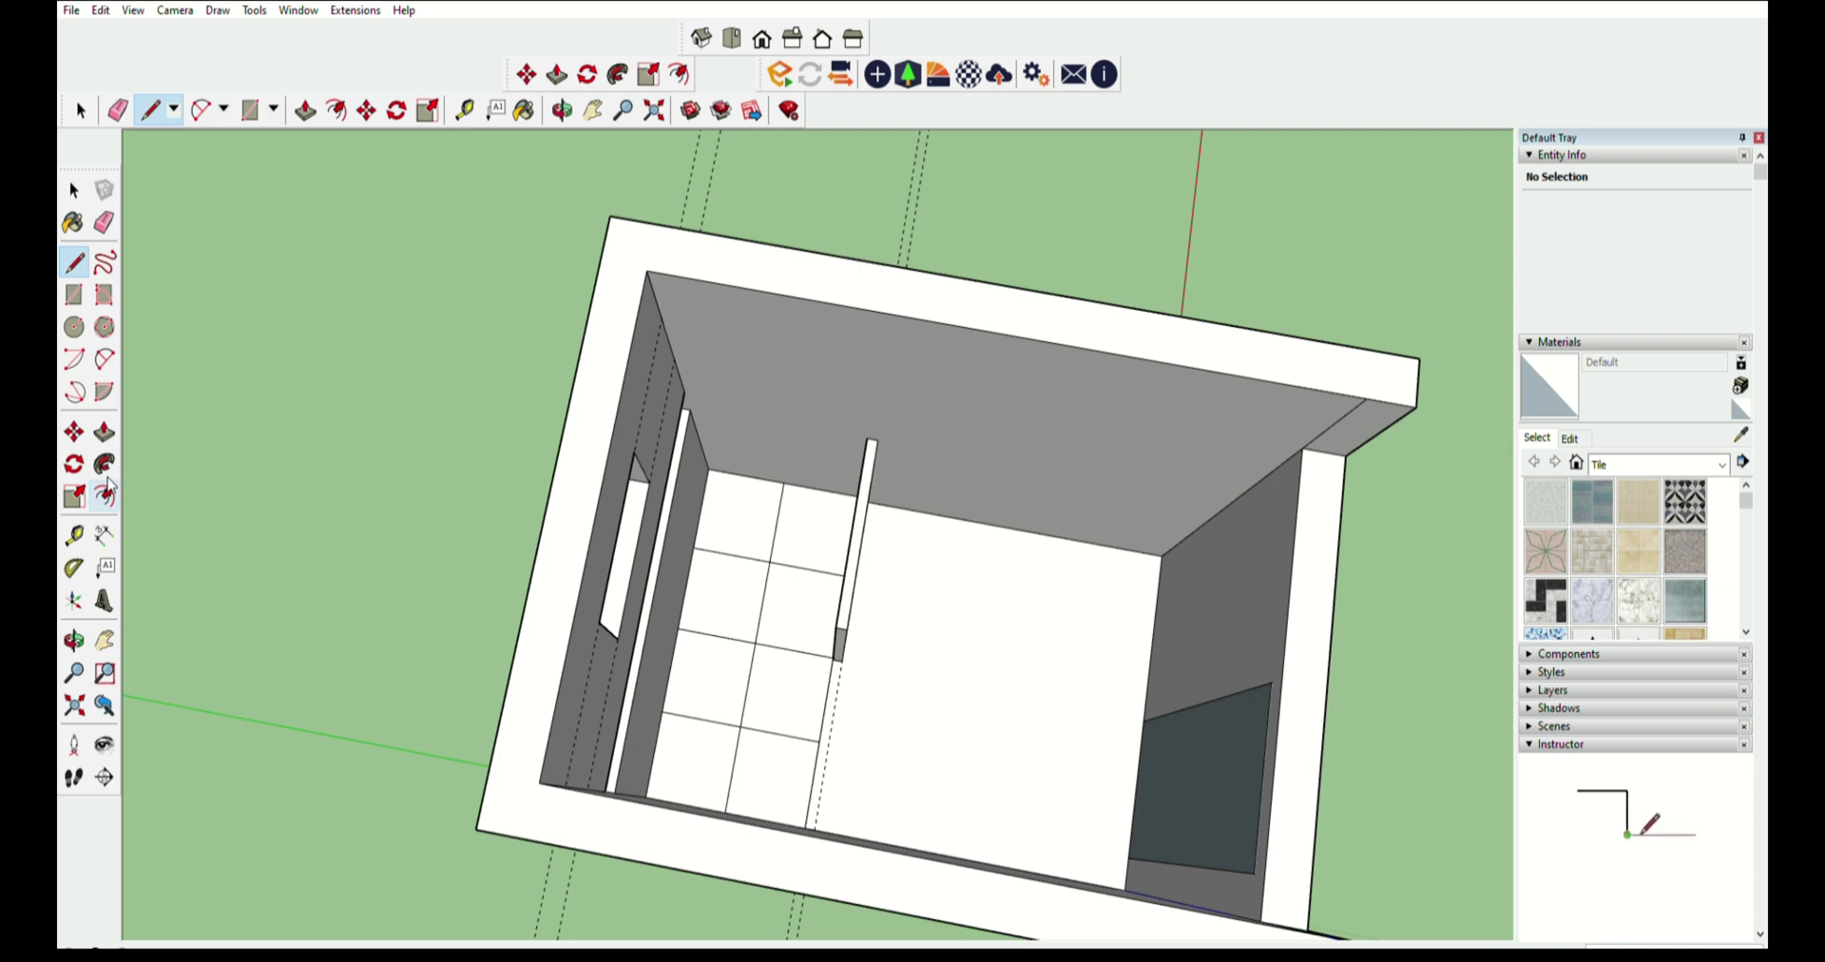
- Offset an inset border outline inside one of the square tiles
{"action": "left_click", "coordinate": [105, 495]}
{"action": "scroll", "coordinate": [751, 483], "scroll_direction": "up", "scroll_amount": 3}
{"action": "scroll", "coordinate": [766, 483], "scroll_direction": "up", "scroll_amount": 2}
{"action": "scroll", "coordinate": [767, 478], "scroll_direction": "up", "scroll_amount": 1}
{"action": "left_click", "coordinate": [767, 477]}
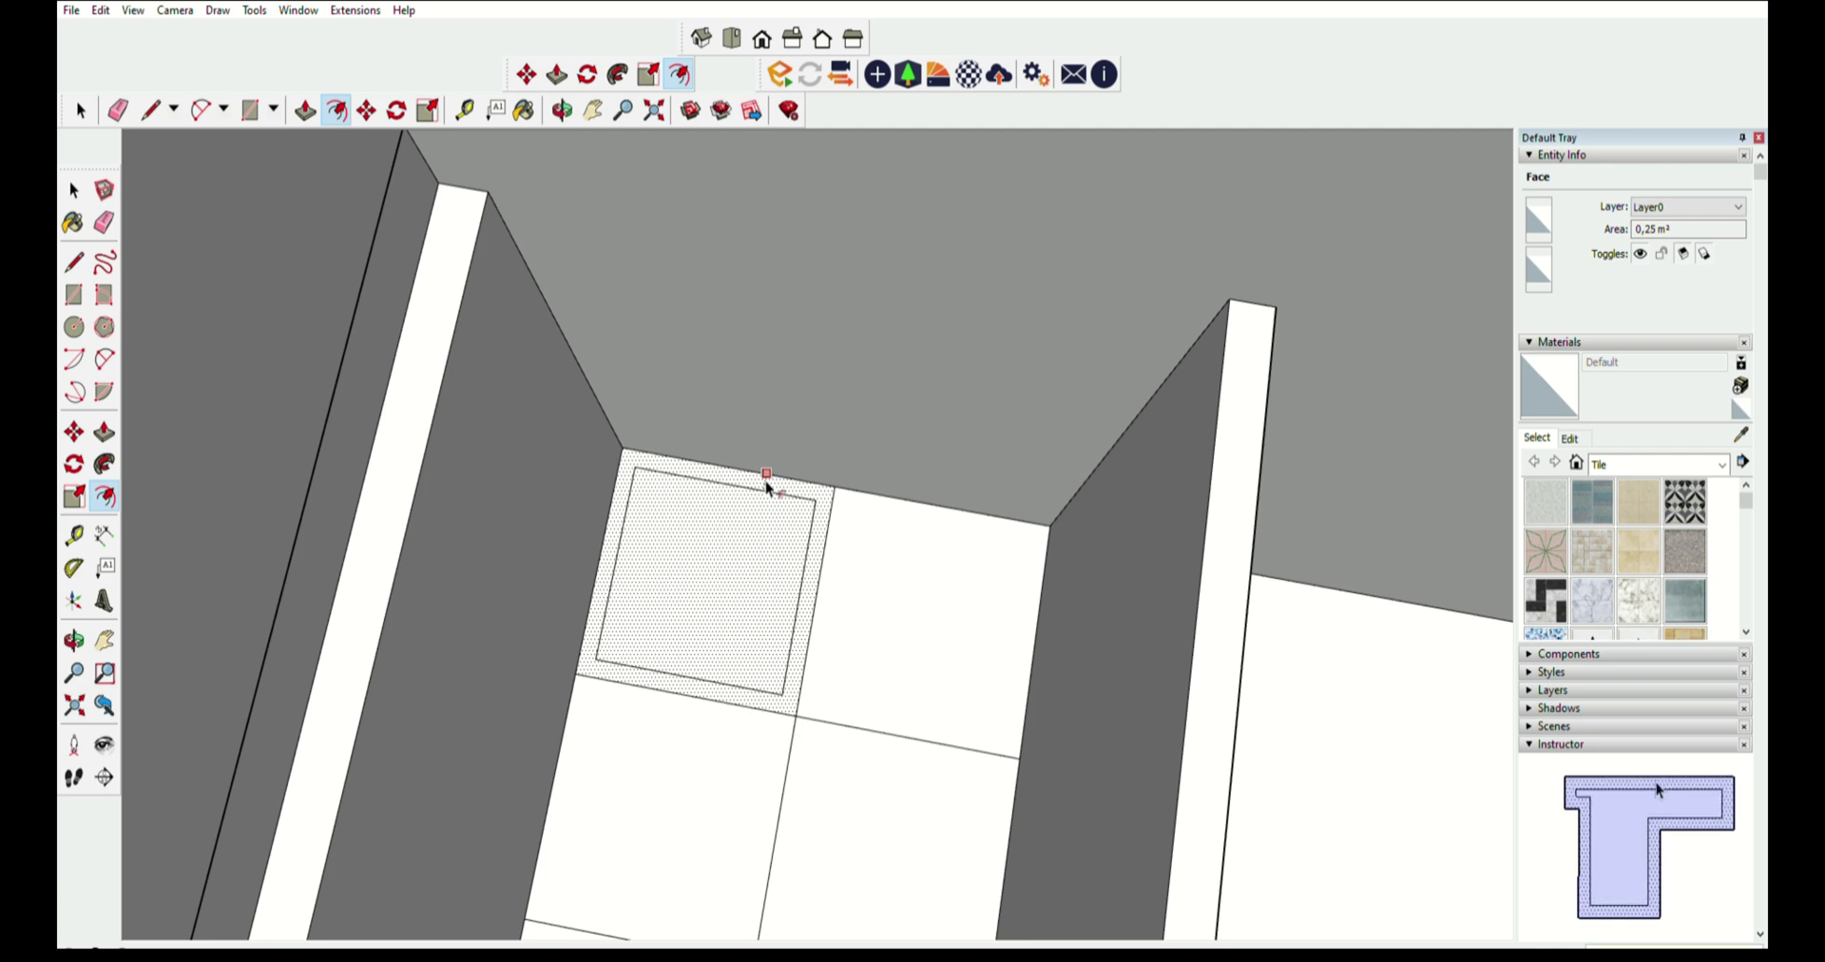
{"action": "key", "text": "Escape"}
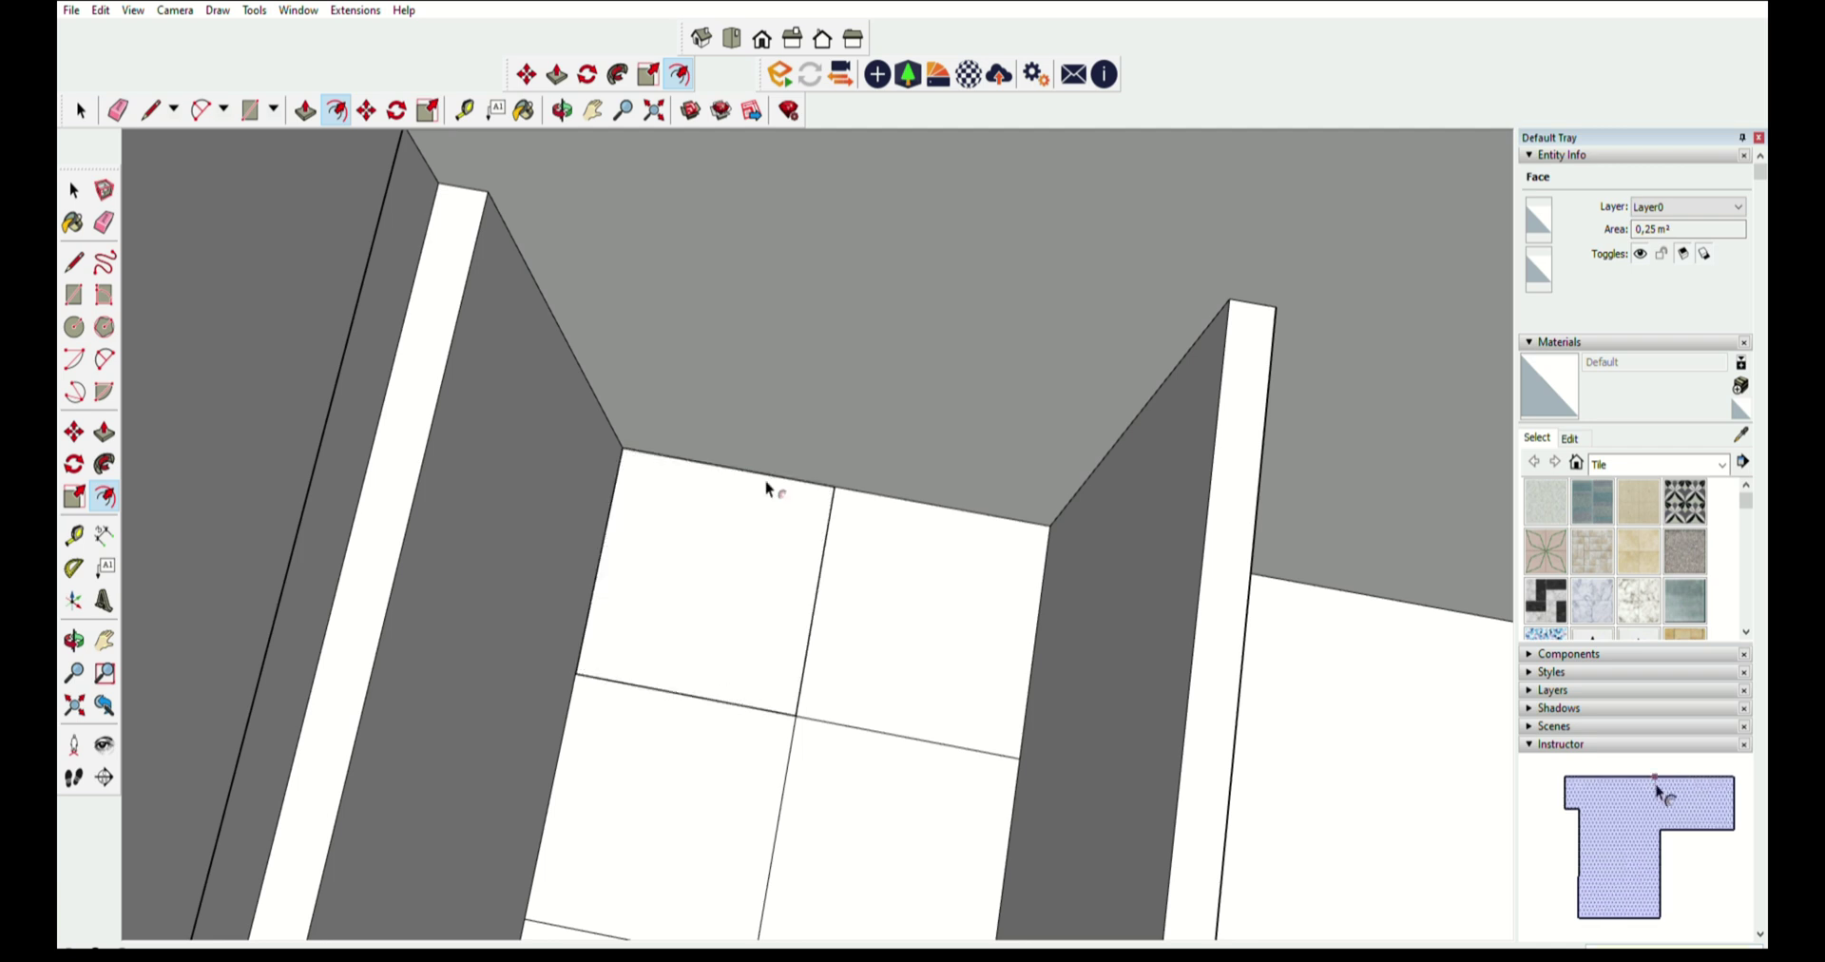
{"action": "scroll", "coordinate": [823, 720], "scroll_direction": "up", "scroll_amount": 3}
{"action": "scroll", "coordinate": [825, 721], "scroll_direction": "up", "scroll_amount": 3}
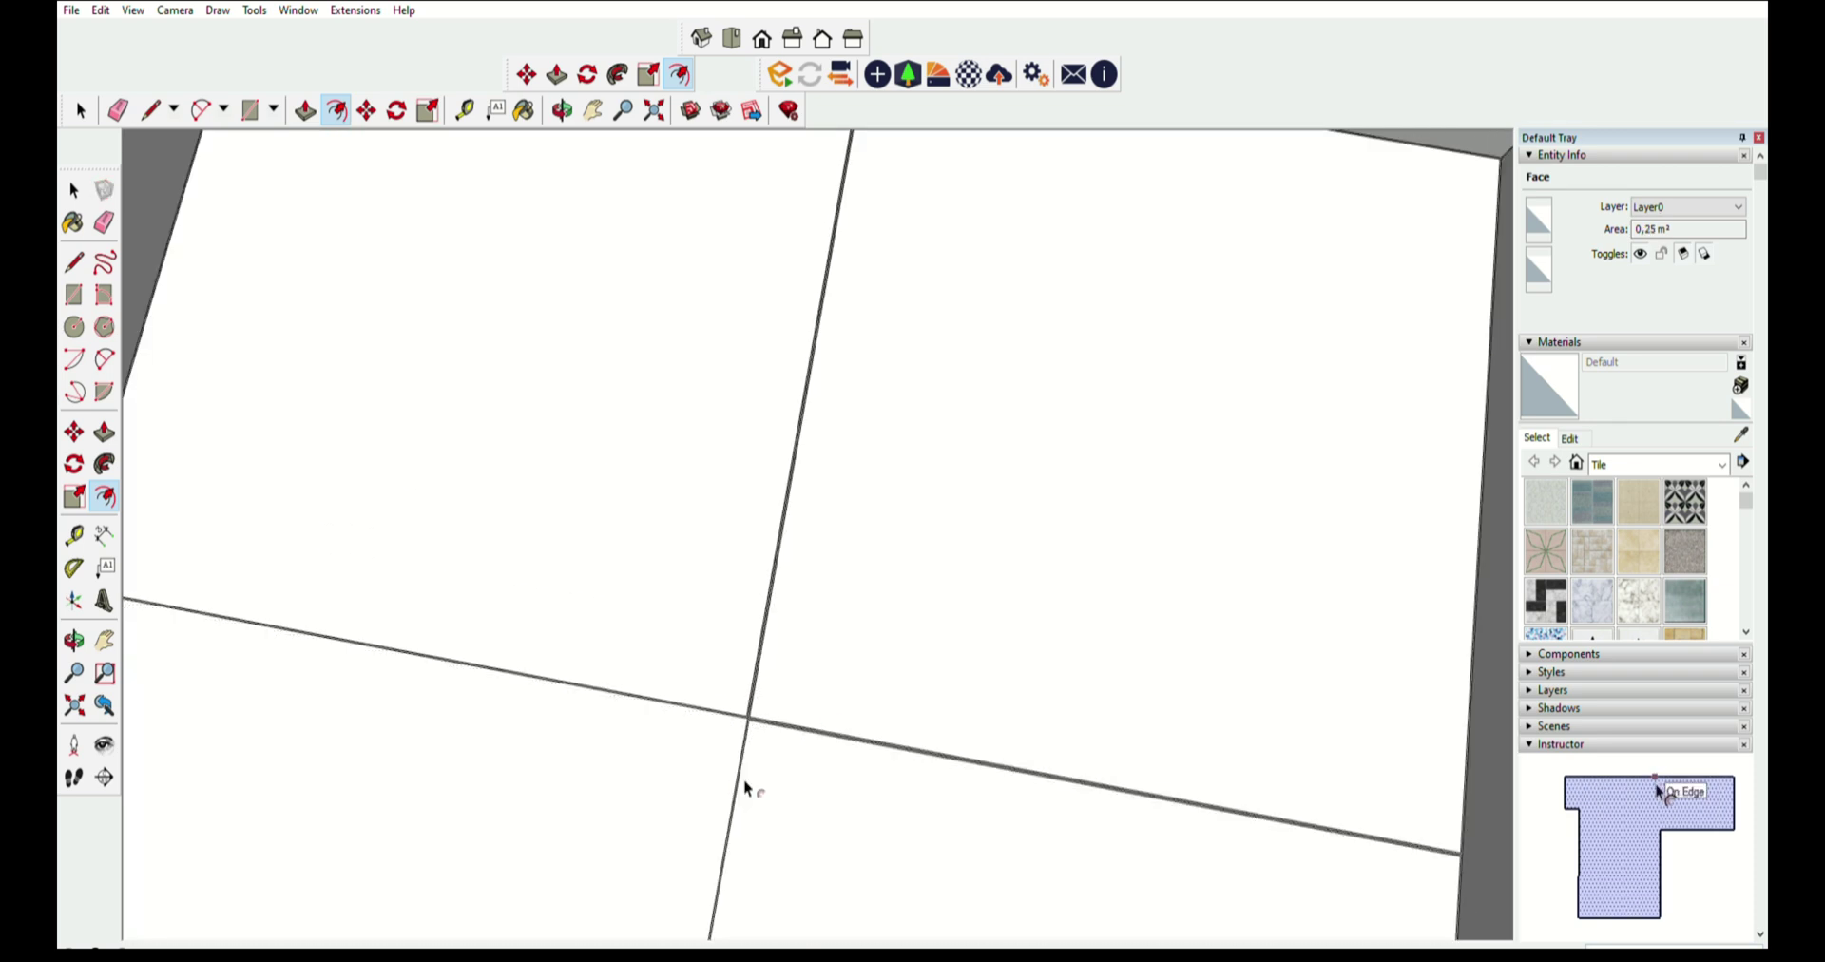
{"action": "scroll", "coordinate": [726, 773], "scroll_direction": "up", "scroll_amount": 2}
{"action": "scroll", "coordinate": [760, 768], "scroll_direction": "up", "scroll_amount": 1}
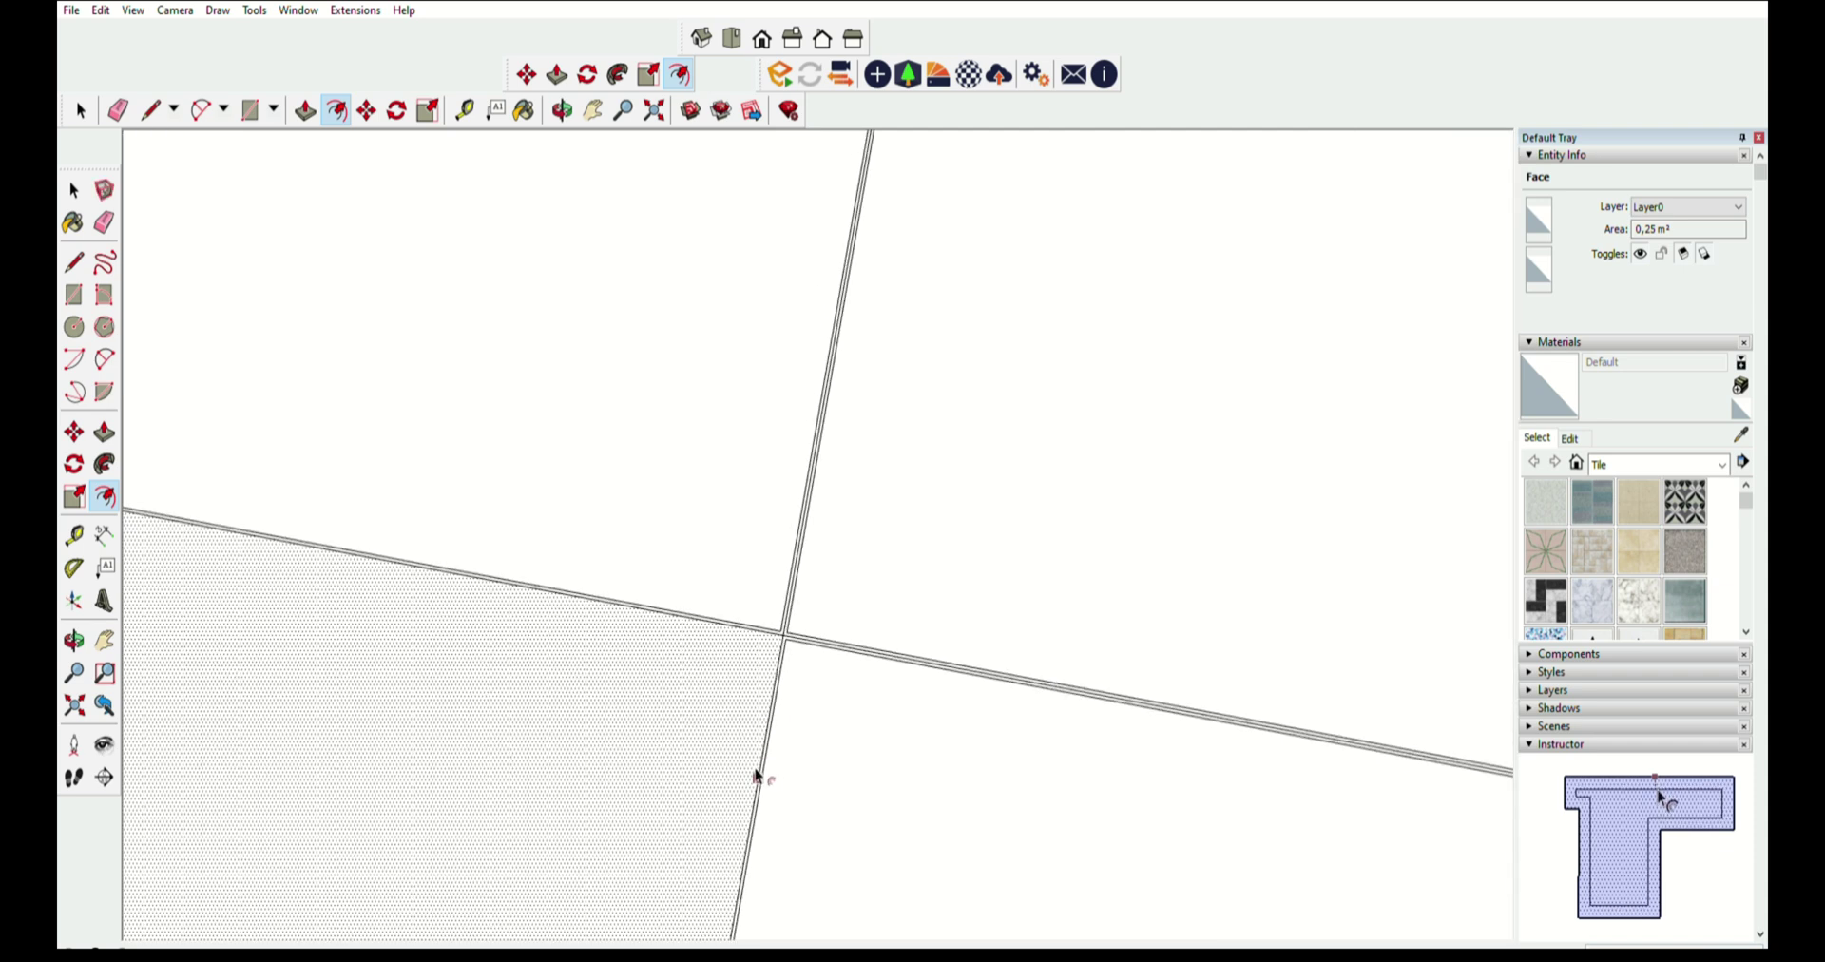
{"action": "scroll", "coordinate": [760, 665], "scroll_direction": "down", "scroll_amount": 2}
{"action": "scroll", "coordinate": [761, 661], "scroll_direction": "down", "scroll_amount": 3}
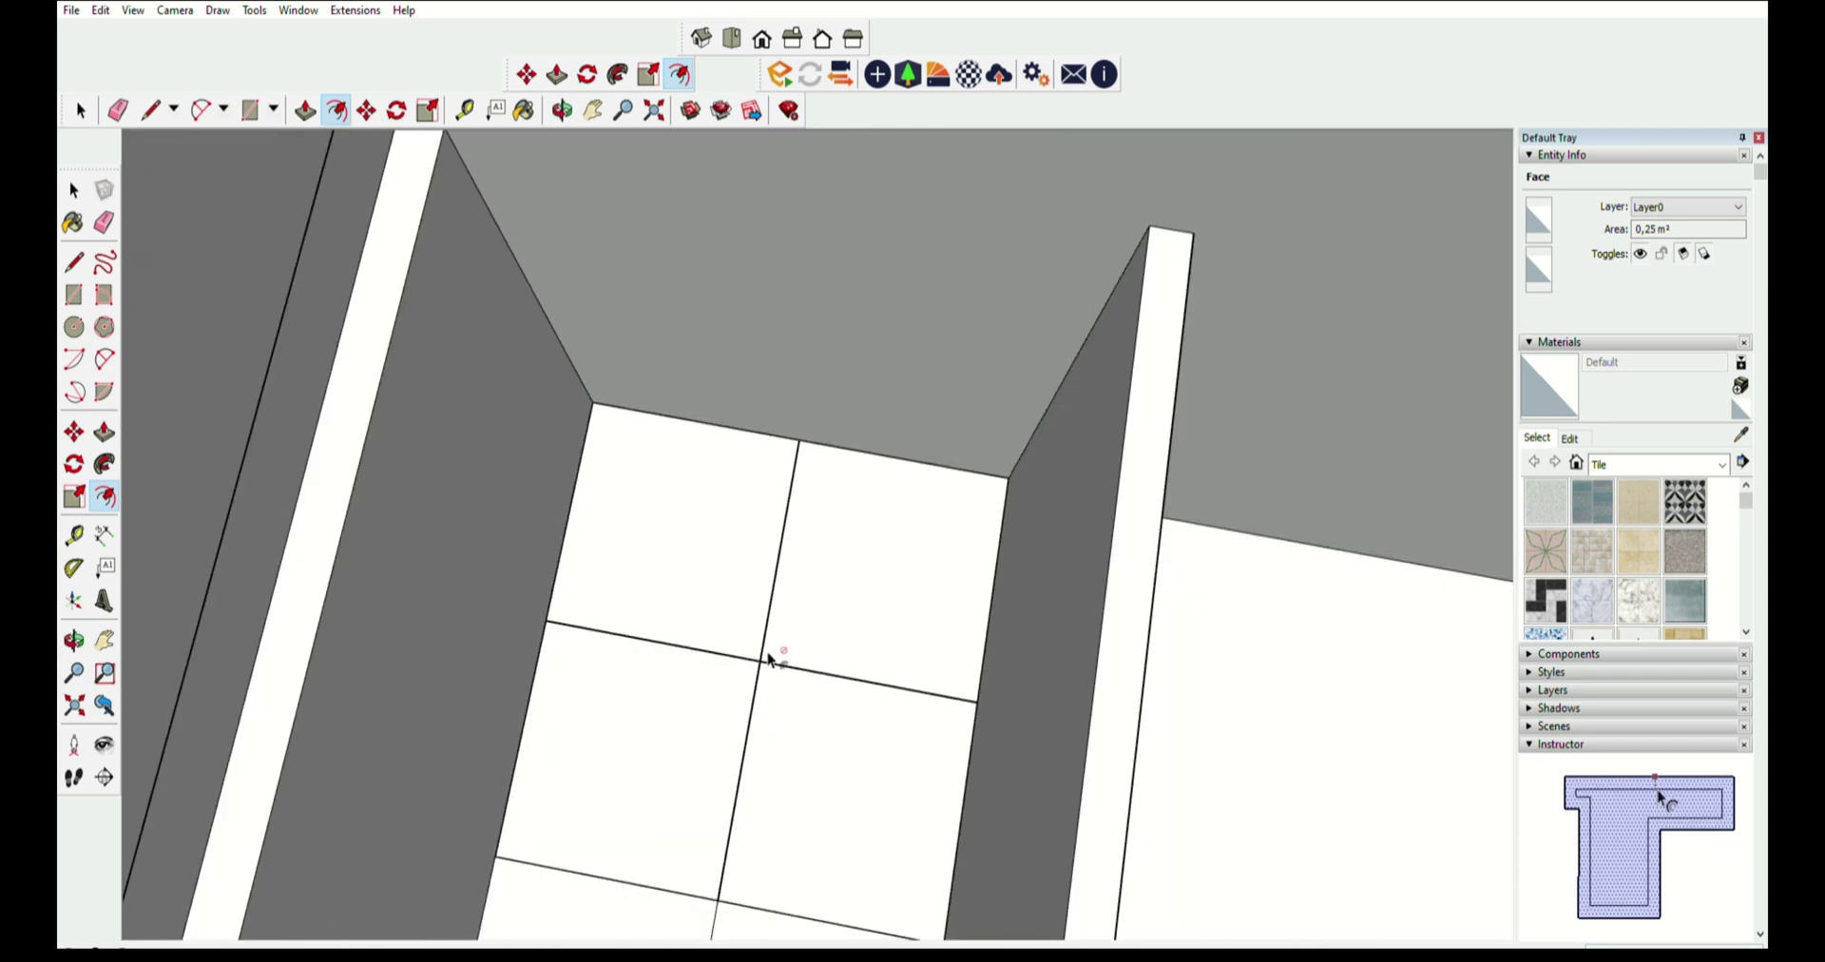
{"action": "scroll", "coordinate": [768, 653], "scroll_direction": "down", "scroll_amount": 3}
{"action": "scroll", "coordinate": [750, 799], "scroll_direction": "up", "scroll_amount": 3}
{"action": "scroll", "coordinate": [739, 766], "scroll_direction": "up", "scroll_amount": 3}
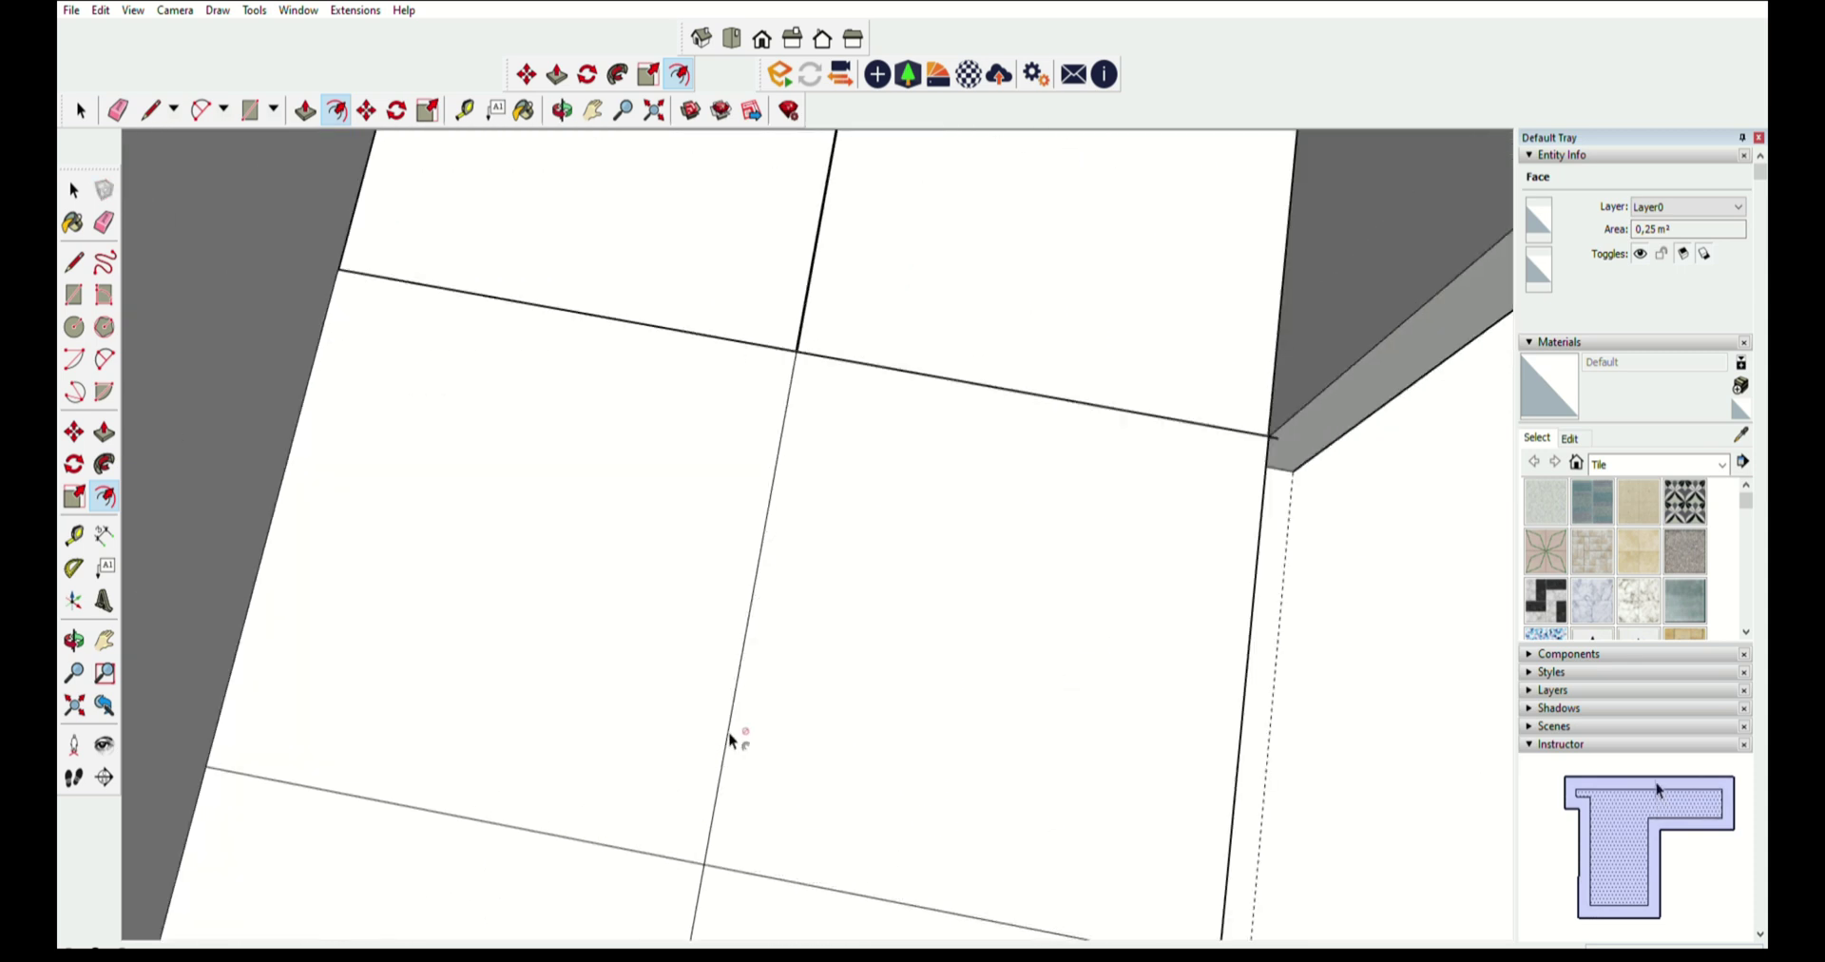
{"action": "scroll", "coordinate": [738, 731], "scroll_direction": "up", "scroll_amount": 2}
{"action": "scroll", "coordinate": [739, 737], "scroll_direction": "up", "scroll_amount": 2}
{"action": "scroll", "coordinate": [722, 751], "scroll_direction": "up", "scroll_amount": 1}
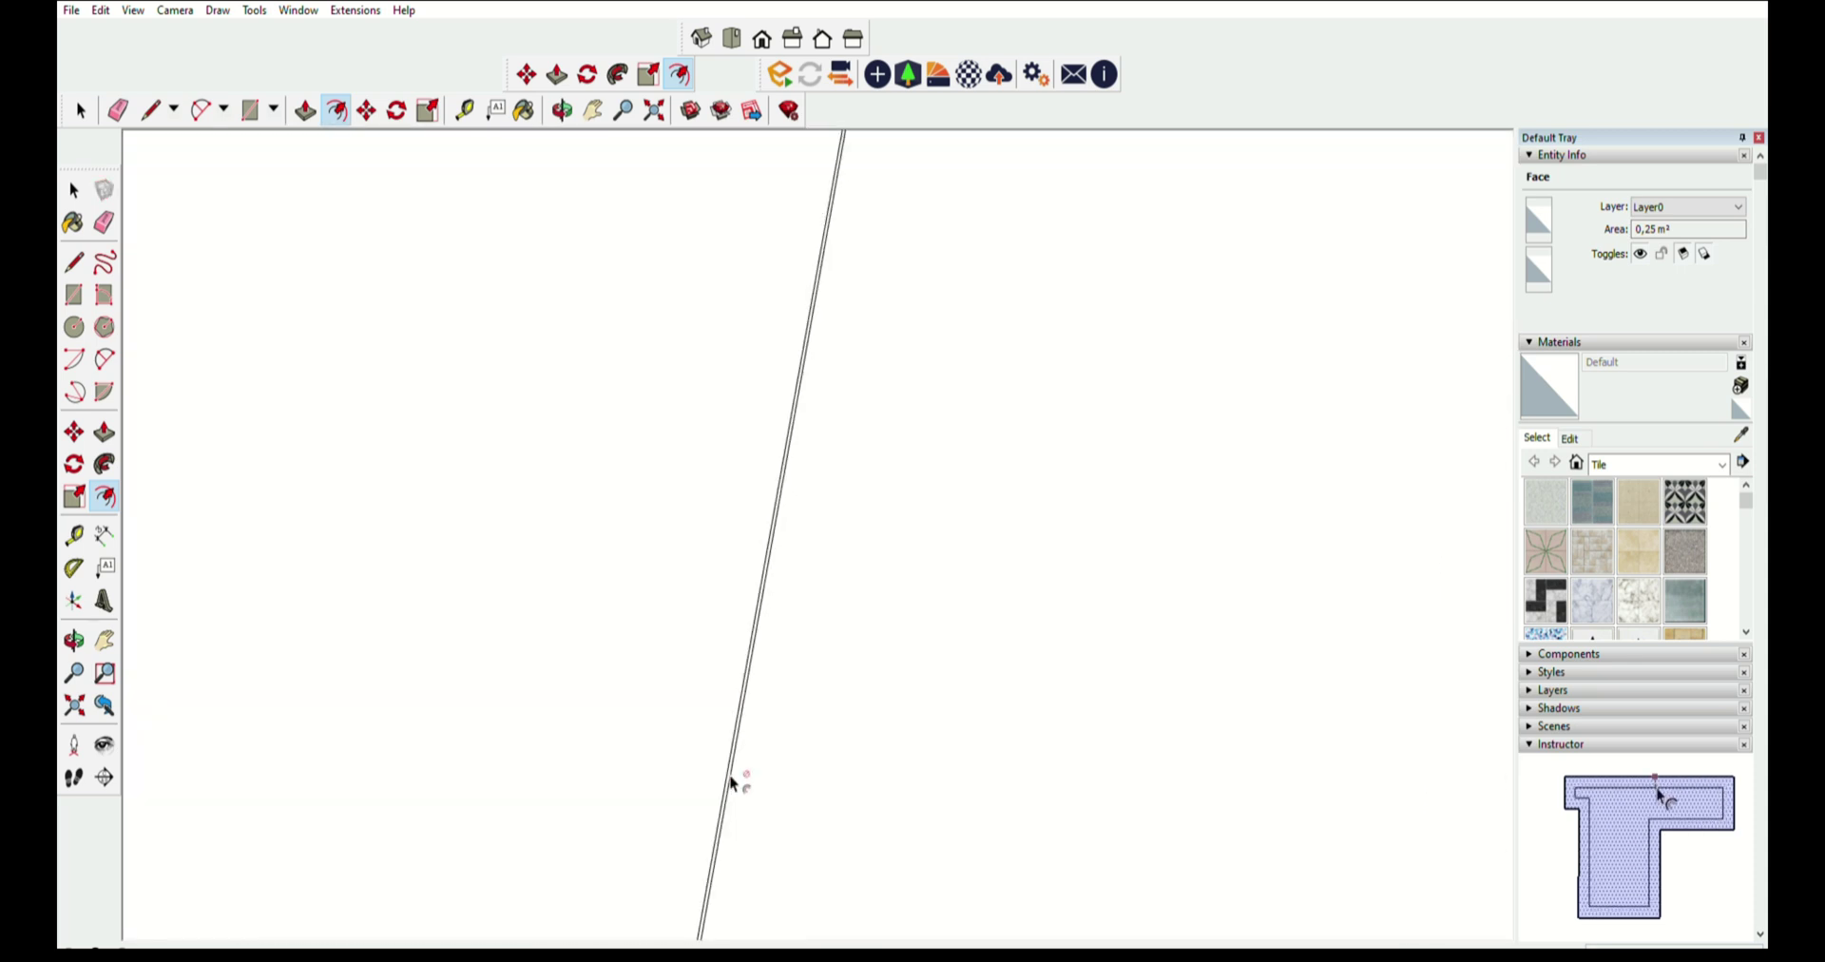
{"action": "scroll", "coordinate": [661, 721], "scroll_direction": "down", "scroll_amount": 3}
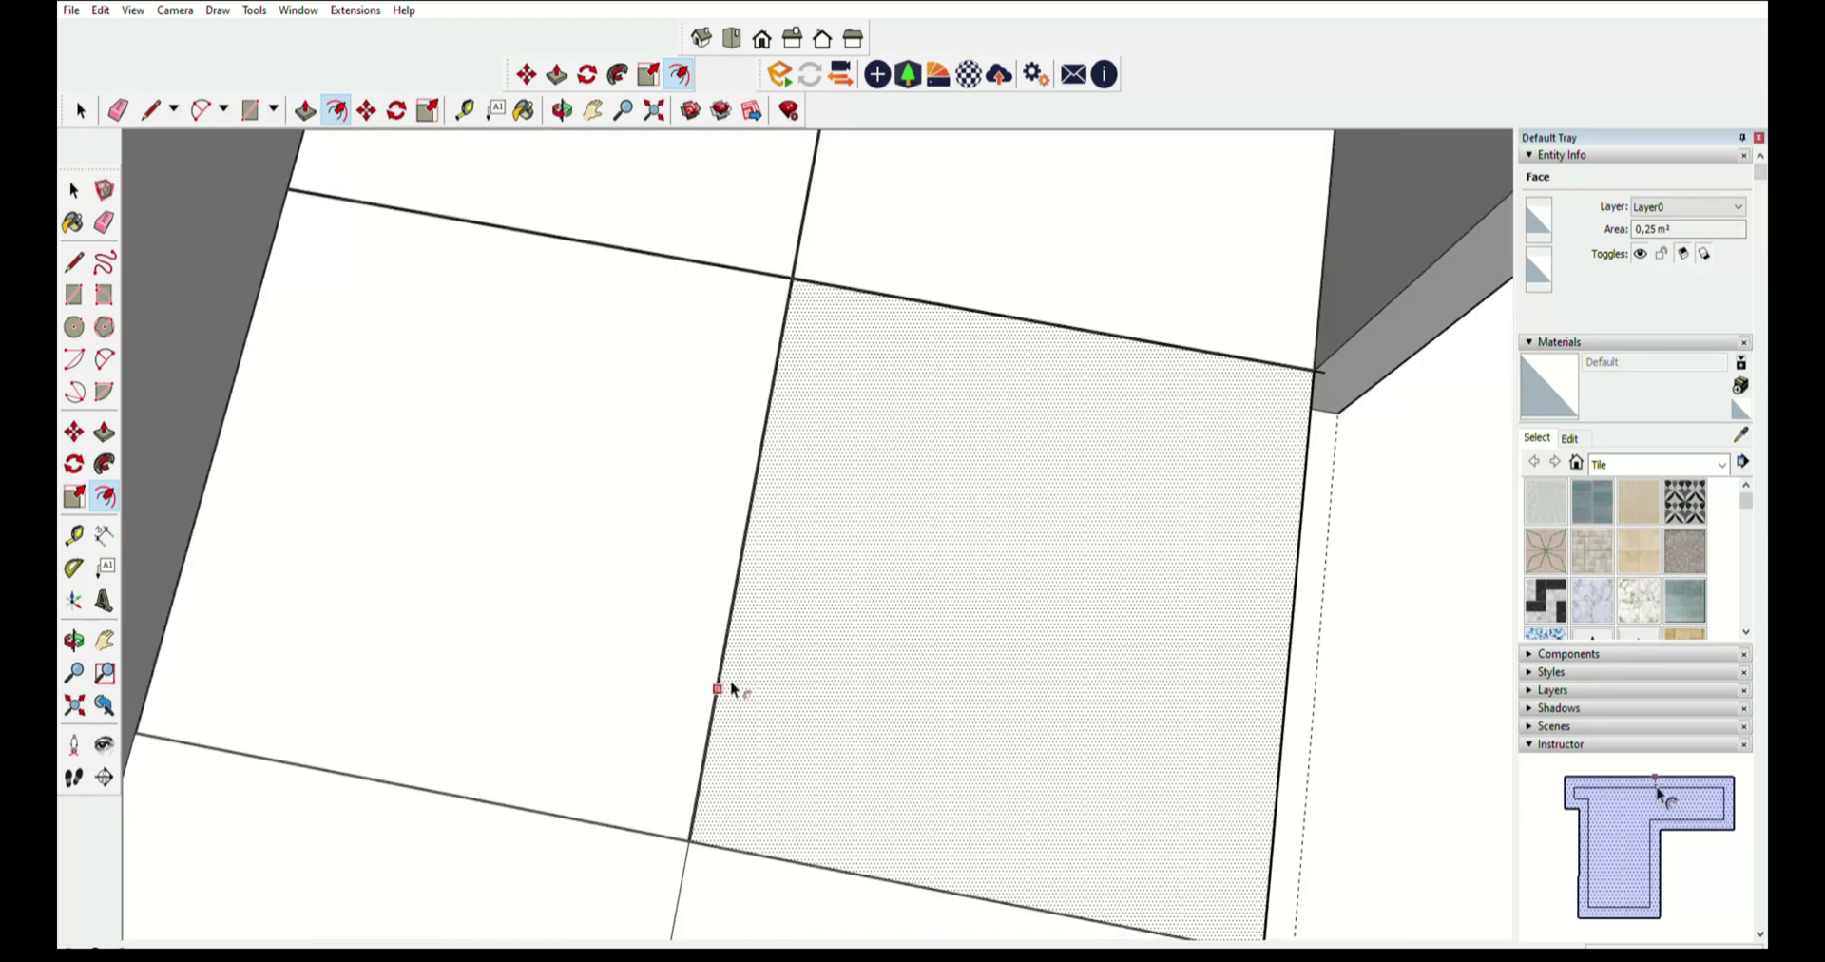
{"action": "scroll", "coordinate": [734, 692], "scroll_direction": "down", "scroll_amount": 2}
{"action": "scroll", "coordinate": [733, 796], "scroll_direction": "up", "scroll_amount": 2}
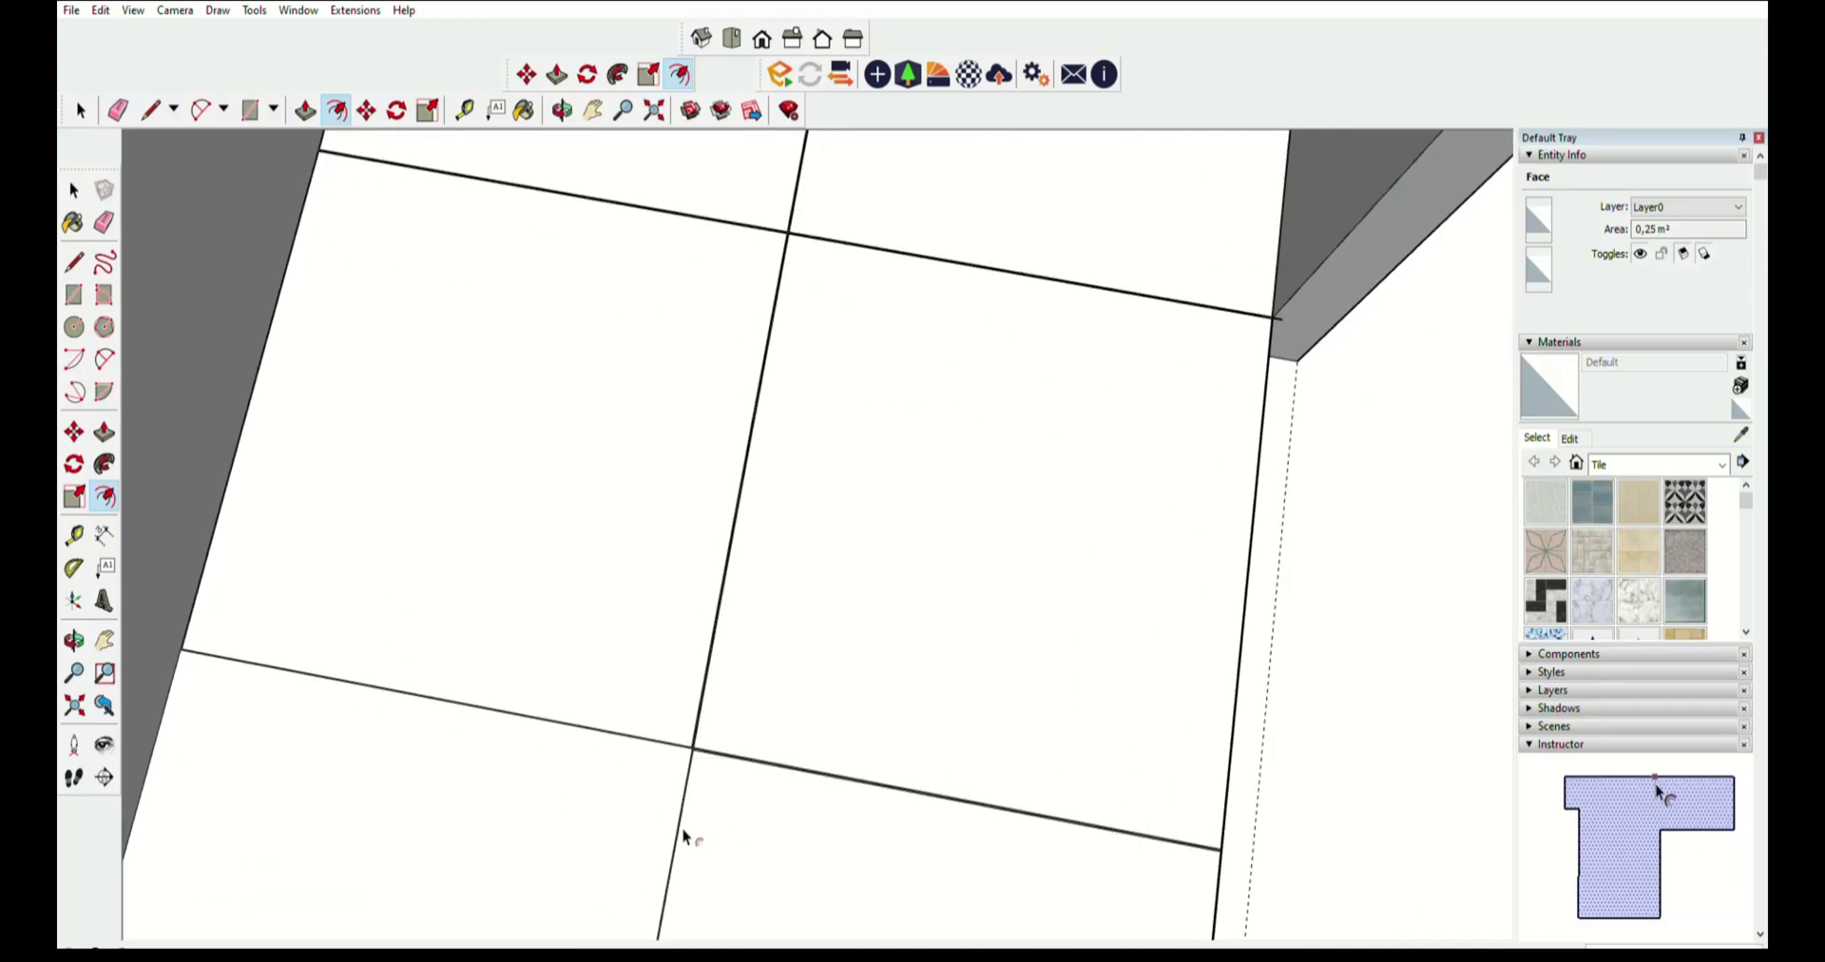
{"action": "scroll", "coordinate": [682, 827], "scroll_direction": "up", "scroll_amount": 2}
{"action": "scroll", "coordinate": [709, 738], "scroll_direction": "up", "scroll_amount": 1}
{"action": "scroll", "coordinate": [725, 725], "scroll_direction": "up", "scroll_amount": 1}
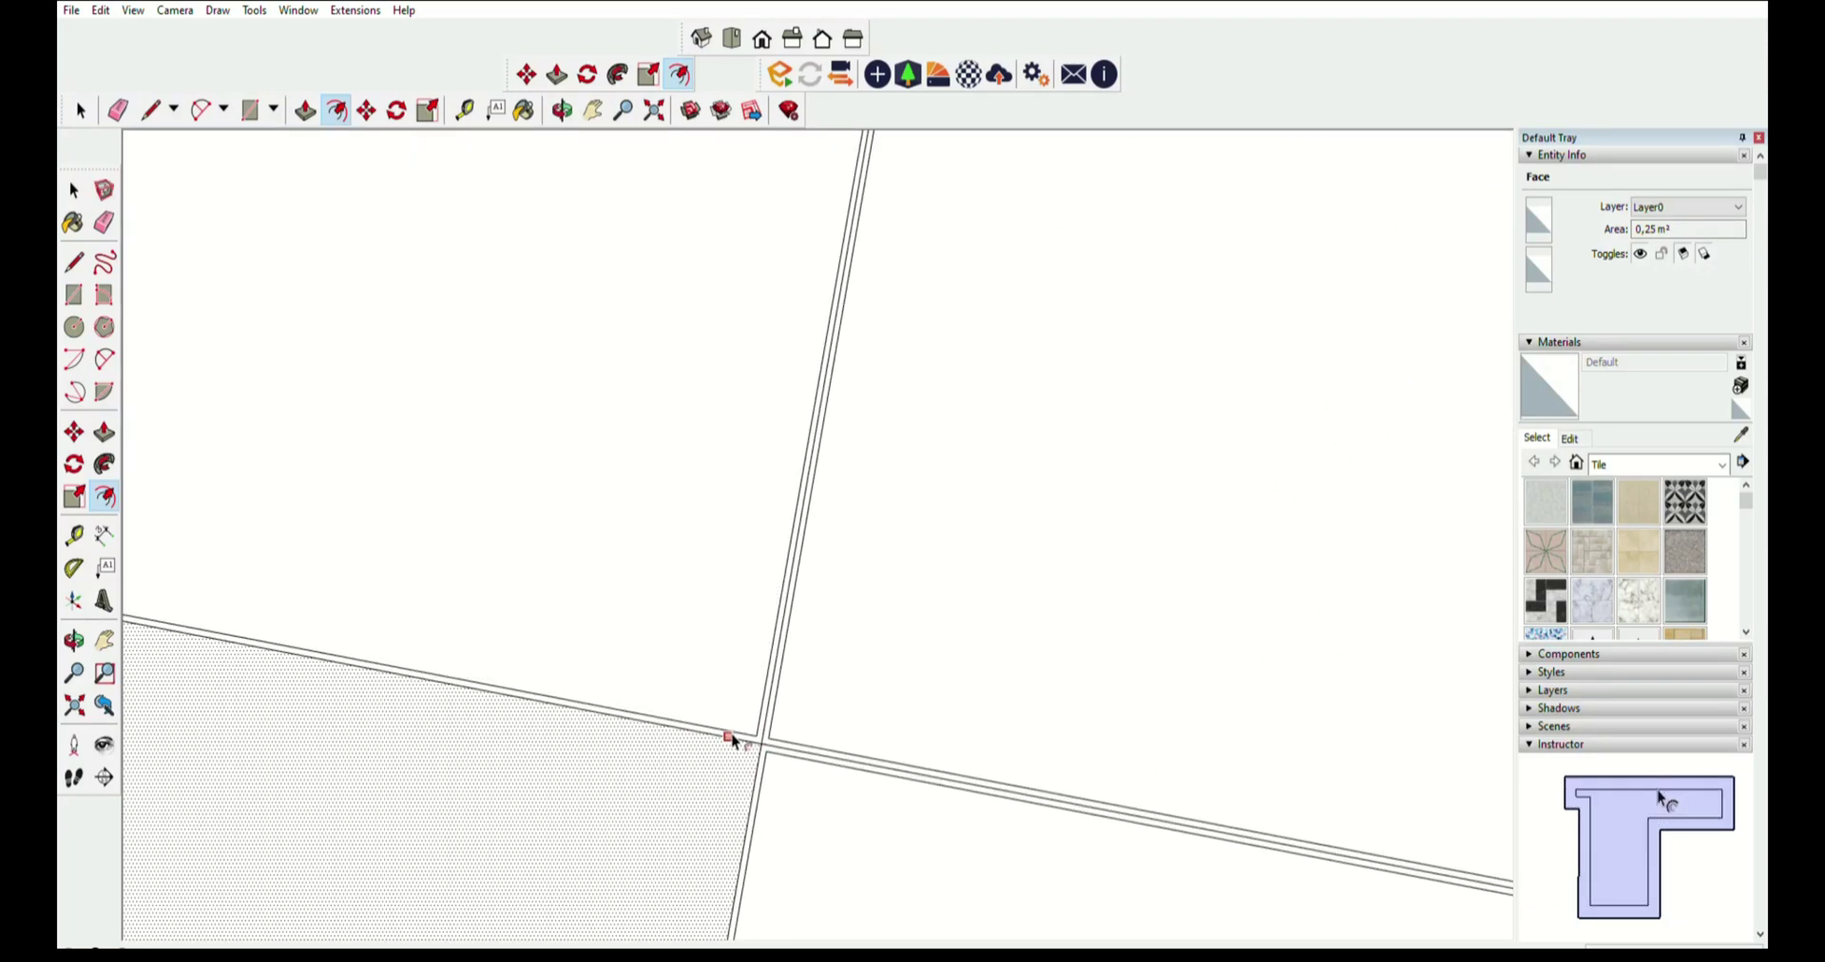
{"action": "scroll", "coordinate": [665, 713], "scroll_direction": "down", "scroll_amount": 1}
{"action": "scroll", "coordinate": [685, 703], "scroll_direction": "down", "scroll_amount": 2}
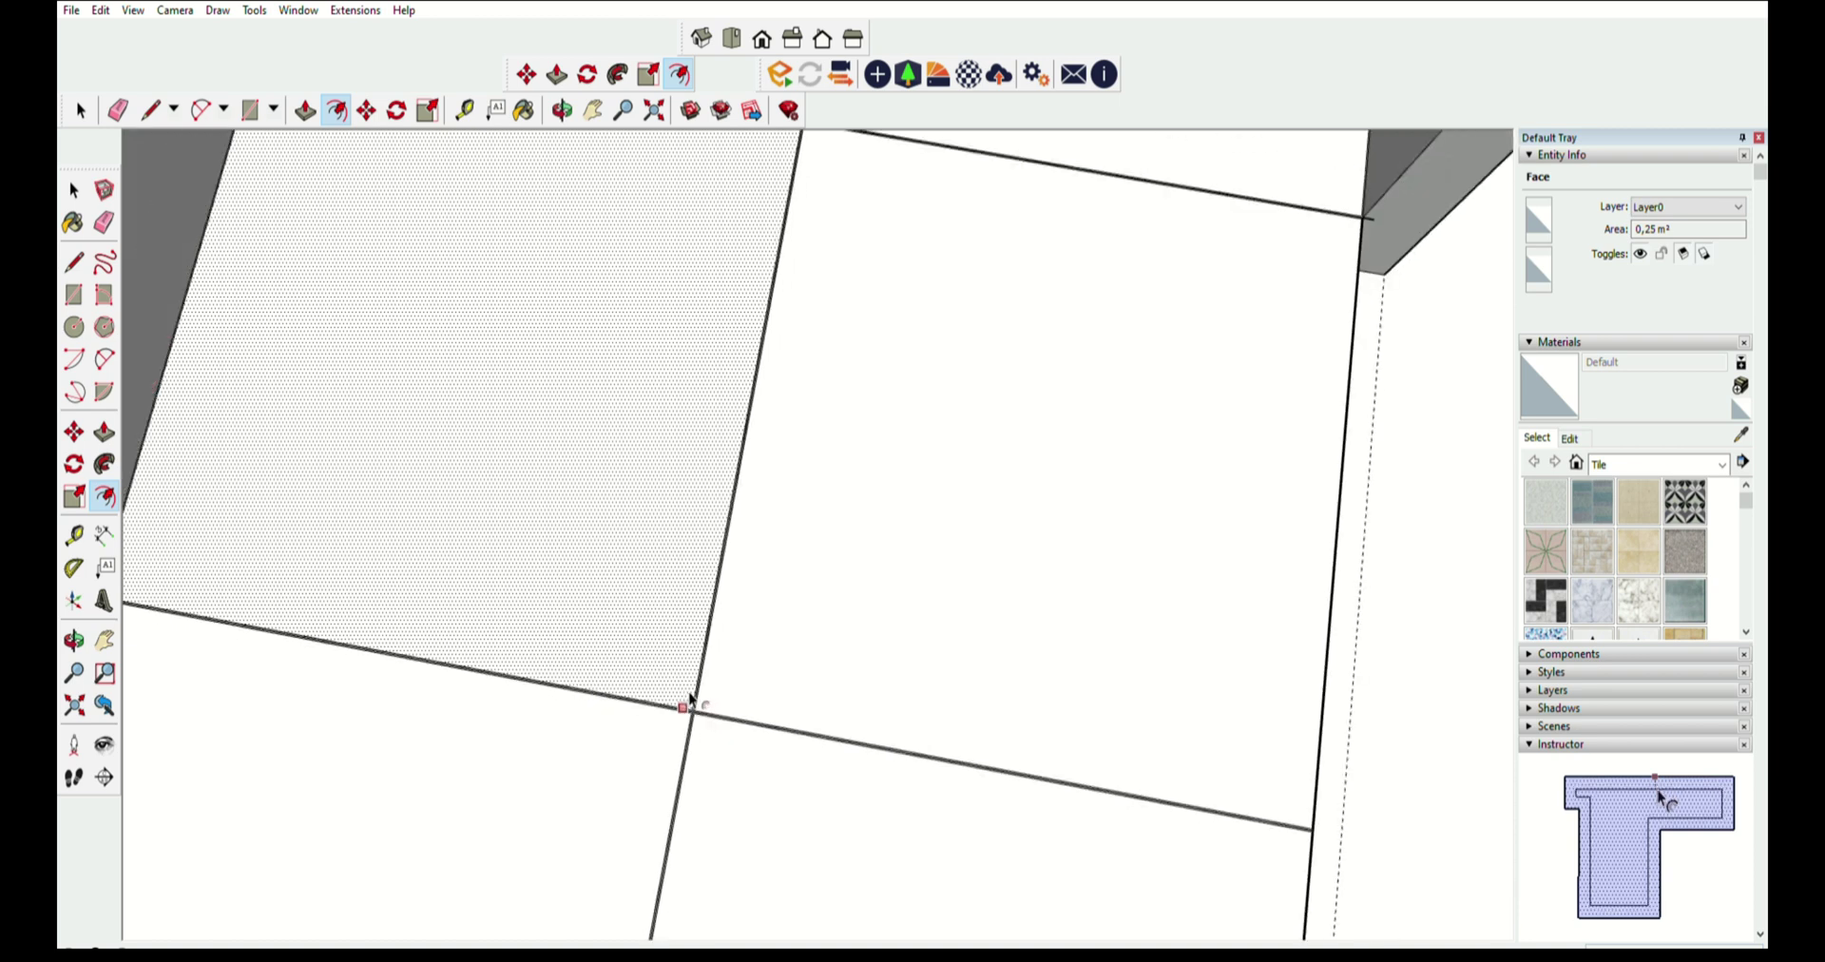
{"action": "scroll", "coordinate": [684, 703], "scroll_direction": "down", "scroll_amount": 3}
{"action": "scroll", "coordinate": [711, 747], "scroll_direction": "down", "scroll_amount": 2}
{"action": "mouse_move", "coordinate": [711, 747]}
{"action": "middle_mouse_down"}
{"action": "mouse_move", "coordinate": [549, 732]}
{"action": "mouse_move", "coordinate": [937, 693]}
{"action": "mouse_move", "coordinate": [766, 623]}
{"action": "middle_mouse_up"}
{"action": "scroll", "coordinate": [620, 725], "scroll_direction": "up", "scroll_amount": 2}
{"action": "scroll", "coordinate": [665, 746], "scroll_direction": "up", "scroll_amount": 2}
{"action": "scroll", "coordinate": [671, 737], "scroll_direction": "up", "scroll_amount": 1}
{"action": "scroll", "coordinate": [672, 739], "scroll_direction": "down", "scroll_amount": 3}
{"action": "scroll", "coordinate": [671, 740], "scroll_direction": "down", "scroll_amount": 3}
{"action": "scroll", "coordinate": [713, 732], "scroll_direction": "down", "scroll_amount": 2}
{"action": "scroll", "coordinate": [778, 610], "scroll_direction": "up", "scroll_amount": 4}
{"action": "scroll", "coordinate": [777, 610], "scroll_direction": "up", "scroll_amount": 2}
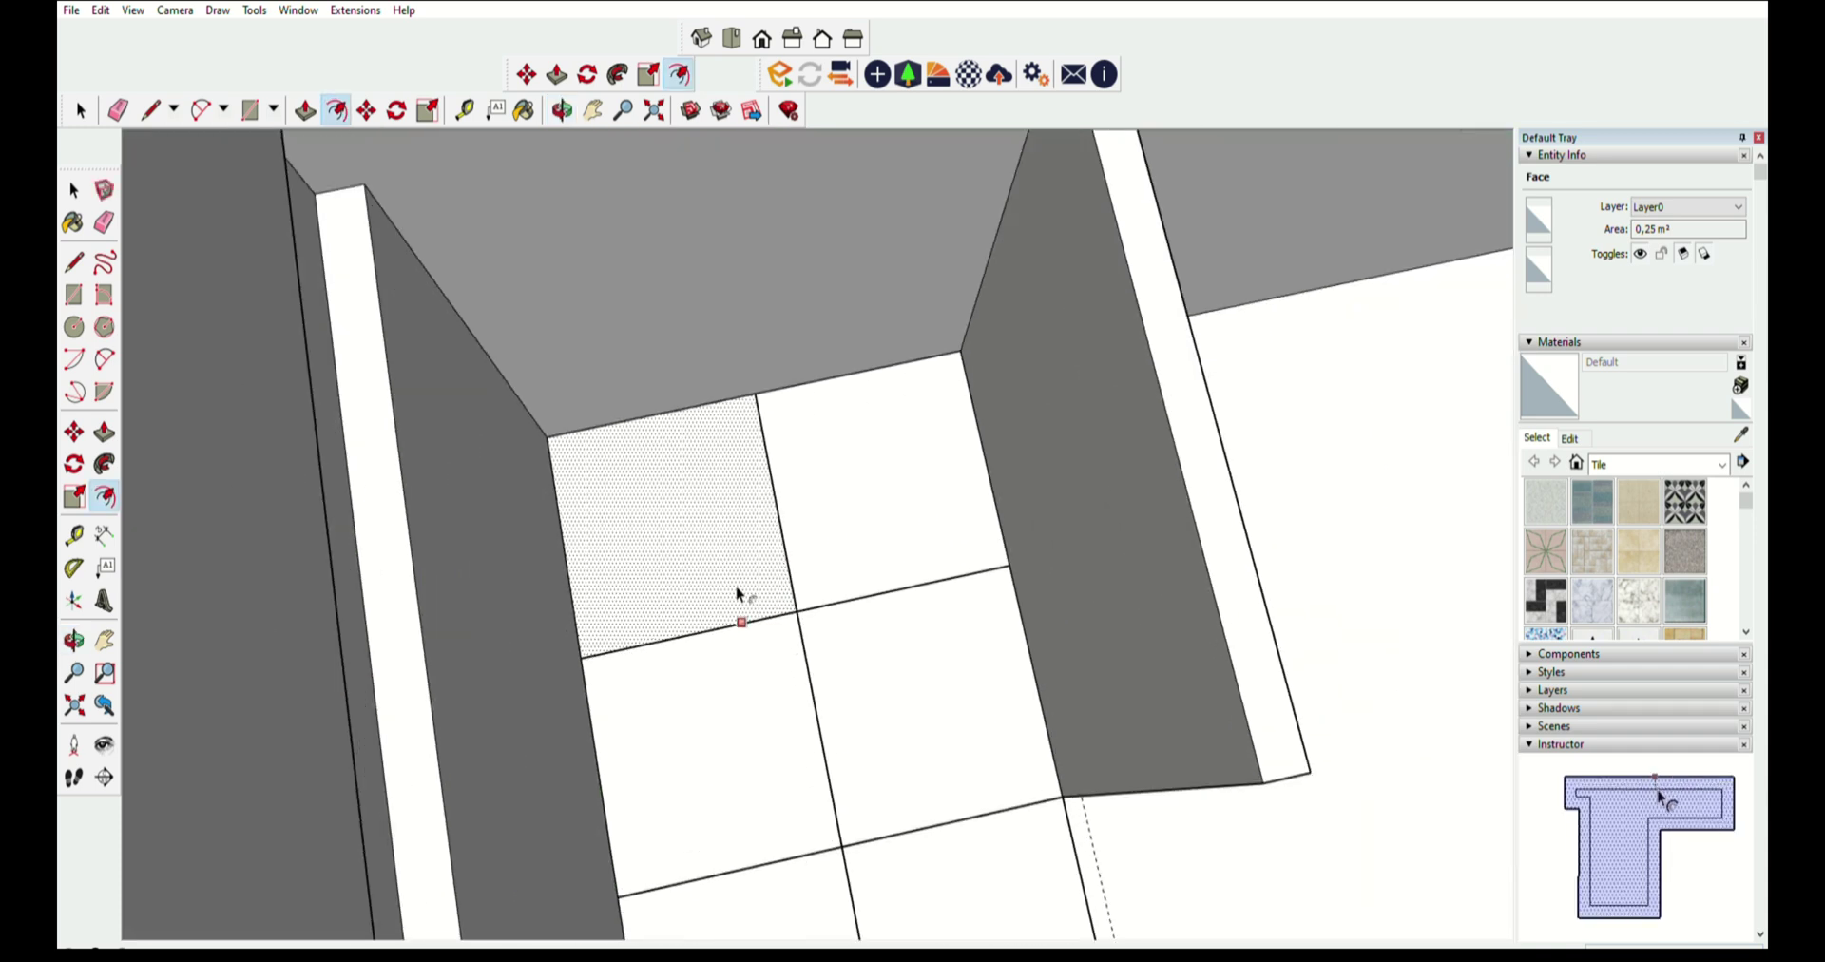
- Outline a long thin strip across the joint of the two back floor tiles
{"action": "left_click", "coordinate": [75, 258]}
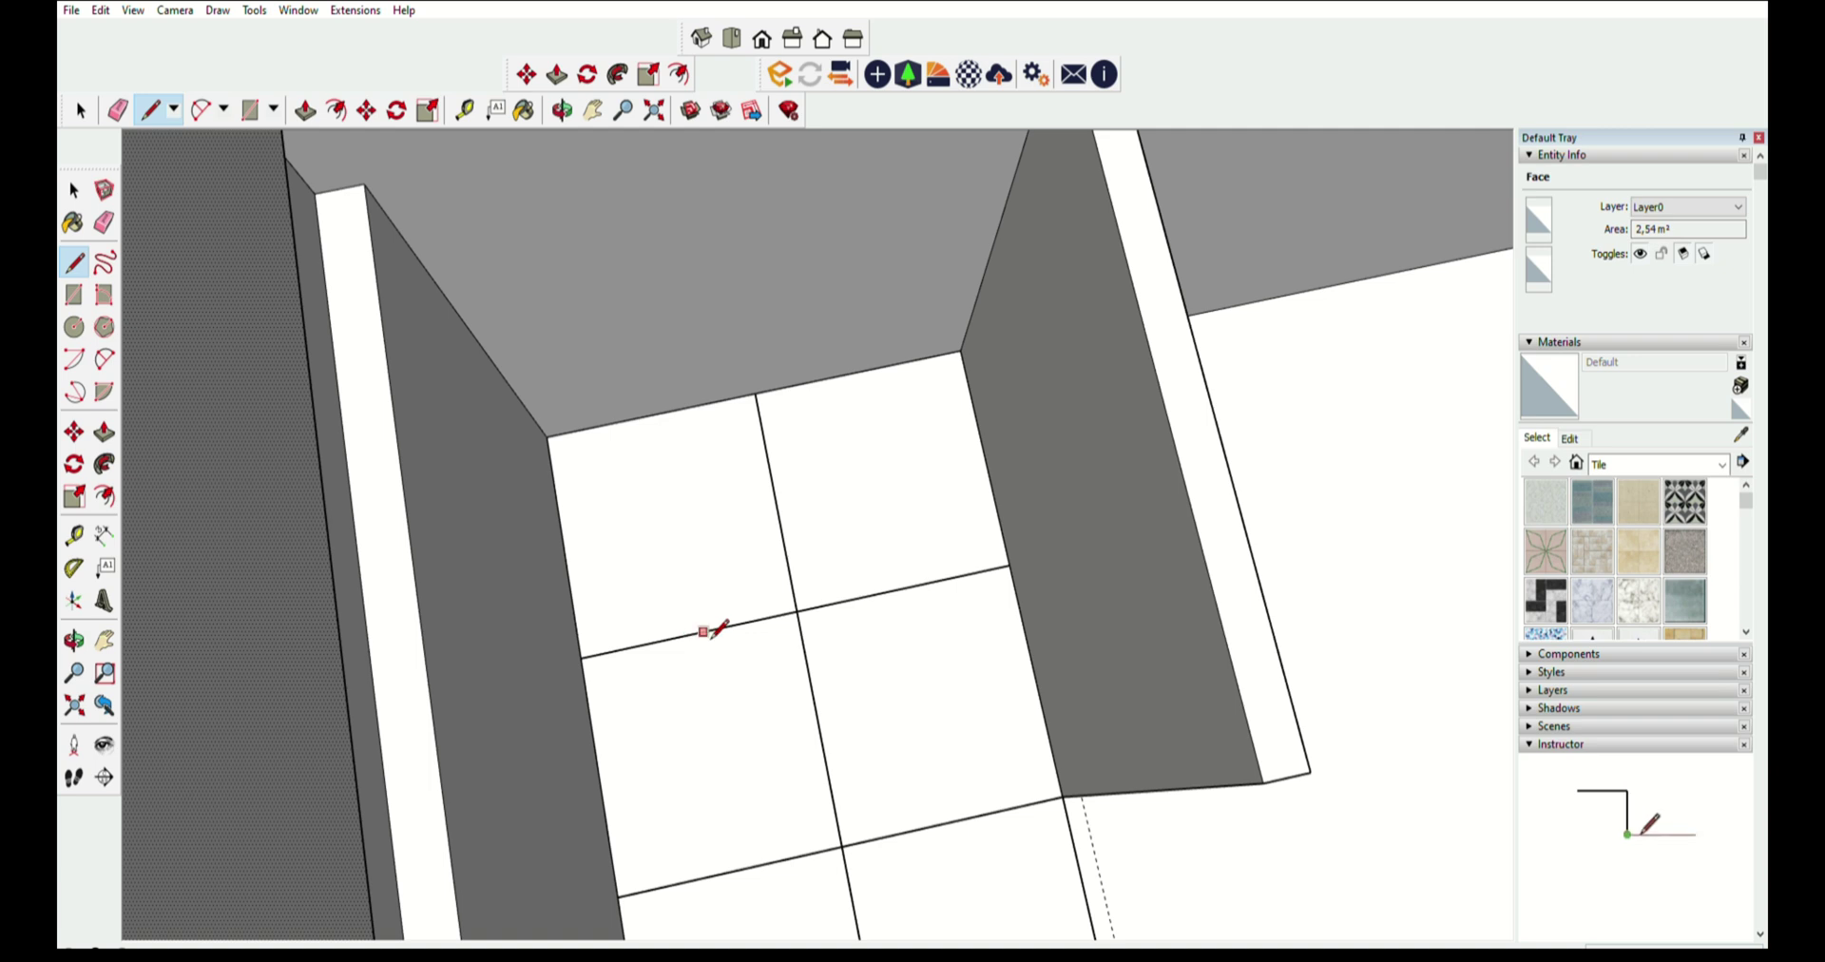
{"action": "scroll", "coordinate": [628, 605], "scroll_direction": "up", "scroll_amount": 2}
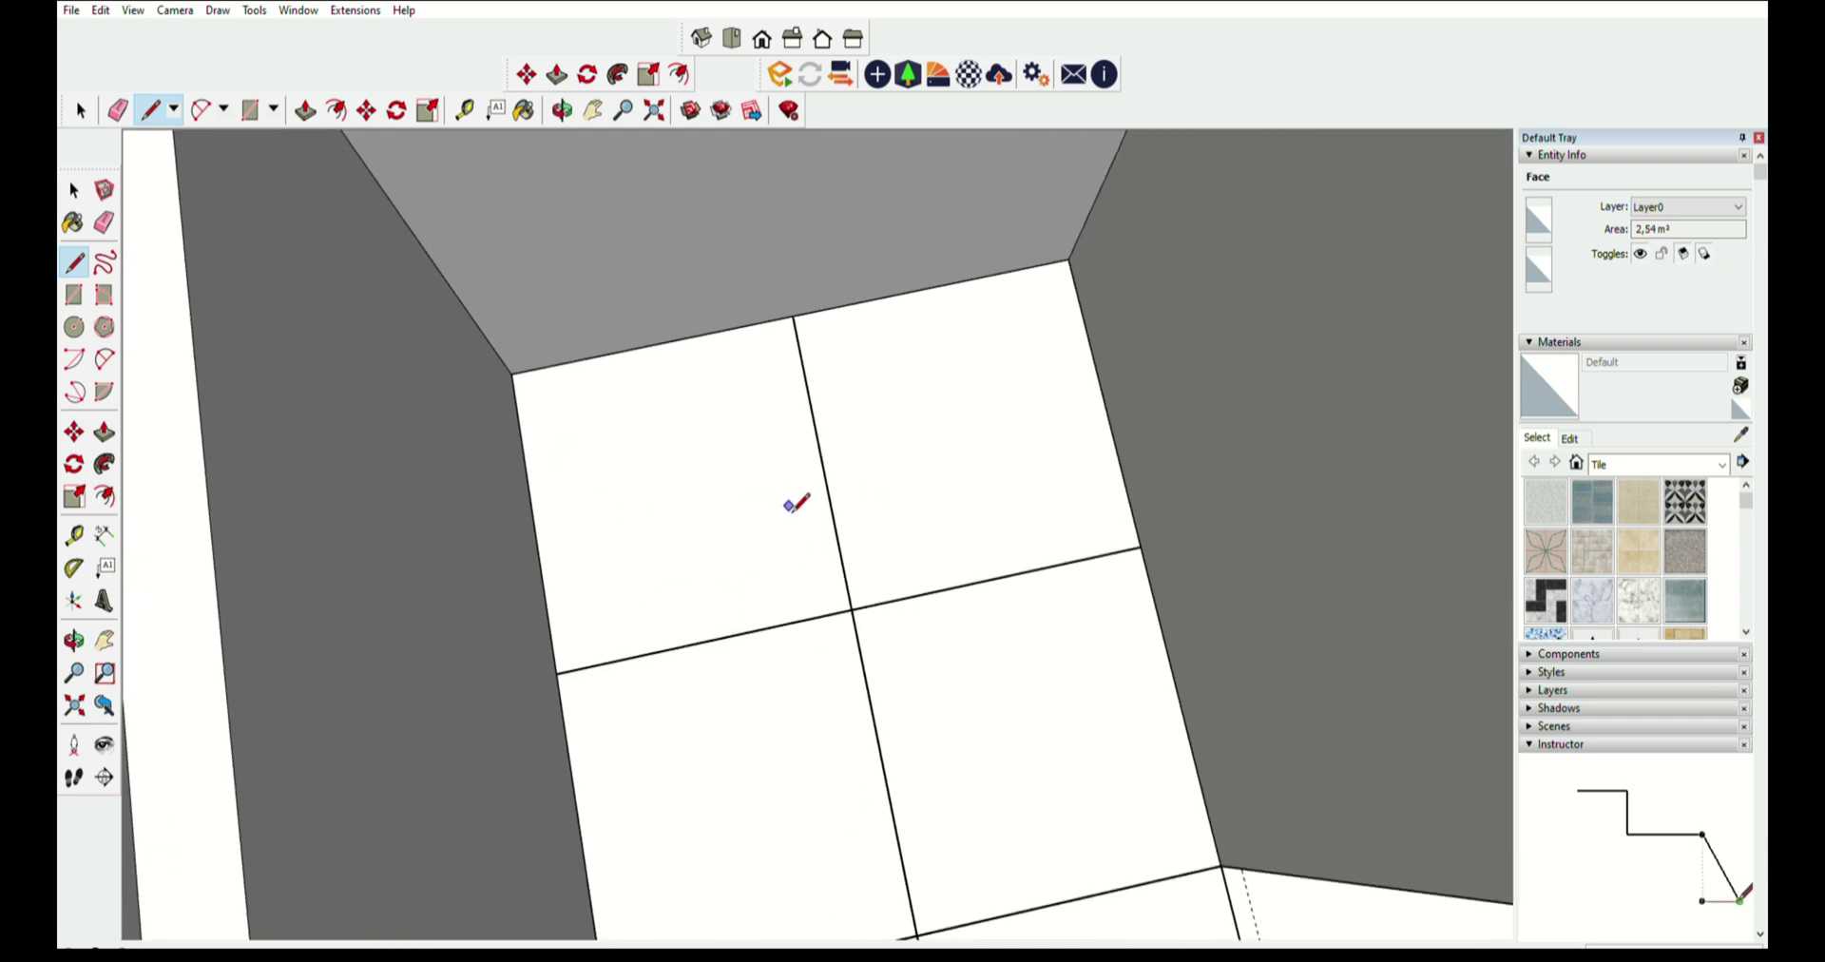
{"action": "scroll", "coordinate": [860, 480], "scroll_direction": "down", "scroll_amount": 1}
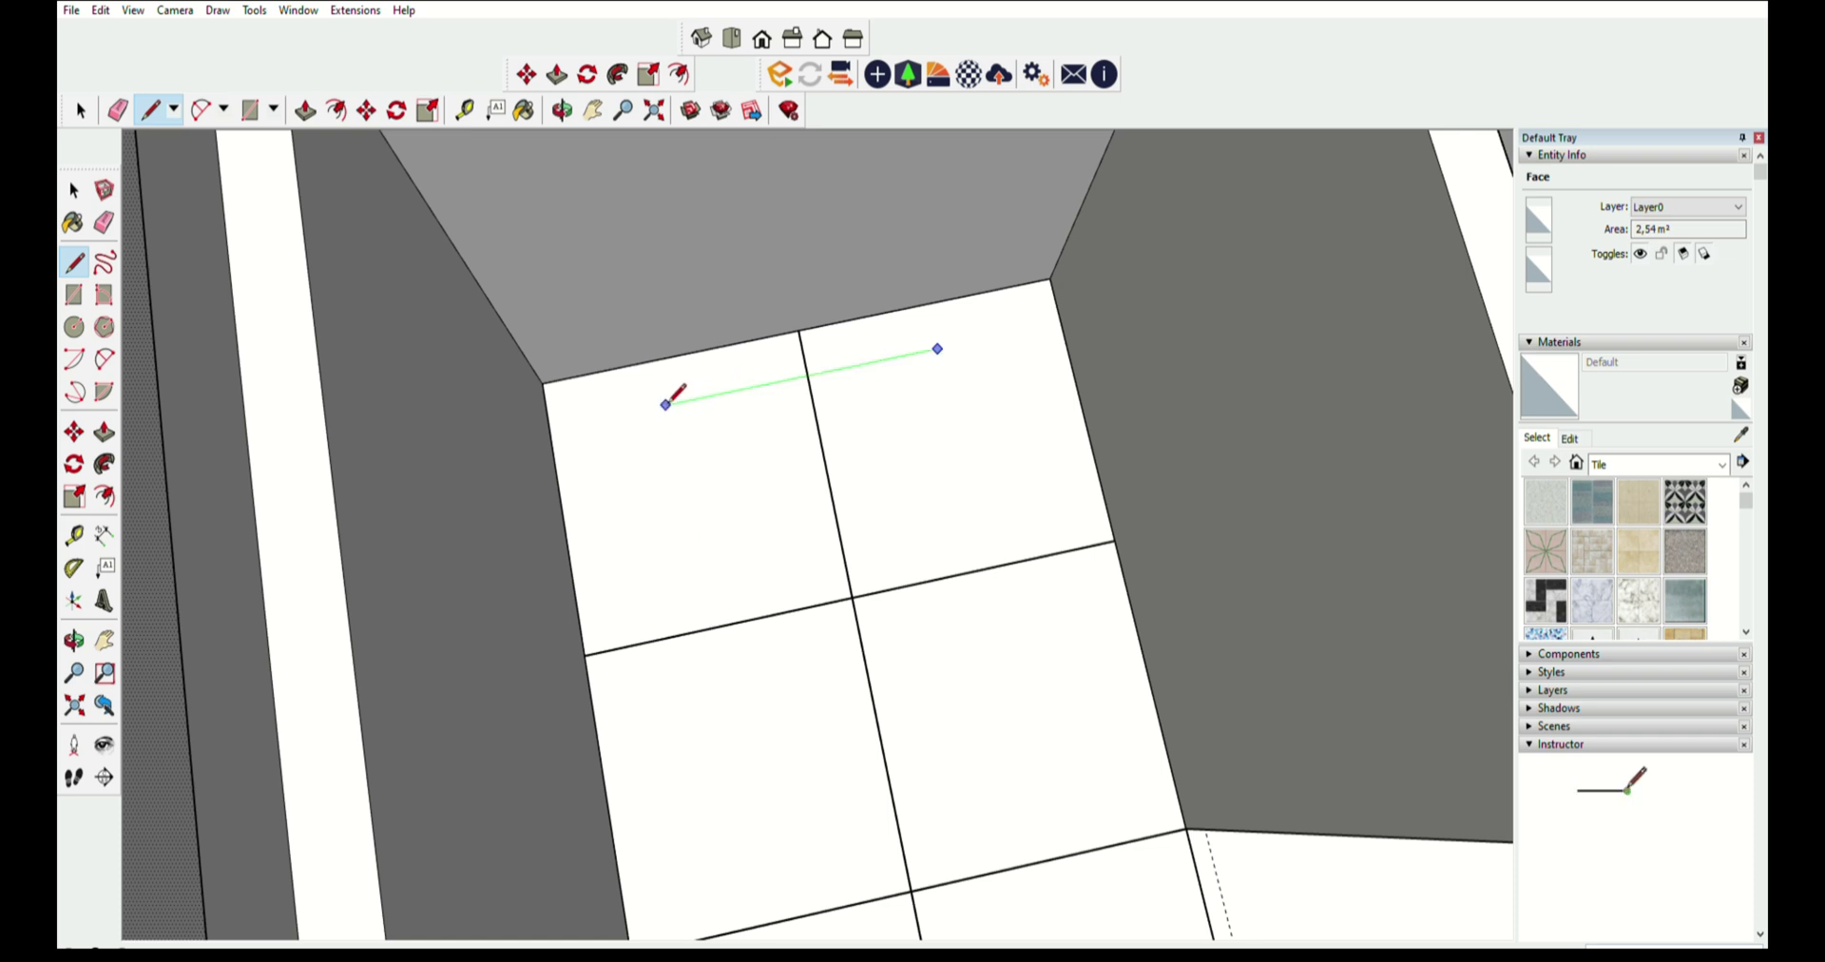
{"action": "left_click", "coordinate": [679, 401]}
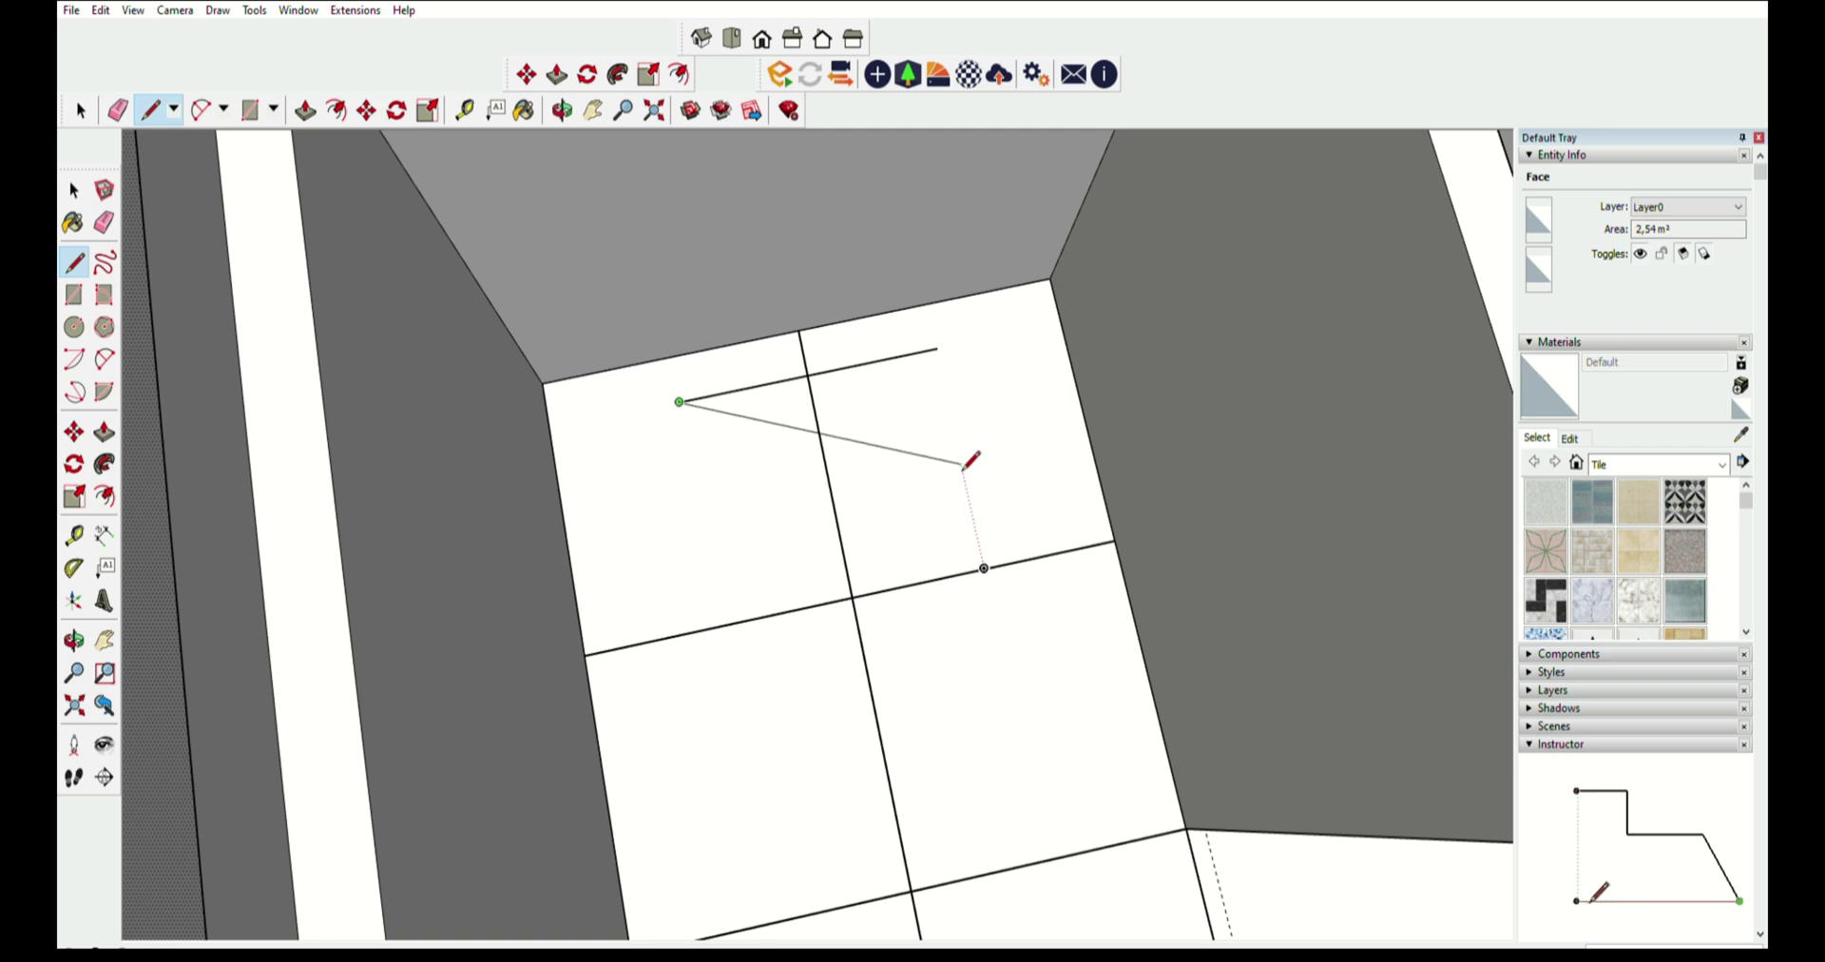
{"action": "scroll", "coordinate": [937, 352], "scroll_direction": "up", "scroll_amount": 1}
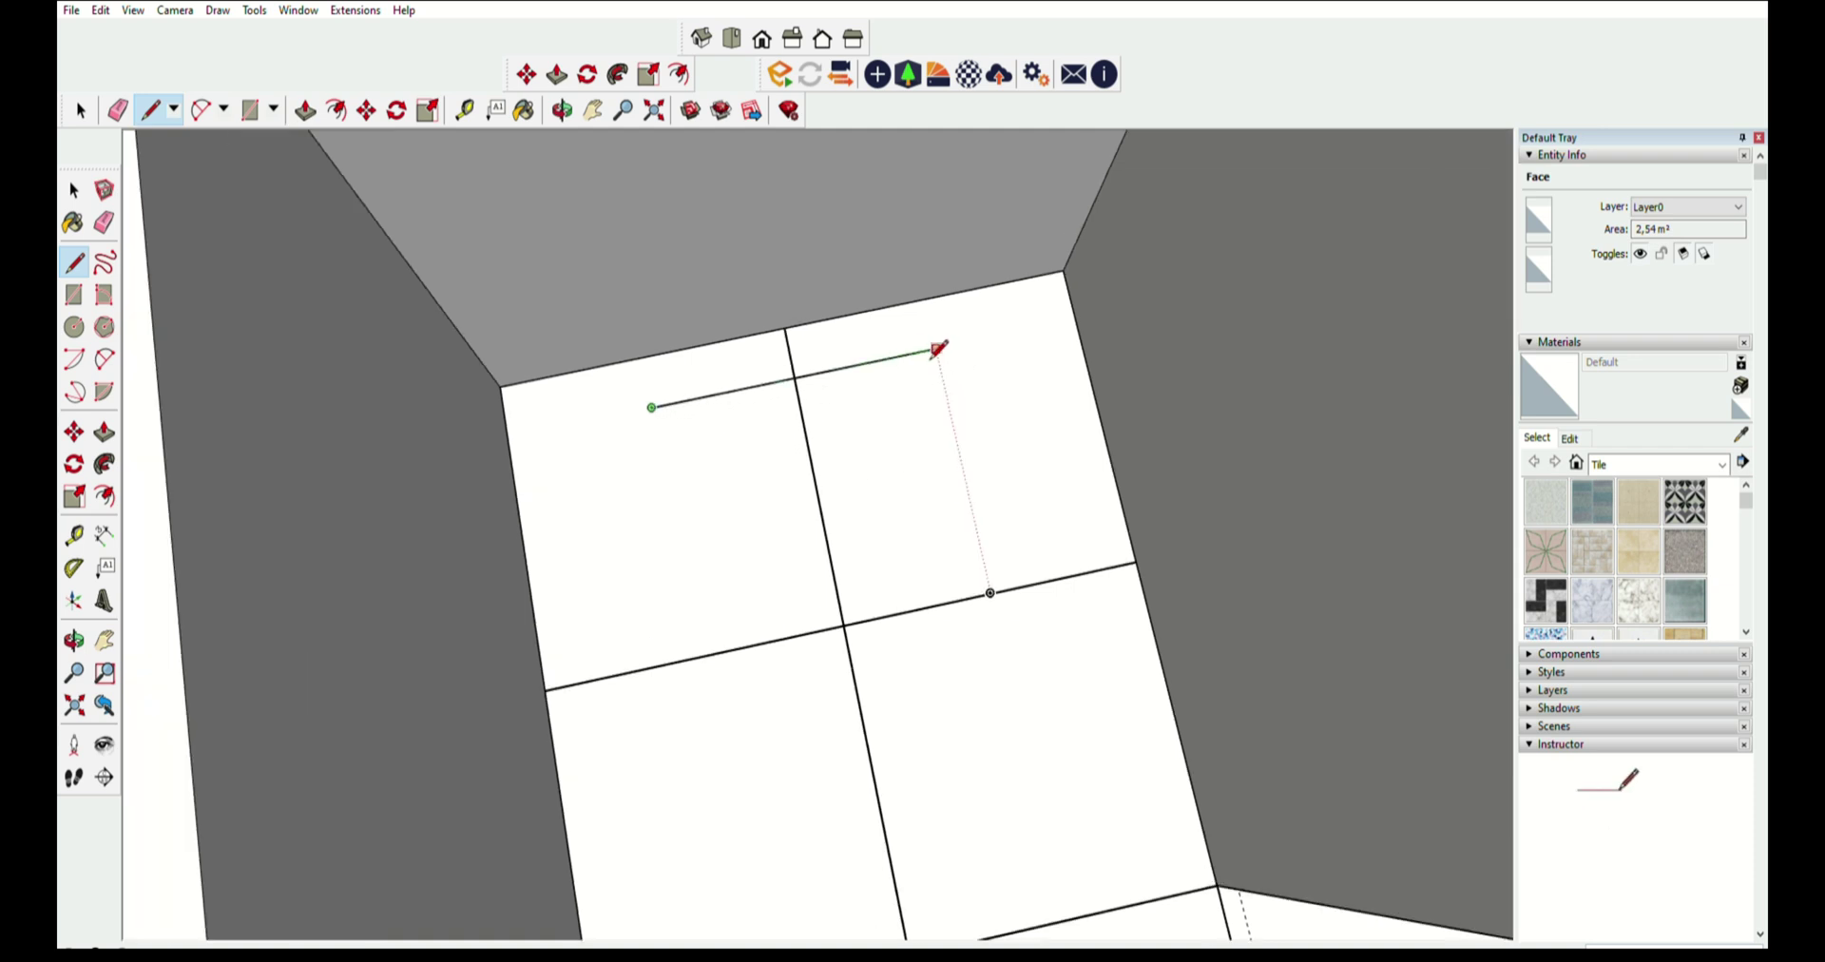
{"action": "scroll", "coordinate": [907, 392], "scroll_direction": "up", "scroll_amount": 1}
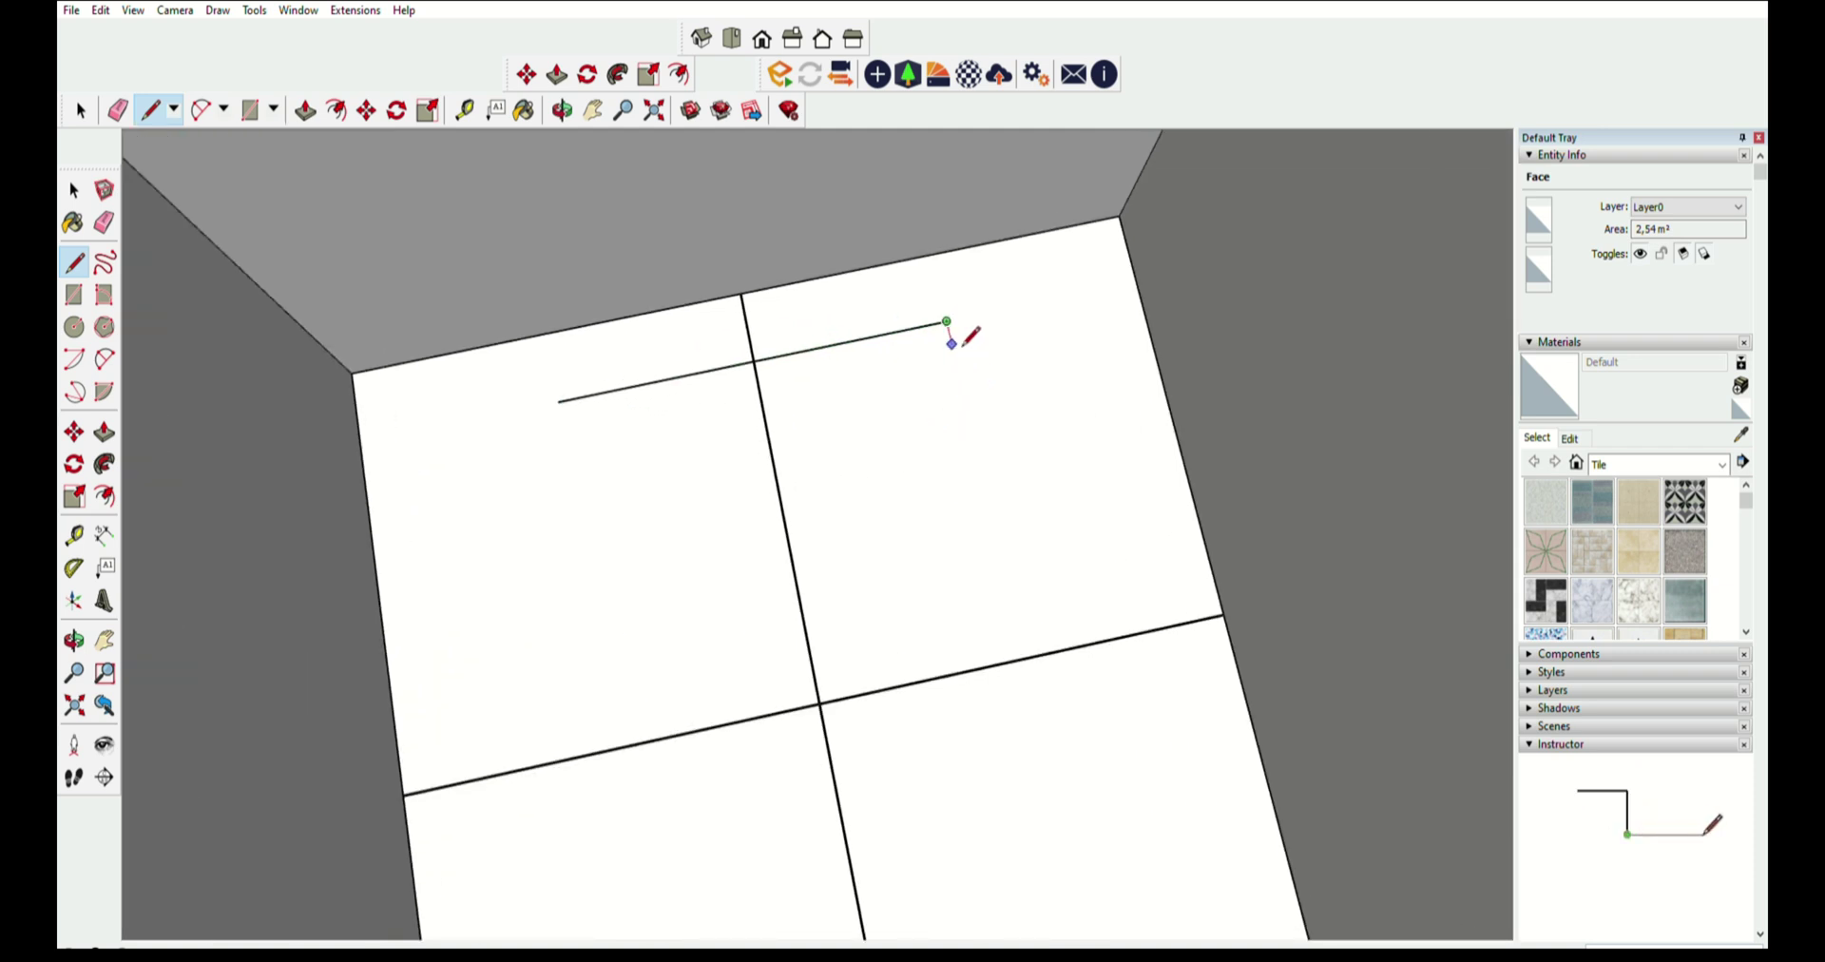
{"action": "left_click", "coordinate": [956, 360]}
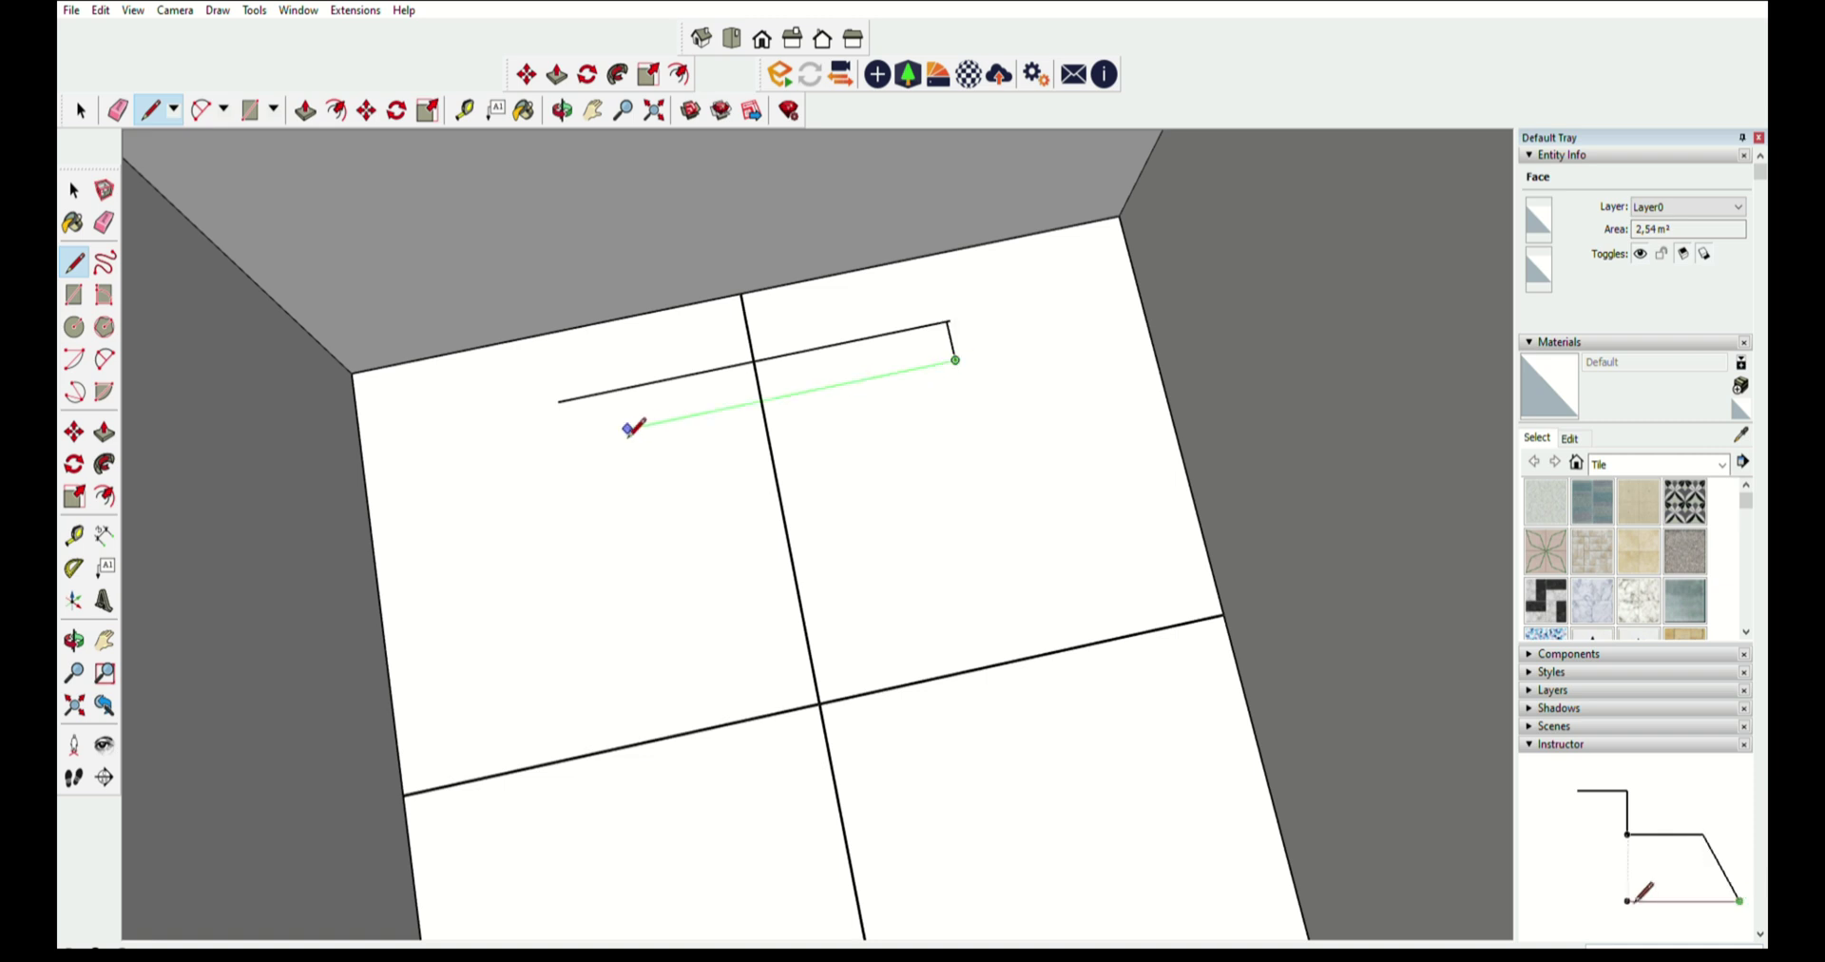
{"action": "left_click", "coordinate": [564, 443]}
{"action": "left_click", "coordinate": [561, 402]}
- Erase the leftover stray edges around the strip
{"action": "left_click", "coordinate": [104, 221]}
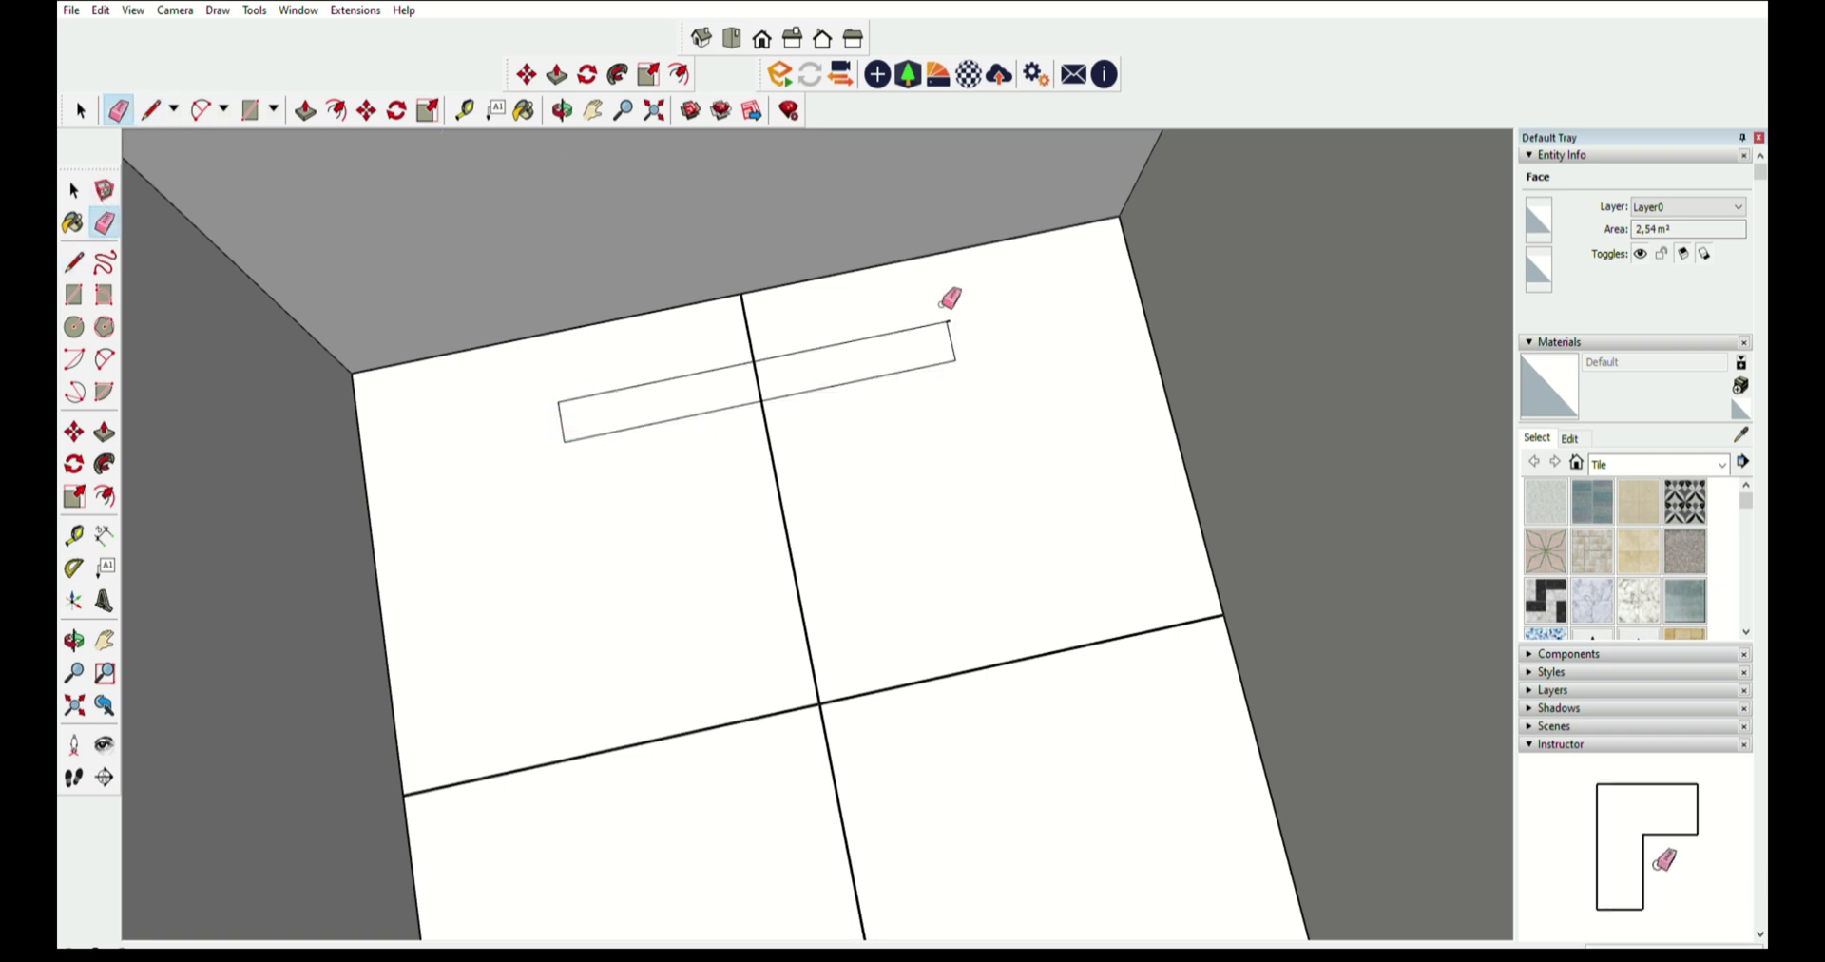
{"action": "scroll", "coordinate": [955, 314], "scroll_direction": "up", "scroll_amount": 2}
{"action": "scroll", "coordinate": [961, 323], "scroll_direction": "up", "scroll_amount": 2}
{"action": "scroll", "coordinate": [979, 342], "scroll_direction": "down", "scroll_amount": 3}
{"action": "scroll", "coordinate": [739, 394], "scroll_direction": "up", "scroll_amount": 1}
{"action": "scroll", "coordinate": [677, 378], "scroll_direction": "down", "scroll_amount": 2}
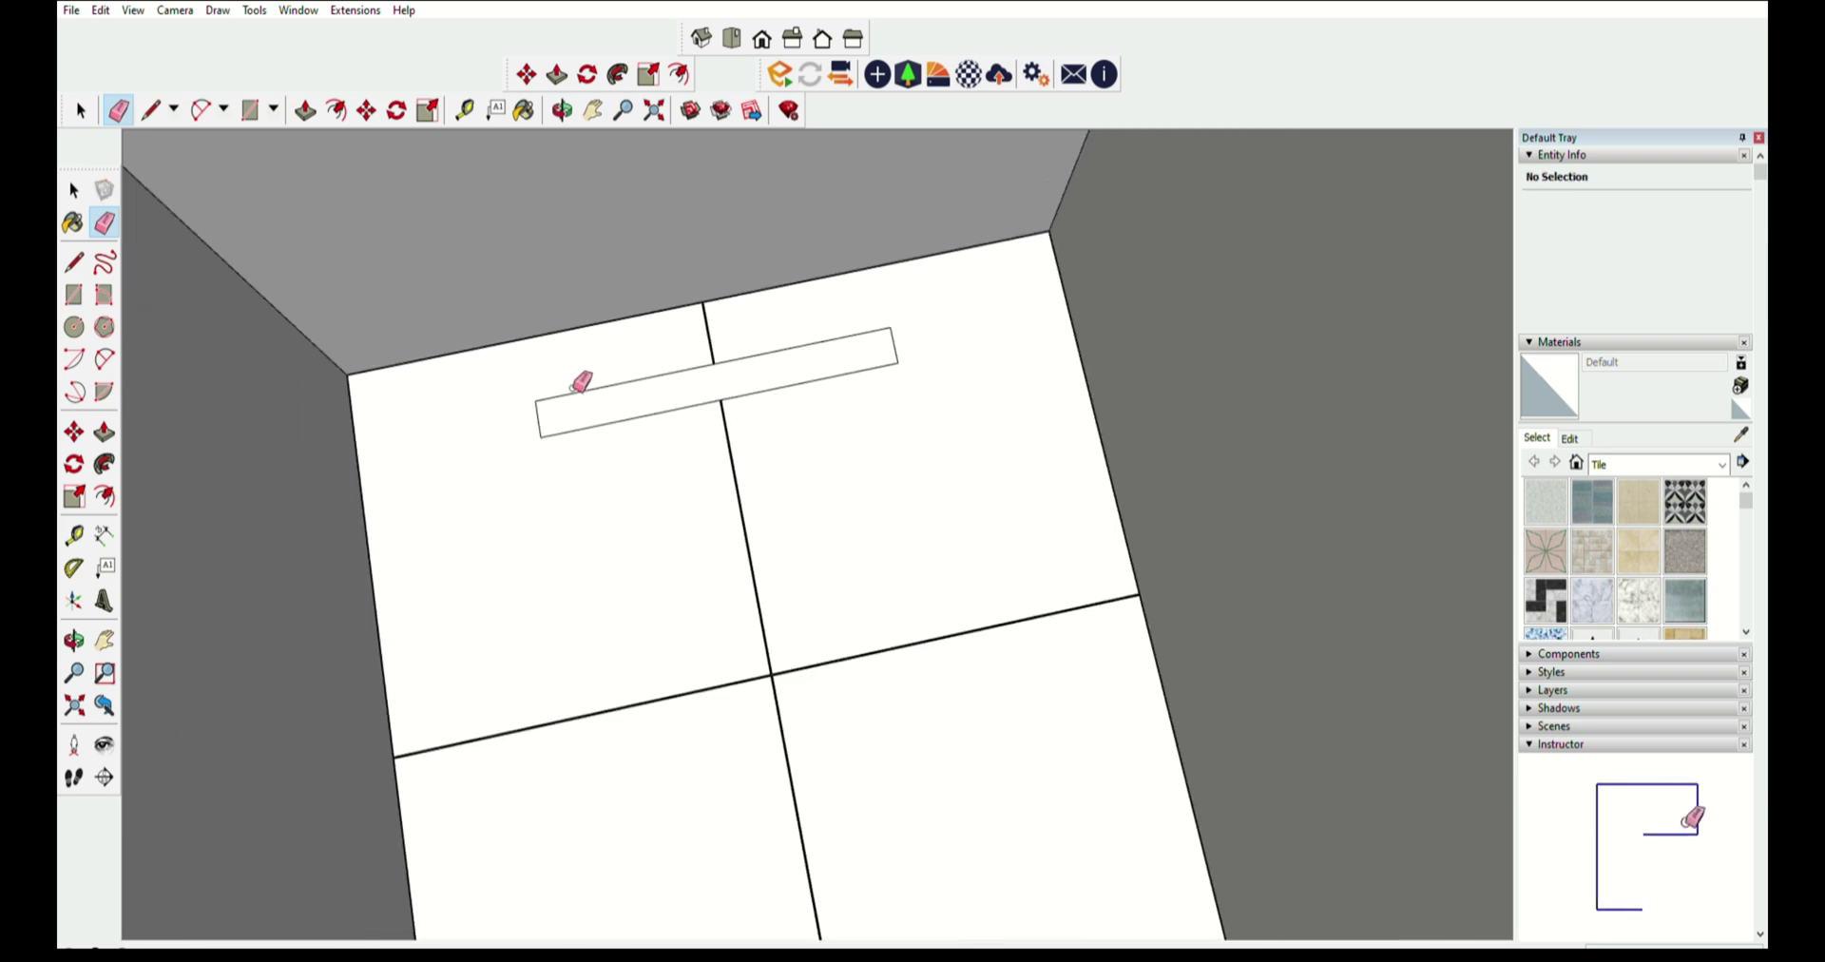
{"action": "scroll", "coordinate": [584, 380], "scroll_direction": "up", "scroll_amount": 1}
- Push/Pull the thin floor rectangle up slightly into a shallow slab
{"action": "left_click", "coordinate": [105, 430]}
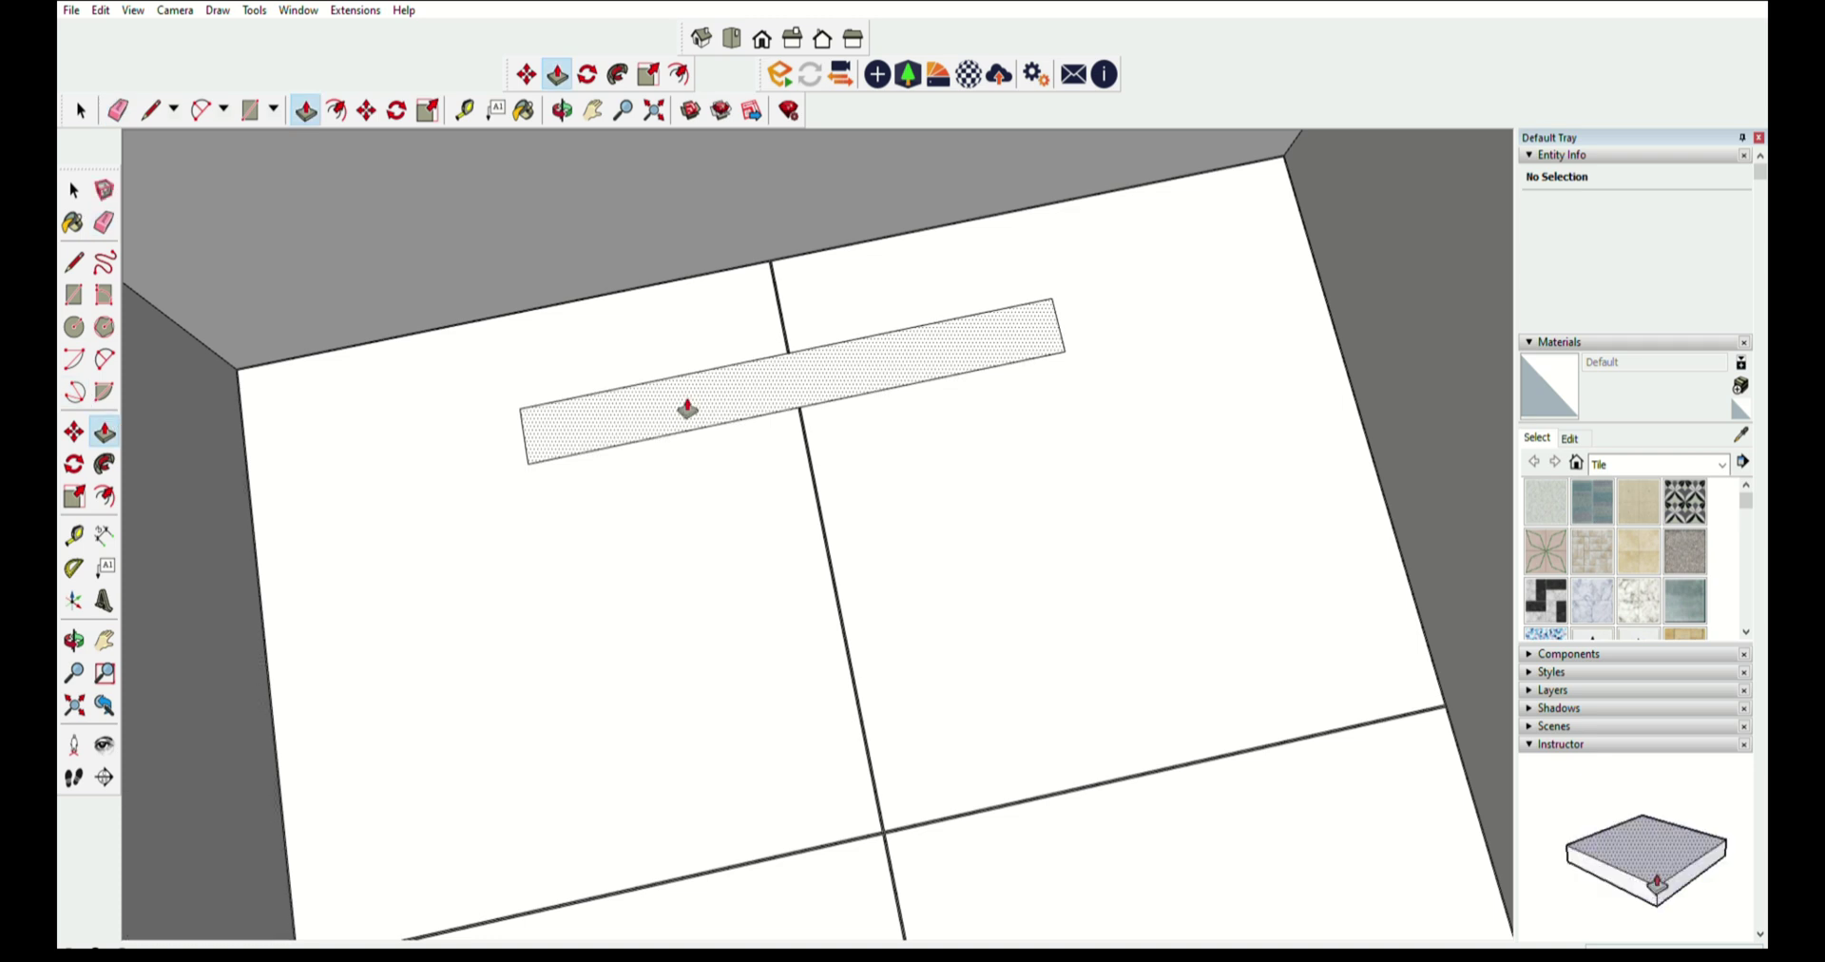
{"action": "scroll", "coordinate": [687, 409], "scroll_direction": "up", "scroll_amount": 2}
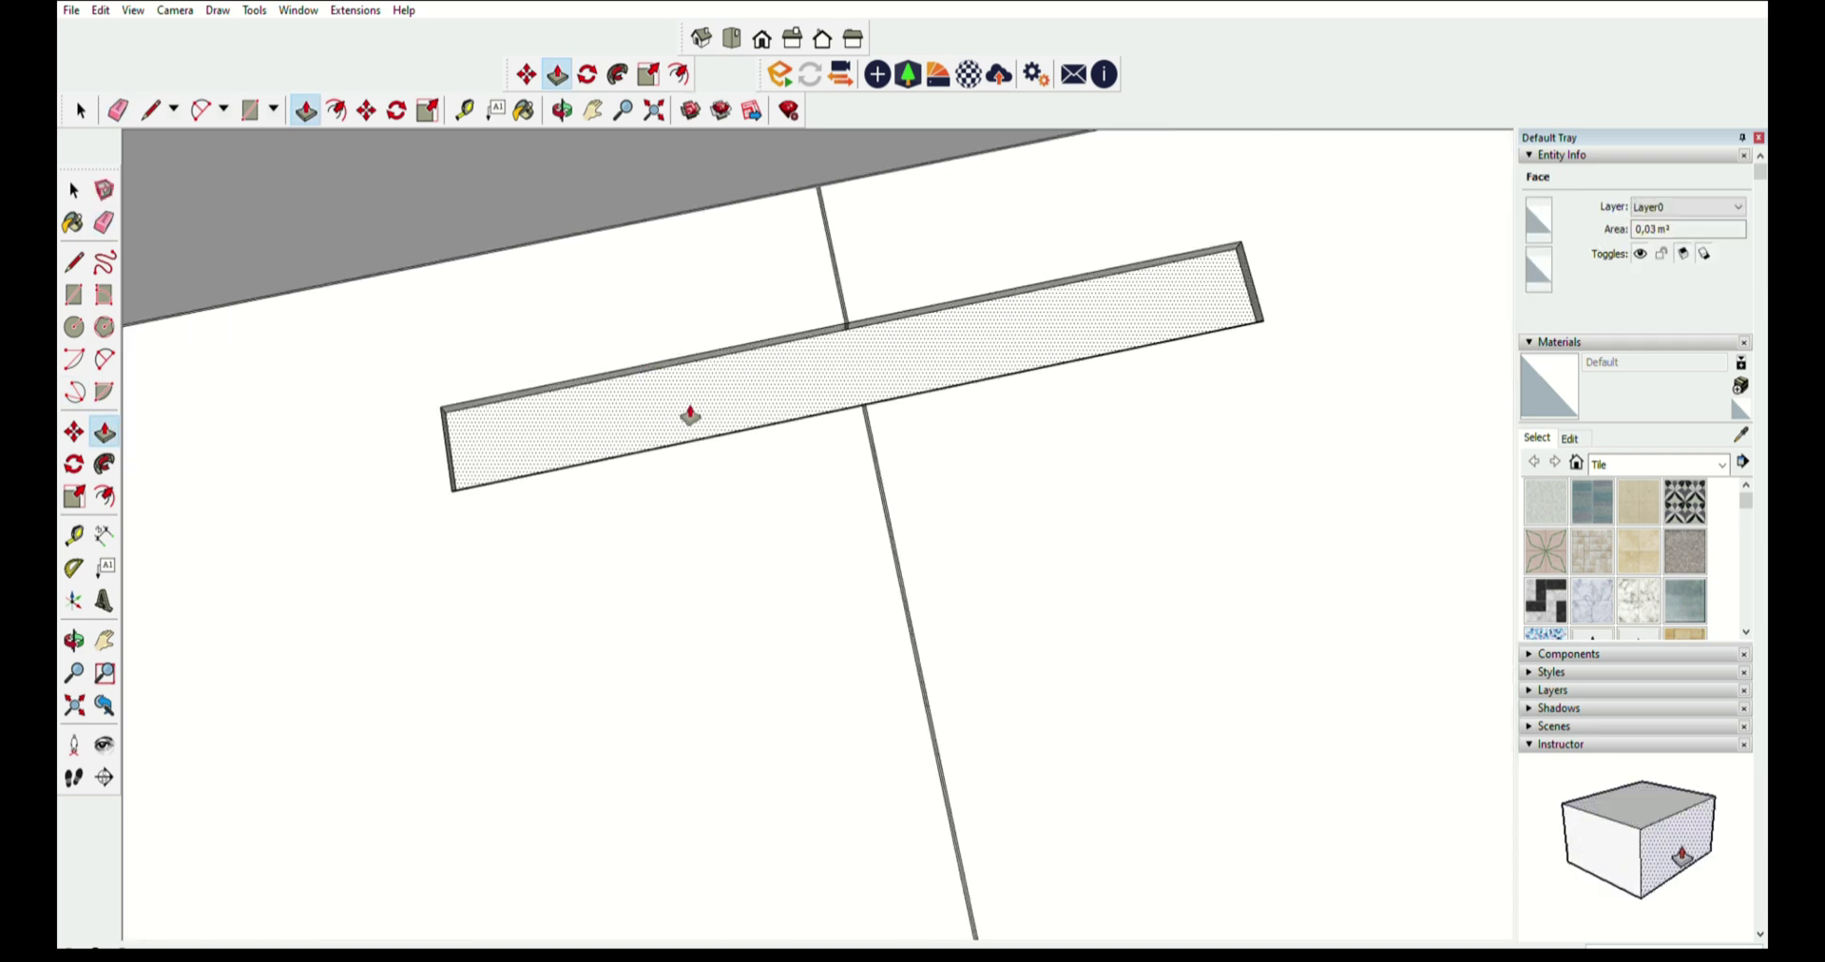
{"action": "scroll", "coordinate": [690, 415], "scroll_direction": "down", "scroll_amount": 3}
{"action": "mouse_move", "coordinate": [738, 387]}
{"action": "middle_mouse_down"}
{"action": "mouse_move", "coordinate": [823, 379]}
{"action": "mouse_move", "coordinate": [839, 425]}
{"action": "mouse_move", "coordinate": [684, 346]}
{"action": "mouse_move", "coordinate": [944, 461]}
{"action": "middle_mouse_up"}
{"action": "scroll", "coordinate": [838, 424], "scroll_direction": "down", "scroll_amount": 3}
{"action": "scroll", "coordinate": [895, 407], "scroll_direction": "up", "scroll_amount": 3}
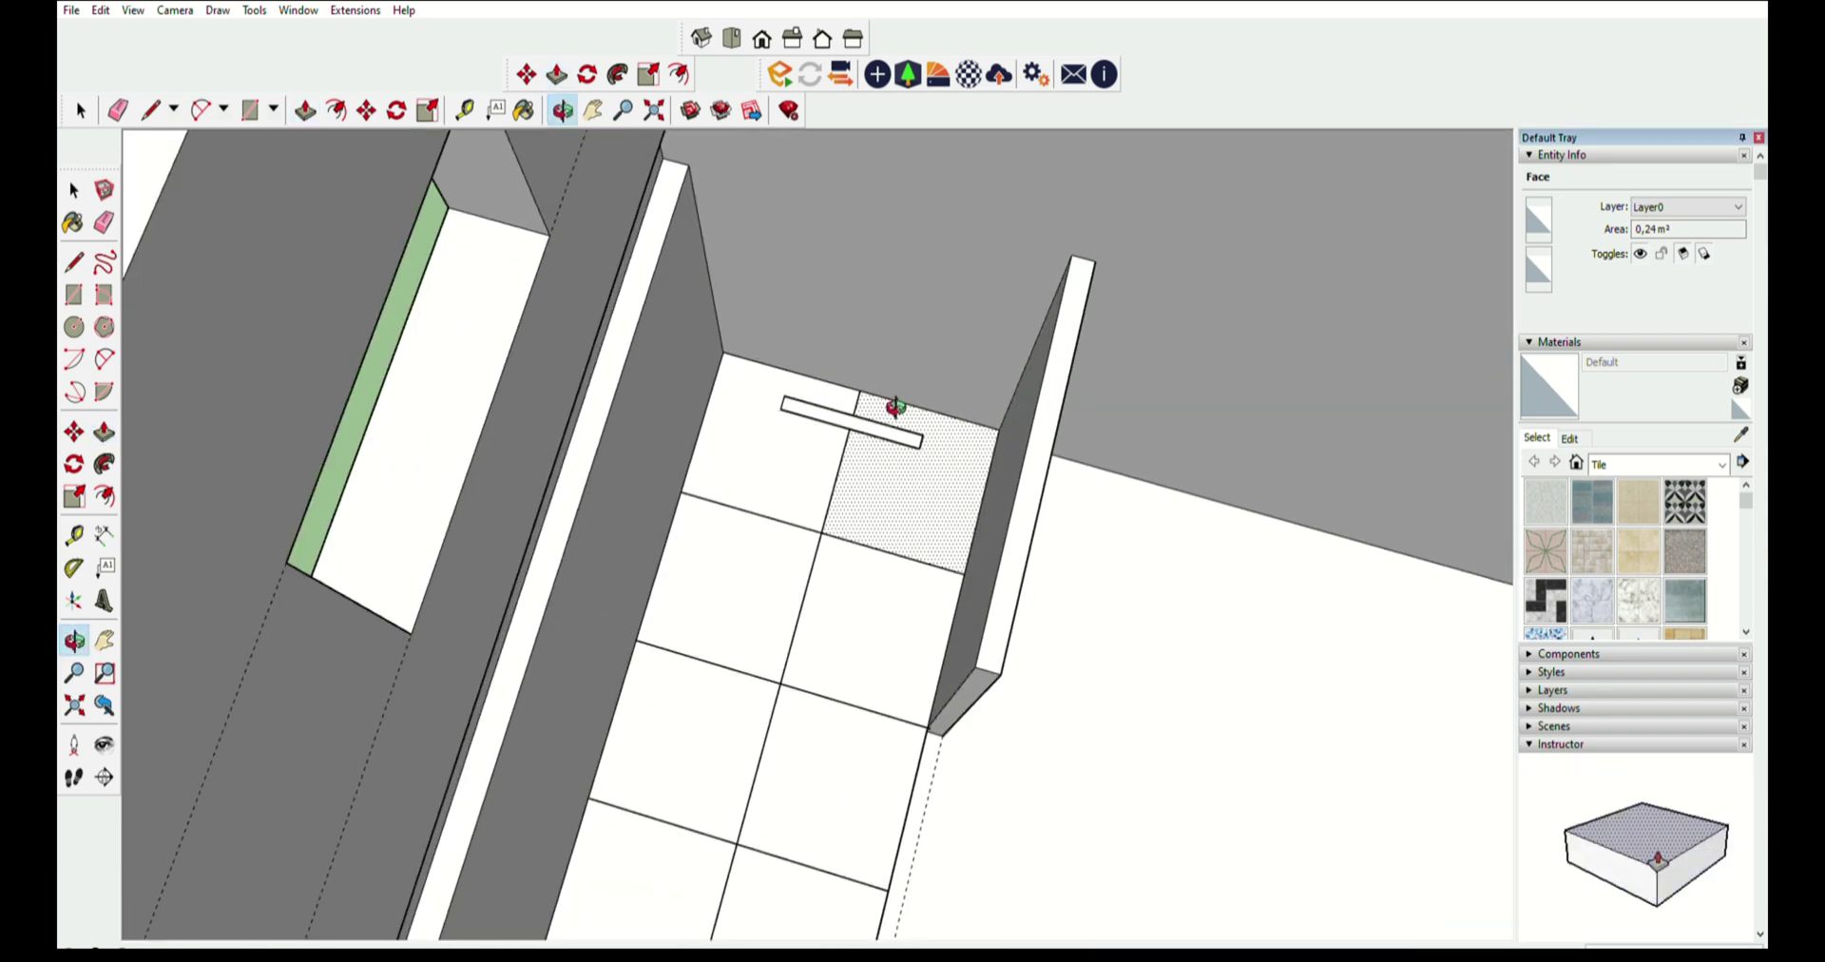
{"action": "scroll", "coordinate": [895, 407], "scroll_direction": "down", "scroll_amount": 2}
{"action": "scroll", "coordinate": [855, 418], "scroll_direction": "down", "scroll_amount": 3}
{"action": "scroll", "coordinate": [766, 448], "scroll_direction": "down", "scroll_amount": 3}
- Clear the selection and orbit out to an overhead view of the room
{"action": "mouse_move", "coordinate": [774, 351]}
{"action": "middle_mouse_down"}
{"action": "mouse_move", "coordinate": [497, 268]}
{"action": "mouse_move", "coordinate": [846, 318]}
{"action": "mouse_move", "coordinate": [786, 277]}
{"action": "mouse_move", "coordinate": [912, 424]}
{"action": "mouse_move", "coordinate": [807, 597]}
{"action": "mouse_move", "coordinate": [903, 579]}
{"action": "middle_mouse_up"}
{"action": "scroll", "coordinate": [808, 597], "scroll_direction": "up", "scroll_amount": 3}
{"action": "scroll", "coordinate": [904, 579], "scroll_direction": "up", "scroll_amount": 3}
{"action": "scroll", "coordinate": [921, 631], "scroll_direction": "up", "scroll_amount": 3}
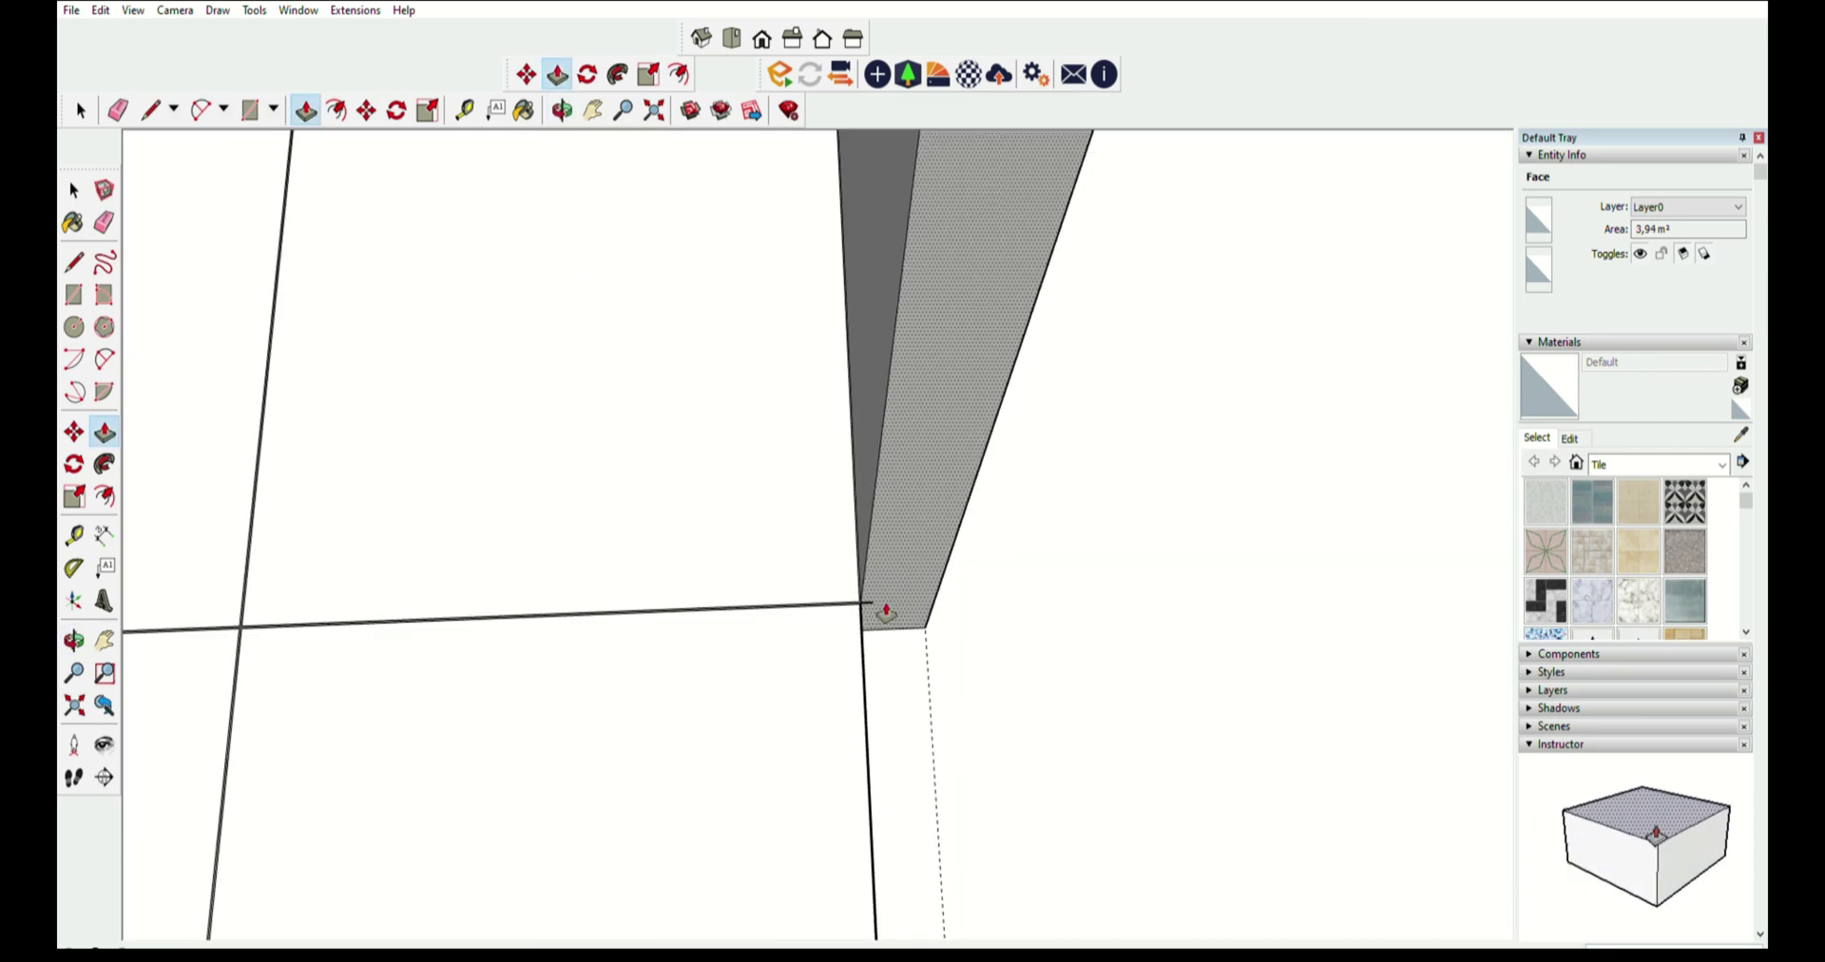
{"action": "left_click", "coordinate": [105, 223]}
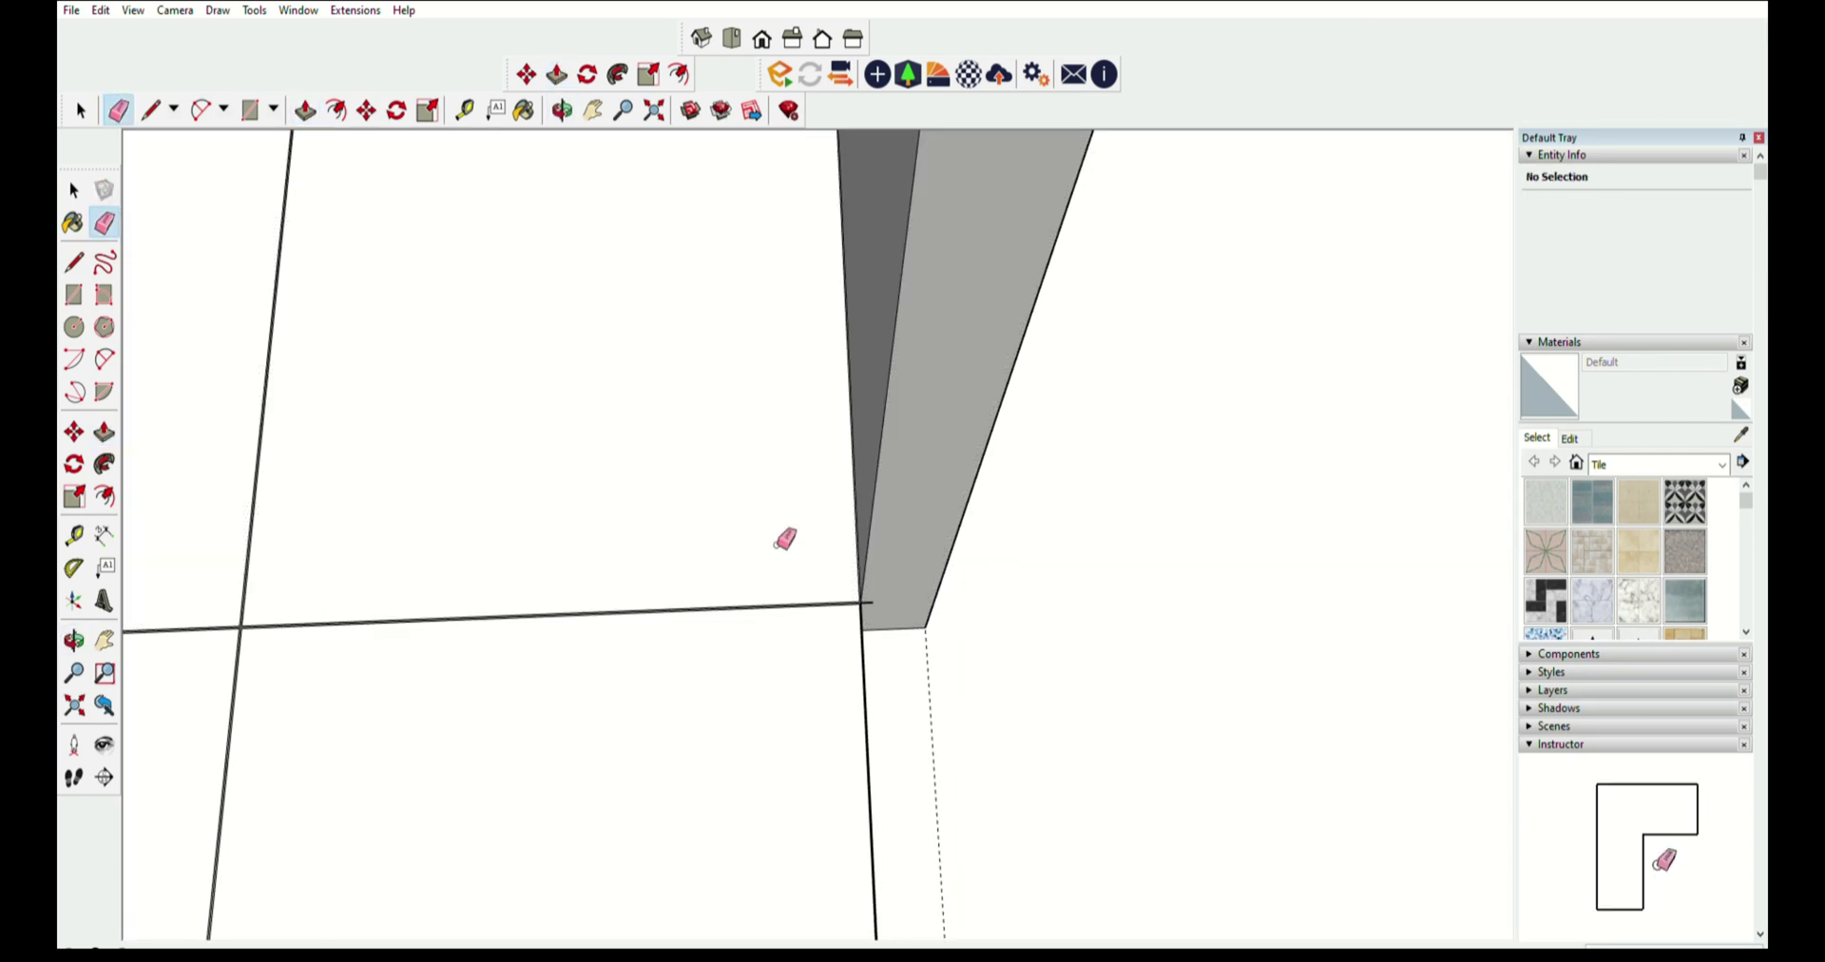
{"action": "scroll", "coordinate": [824, 571], "scroll_direction": "up", "scroll_amount": 3}
{"action": "scroll", "coordinate": [934, 629], "scroll_direction": "down", "scroll_amount": 3}
{"action": "scroll", "coordinate": [908, 578], "scroll_direction": "down", "scroll_amount": 3}
{"action": "scroll", "coordinate": [864, 542], "scroll_direction": "down", "scroll_amount": 5}
{"action": "middle_click_drag", "start_coordinate": [864, 542], "coordinate": [712, 497]}
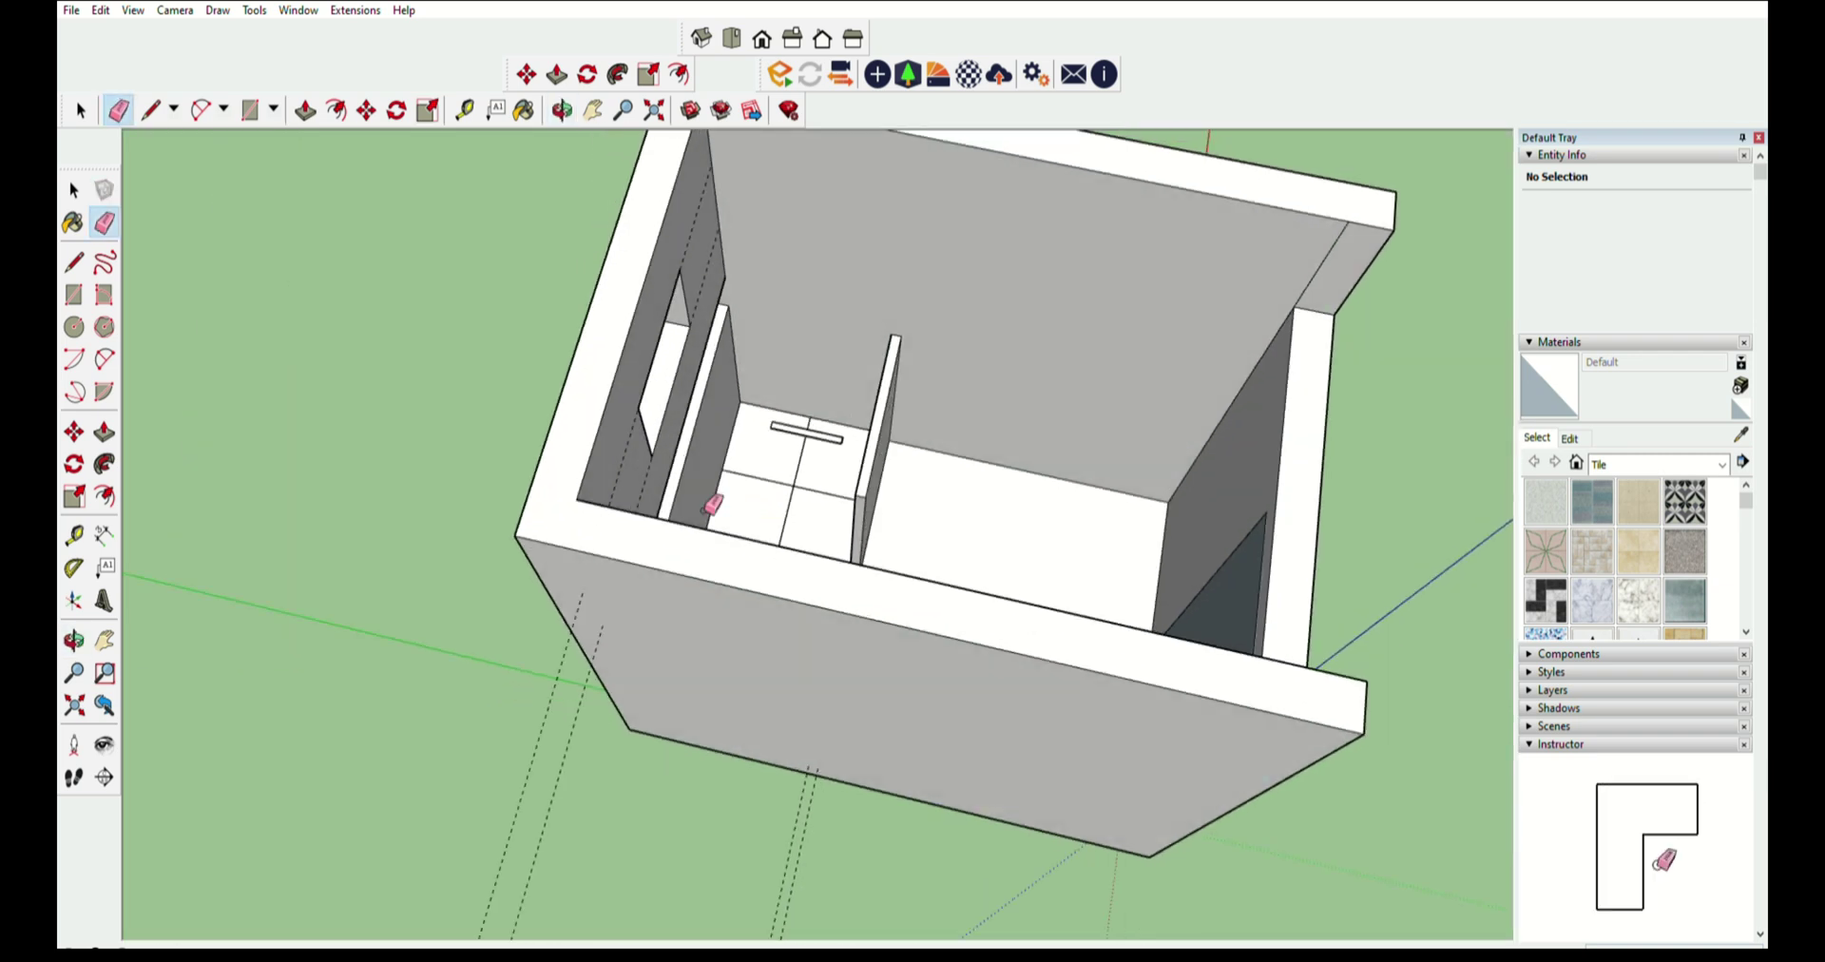
- Orbit and zoom around the room to bring the shower floor tiles into view
{"action": "scroll", "coordinate": [725, 333], "scroll_direction": "up", "scroll_amount": 3}
{"action": "middle_click_drag", "start_coordinate": [725, 333], "coordinate": [481, 342]}
{"action": "scroll", "coordinate": [816, 307], "scroll_direction": "up", "scroll_amount": 3}
{"action": "scroll", "coordinate": [816, 307], "scroll_direction": "down", "scroll_amount": 3}
{"action": "mouse_move", "coordinate": [818, 359]}
{"action": "middle_mouse_down"}
{"action": "mouse_move", "coordinate": [1074, 395]}
{"action": "mouse_move", "coordinate": [948, 376]}
{"action": "mouse_move", "coordinate": [887, 436]}
{"action": "mouse_move", "coordinate": [918, 403]}
{"action": "middle_mouse_up"}
{"action": "scroll", "coordinate": [921, 473], "scroll_direction": "down", "scroll_amount": 3}
{"action": "scroll", "coordinate": [995, 417], "scroll_direction": "up", "scroll_amount": 3}
{"action": "scroll", "coordinate": [926, 380], "scroll_direction": "up", "scroll_amount": 2}
{"action": "scroll", "coordinate": [884, 468], "scroll_direction": "up", "scroll_amount": 3}
{"action": "scroll", "coordinate": [801, 440], "scroll_direction": "down", "scroll_amount": 3}
{"action": "scroll", "coordinate": [796, 440], "scroll_direction": "down", "scroll_amount": 2}
{"action": "middle_click_drag", "start_coordinate": [843, 360], "coordinate": [652, 317]}
{"action": "mouse_move", "coordinate": [970, 379]}
{"action": "middle_mouse_down"}
{"action": "mouse_move", "coordinate": [730, 418]}
{"action": "mouse_move", "coordinate": [786, 461]}
{"action": "mouse_move", "coordinate": [1138, 445]}
{"action": "mouse_move", "coordinate": [840, 411]}
{"action": "mouse_move", "coordinate": [846, 452]}
{"action": "mouse_move", "coordinate": [945, 506]}
{"action": "middle_mouse_up"}
{"action": "scroll", "coordinate": [845, 452], "scroll_direction": "up", "scroll_amount": 5}
{"action": "scroll", "coordinate": [875, 493], "scroll_direction": "up", "scroll_amount": 2}
{"action": "scroll", "coordinate": [875, 493], "scroll_direction": "up", "scroll_amount": 2}
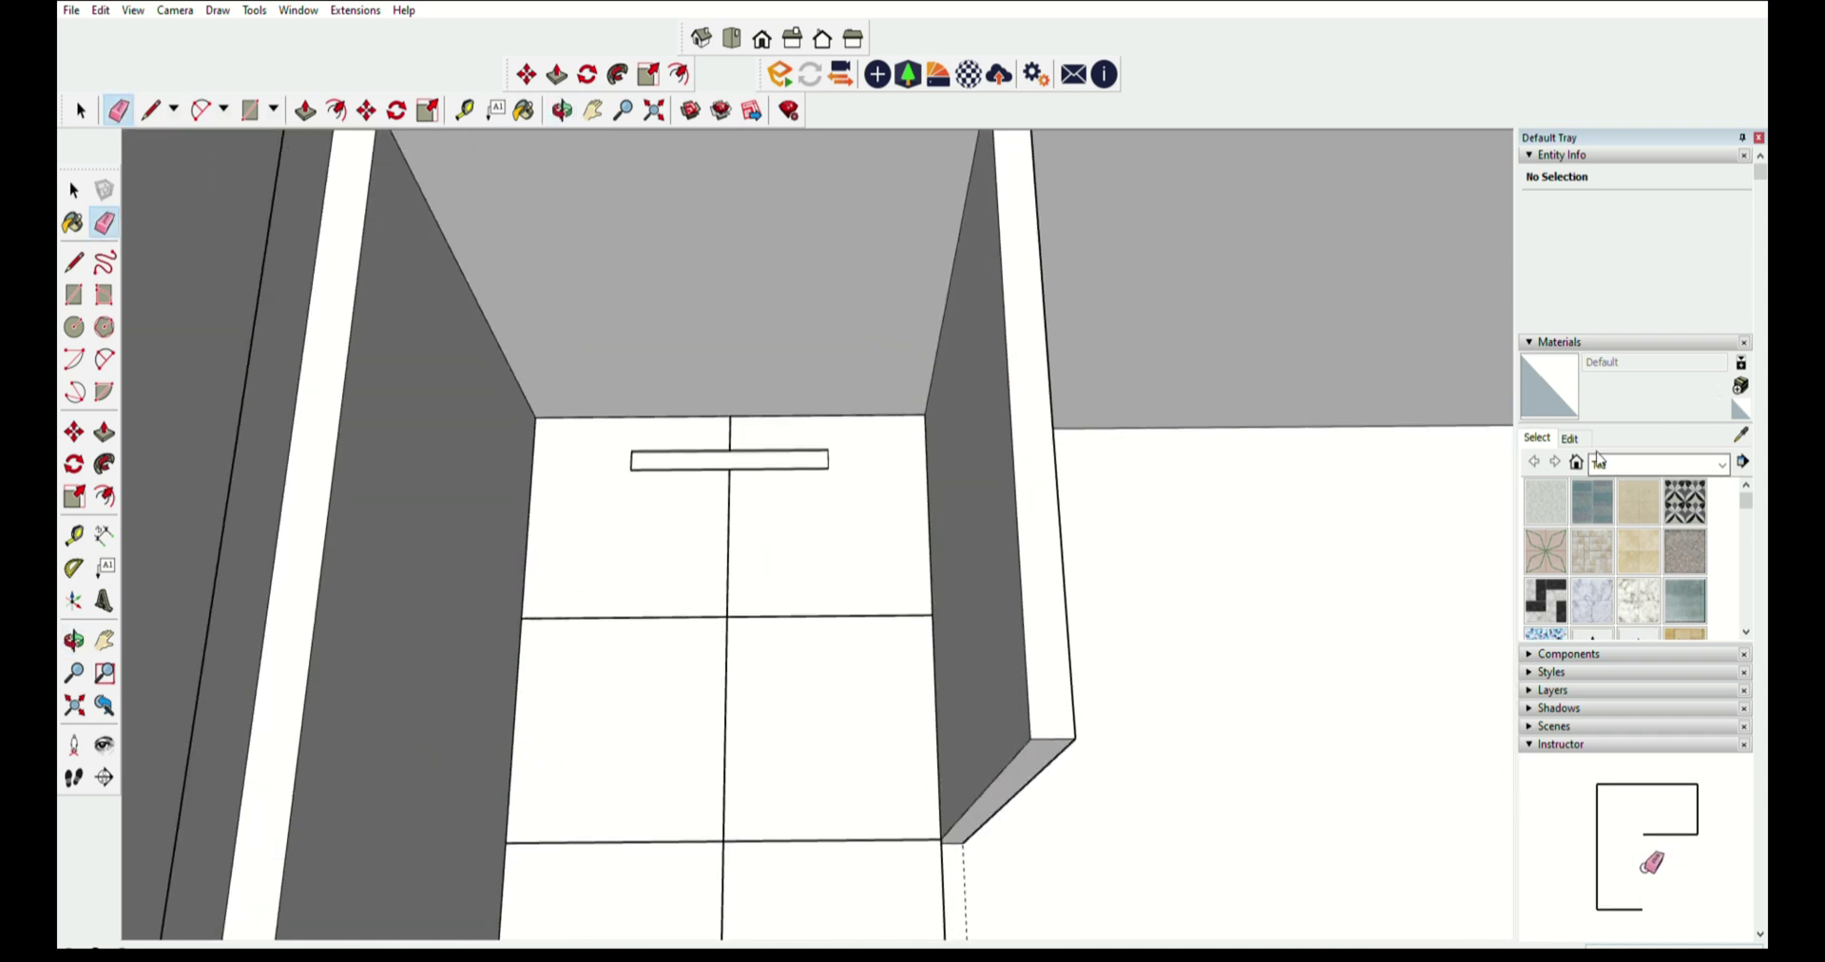
{"action": "scroll", "coordinate": [838, 528], "scroll_direction": "down", "scroll_amount": 3}
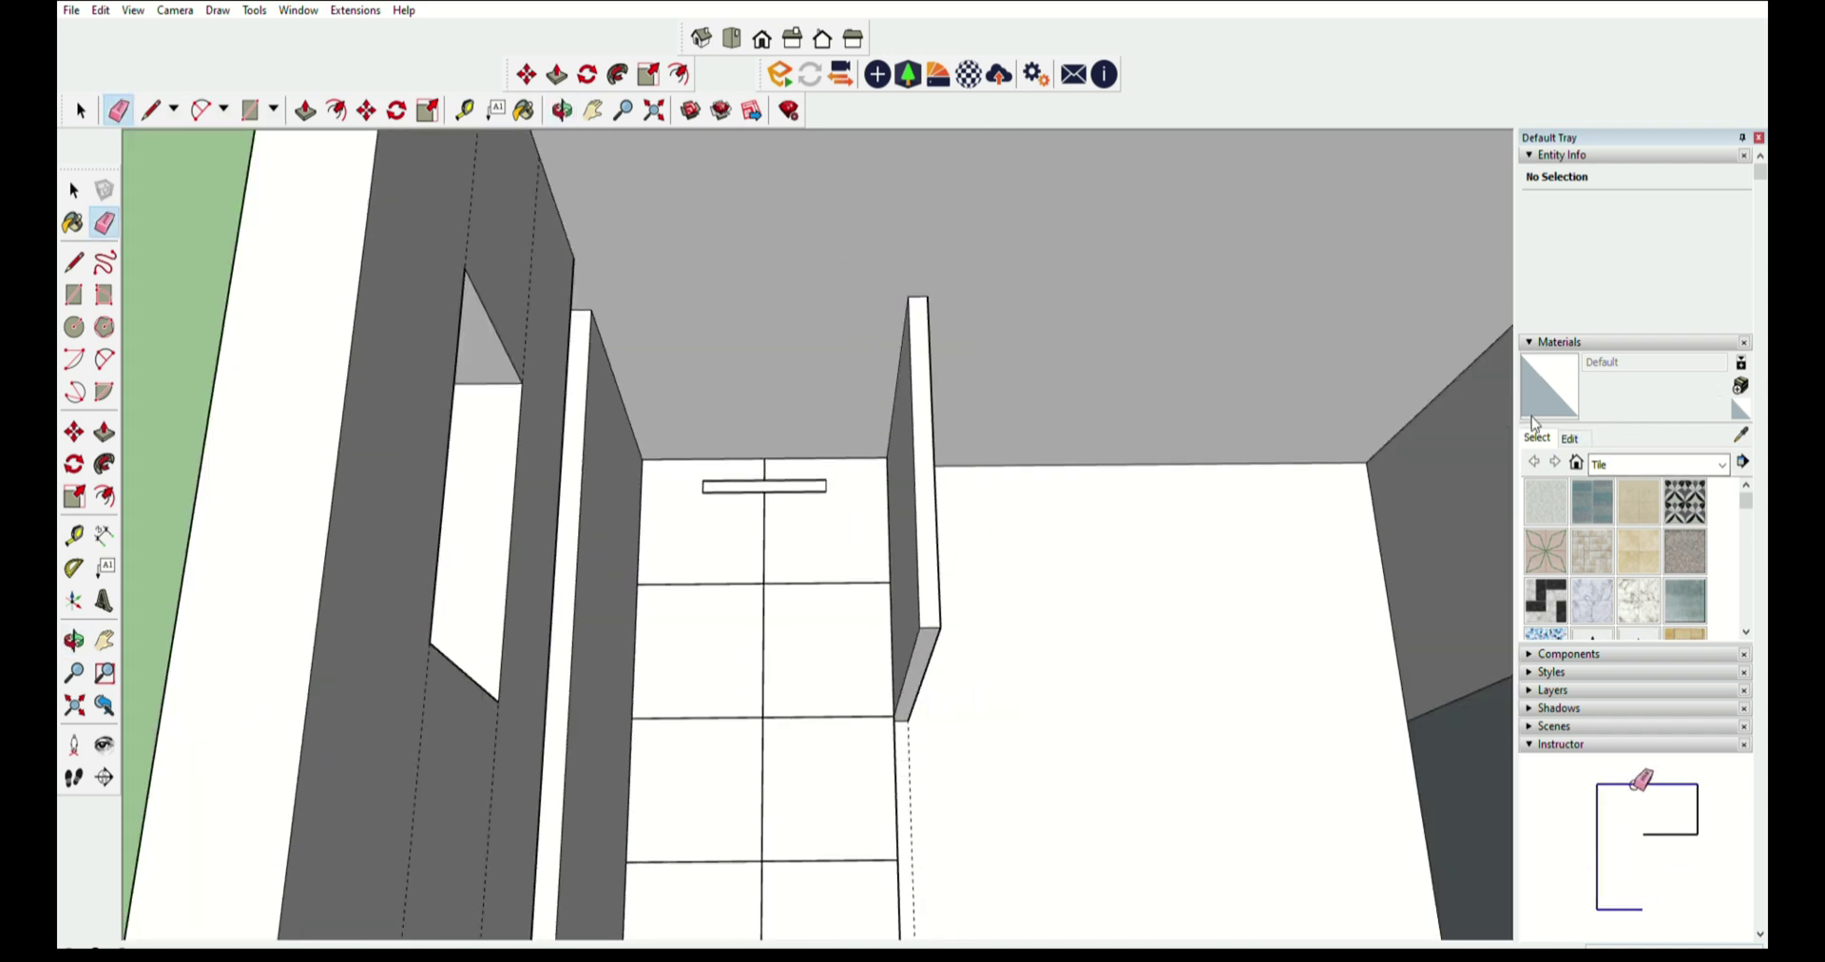
{"action": "scroll", "coordinate": [1568, 579], "scroll_direction": "down", "scroll_amount": 3}
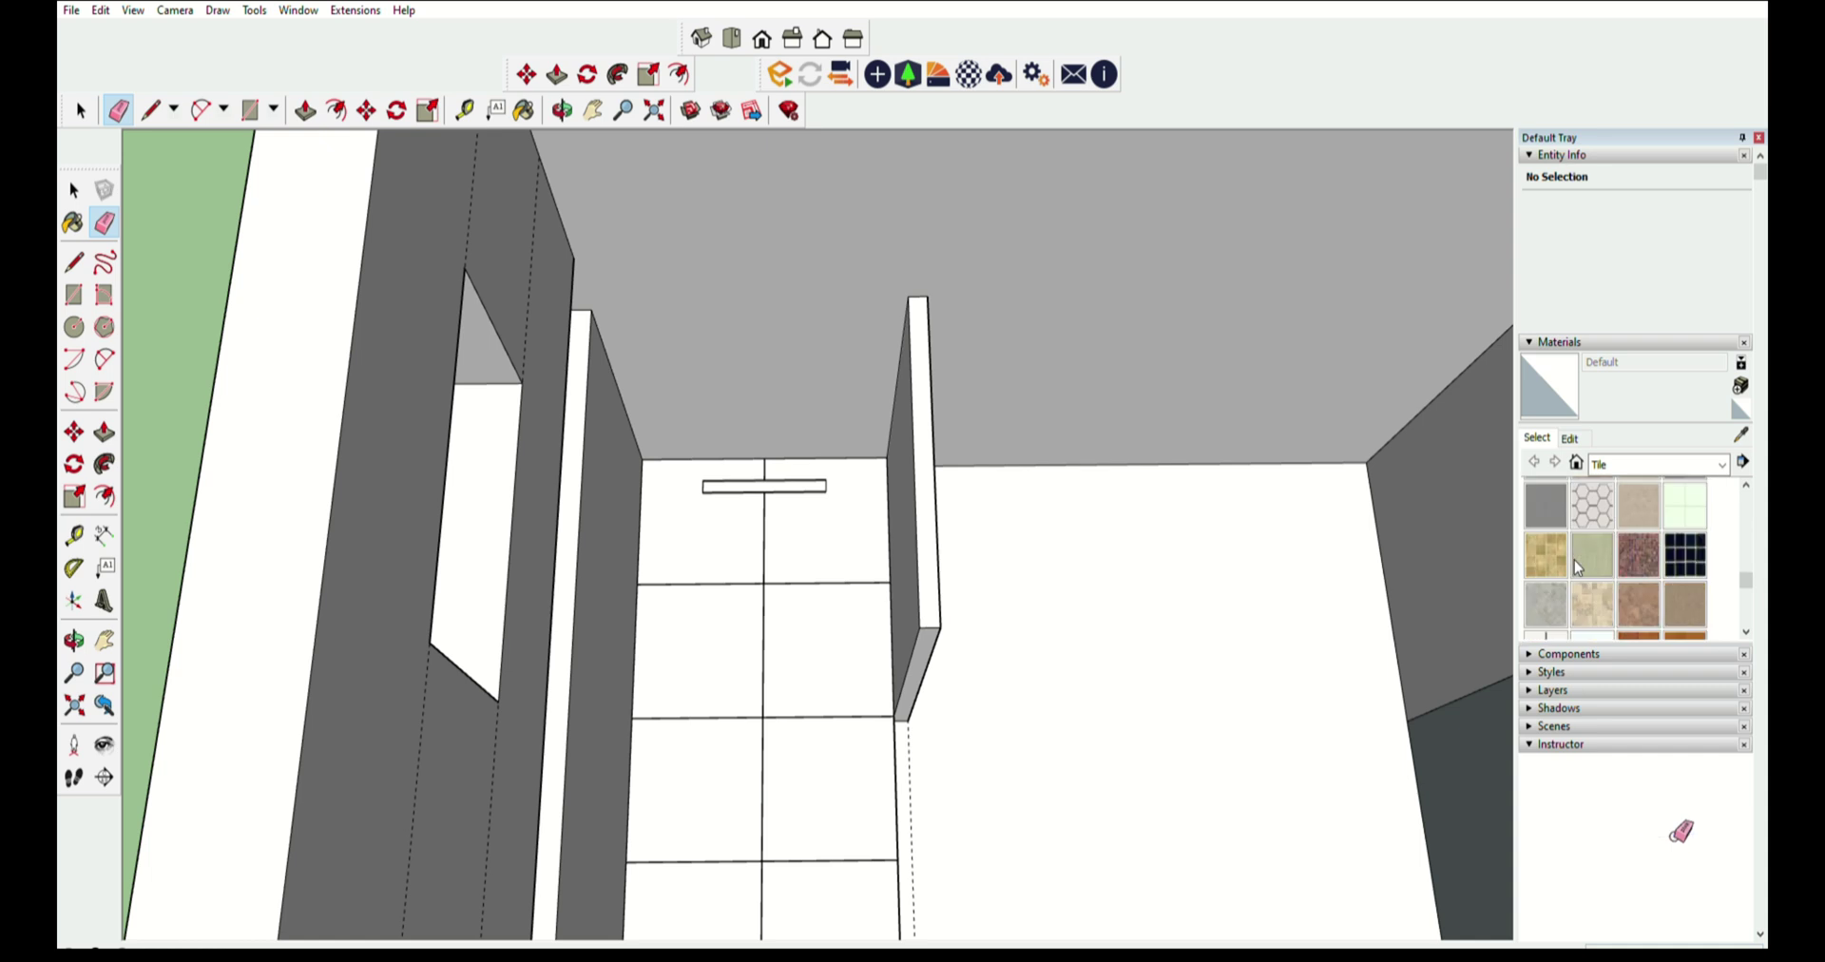
{"action": "scroll", "coordinate": [1578, 568], "scroll_direction": "up", "scroll_amount": 3}
{"action": "scroll", "coordinate": [1617, 554], "scroll_direction": "up", "scroll_amount": 2}
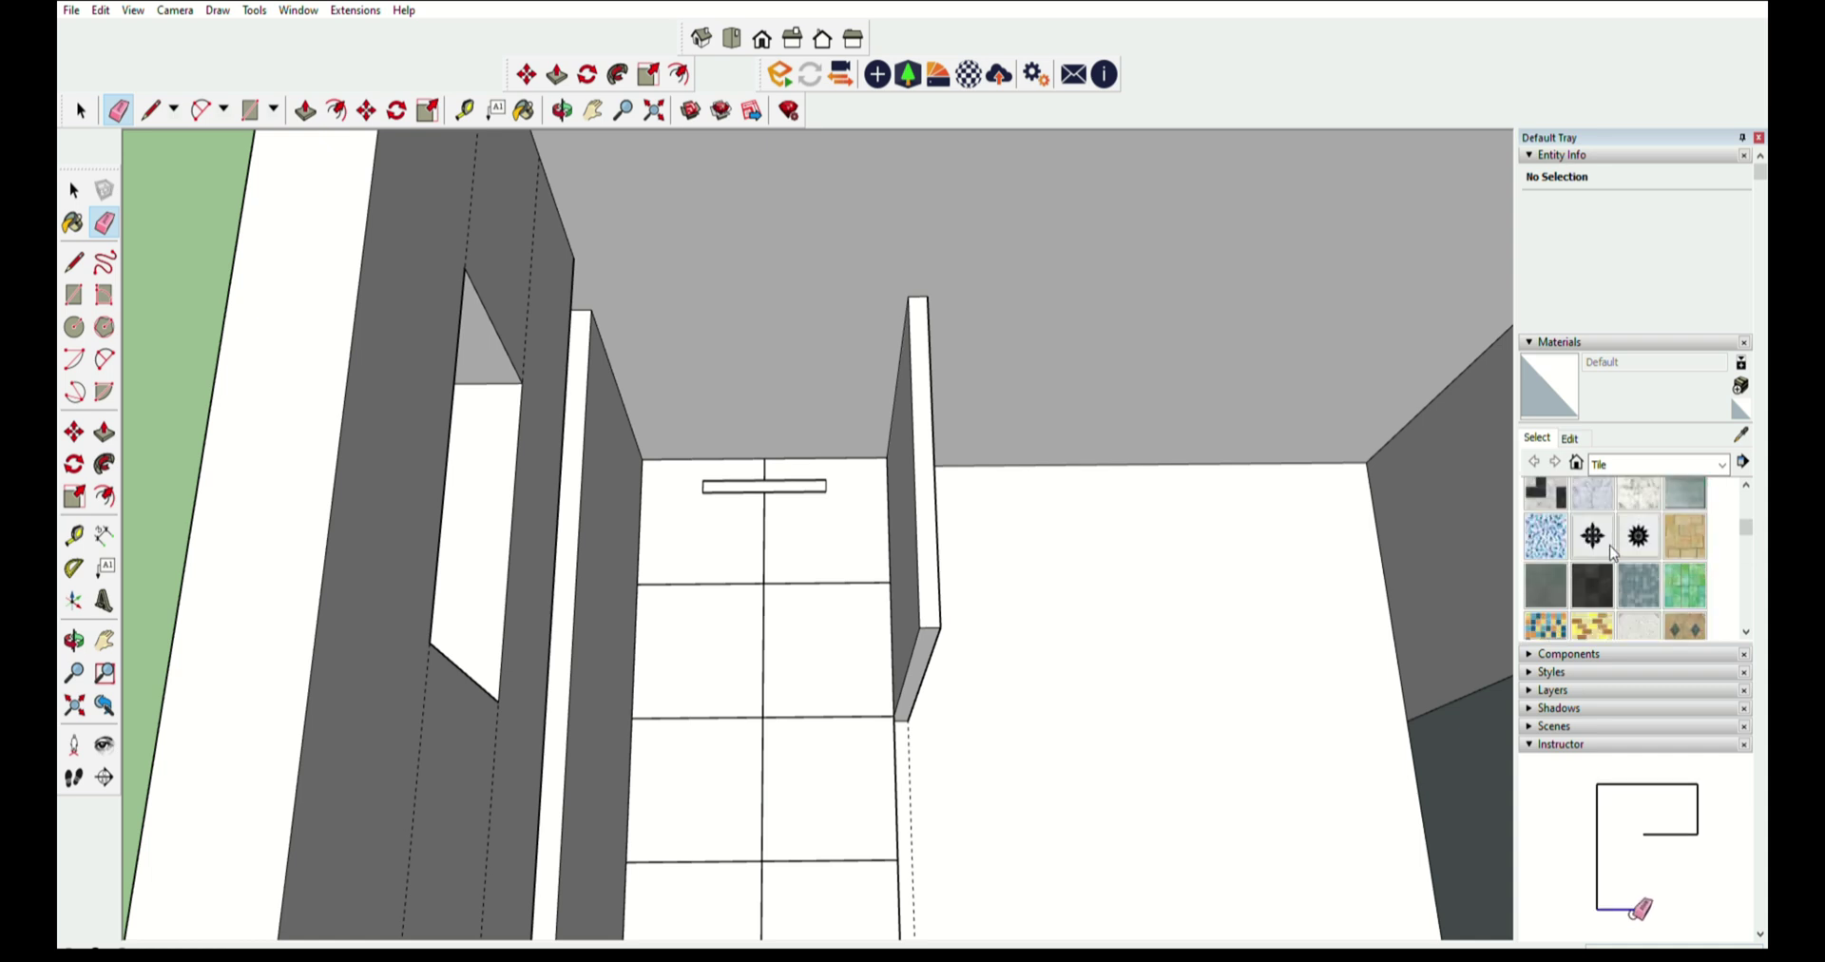
{"action": "scroll", "coordinate": [1613, 553], "scroll_direction": "up", "scroll_amount": 3}
- Paint every shower floor tile with Marble Carrara Gold Floor Tile
{"action": "left_click", "coordinate": [1592, 590]}
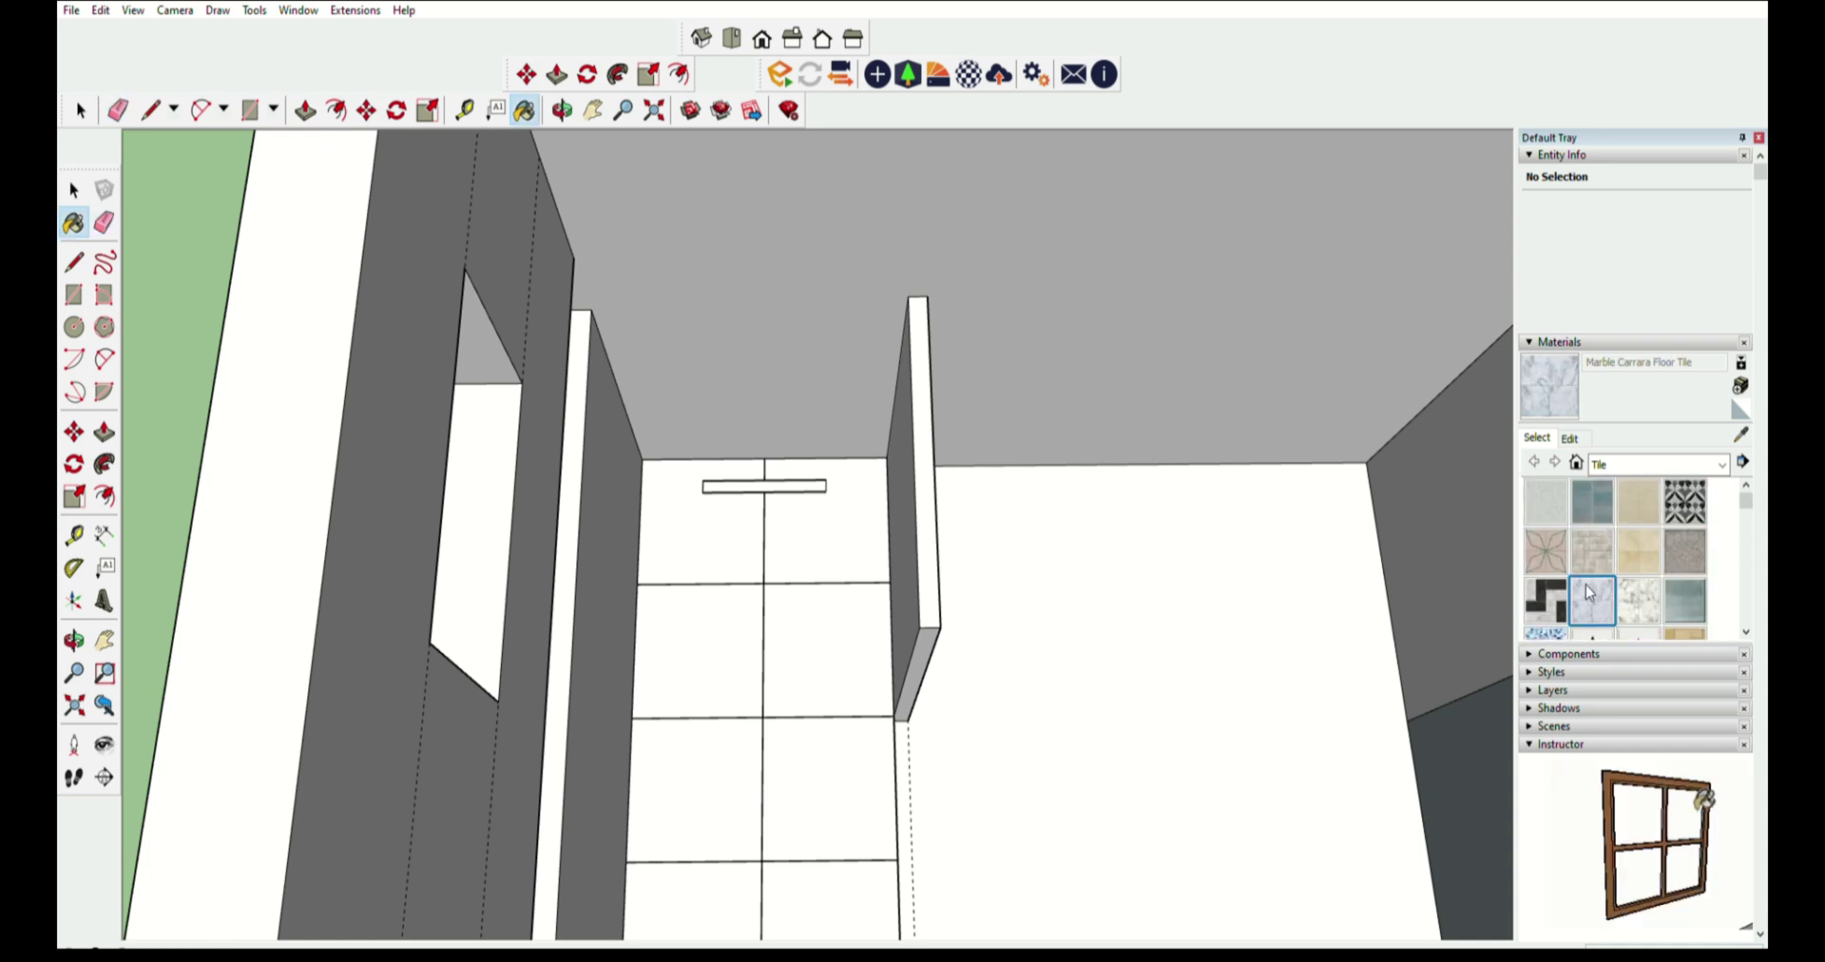
{"action": "left_click", "coordinate": [1637, 596]}
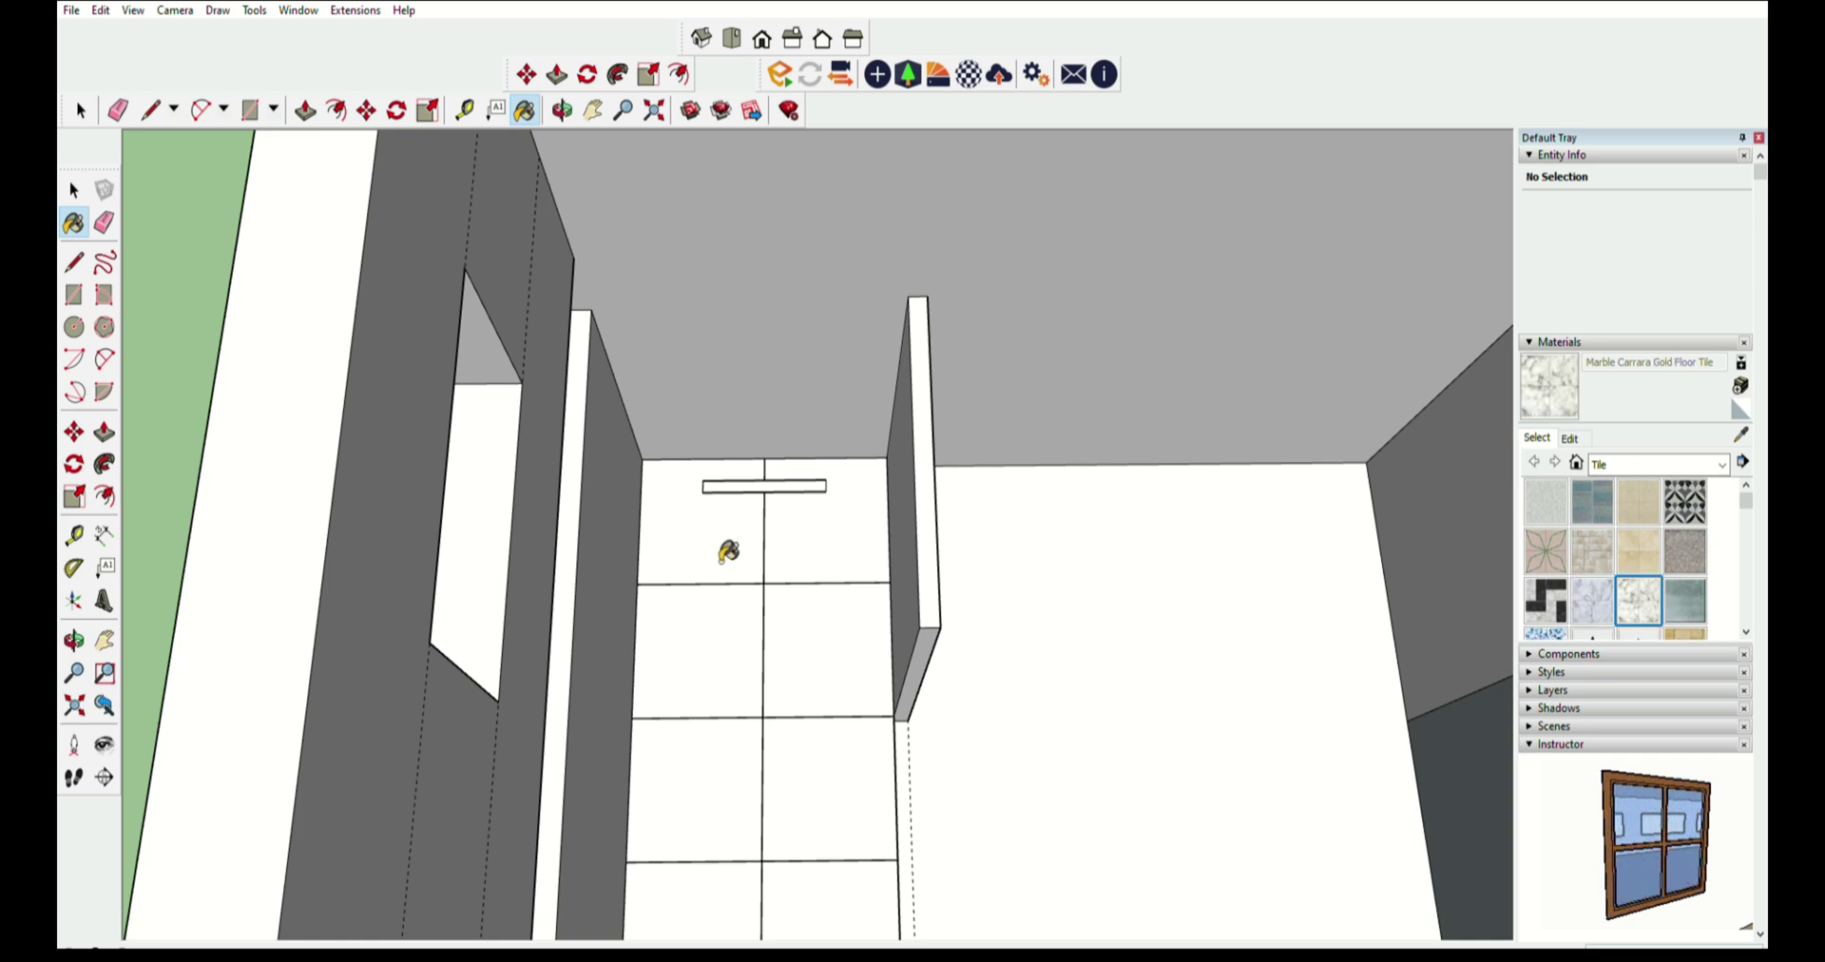
{"action": "left_click", "coordinate": [728, 551]}
{"action": "left_click", "coordinate": [830, 545]}
{"action": "left_click", "coordinate": [820, 634]}
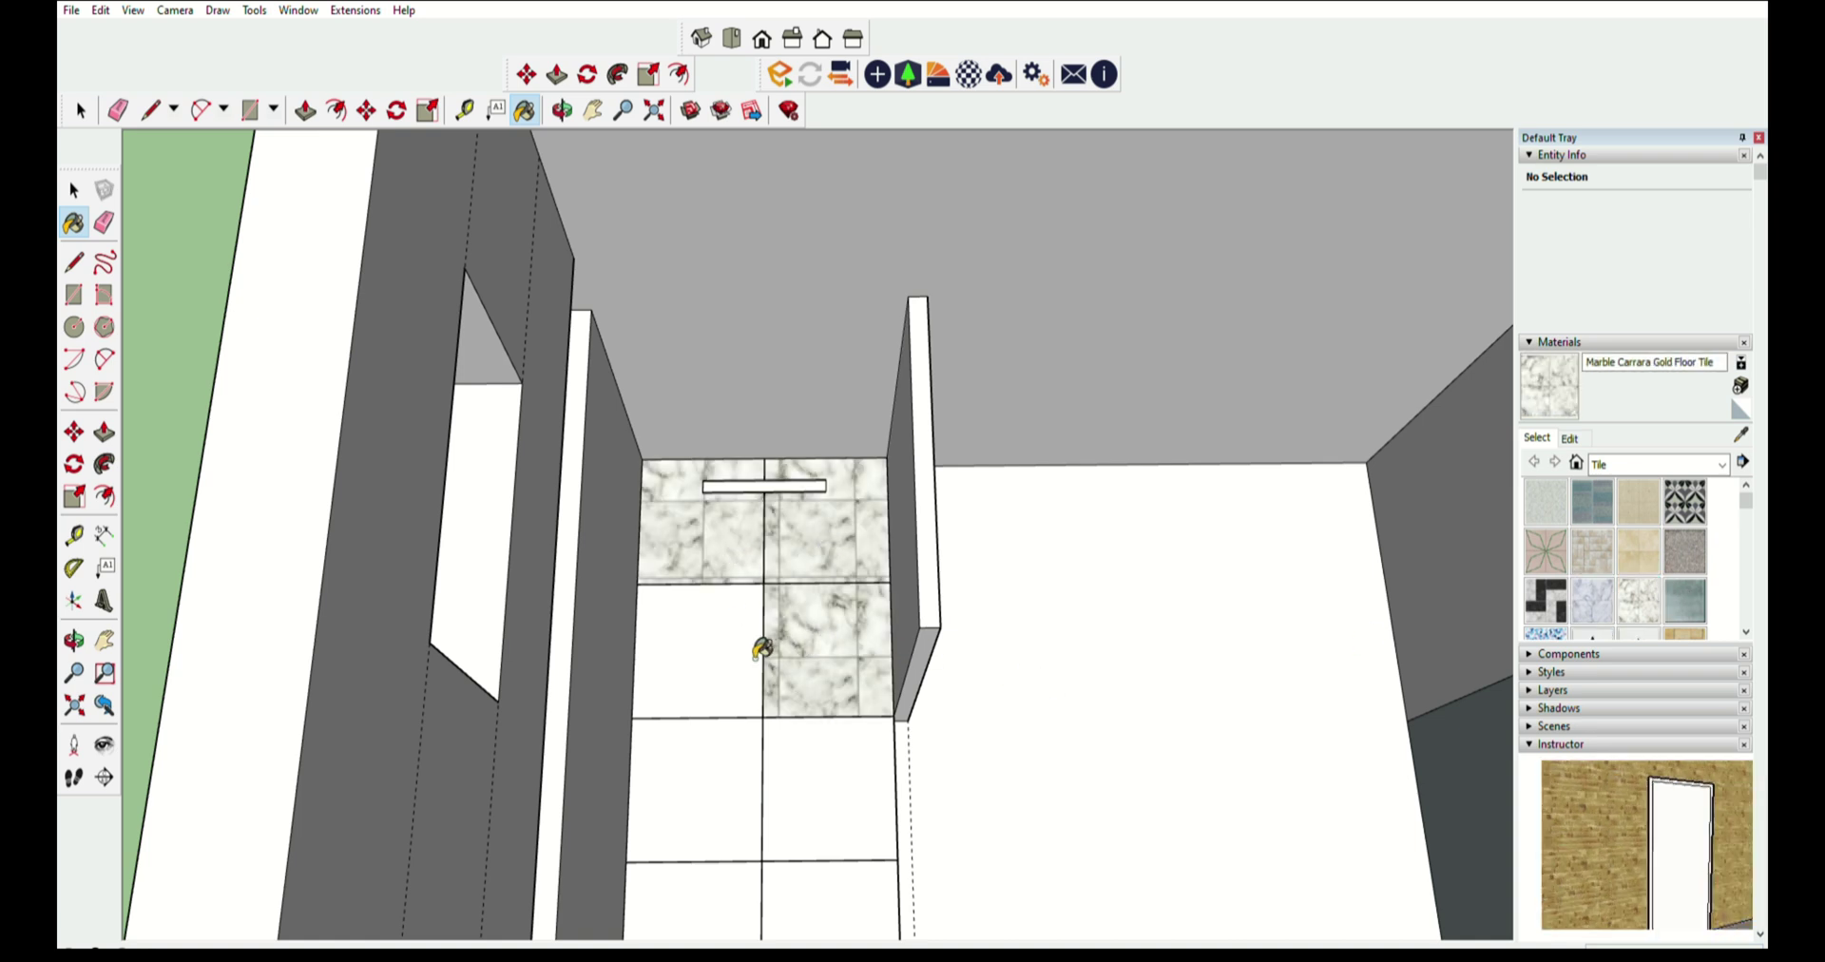
{"action": "left_click", "coordinate": [748, 708]}
{"action": "left_click", "coordinate": [729, 801]}
{"action": "left_click", "coordinate": [822, 804]}
{"action": "mouse_move", "coordinate": [815, 495]}
{"action": "middle_mouse_down"}
{"action": "mouse_move", "coordinate": [807, 758]}
{"action": "mouse_move", "coordinate": [830, 718]}
{"action": "mouse_move", "coordinate": [807, 832]}
{"action": "middle_mouse_up"}
{"action": "left_click", "coordinate": [807, 832]}
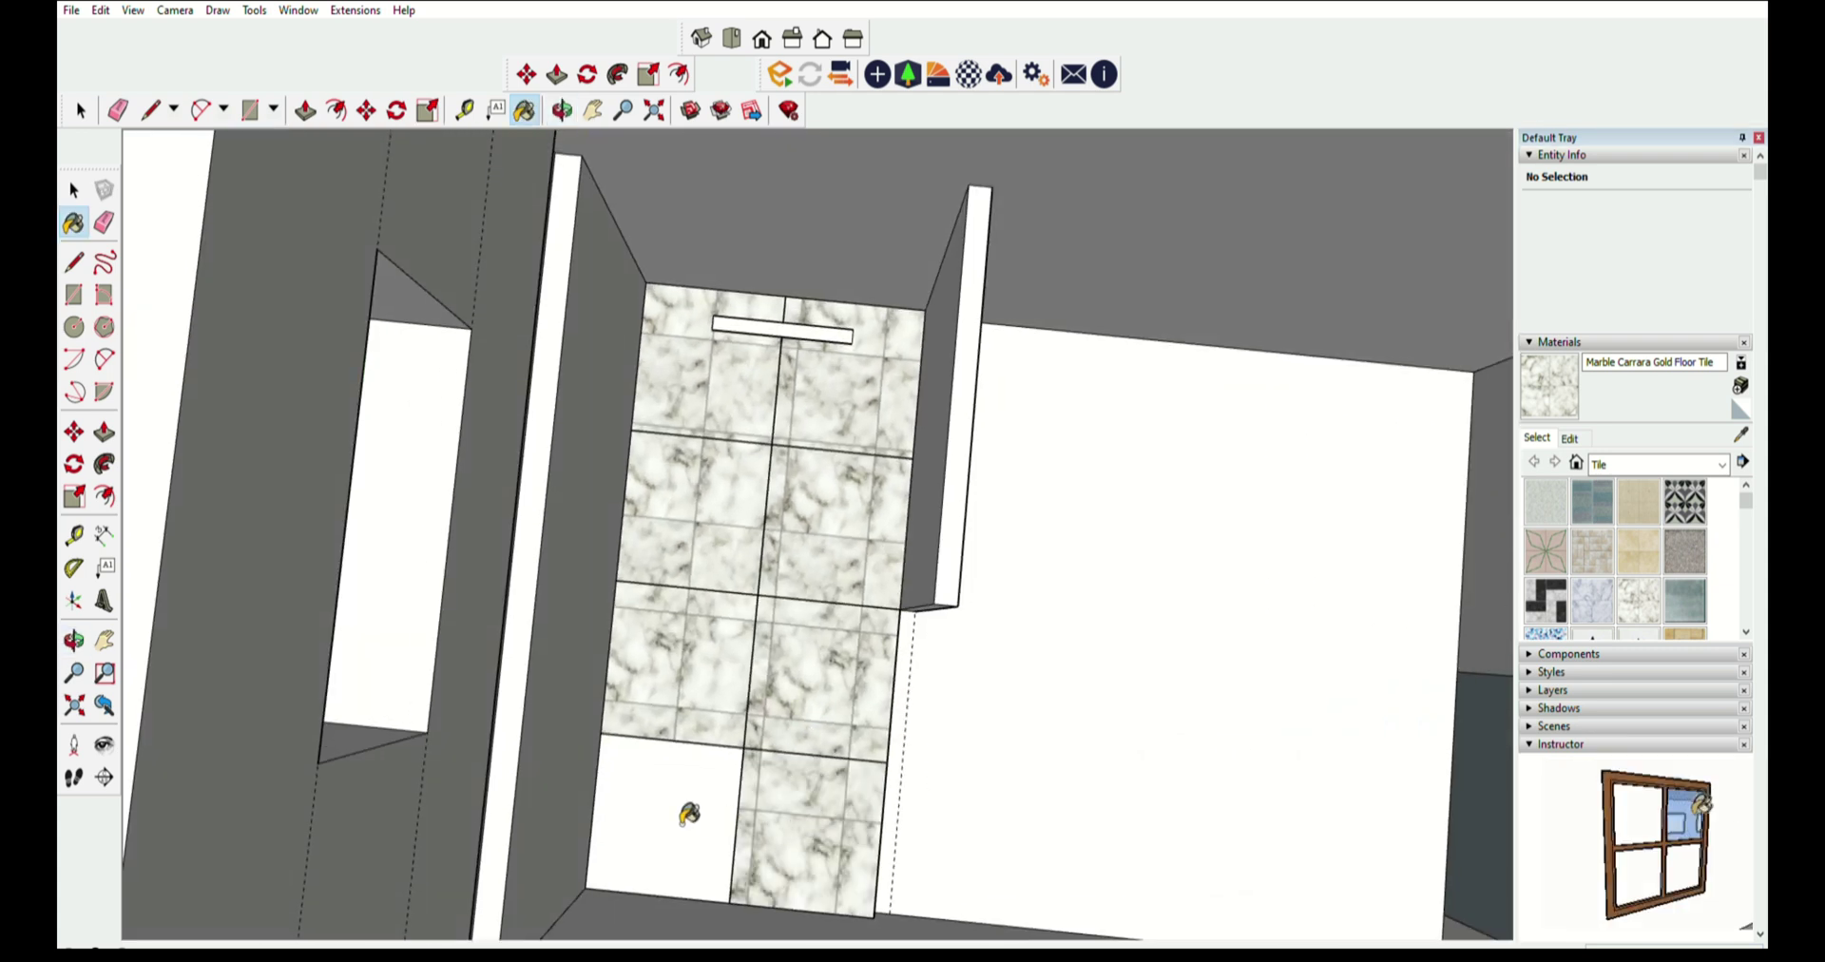
{"action": "left_click", "coordinate": [688, 813]}
- Open the Edit settings of the Marble Carrara Gold Floor Tile material
{"action": "scroll", "coordinate": [703, 832], "scroll_direction": "up", "scroll_amount": 1}
{"action": "scroll", "coordinate": [713, 843], "scroll_direction": "up", "scroll_amount": 2}
{"action": "scroll", "coordinate": [766, 876], "scroll_direction": "up", "scroll_amount": 2}
{"action": "scroll", "coordinate": [863, 702], "scroll_direction": "up", "scroll_amount": 2}
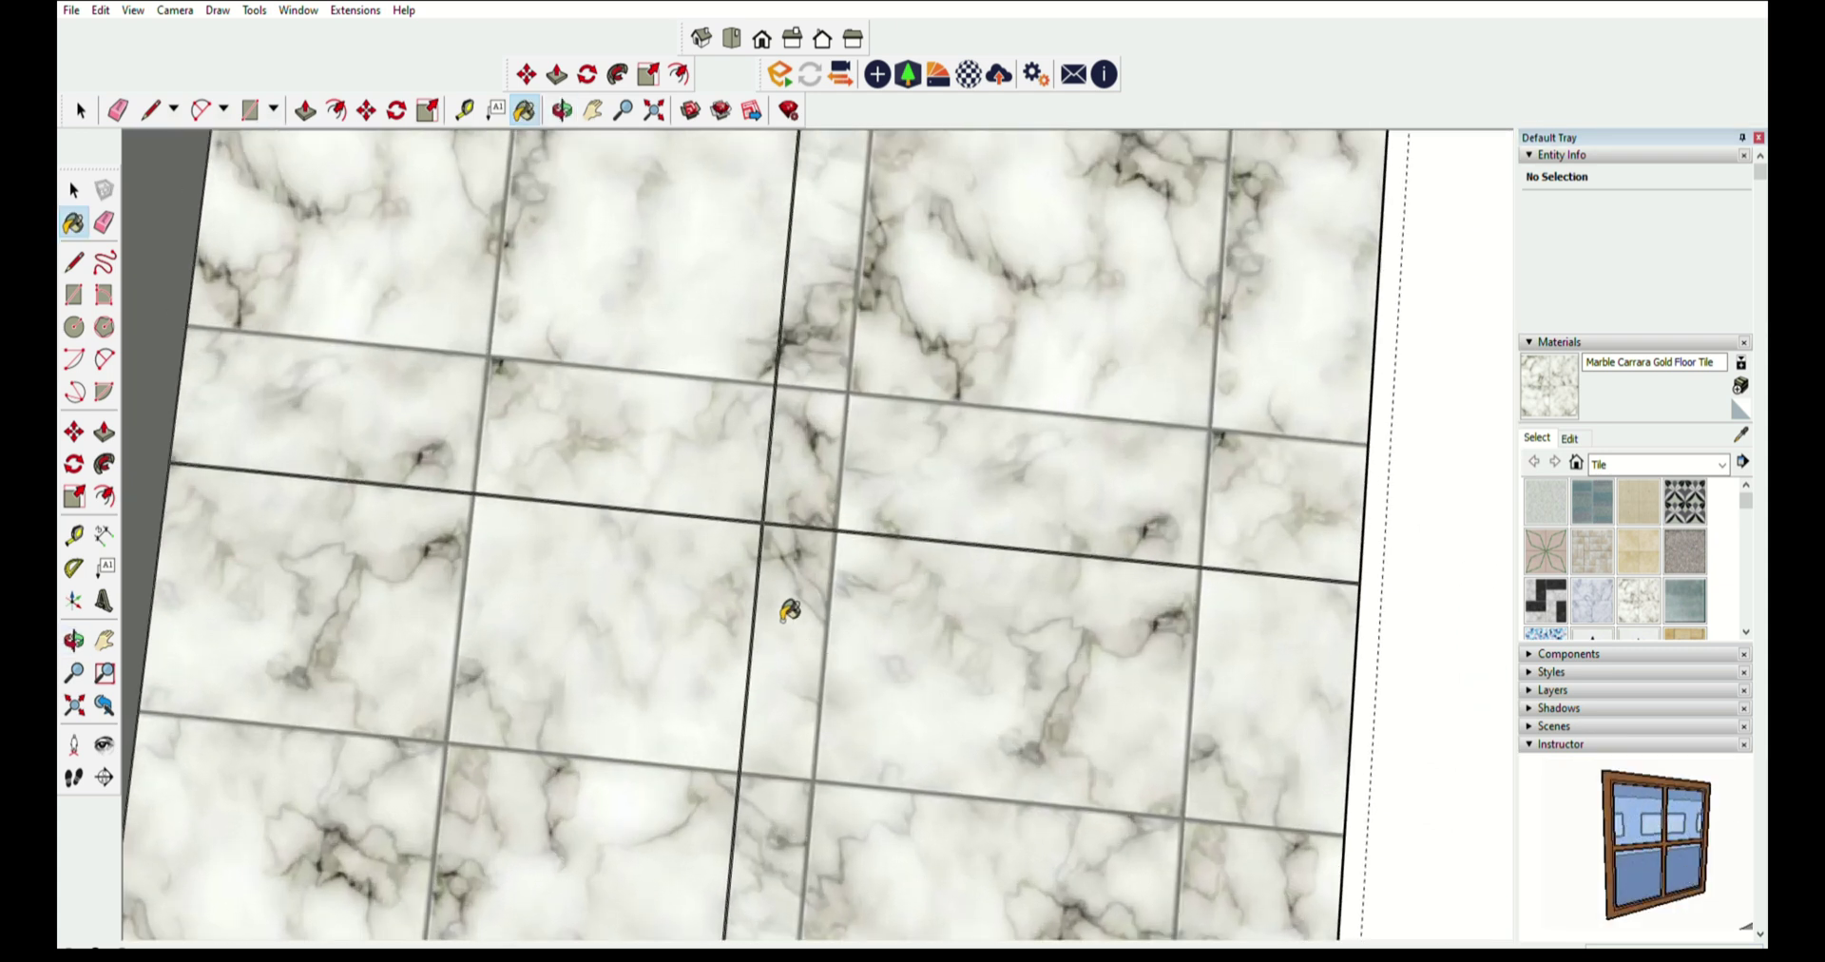
{"action": "scroll", "coordinate": [790, 611], "scroll_direction": "down", "scroll_amount": 2}
{"action": "left_click", "coordinate": [1574, 436]}
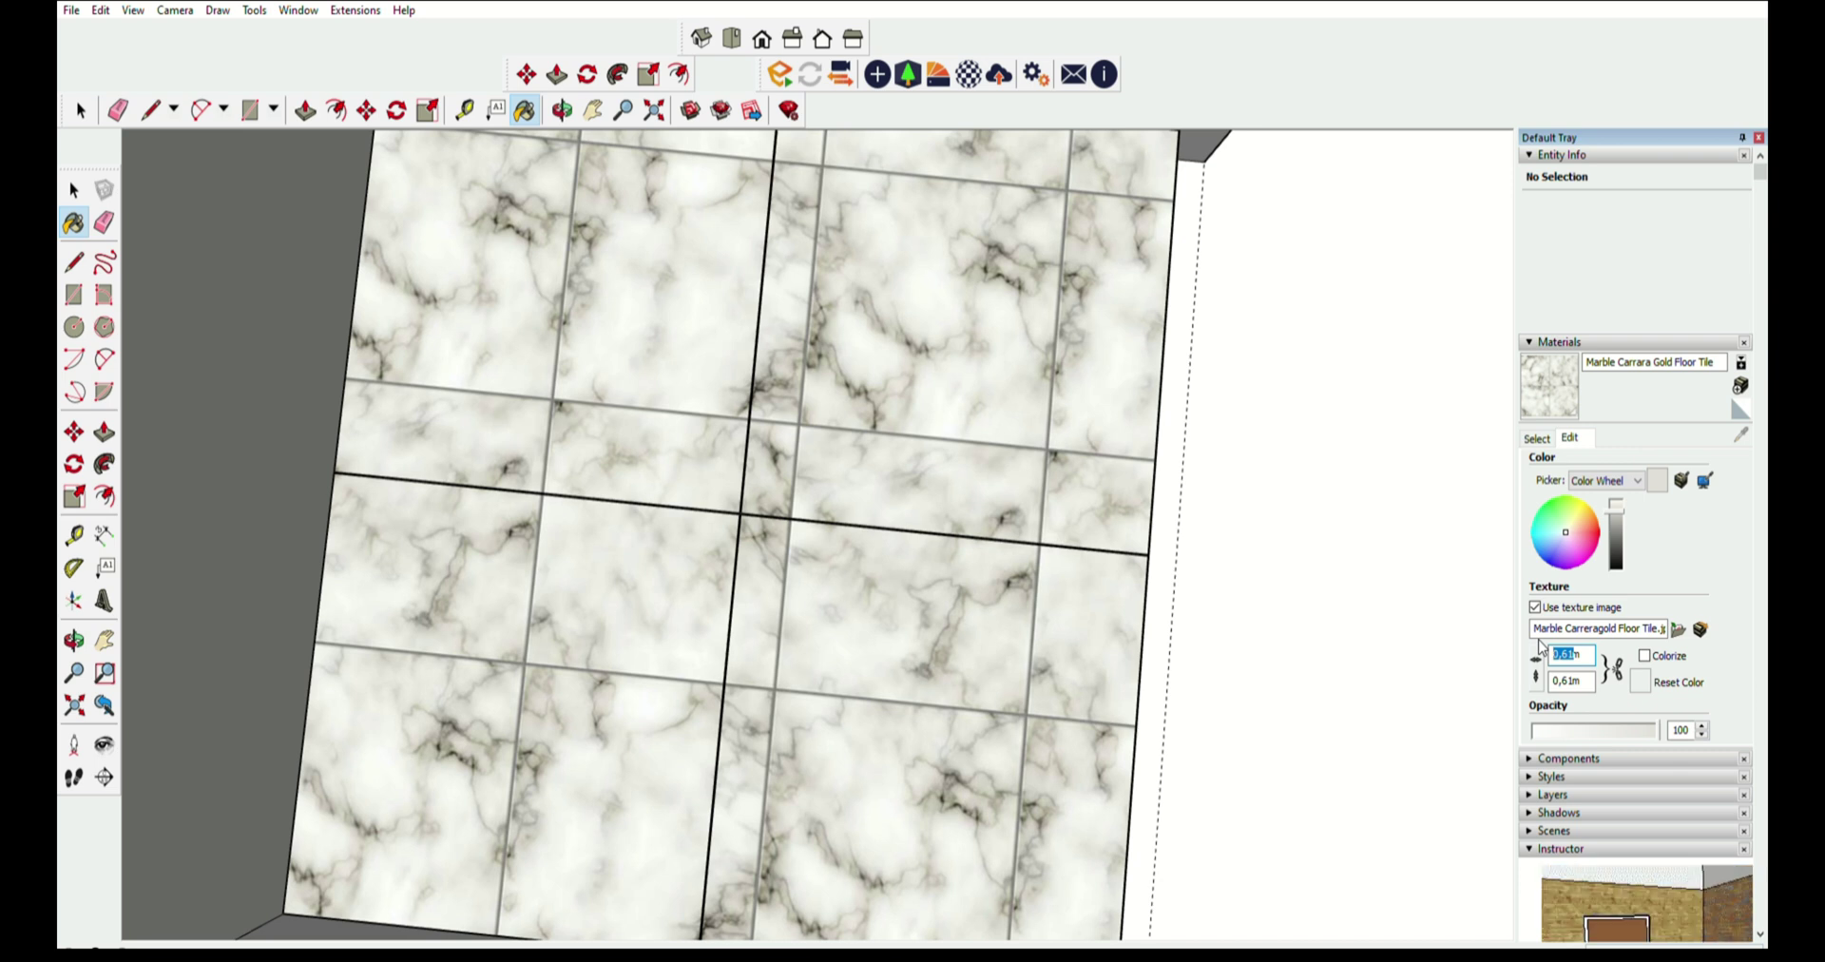
- Set the marble texture size to 2 m wide by 2 m high
{"action": "type", "text": "1m"}
{"action": "key", "text": "Return"}
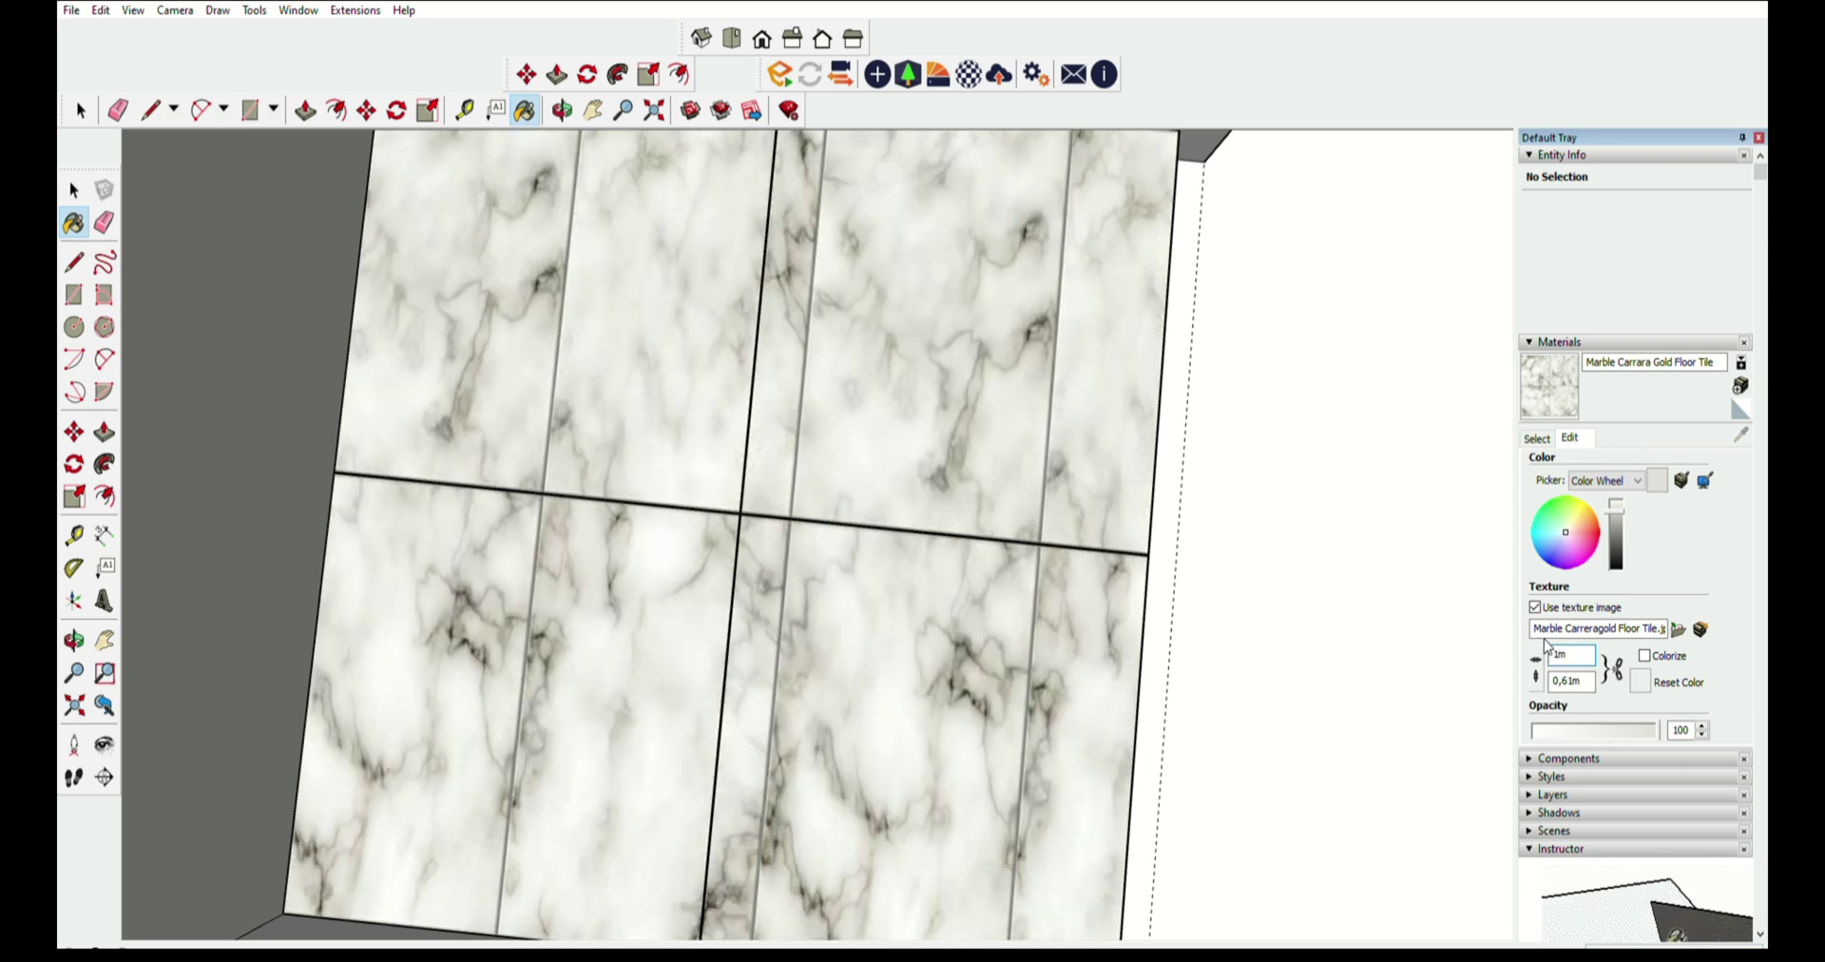
{"action": "key", "text": "Return"}
{"action": "type", "text": "2"}
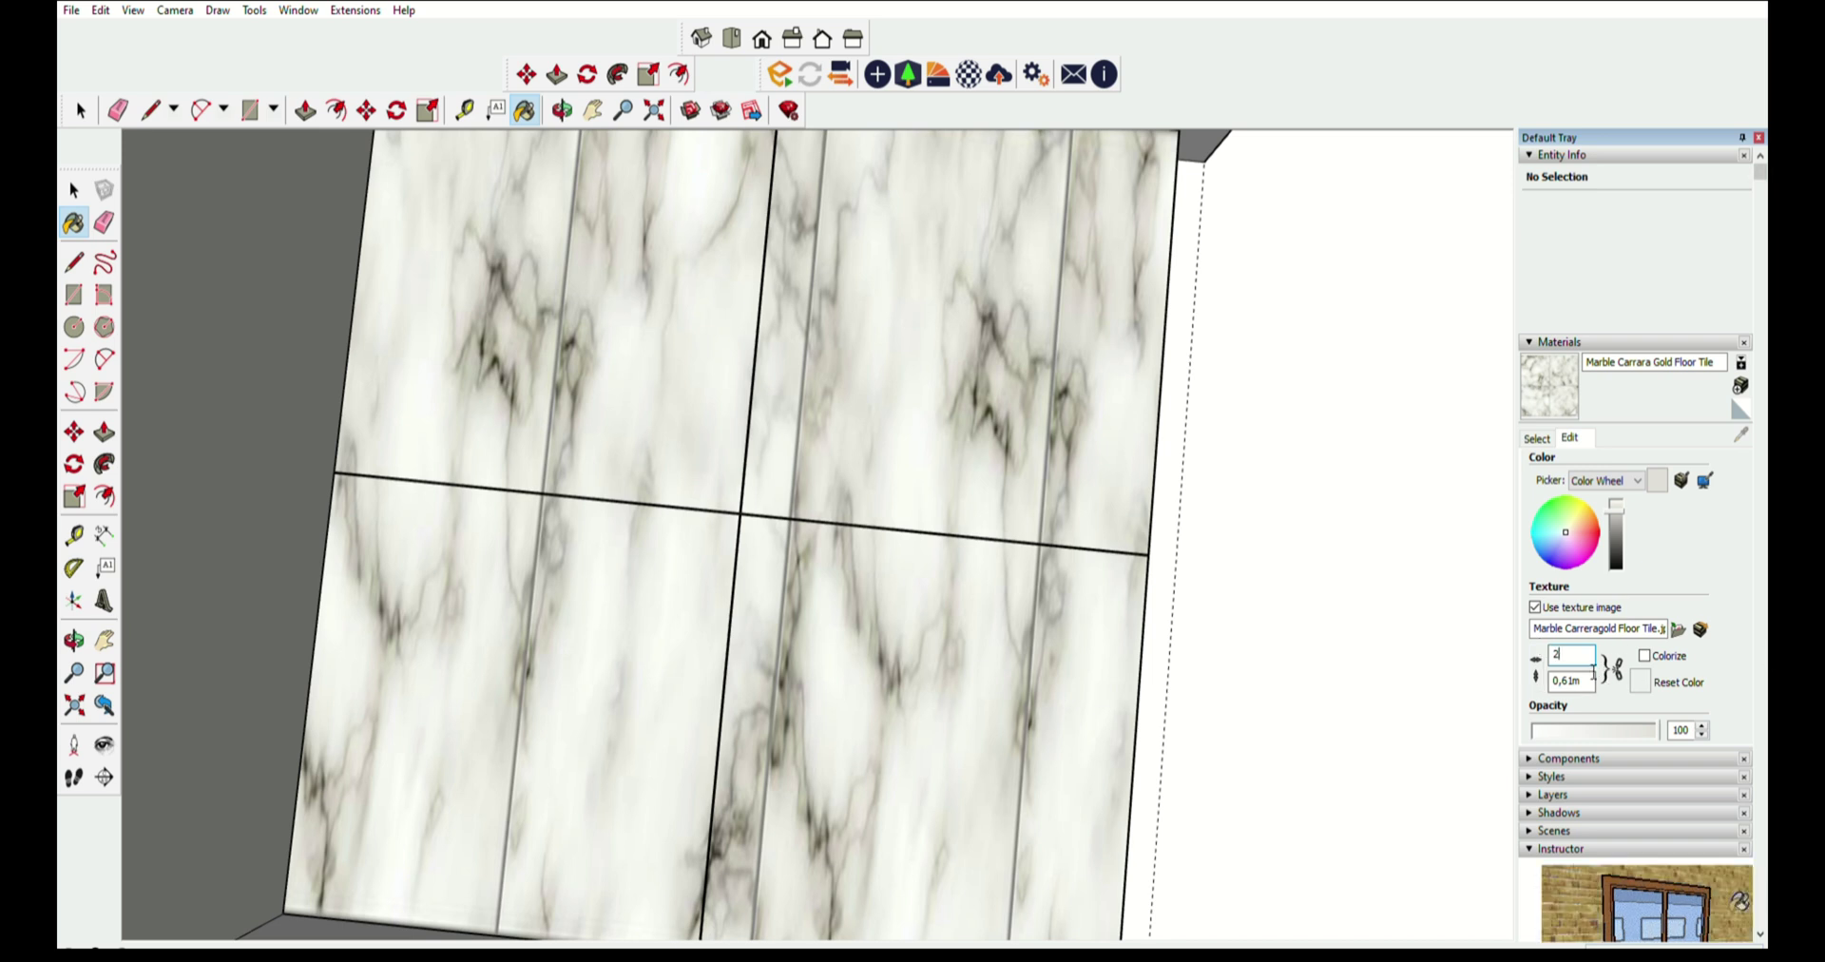
{"action": "key", "text": "Tab"}
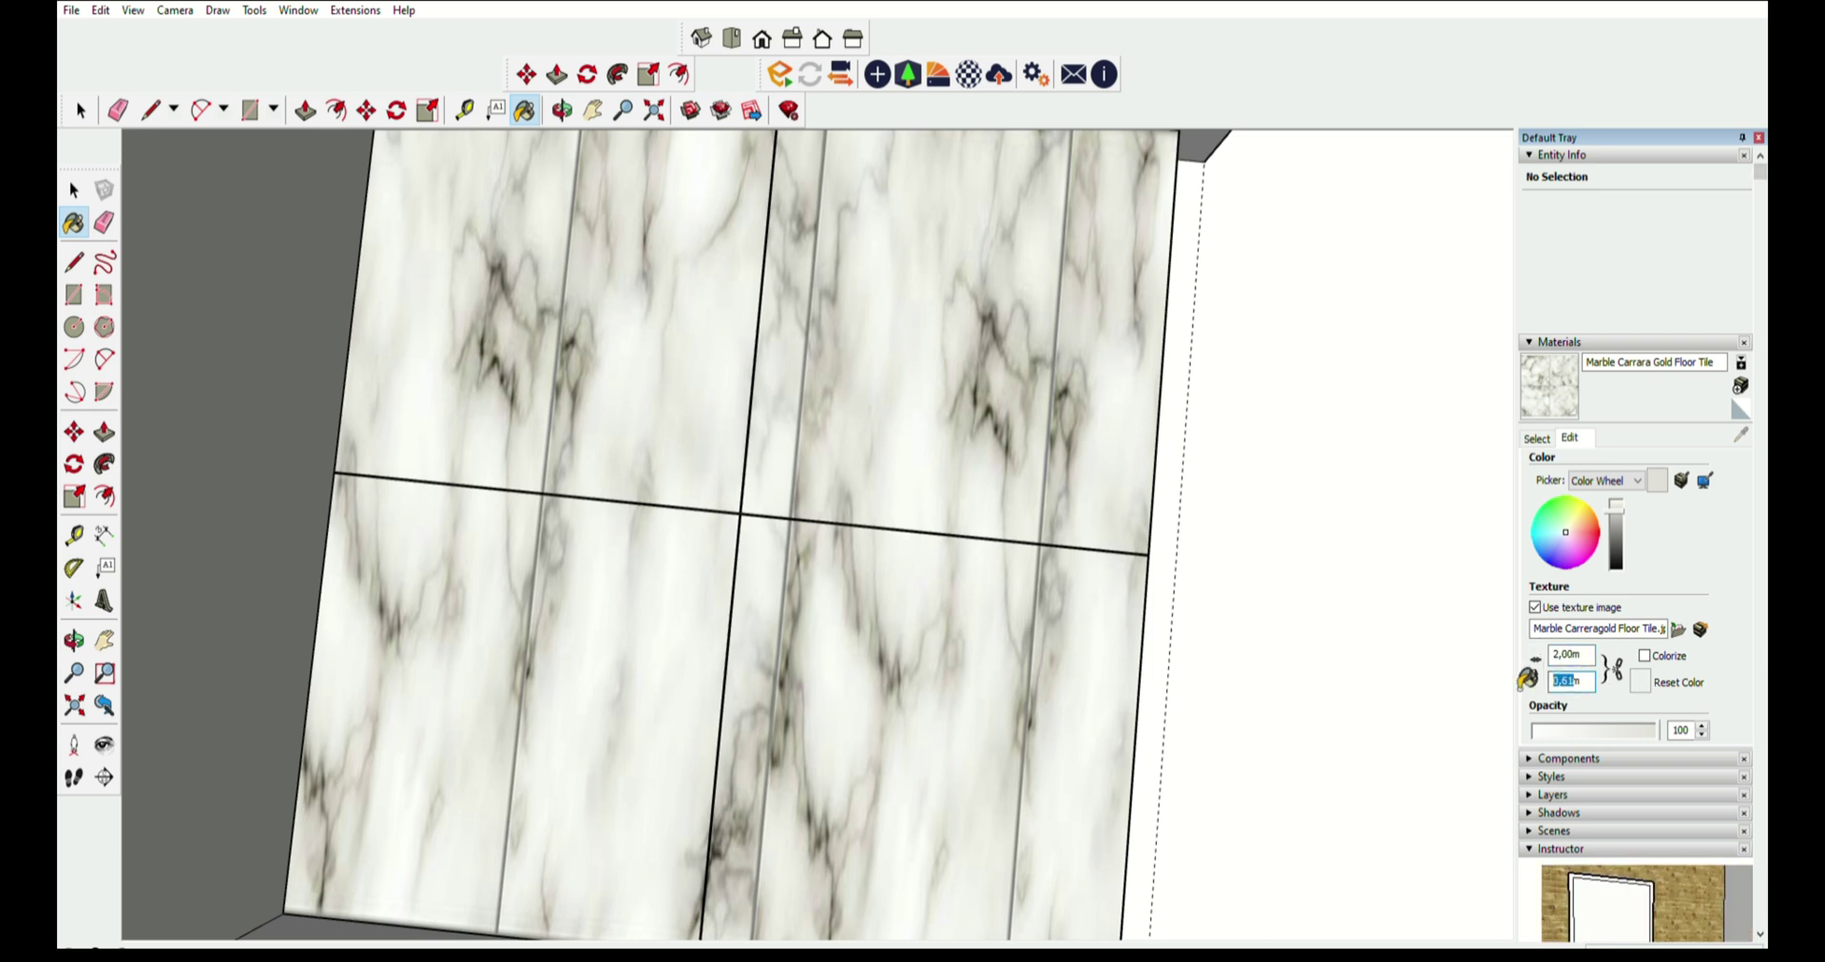
{"action": "type", "text": "2m"}
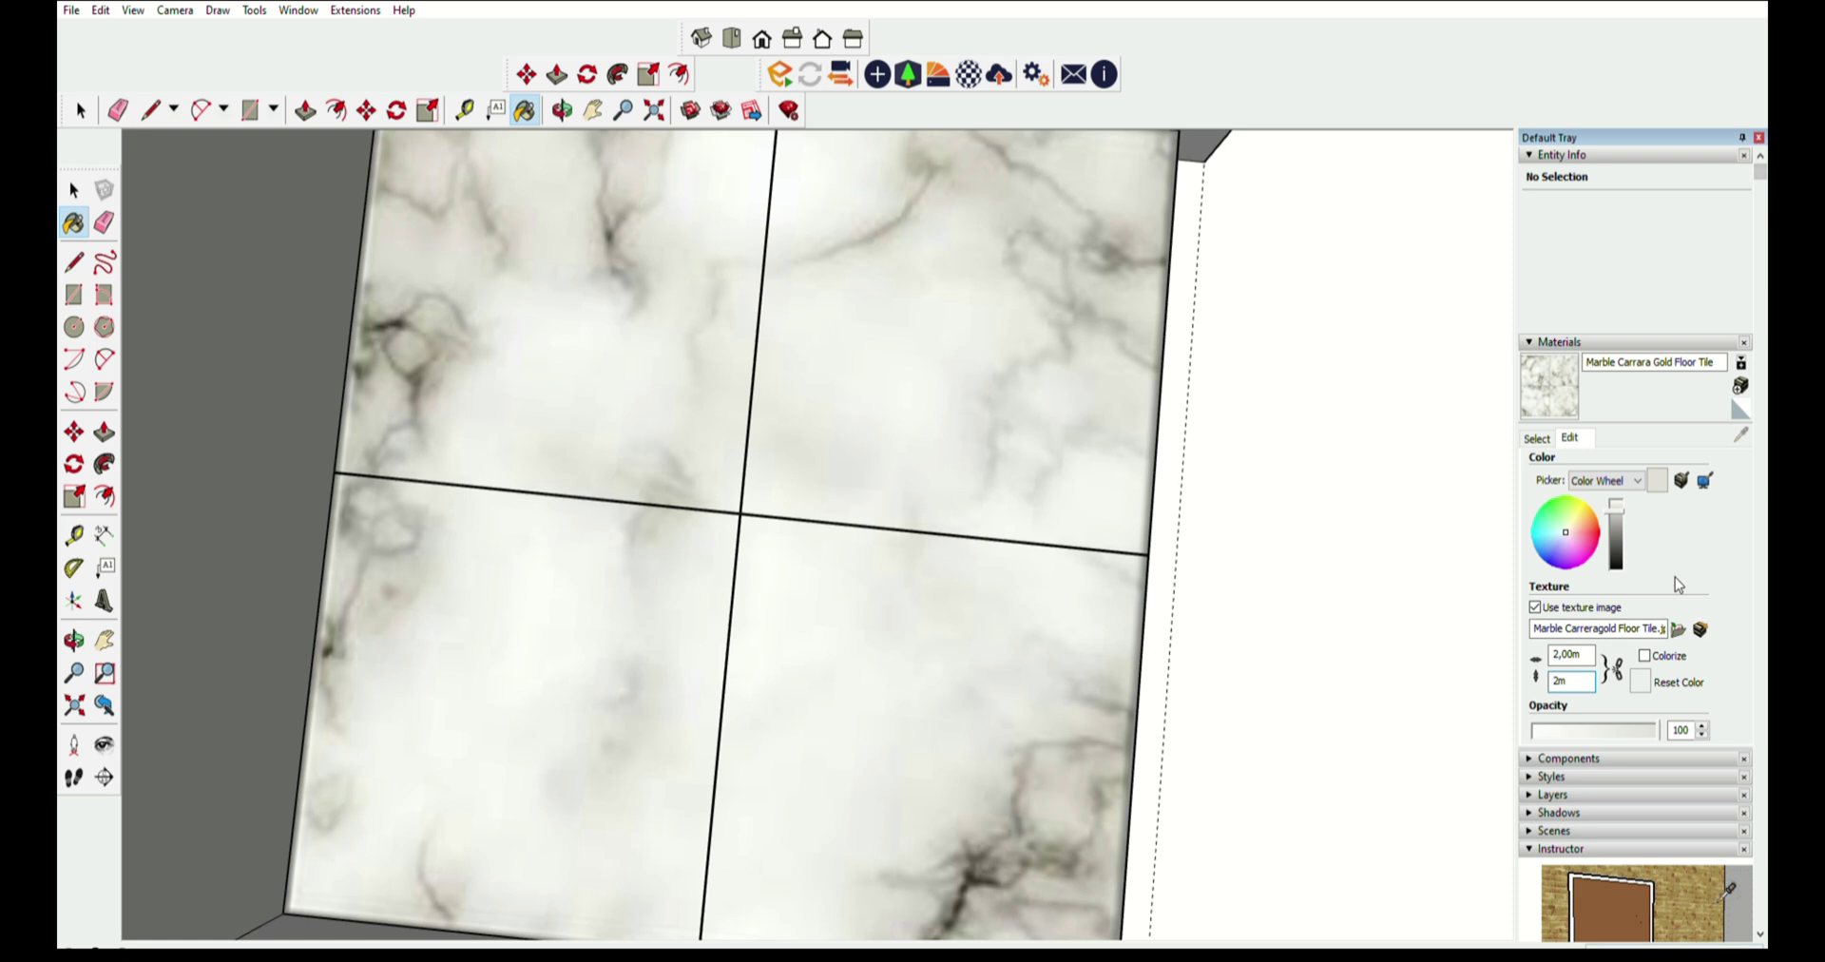
{"action": "left_click", "coordinate": [80, 110]}
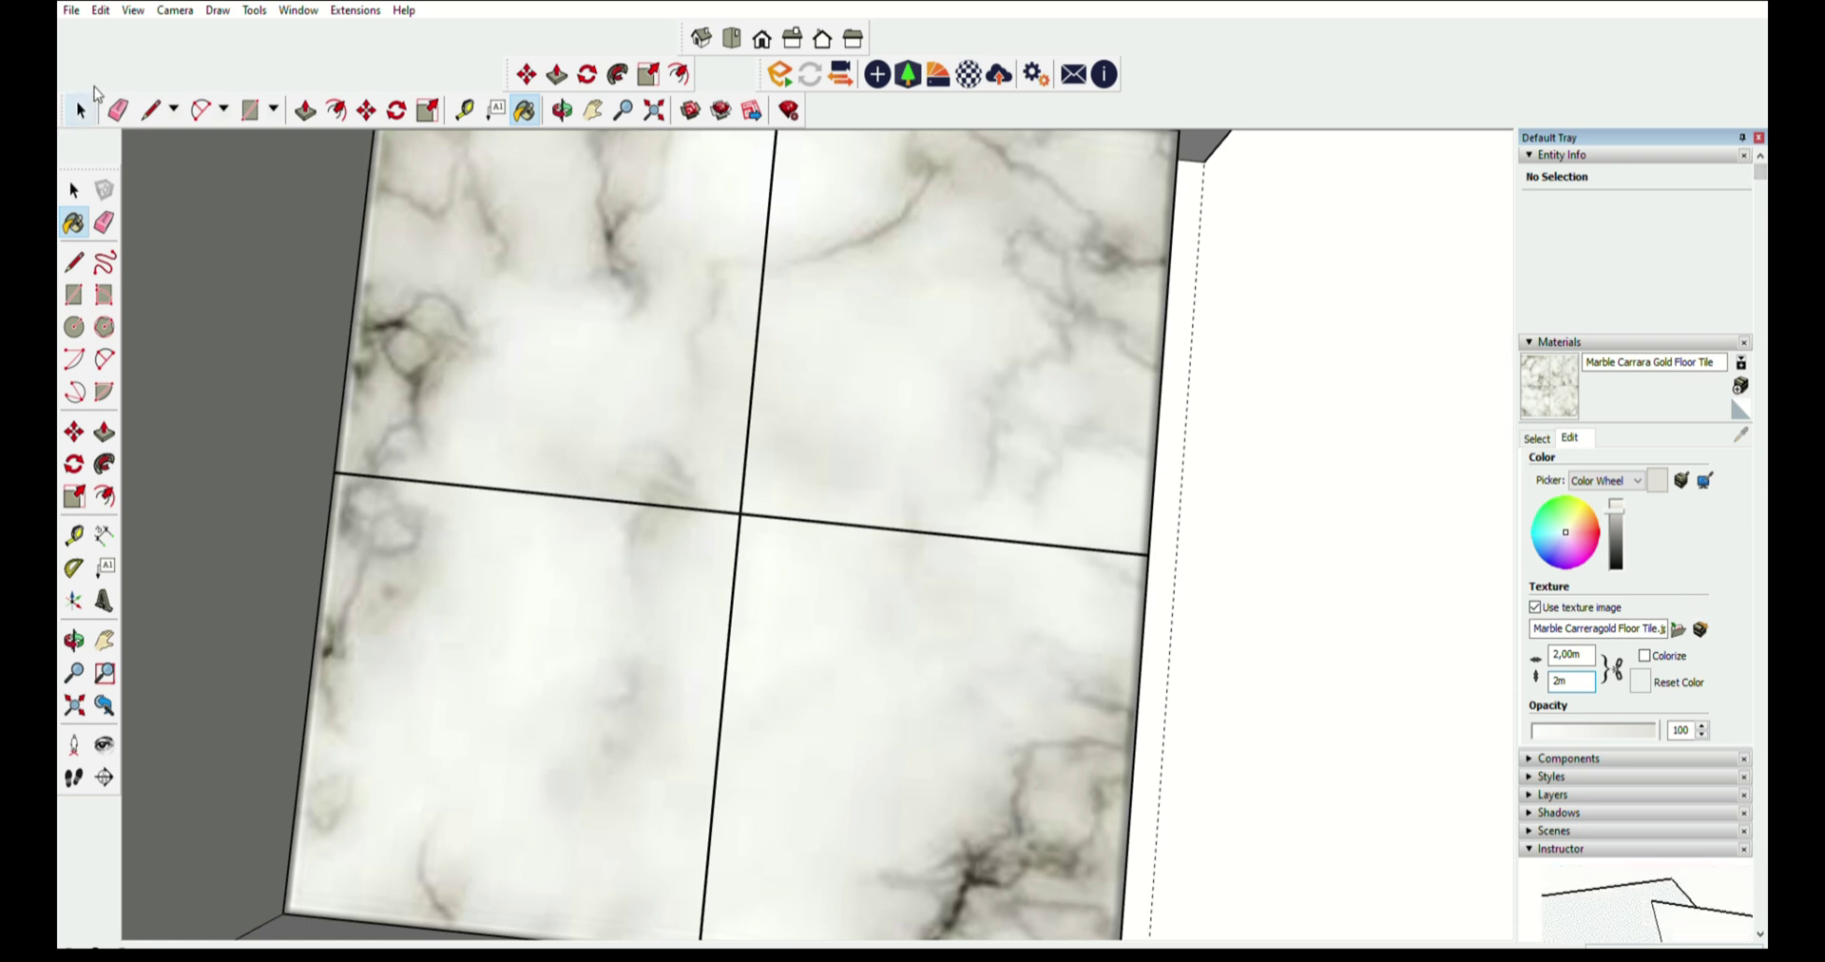
- Paint the back-wall border strip with Encaustic Tile Circular 01
{"action": "scroll", "coordinate": [1237, 336], "scroll_direction": "down", "scroll_amount": 3}
{"action": "middle_click_drag", "start_coordinate": [934, 436], "coordinate": [730, 329]}
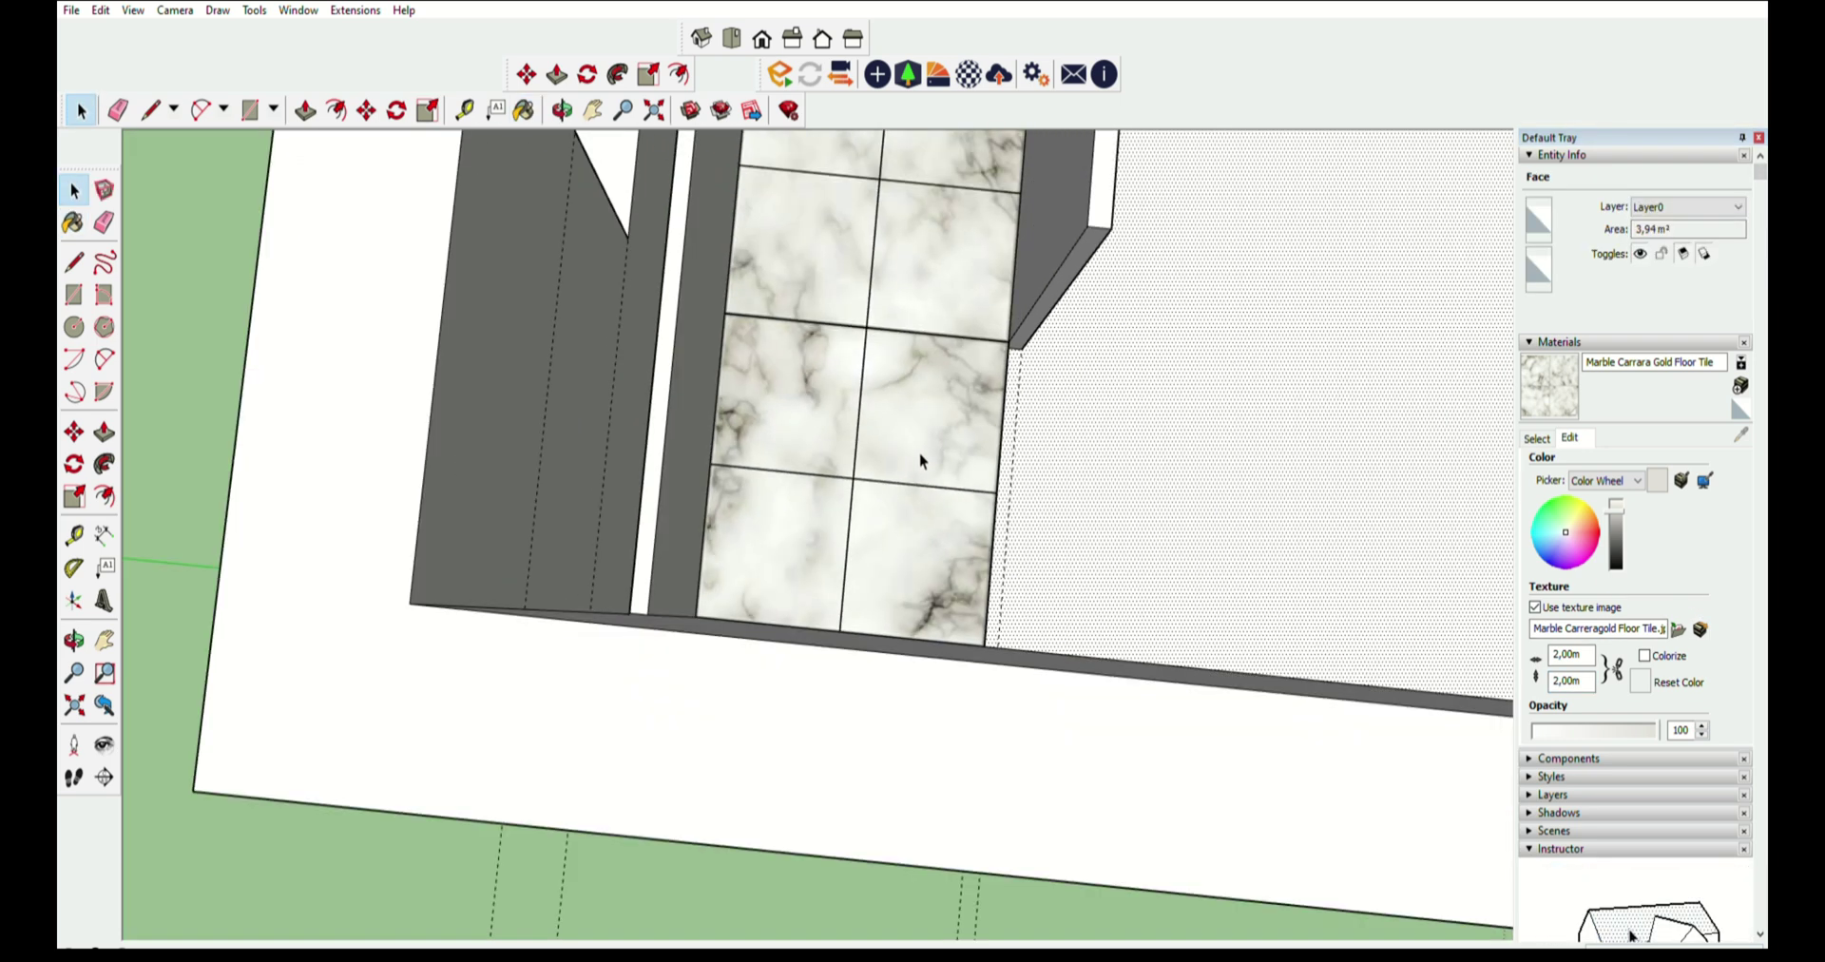
{"action": "scroll", "coordinate": [730, 329], "scroll_direction": "down", "scroll_amount": 3}
{"action": "mouse_move", "coordinate": [802, 412]}
{"action": "middle_mouse_down"}
{"action": "mouse_move", "coordinate": [897, 358]}
{"action": "mouse_move", "coordinate": [941, 556]}
{"action": "middle_mouse_up"}
{"action": "scroll", "coordinate": [941, 556], "scroll_direction": "up", "scroll_amount": 5}
{"action": "scroll", "coordinate": [941, 556], "scroll_direction": "down", "scroll_amount": 3}
{"action": "scroll", "coordinate": [965, 440], "scroll_direction": "up", "scroll_amount": 5}
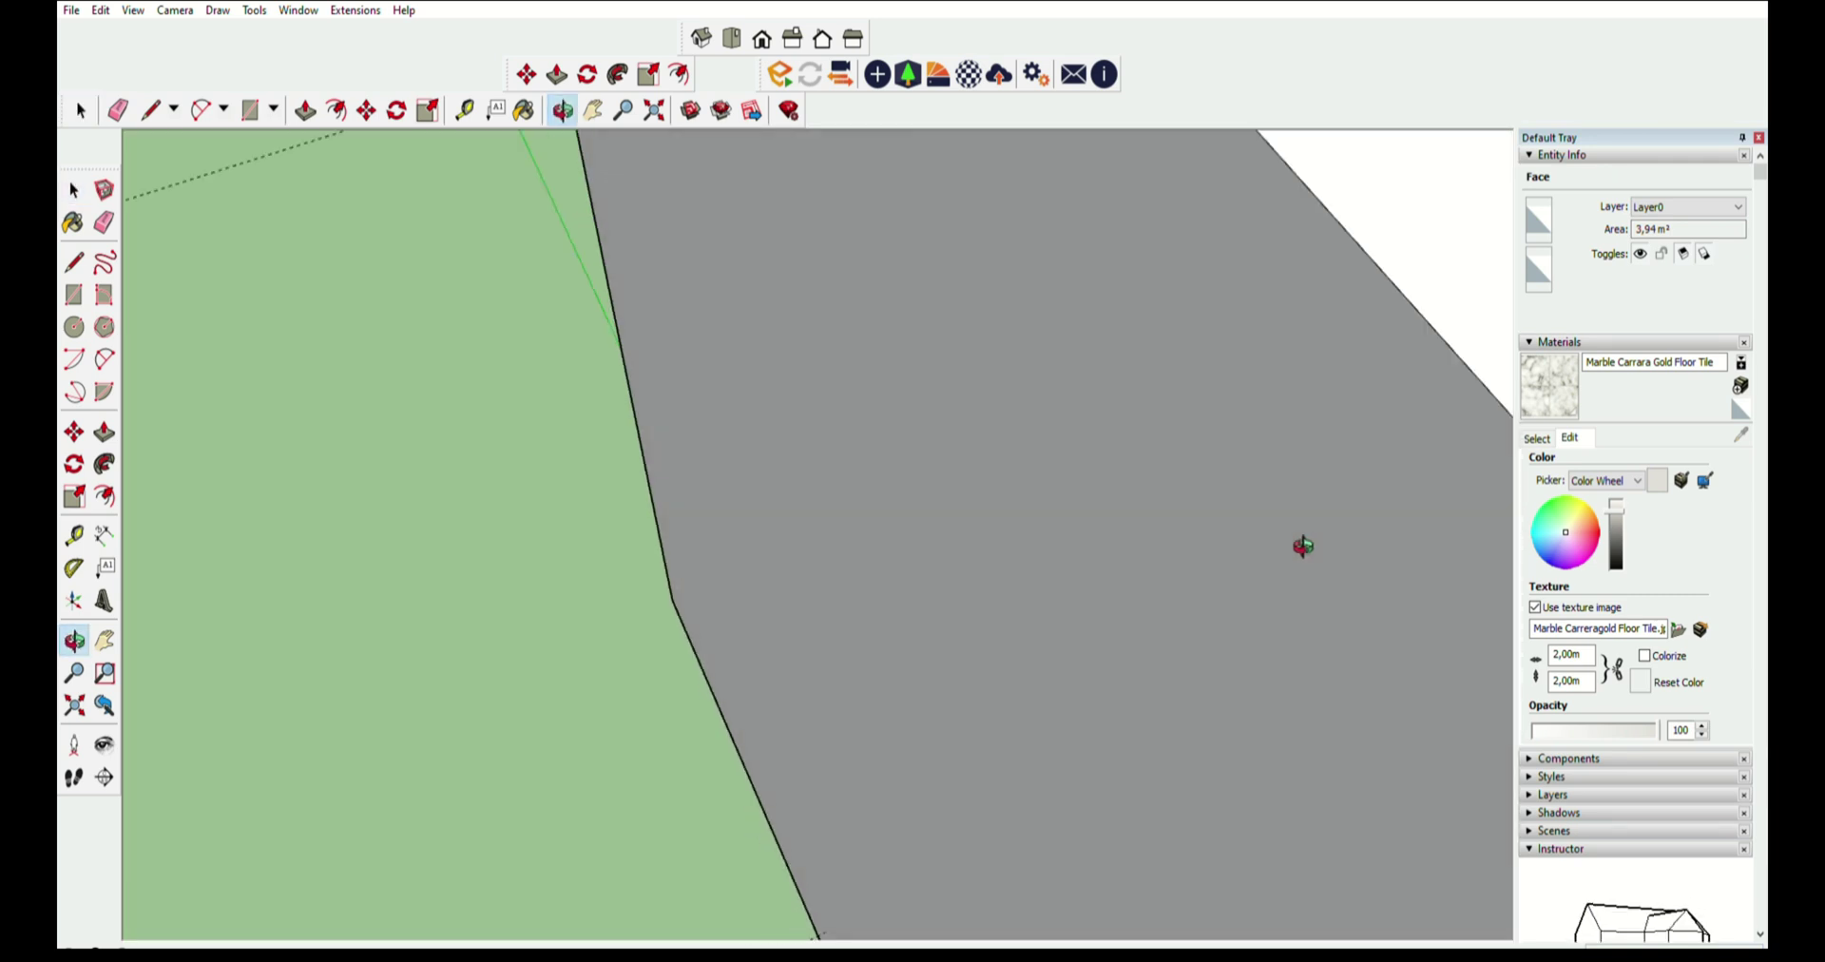
{"action": "scroll", "coordinate": [1303, 542], "scroll_direction": "down", "scroll_amount": 5}
{"action": "scroll", "coordinate": [1059, 574], "scroll_direction": "down", "scroll_amount": 3}
{"action": "scroll", "coordinate": [837, 610], "scroll_direction": "down", "scroll_amount": 3}
{"action": "middle_click_drag", "start_coordinate": [836, 609], "coordinate": [1038, 443]}
{"action": "scroll", "coordinate": [951, 532], "scroll_direction": "up", "scroll_amount": 3}
{"action": "scroll", "coordinate": [950, 532], "scroll_direction": "up", "scroll_amount": 2}
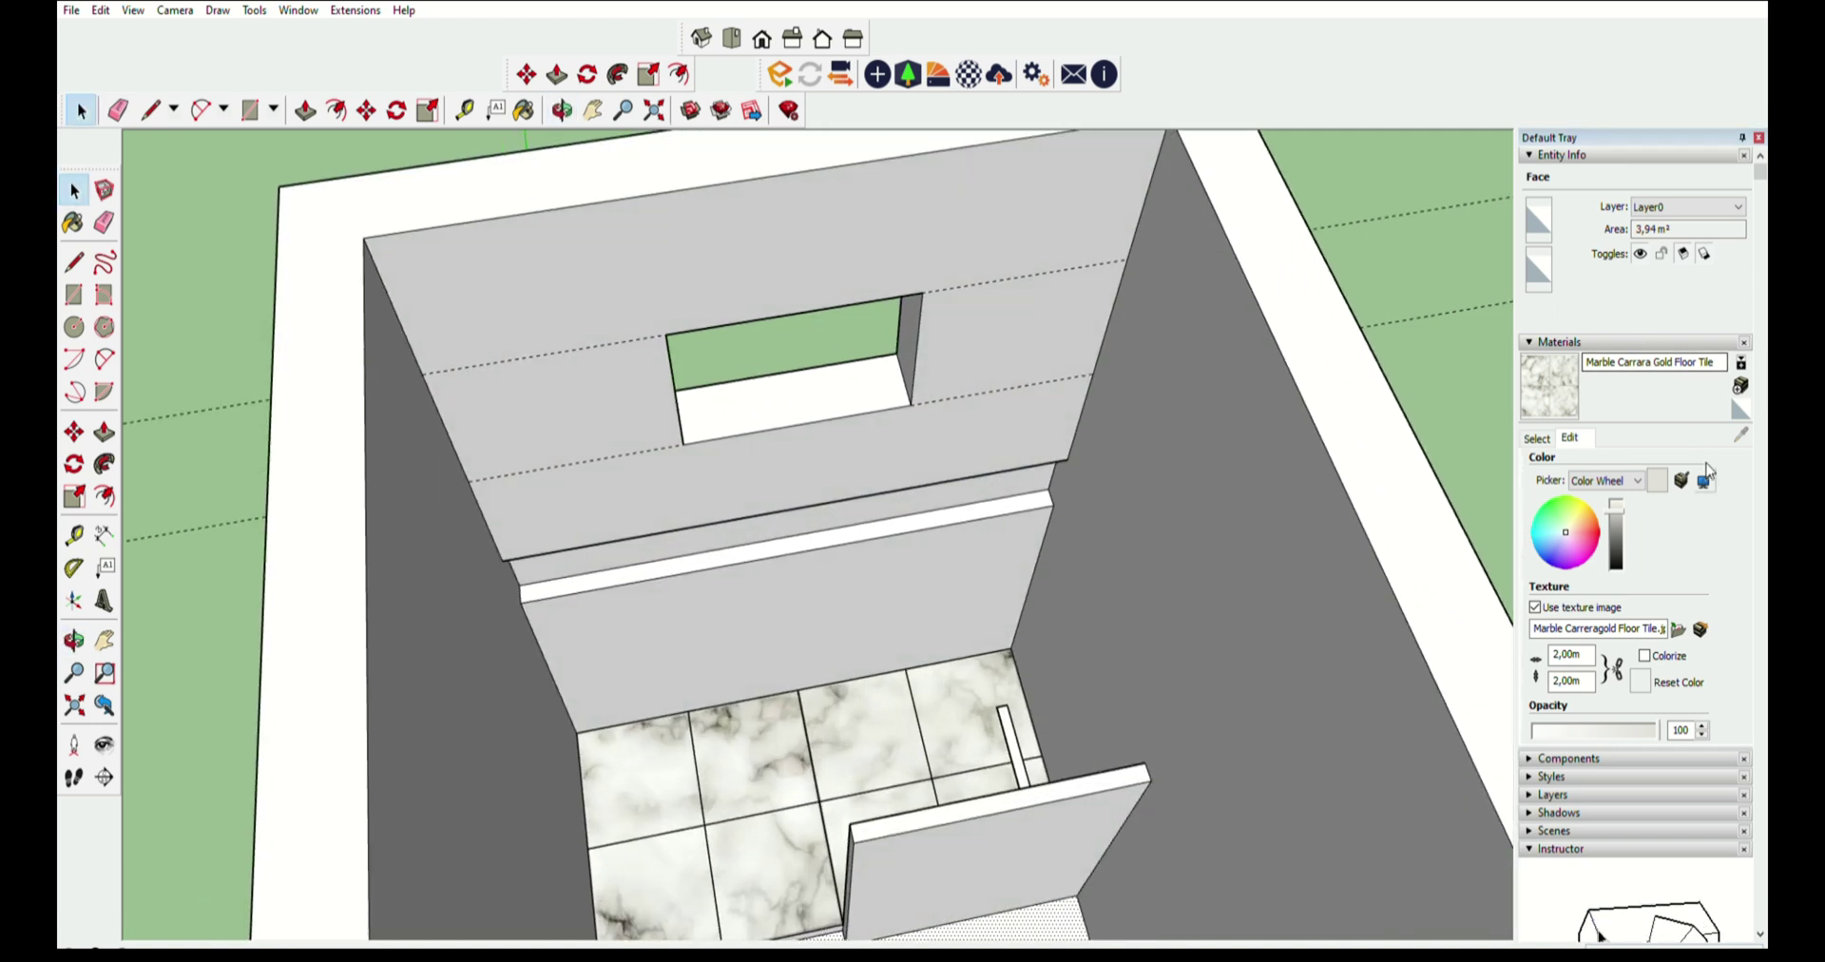
{"action": "left_click", "coordinate": [1537, 438]}
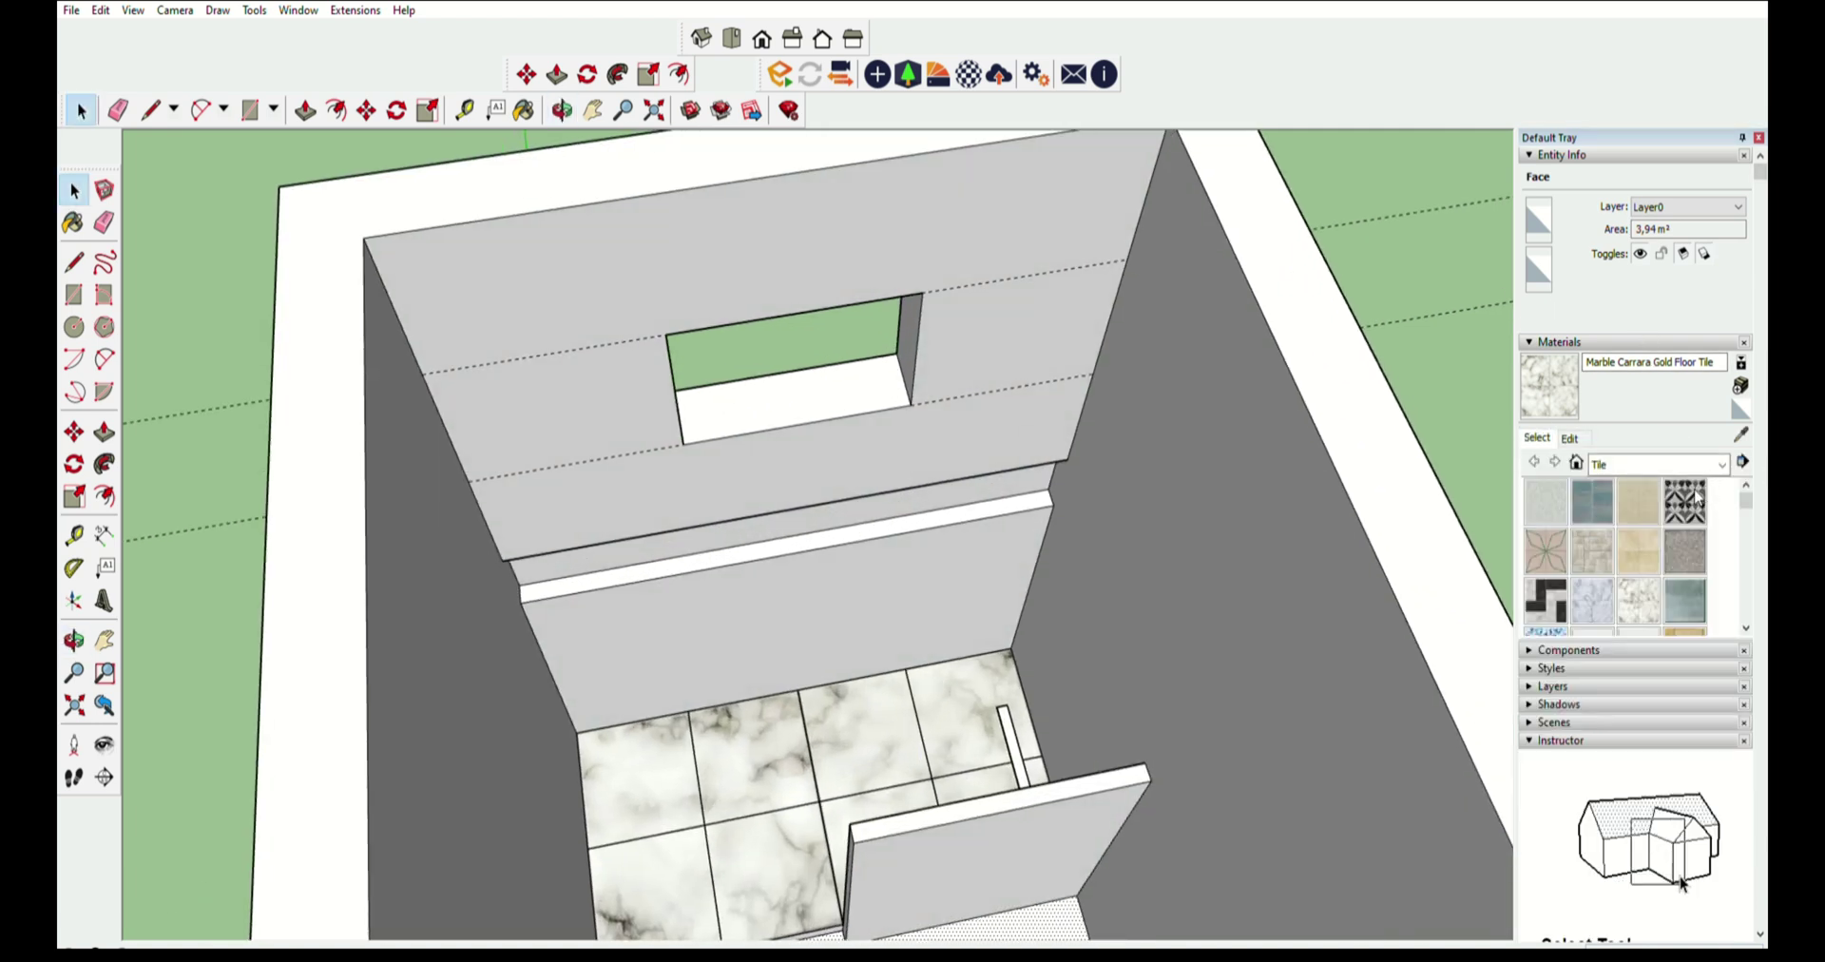
{"action": "left_click", "coordinate": [1697, 495]}
{"action": "scroll", "coordinate": [937, 497], "scroll_direction": "up", "scroll_amount": 3}
{"action": "scroll", "coordinate": [888, 367], "scroll_direction": "up", "scroll_amount": 2}
{"action": "left_click", "coordinate": [903, 430]}
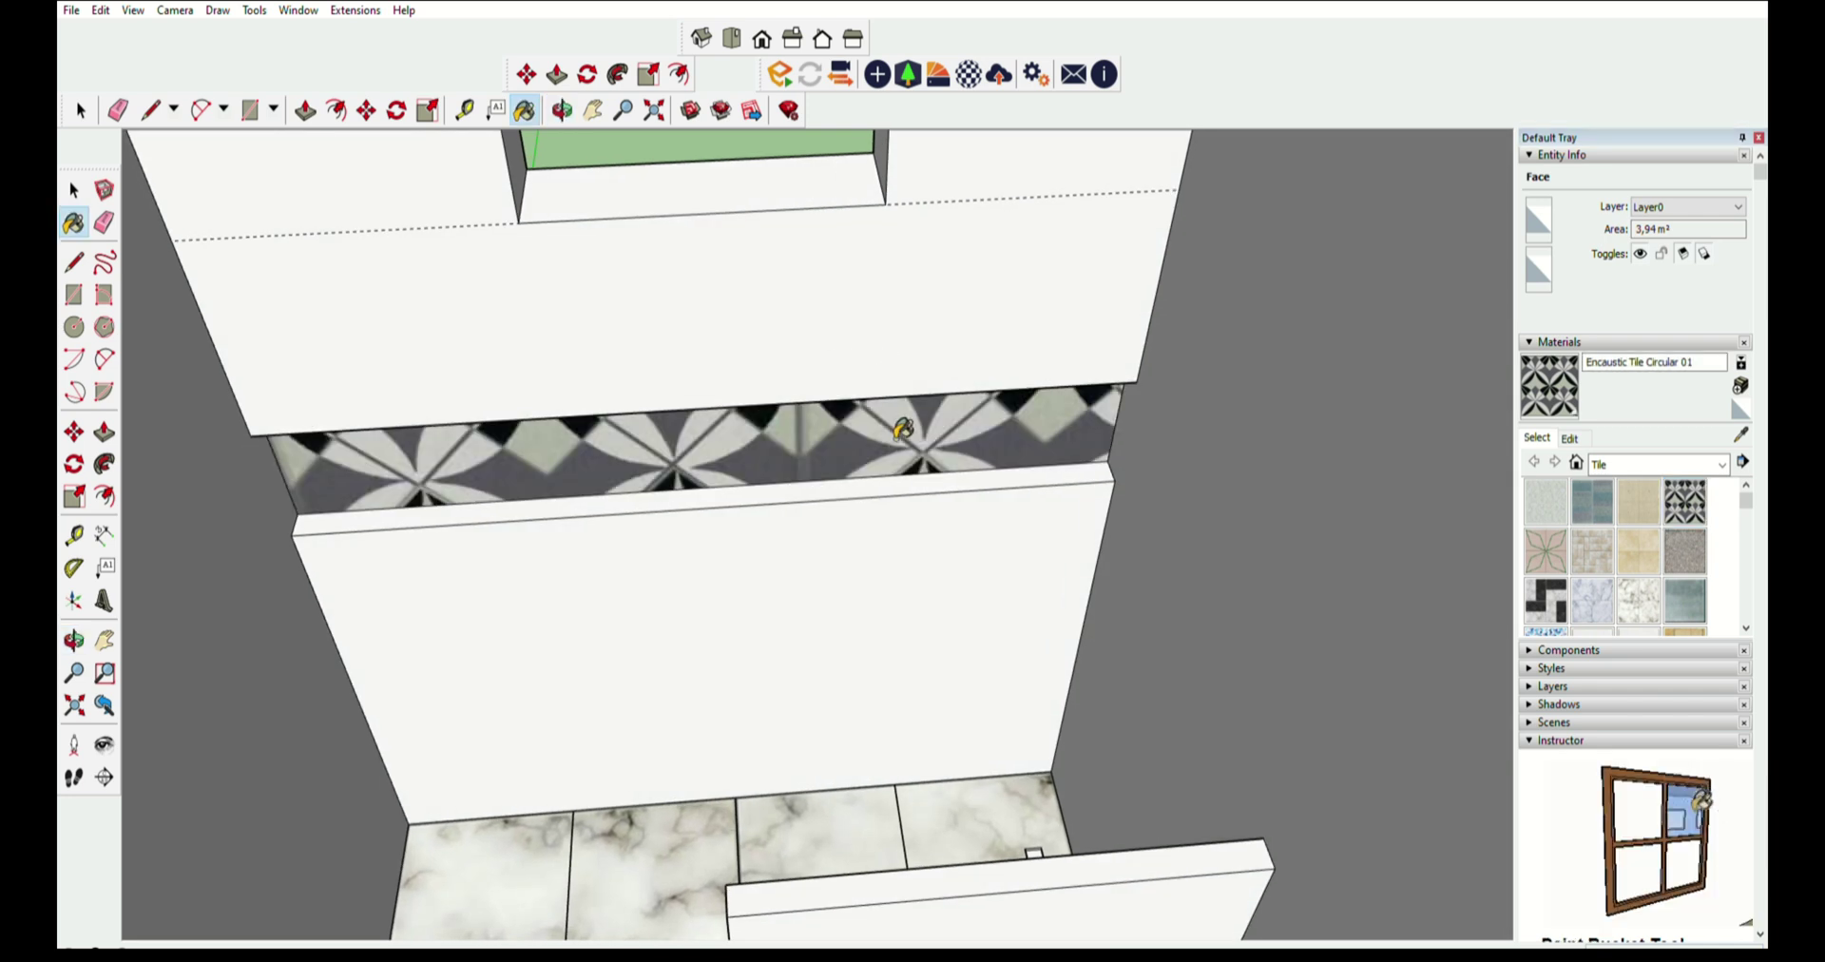
- Cover the upper and lower back wall around the border in beige Field Square Tile
{"action": "middle_click_drag", "start_coordinate": [655, 452], "coordinate": [789, 495]}
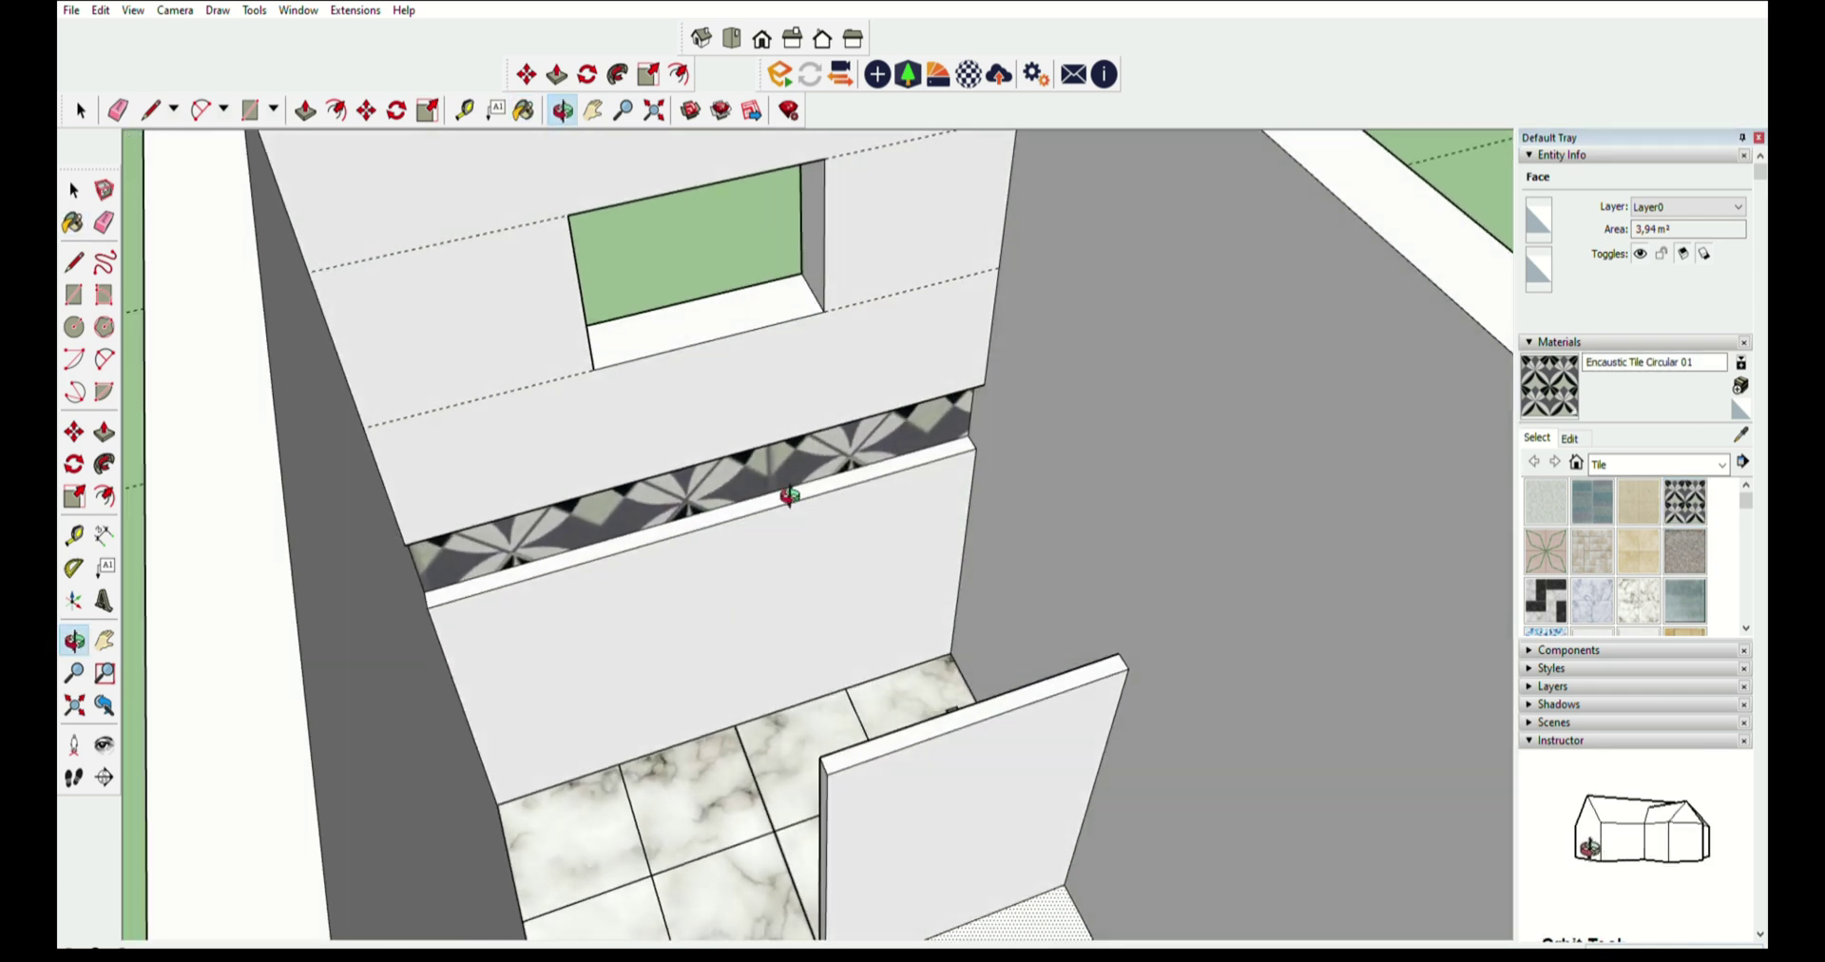
{"action": "scroll", "coordinate": [789, 495], "scroll_direction": "down", "scroll_amount": 5}
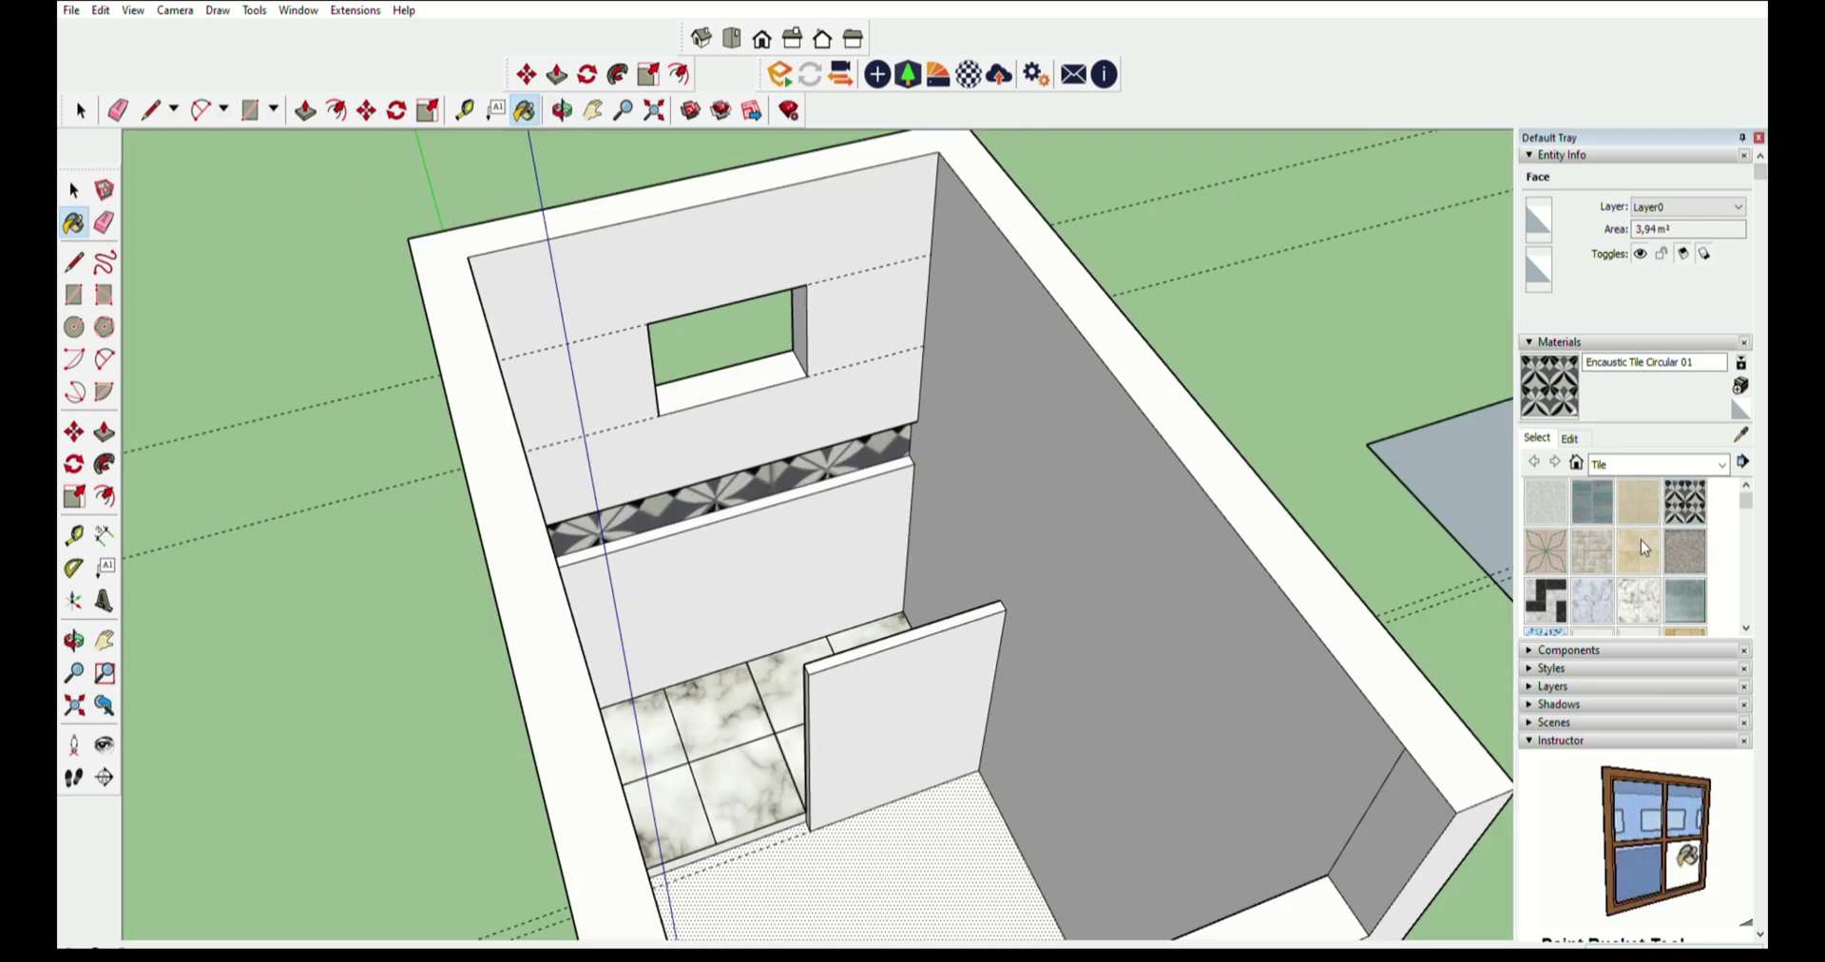
{"action": "scroll", "coordinate": [819, 570], "scroll_direction": "up", "scroll_amount": 3}
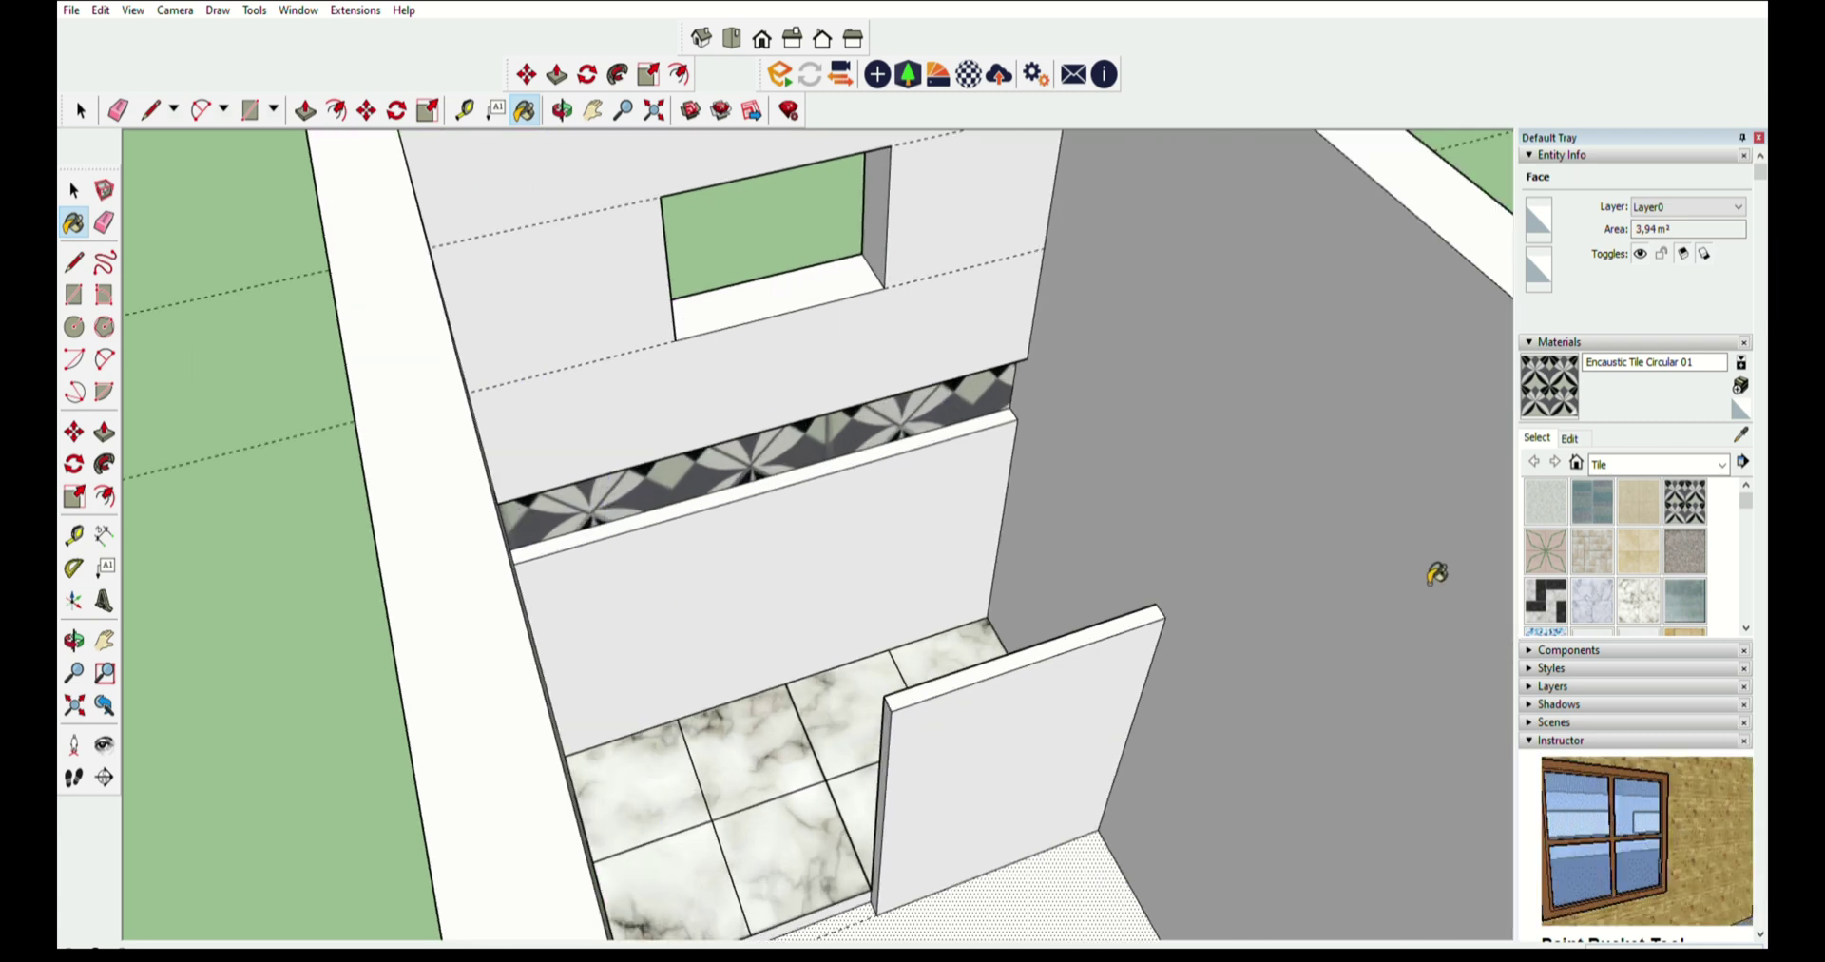
{"action": "left_click", "coordinate": [1632, 549]}
{"action": "left_click", "coordinate": [944, 337]}
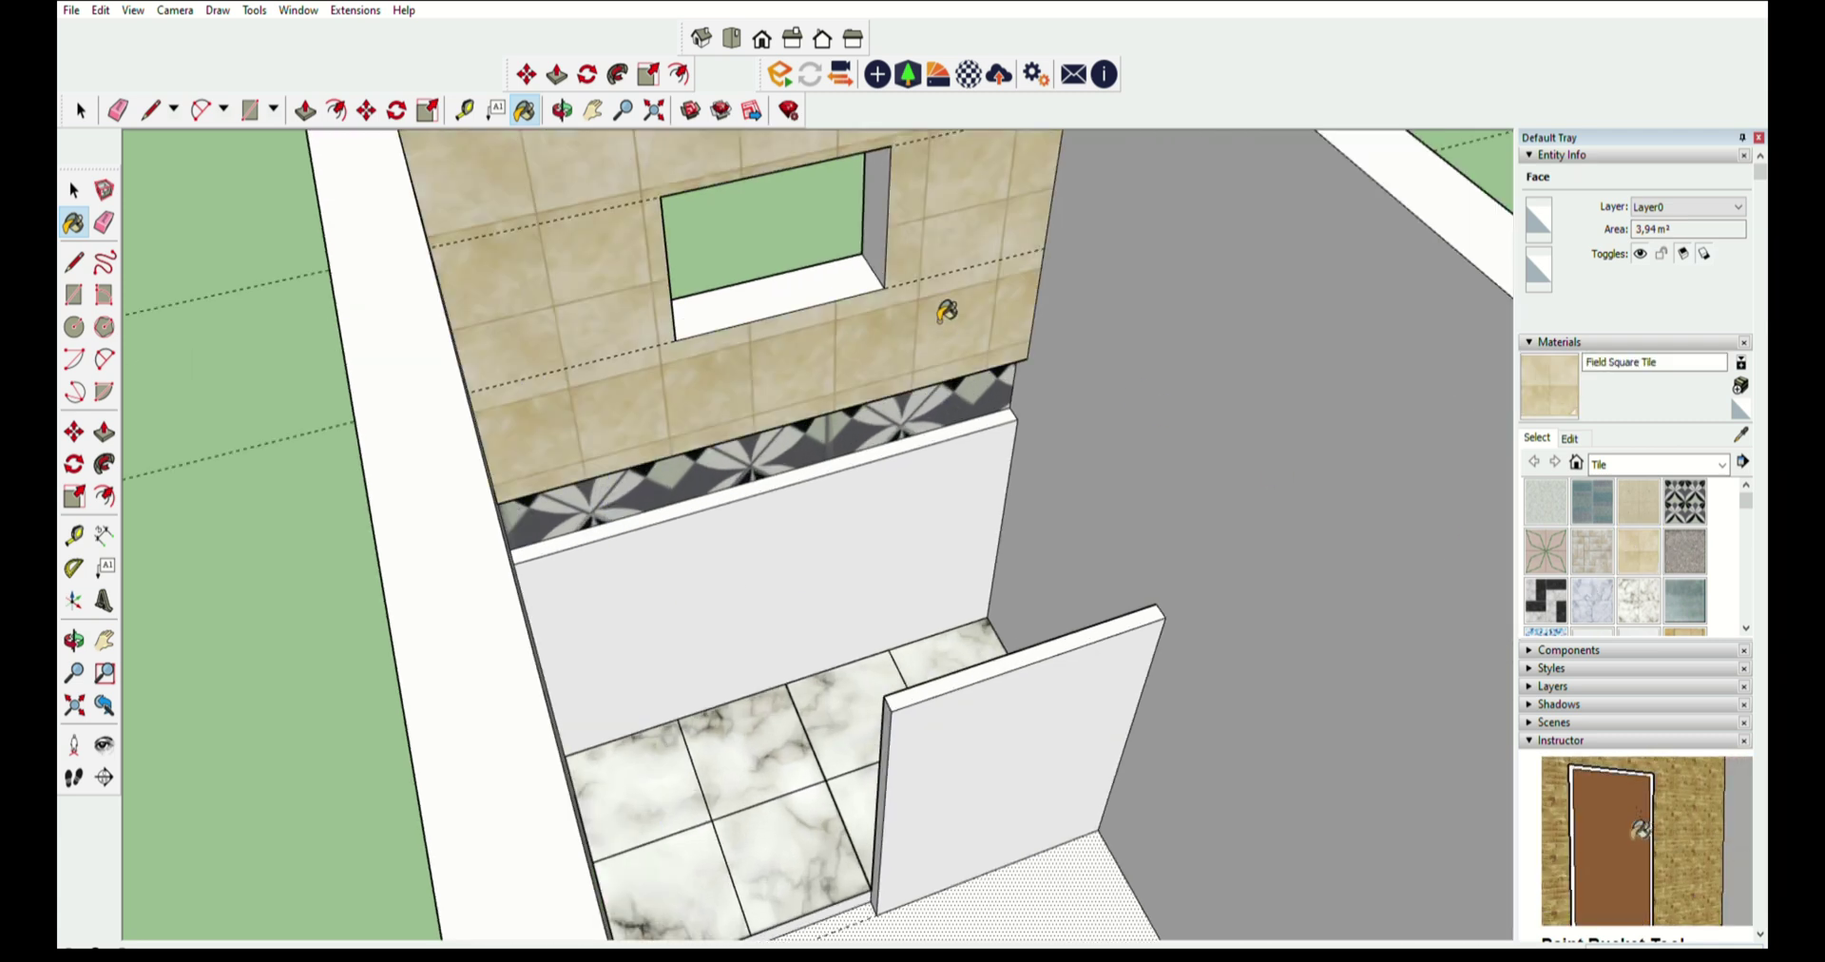
{"action": "left_click", "coordinate": [888, 519]}
- Tile the left and right side walls with Field Square Tile
{"action": "scroll", "coordinate": [855, 542], "scroll_direction": "down", "scroll_amount": 5}
{"action": "mouse_move", "coordinate": [835, 563]}
{"action": "middle_mouse_down"}
{"action": "mouse_move", "coordinate": [570, 522]}
{"action": "mouse_move", "coordinate": [658, 597]}
{"action": "middle_mouse_up"}
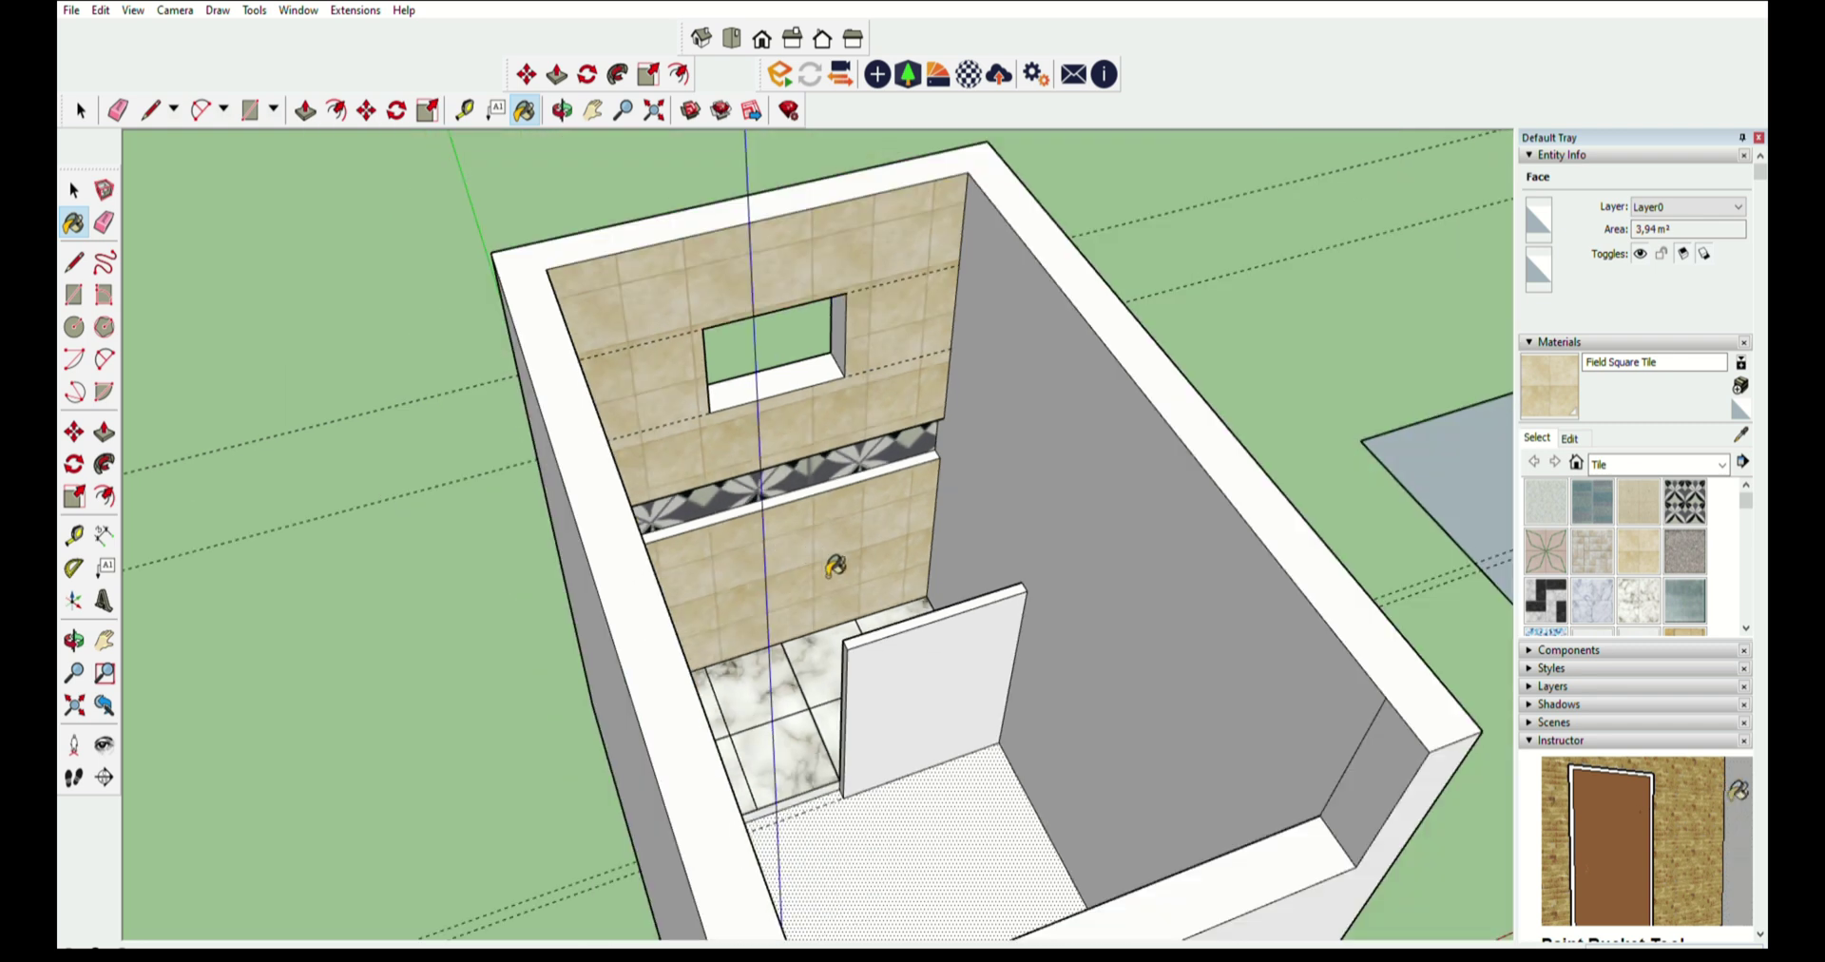
{"action": "left_click", "coordinate": [552, 544]}
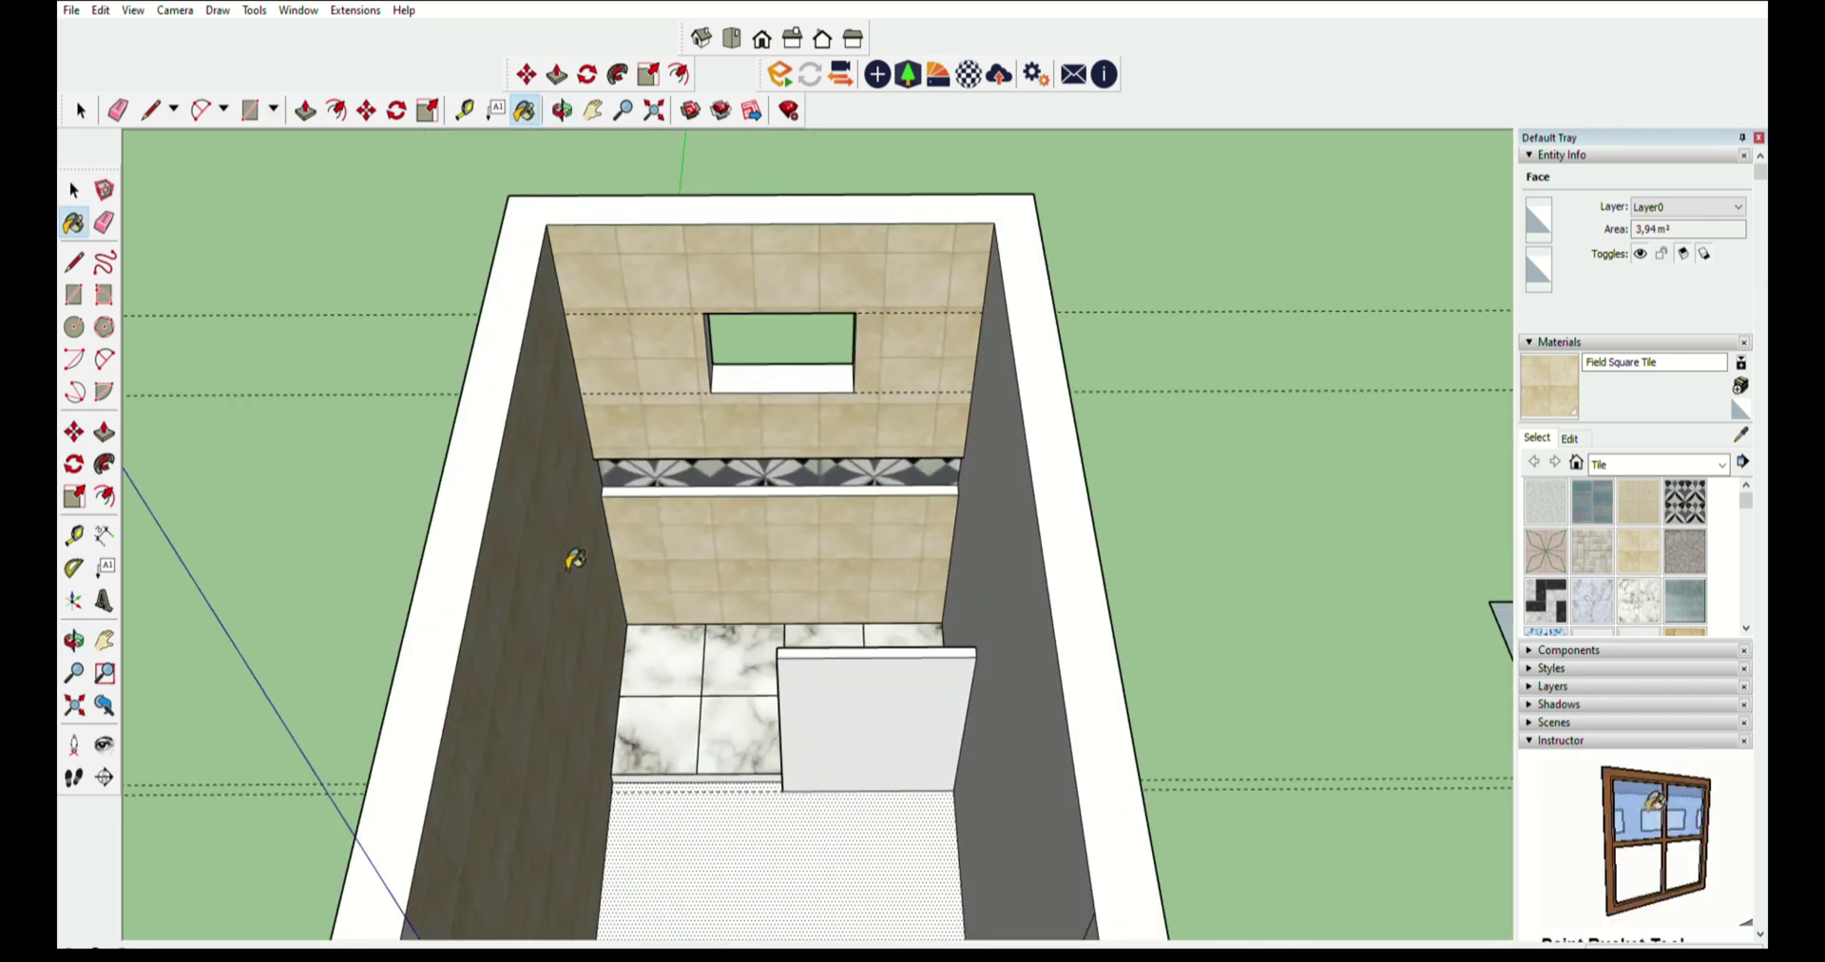
{"action": "left_click", "coordinate": [993, 627]}
{"action": "mouse_move", "coordinate": [927, 656]}
{"action": "middle_mouse_down"}
{"action": "mouse_move", "coordinate": [1130, 680]}
{"action": "mouse_move", "coordinate": [1233, 660]}
{"action": "middle_mouse_up"}
{"action": "scroll", "coordinate": [1130, 679], "scroll_direction": "down", "scroll_amount": 3}
{"action": "scroll", "coordinate": [1093, 532], "scroll_direction": "up", "scroll_amount": 3}
{"action": "scroll", "coordinate": [1093, 532], "scroll_direction": "down", "scroll_amount": 2}
{"action": "mouse_move", "coordinate": [1093, 532]}
{"action": "middle_mouse_down"}
{"action": "mouse_move", "coordinate": [950, 598]}
{"action": "mouse_move", "coordinate": [979, 590]}
{"action": "mouse_move", "coordinate": [951, 608]}
{"action": "mouse_move", "coordinate": [969, 652]}
{"action": "middle_mouse_up"}
{"action": "scroll", "coordinate": [950, 598], "scroll_direction": "up", "scroll_amount": 4}
{"action": "scroll", "coordinate": [842, 589], "scroll_direction": "down", "scroll_amount": 2}
{"action": "mouse_move", "coordinate": [842, 590]}
{"action": "middle_mouse_down"}
{"action": "mouse_move", "coordinate": [888, 522]}
{"action": "mouse_move", "coordinate": [825, 511]}
{"action": "middle_mouse_up"}
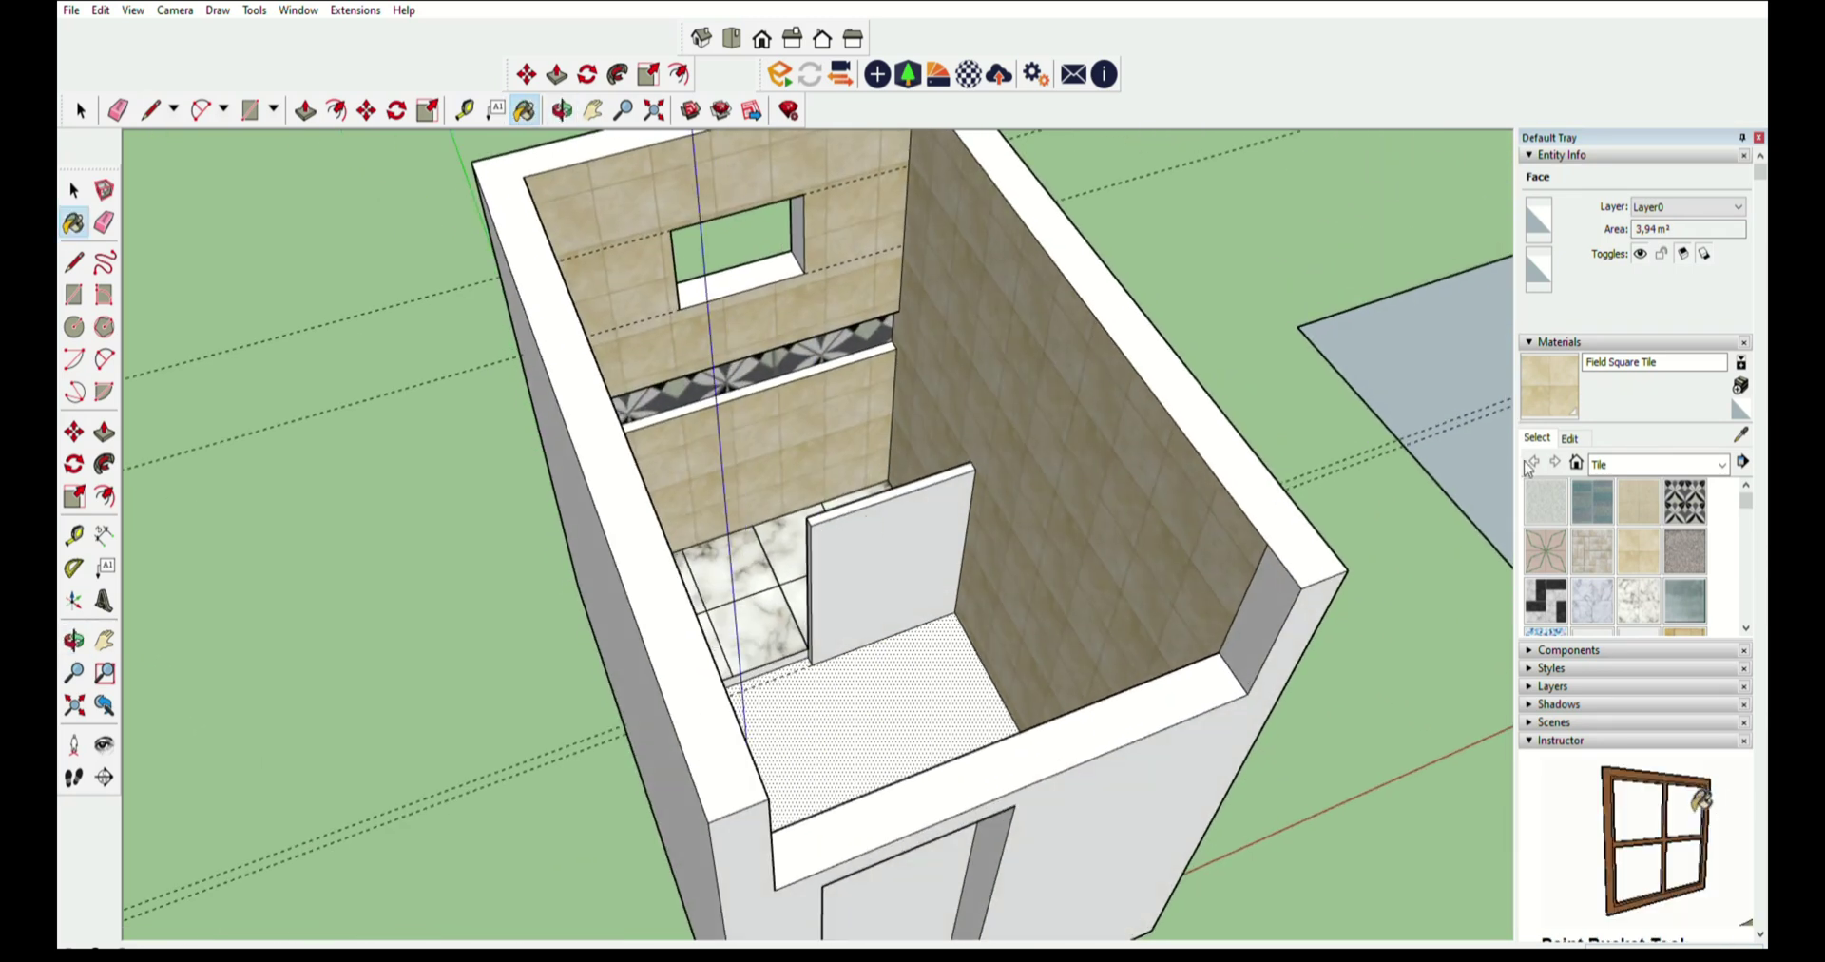
{"action": "scroll", "coordinate": [1621, 530], "scroll_direction": "down", "scroll_amount": 2}
{"action": "scroll", "coordinate": [1621, 530], "scroll_direction": "down", "scroll_amount": 1}
{"action": "scroll", "coordinate": [1622, 530], "scroll_direction": "down", "scroll_amount": 2}
- Paint the shower partition face with Tile Navy and orbit around to check it
{"action": "left_click", "coordinate": [1685, 518]}
{"action": "scroll", "coordinate": [875, 530], "scroll_direction": "up", "scroll_amount": 3}
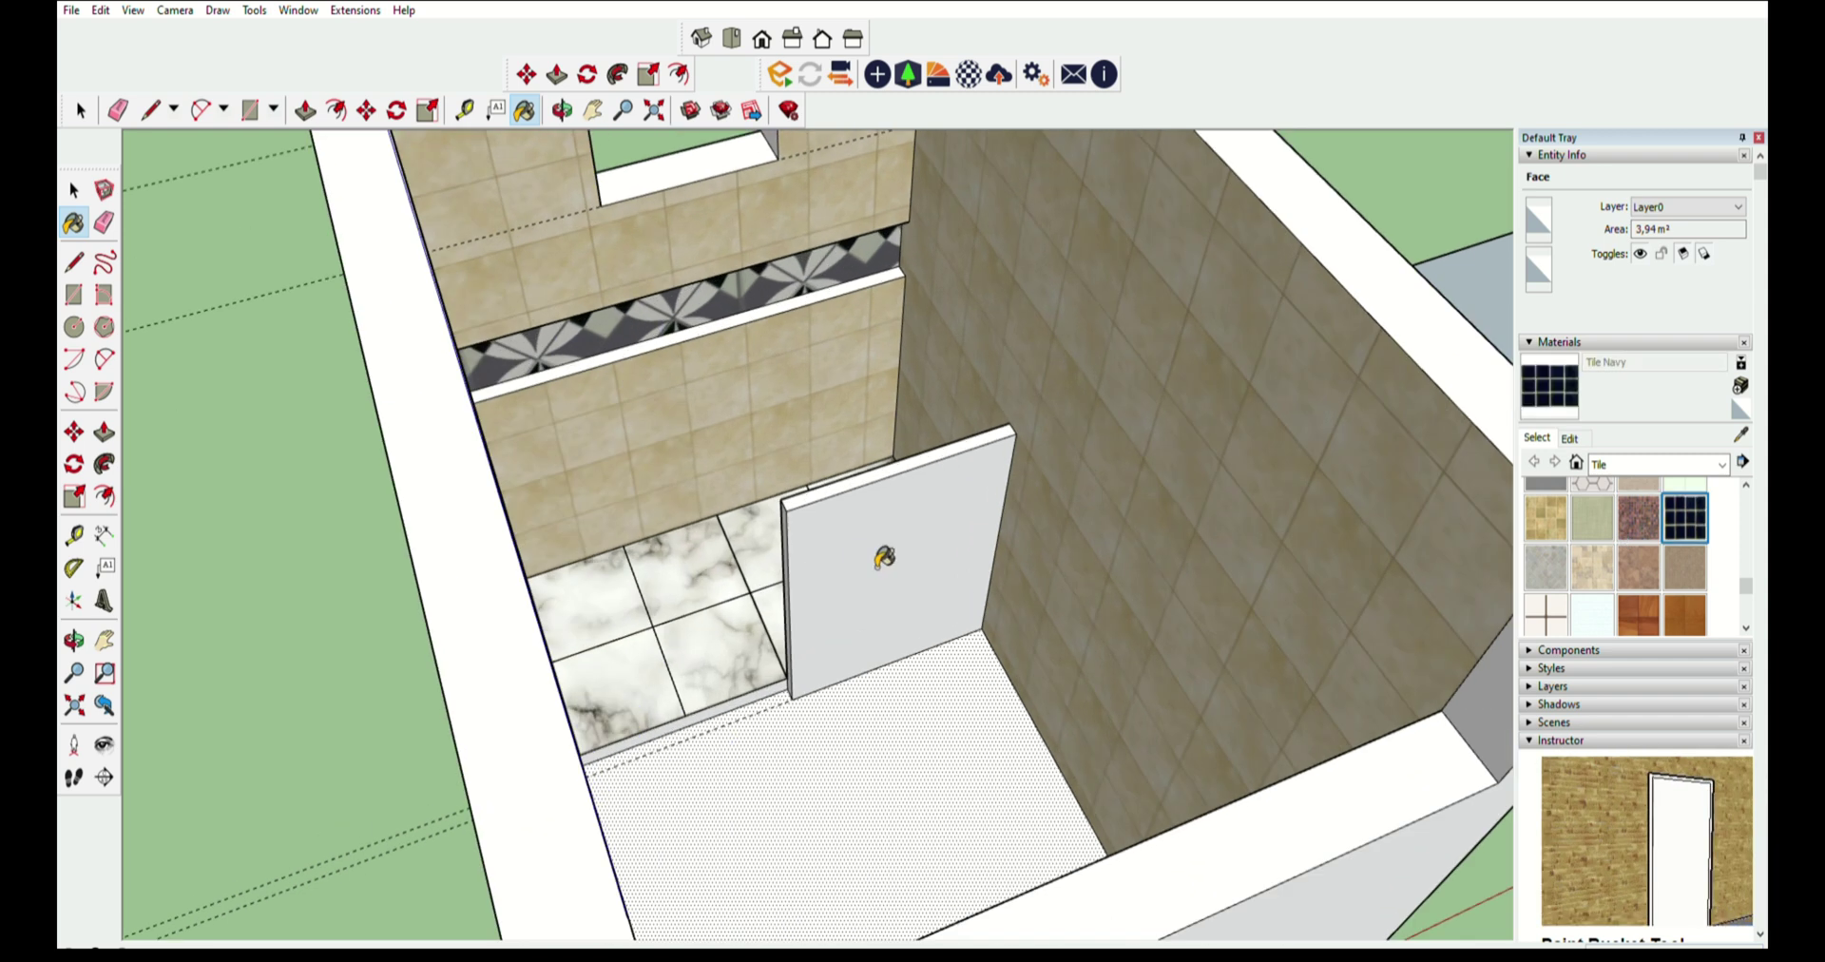
{"action": "left_click", "coordinate": [856, 532]}
{"action": "mouse_move", "coordinate": [803, 535]}
{"action": "middle_mouse_down"}
{"action": "mouse_move", "coordinate": [996, 590]}
{"action": "mouse_move", "coordinate": [1071, 652]}
{"action": "middle_mouse_up"}
{"action": "scroll", "coordinate": [901, 538], "scroll_direction": "up", "scroll_amount": 3}
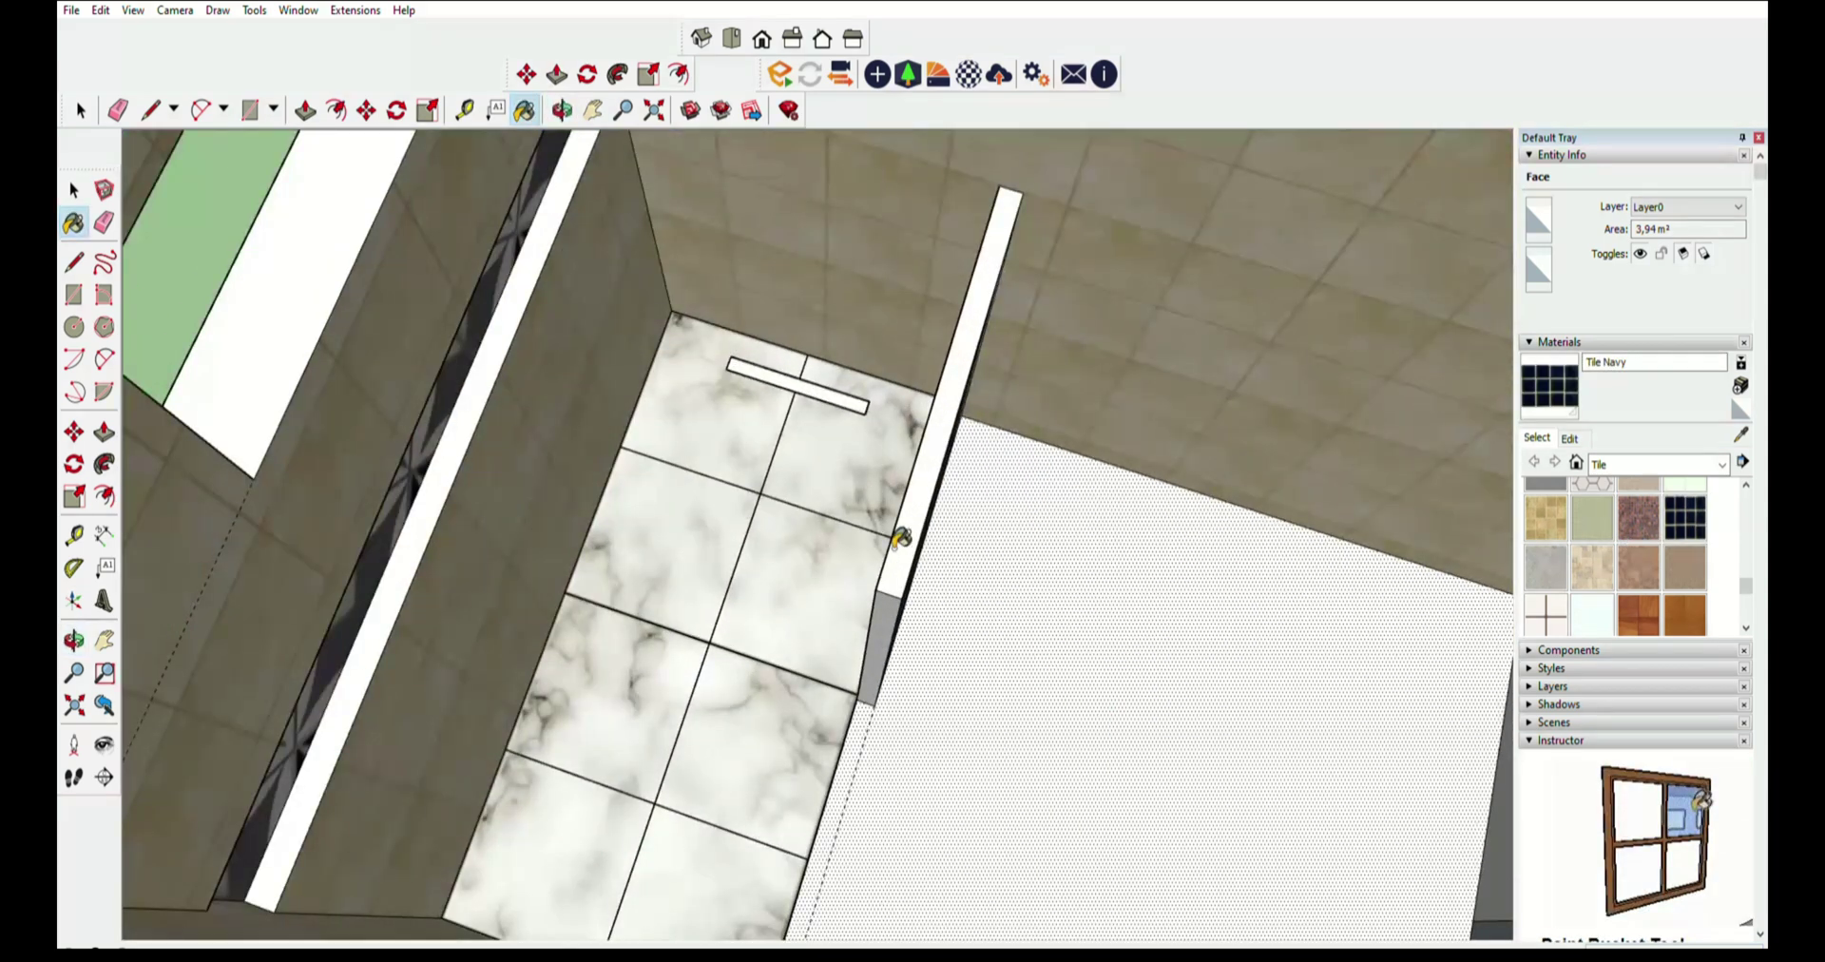
{"action": "mouse_move", "coordinate": [901, 613]}
{"action": "middle_mouse_down"}
{"action": "mouse_move", "coordinate": [982, 595]}
{"action": "mouse_move", "coordinate": [966, 529]}
{"action": "mouse_move", "coordinate": [1020, 565]}
{"action": "mouse_move", "coordinate": [580, 378]}
{"action": "mouse_move", "coordinate": [754, 408]}
{"action": "mouse_move", "coordinate": [611, 529]}
{"action": "mouse_move", "coordinate": [542, 533]}
{"action": "mouse_move", "coordinate": [760, 516]}
{"action": "mouse_move", "coordinate": [603, 643]}
{"action": "middle_mouse_up"}
{"action": "scroll", "coordinate": [1020, 566], "scroll_direction": "down", "scroll_amount": 6}
{"action": "scroll", "coordinate": [856, 436], "scroll_direction": "up", "scroll_amount": 3}
{"action": "scroll", "coordinate": [868, 448], "scroll_direction": "up", "scroll_amount": 3}
{"action": "scroll", "coordinate": [771, 483], "scroll_direction": "up", "scroll_amount": 2}
{"action": "scroll", "coordinate": [771, 483], "scroll_direction": "down", "scroll_amount": 5}
{"action": "scroll", "coordinate": [534, 529], "scroll_direction": "up", "scroll_amount": 3}
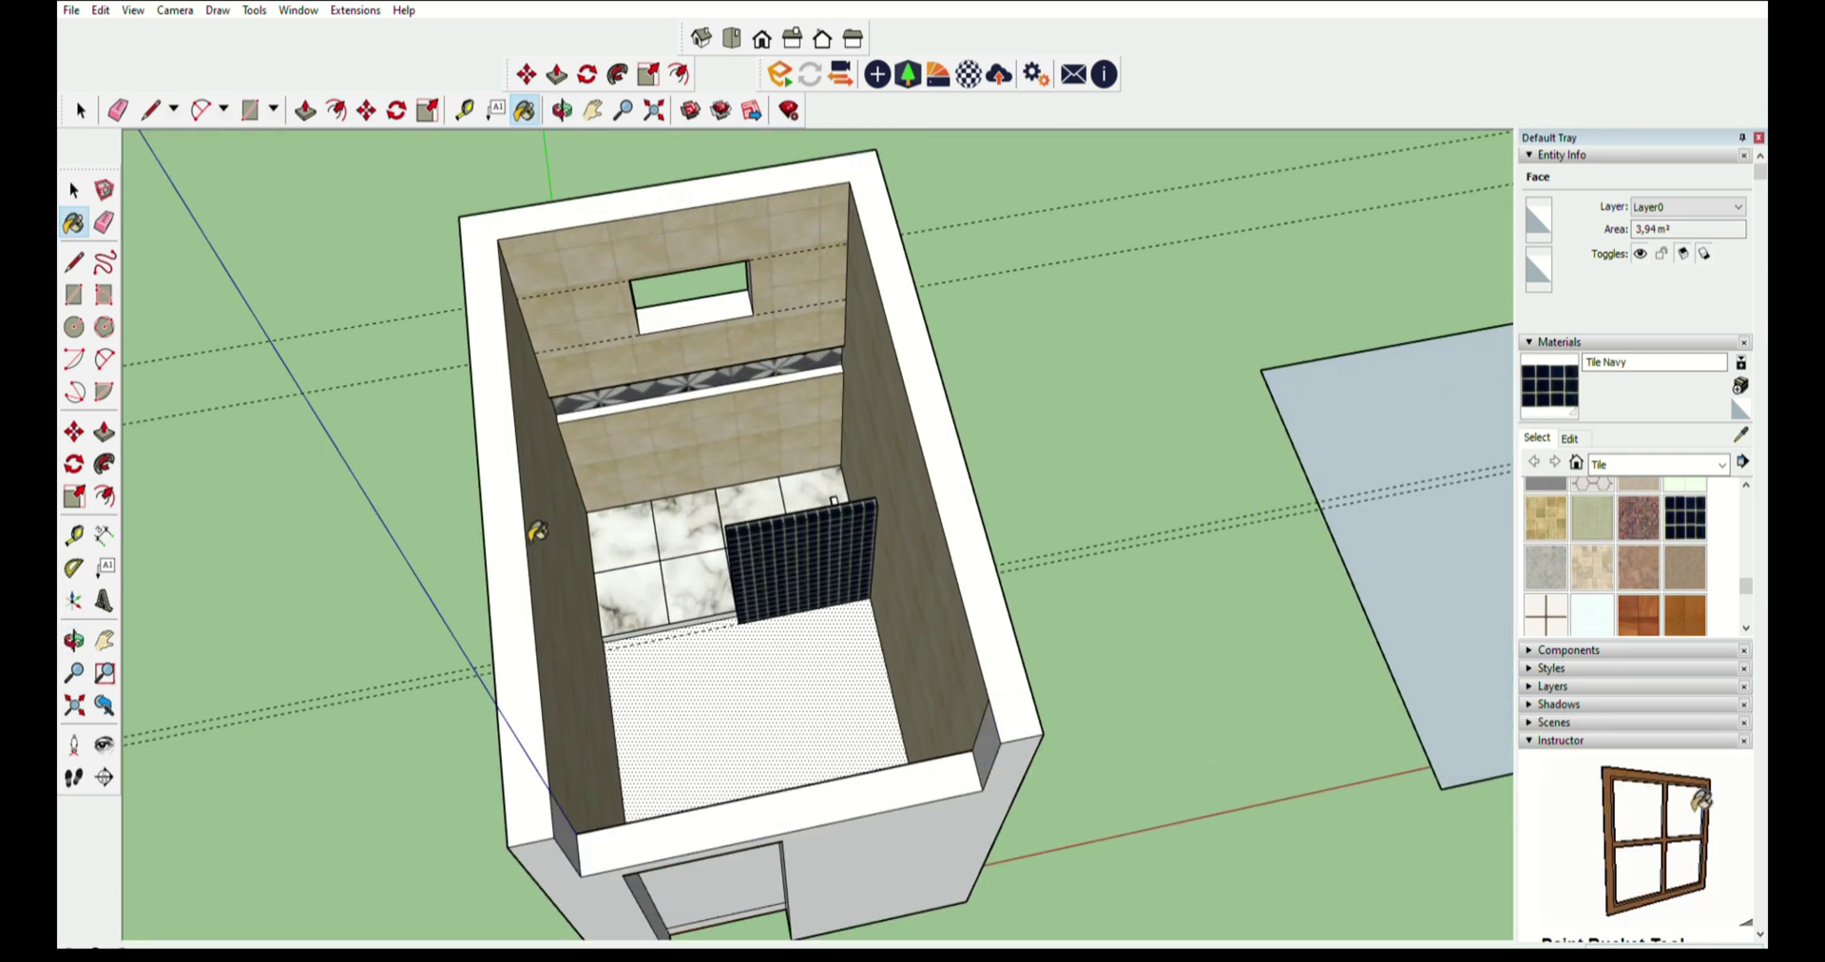
{"action": "scroll", "coordinate": [774, 571], "scroll_direction": "up", "scroll_amount": 2}
{"action": "mouse_move", "coordinate": [773, 570]}
{"action": "middle_mouse_down"}
{"action": "mouse_move", "coordinate": [995, 638]}
{"action": "mouse_move", "coordinate": [851, 521]}
{"action": "mouse_move", "coordinate": [1145, 566]}
{"action": "middle_mouse_up"}
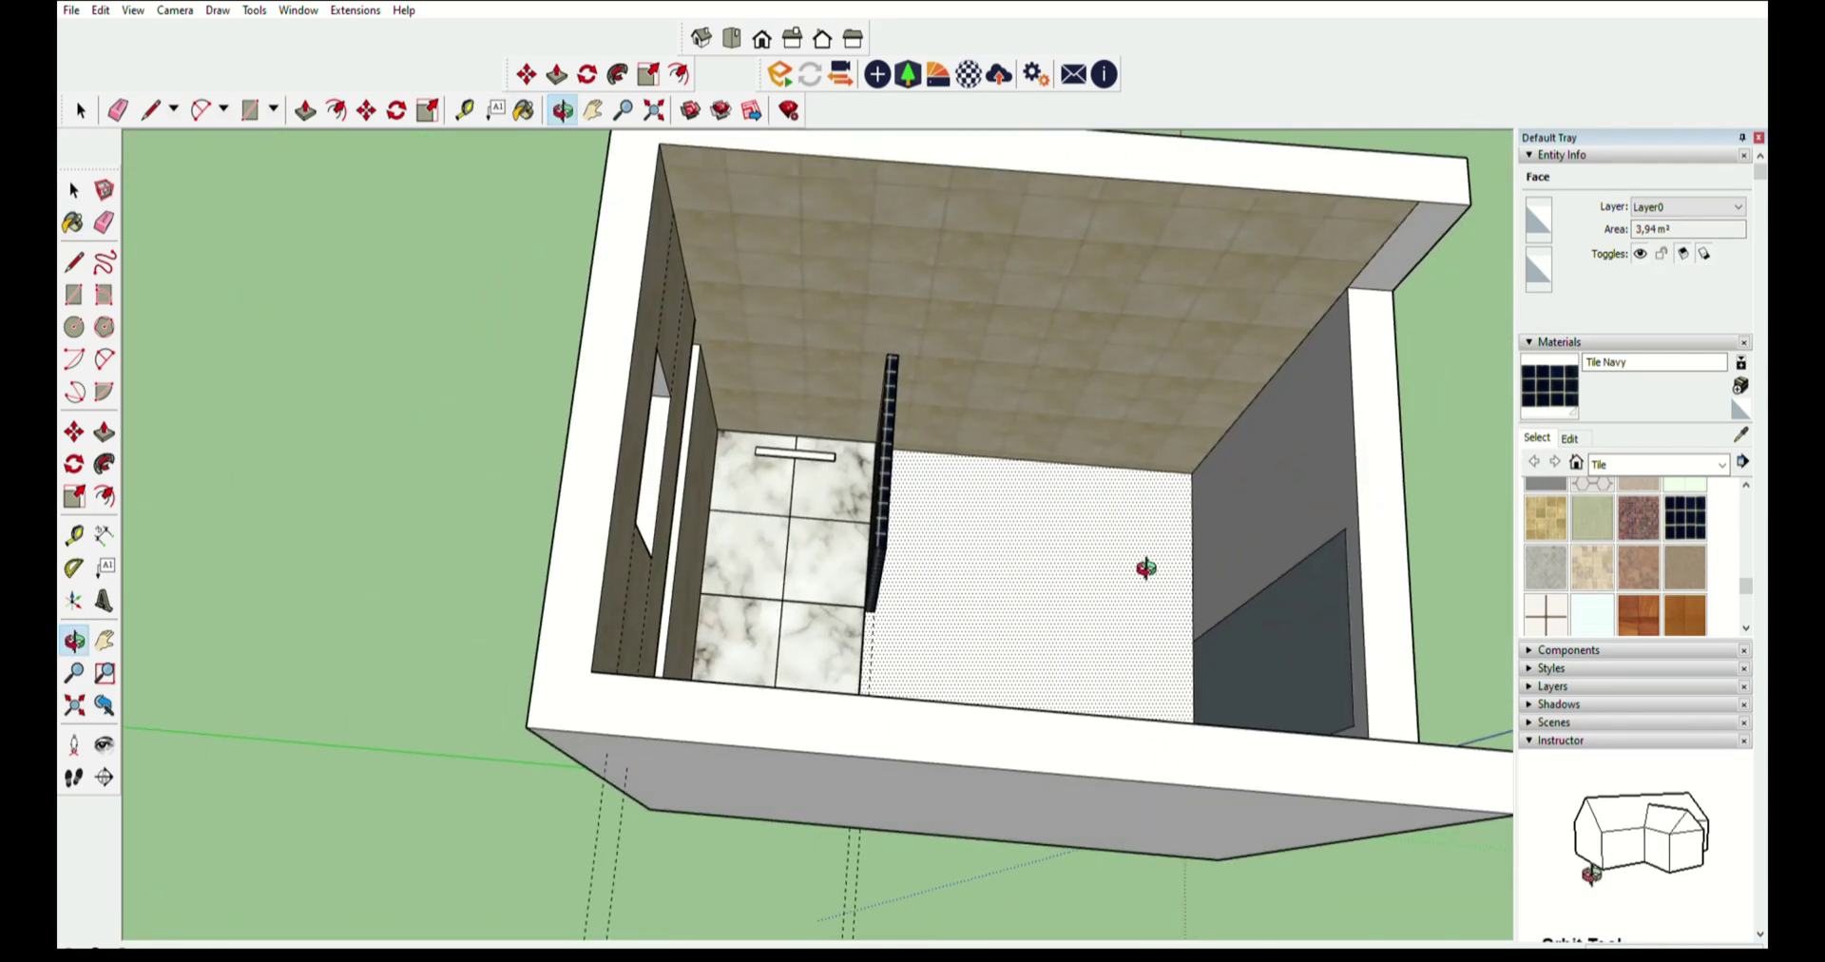
{"action": "scroll", "coordinate": [904, 501], "scroll_direction": "up", "scroll_amount": 2}
{"action": "scroll", "coordinate": [899, 505], "scroll_direction": "up", "scroll_amount": 2}
{"action": "middle_click_drag", "start_coordinate": [899, 505], "coordinate": [681, 466]}
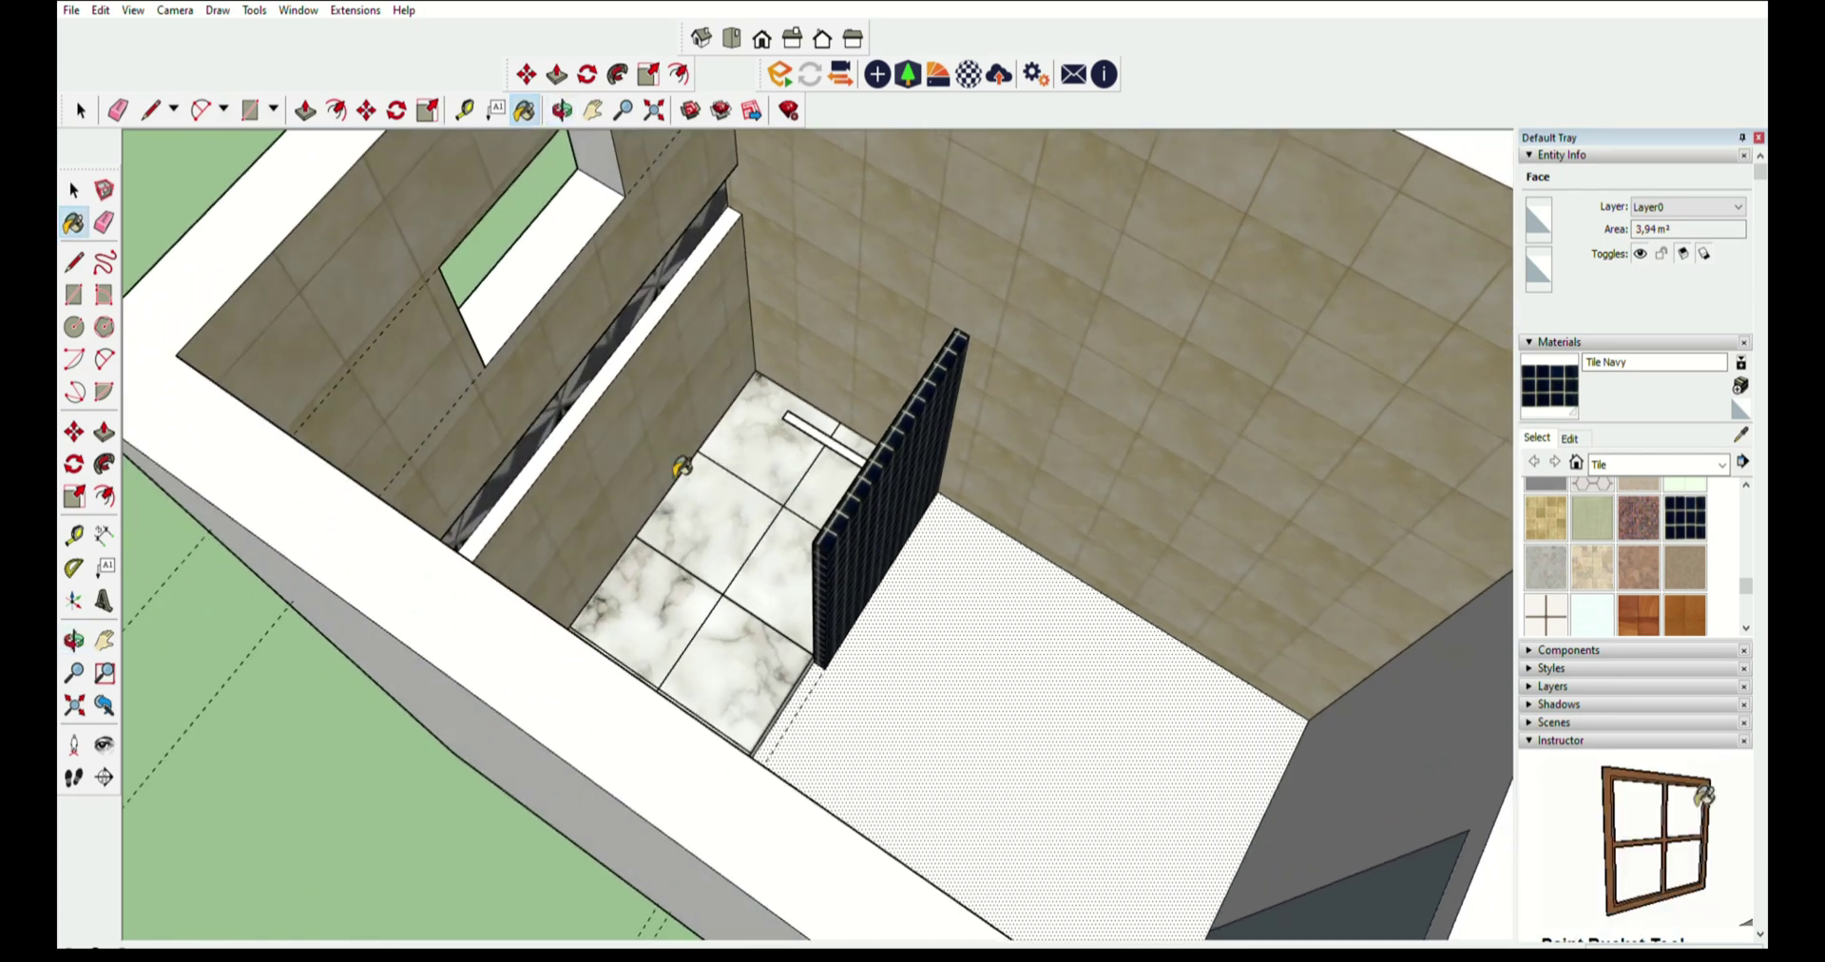
{"action": "left_click", "coordinate": [120, 109]}
{"action": "scroll", "coordinate": [817, 712], "scroll_direction": "up", "scroll_amount": 3}
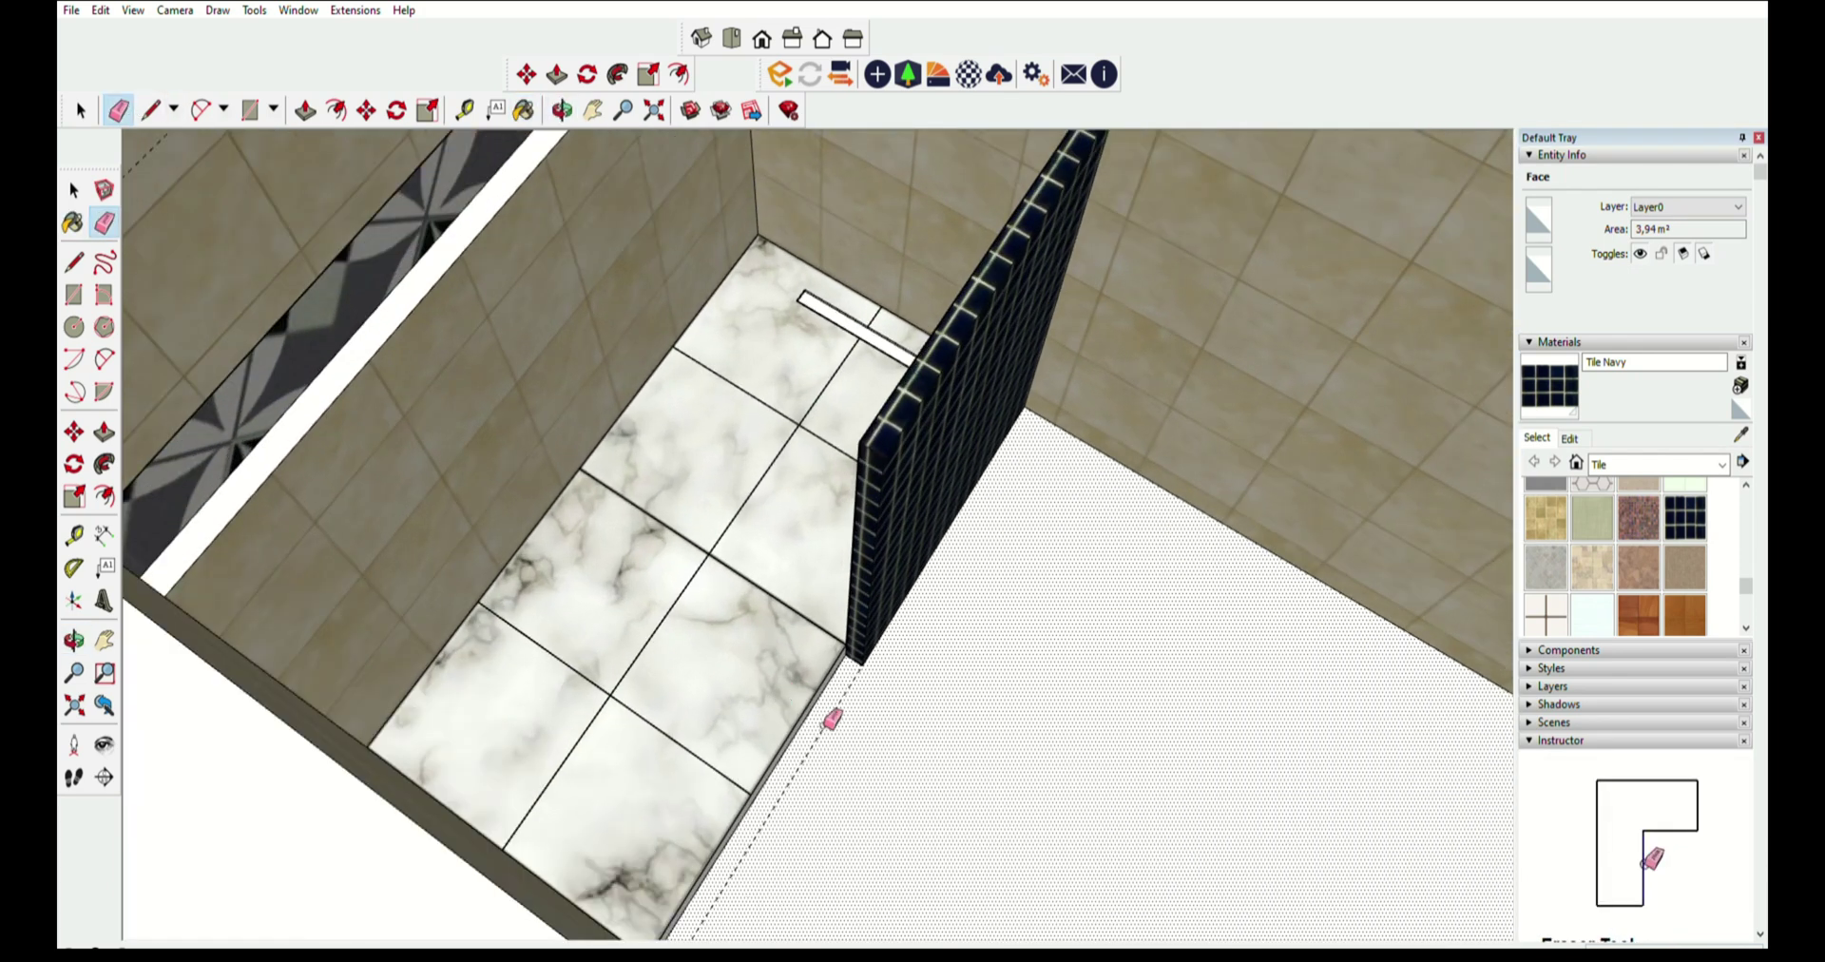
{"action": "scroll", "coordinate": [837, 720], "scroll_direction": "down", "scroll_amount": 5}
{"action": "mouse_move", "coordinate": [798, 672]}
{"action": "middle_mouse_down"}
{"action": "mouse_move", "coordinate": [652, 538]}
{"action": "mouse_move", "coordinate": [517, 472]}
{"action": "mouse_move", "coordinate": [711, 511]}
{"action": "middle_mouse_up"}
{"action": "scroll", "coordinate": [827, 509], "scroll_direction": "up", "scroll_amount": 2}
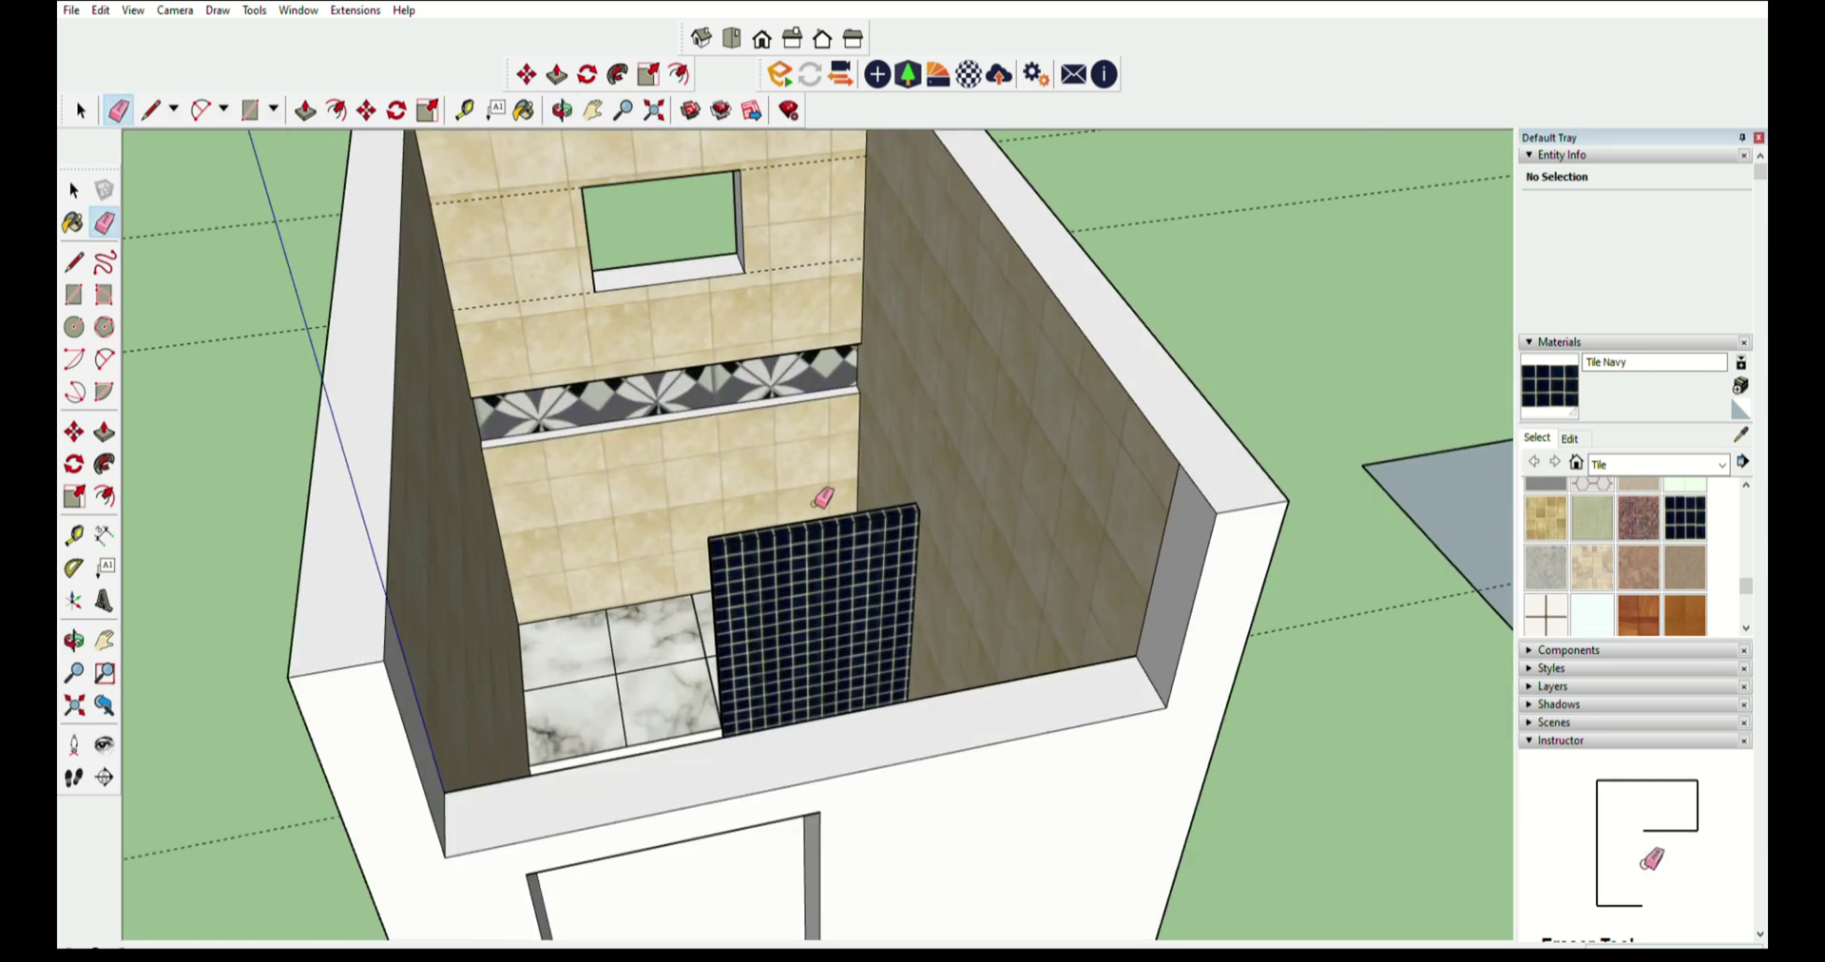
{"action": "scroll", "coordinate": [822, 504], "scroll_direction": "up", "scroll_amount": 3}
{"action": "mouse_move", "coordinate": [827, 509]}
{"action": "middle_mouse_down"}
{"action": "mouse_move", "coordinate": [867, 497]}
{"action": "mouse_move", "coordinate": [616, 373]}
{"action": "middle_mouse_up"}
{"action": "scroll", "coordinate": [875, 510], "scroll_direction": "down", "scroll_amount": 2}
{"action": "scroll", "coordinate": [616, 372], "scroll_direction": "up", "scroll_amount": 3}
{"action": "scroll", "coordinate": [832, 513], "scroll_direction": "down", "scroll_amount": 4}
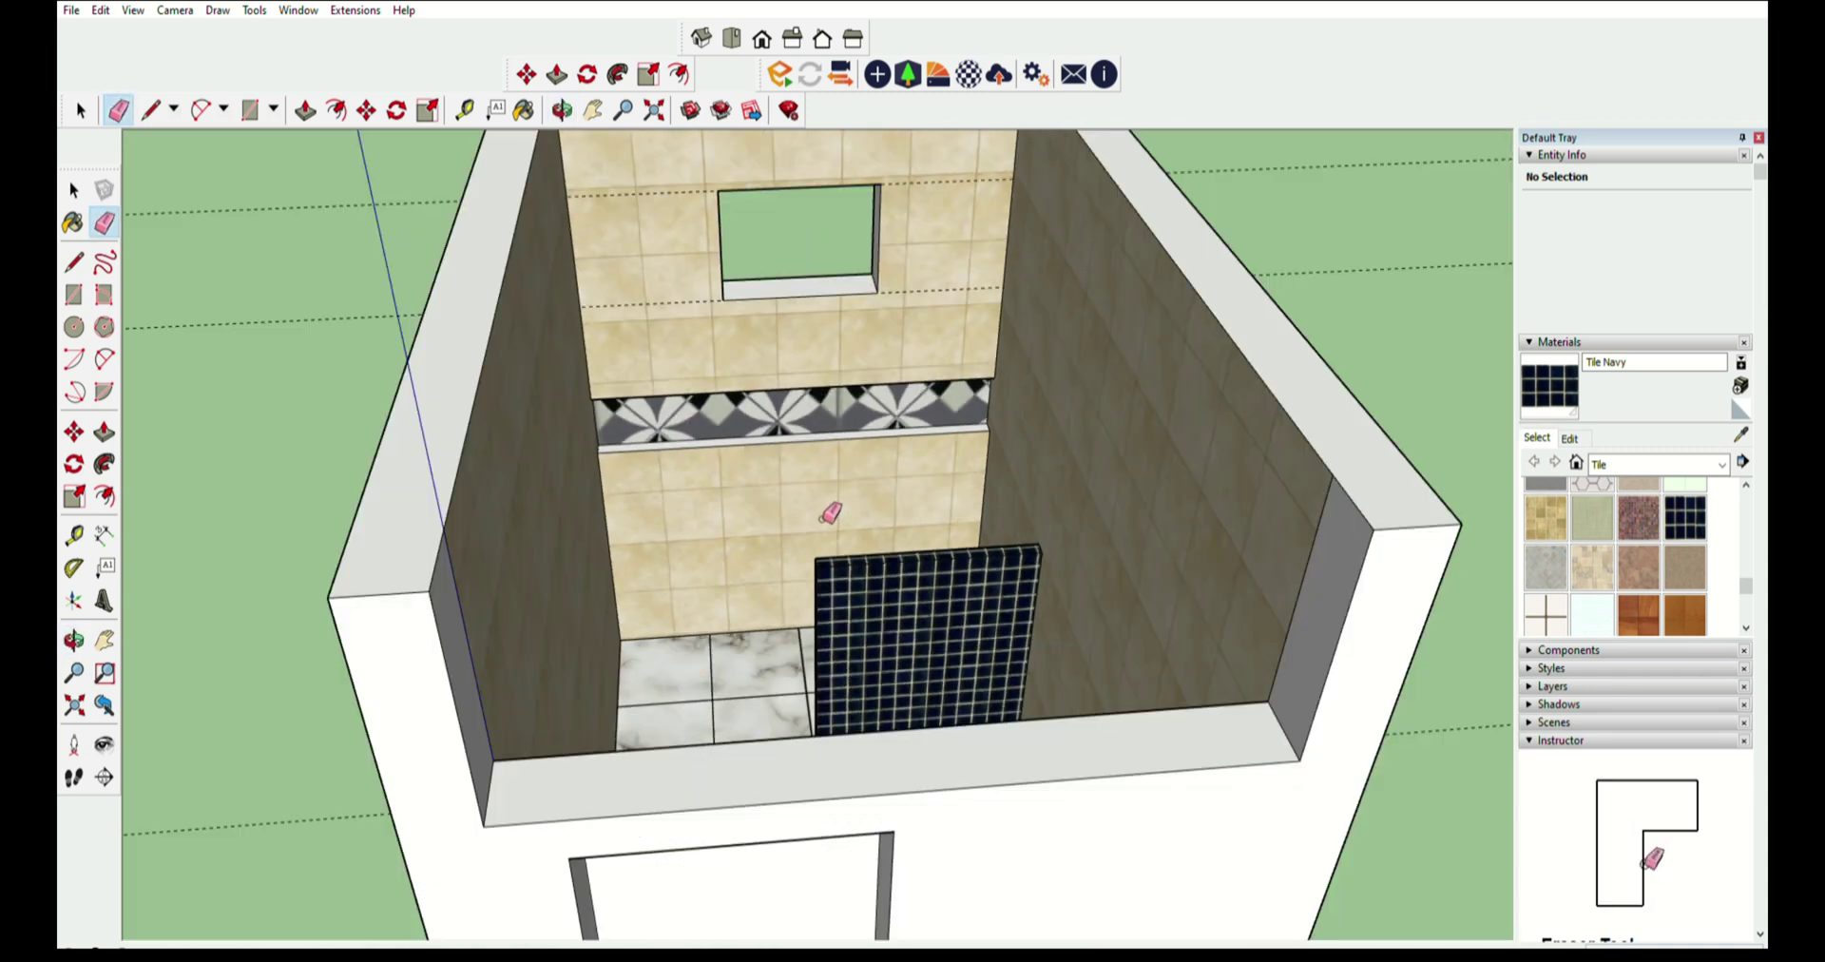
{"action": "middle_click_drag", "start_coordinate": [828, 477], "coordinate": [1052, 594]}
{"action": "scroll", "coordinate": [1013, 621], "scroll_direction": "up", "scroll_amount": 3}
{"action": "scroll", "coordinate": [1013, 620], "scroll_direction": "down", "scroll_amount": 3}
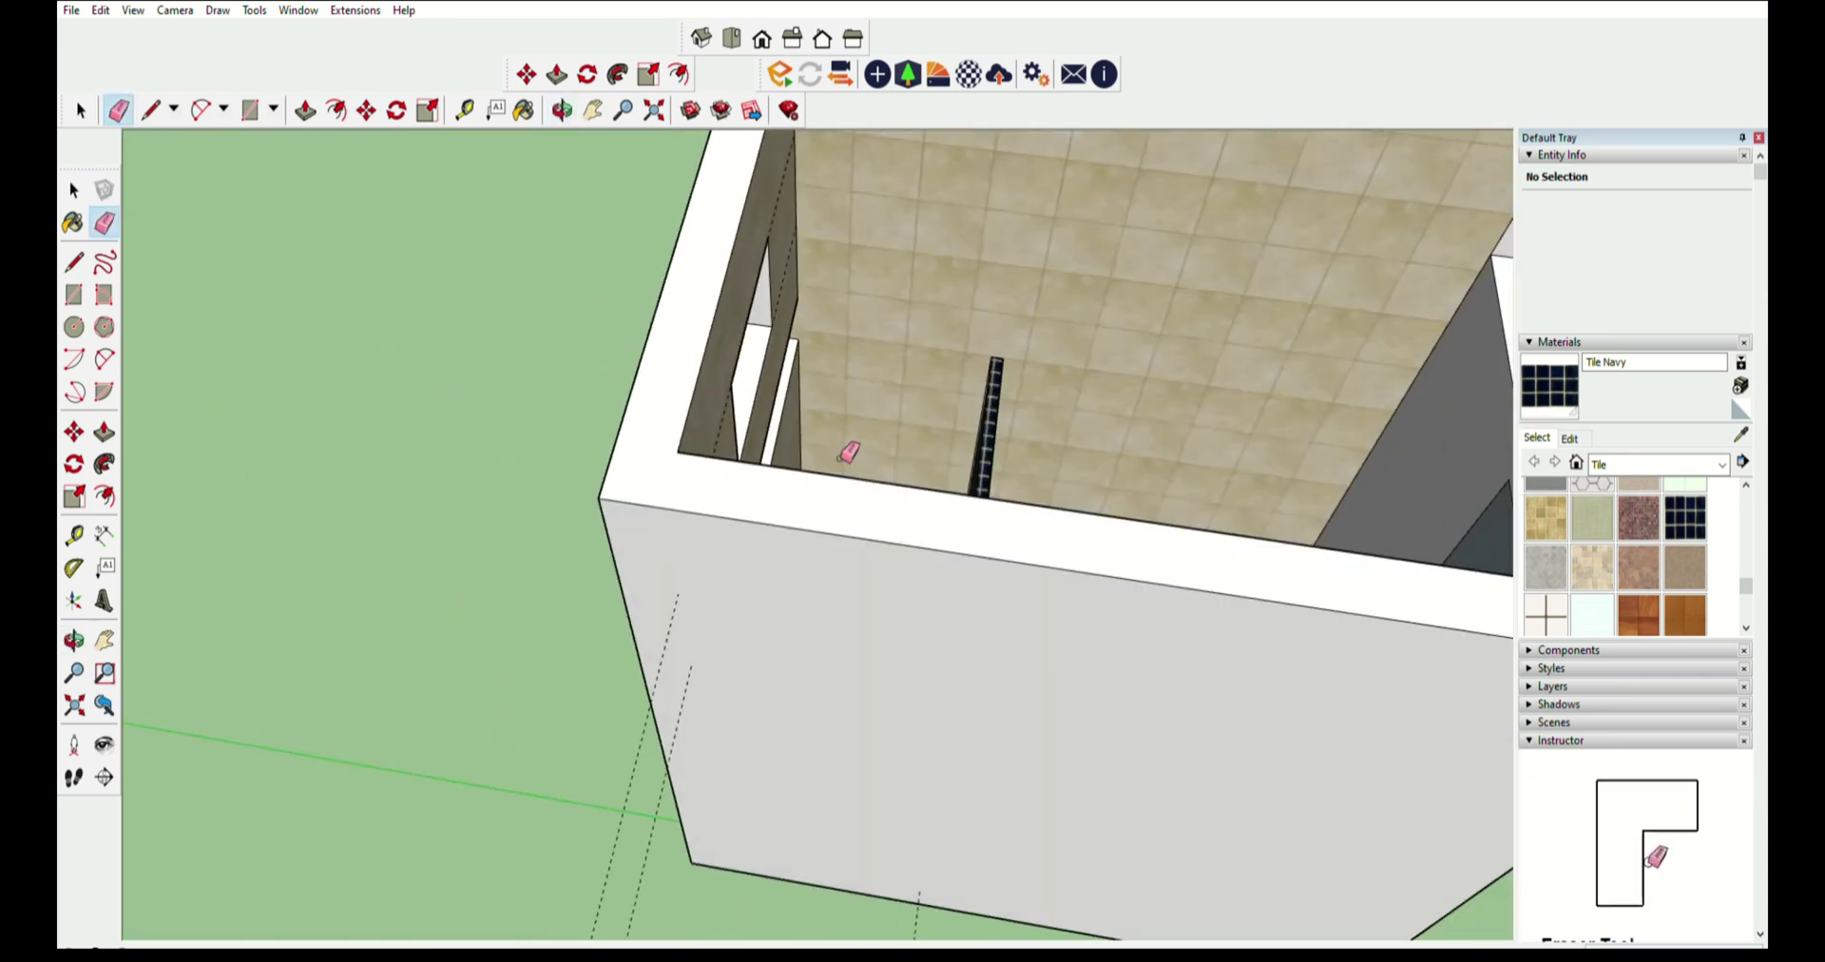
{"action": "scroll", "coordinate": [847, 447], "scroll_direction": "down", "scroll_amount": 3}
{"action": "middle_click_drag", "start_coordinate": [970, 529], "coordinate": [1185, 558]}
{"action": "key", "text": "e"}
{"action": "mouse_move", "coordinate": [1083, 361]}
{"action": "middle_mouse_down"}
{"action": "mouse_move", "coordinate": [1263, 510]}
{"action": "mouse_move", "coordinate": [1176, 443]}
{"action": "middle_mouse_up"}
{"action": "left_click", "coordinate": [82, 108]}
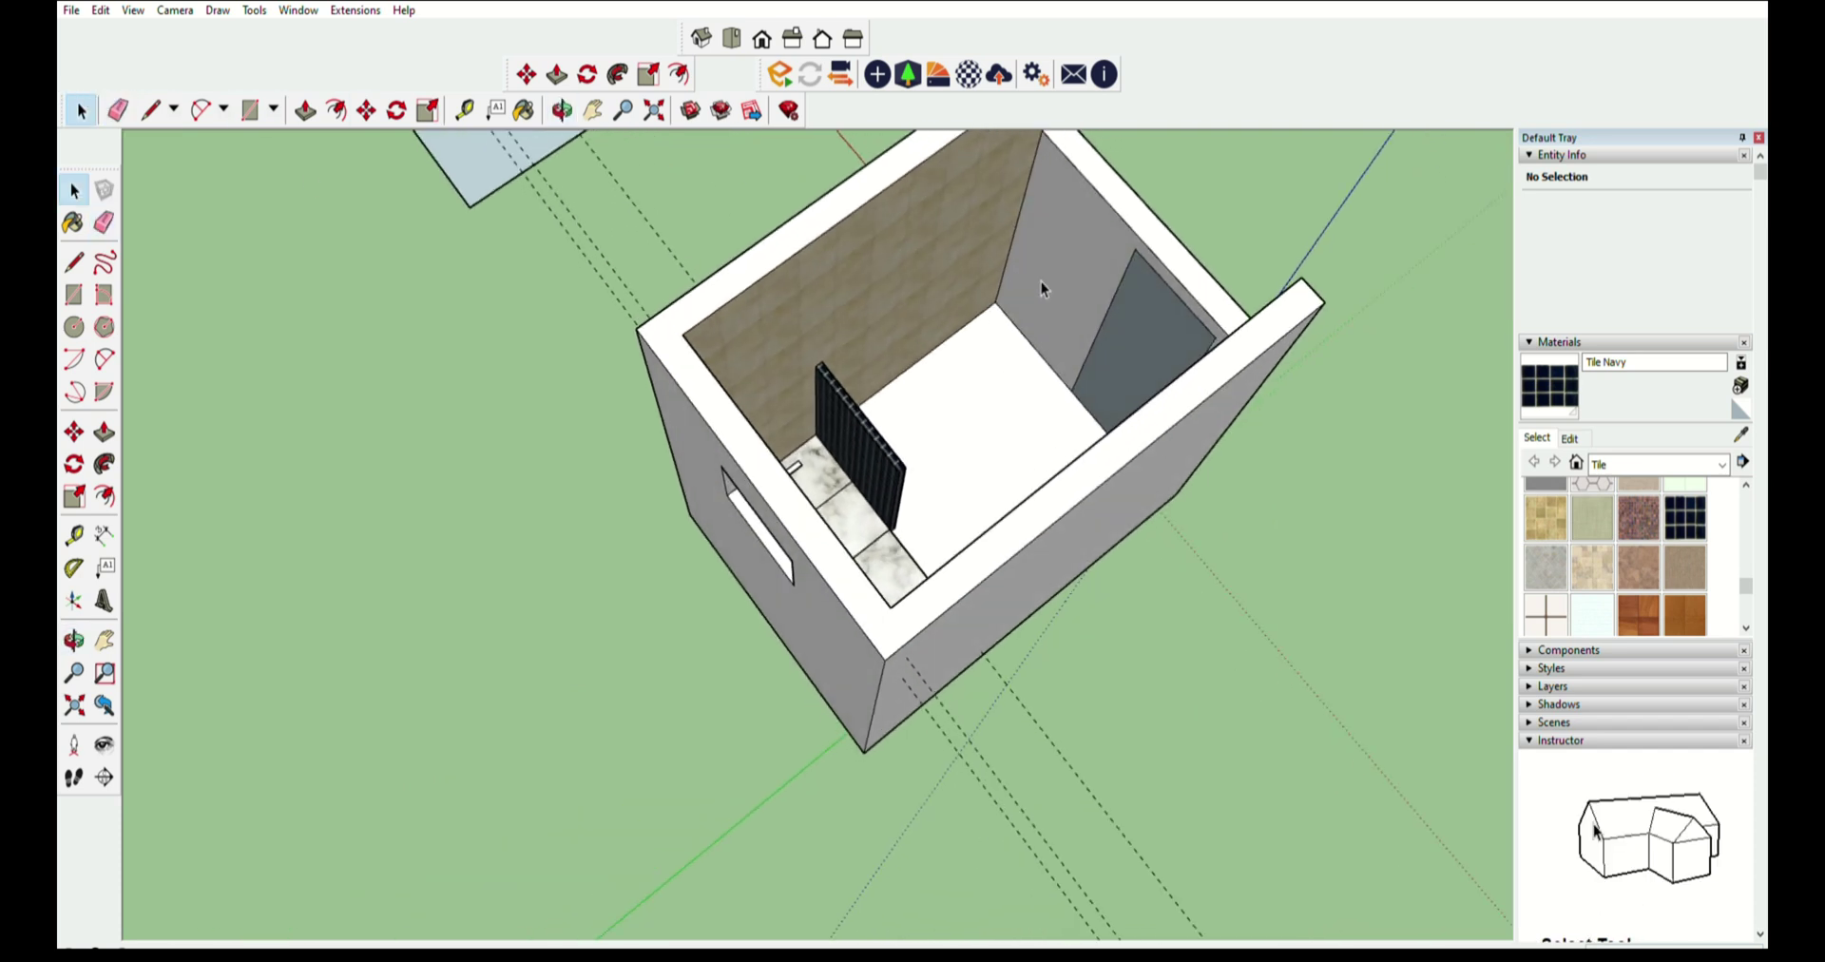
{"action": "left_click", "coordinate": [1167, 317]}
{"action": "mouse_move", "coordinate": [1166, 318]}
{"action": "middle_mouse_down"}
{"action": "mouse_move", "coordinate": [1140, 616]}
{"action": "mouse_move", "coordinate": [767, 449]}
{"action": "mouse_move", "coordinate": [790, 355]}
{"action": "mouse_move", "coordinate": [726, 397]}
{"action": "middle_mouse_up"}
{"action": "scroll", "coordinate": [767, 449], "scroll_direction": "up", "scroll_amount": 6}
{"action": "scroll", "coordinate": [790, 356], "scroll_direction": "down", "scroll_amount": 3}
{"action": "scroll", "coordinate": [790, 369], "scroll_direction": "down", "scroll_amount": 3}
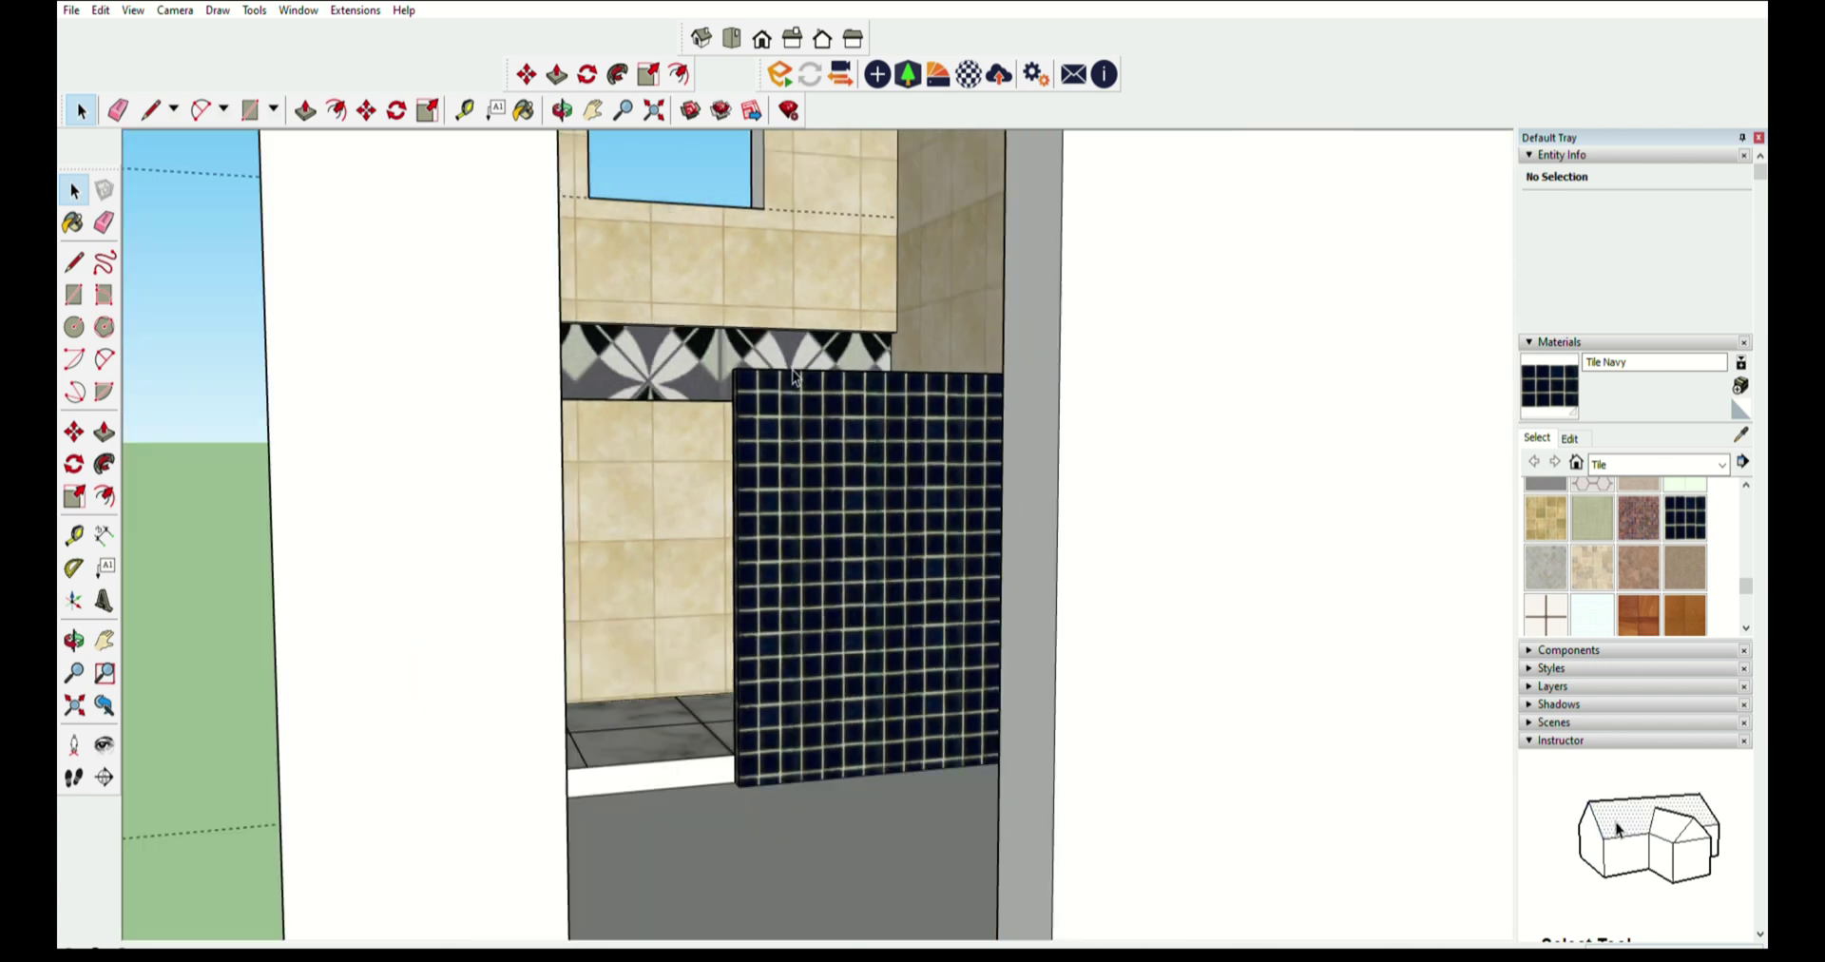
{"action": "scroll", "coordinate": [791, 369], "scroll_direction": "down", "scroll_amount": 5}
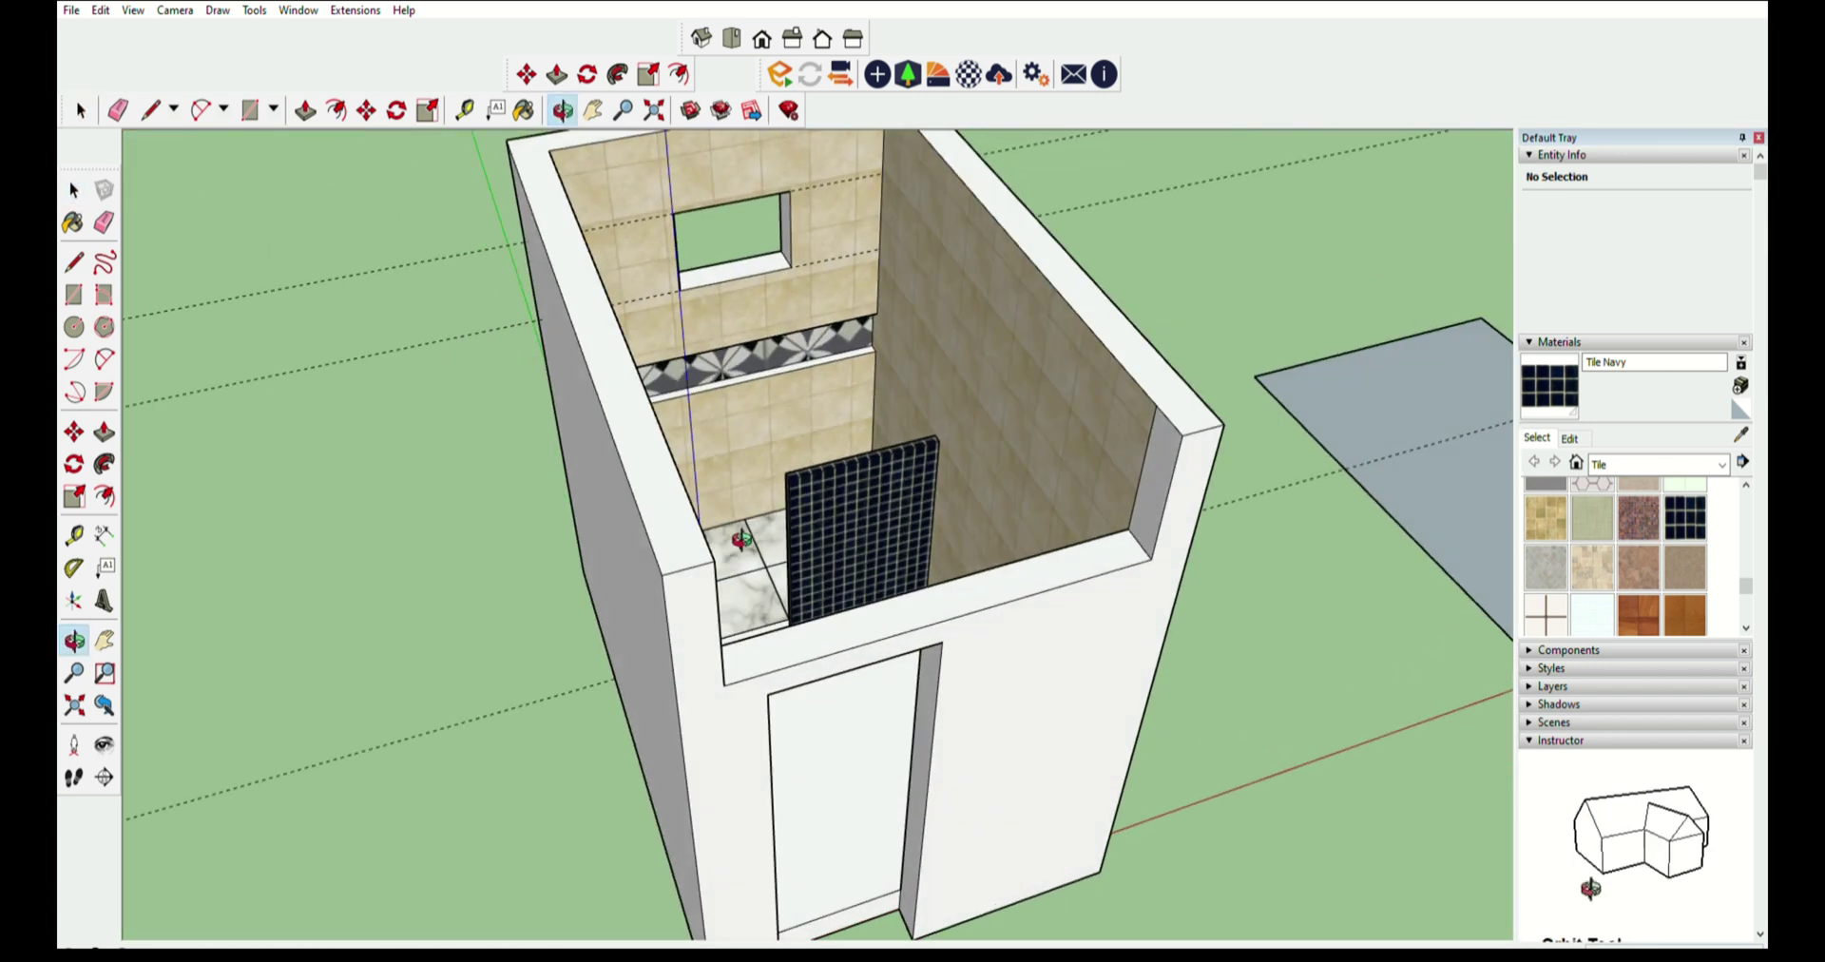
{"action": "scroll", "coordinate": [726, 397], "scroll_direction": "up", "scroll_amount": 3}
{"action": "middle_click_drag", "start_coordinate": [830, 473], "coordinate": [1420, 351]}
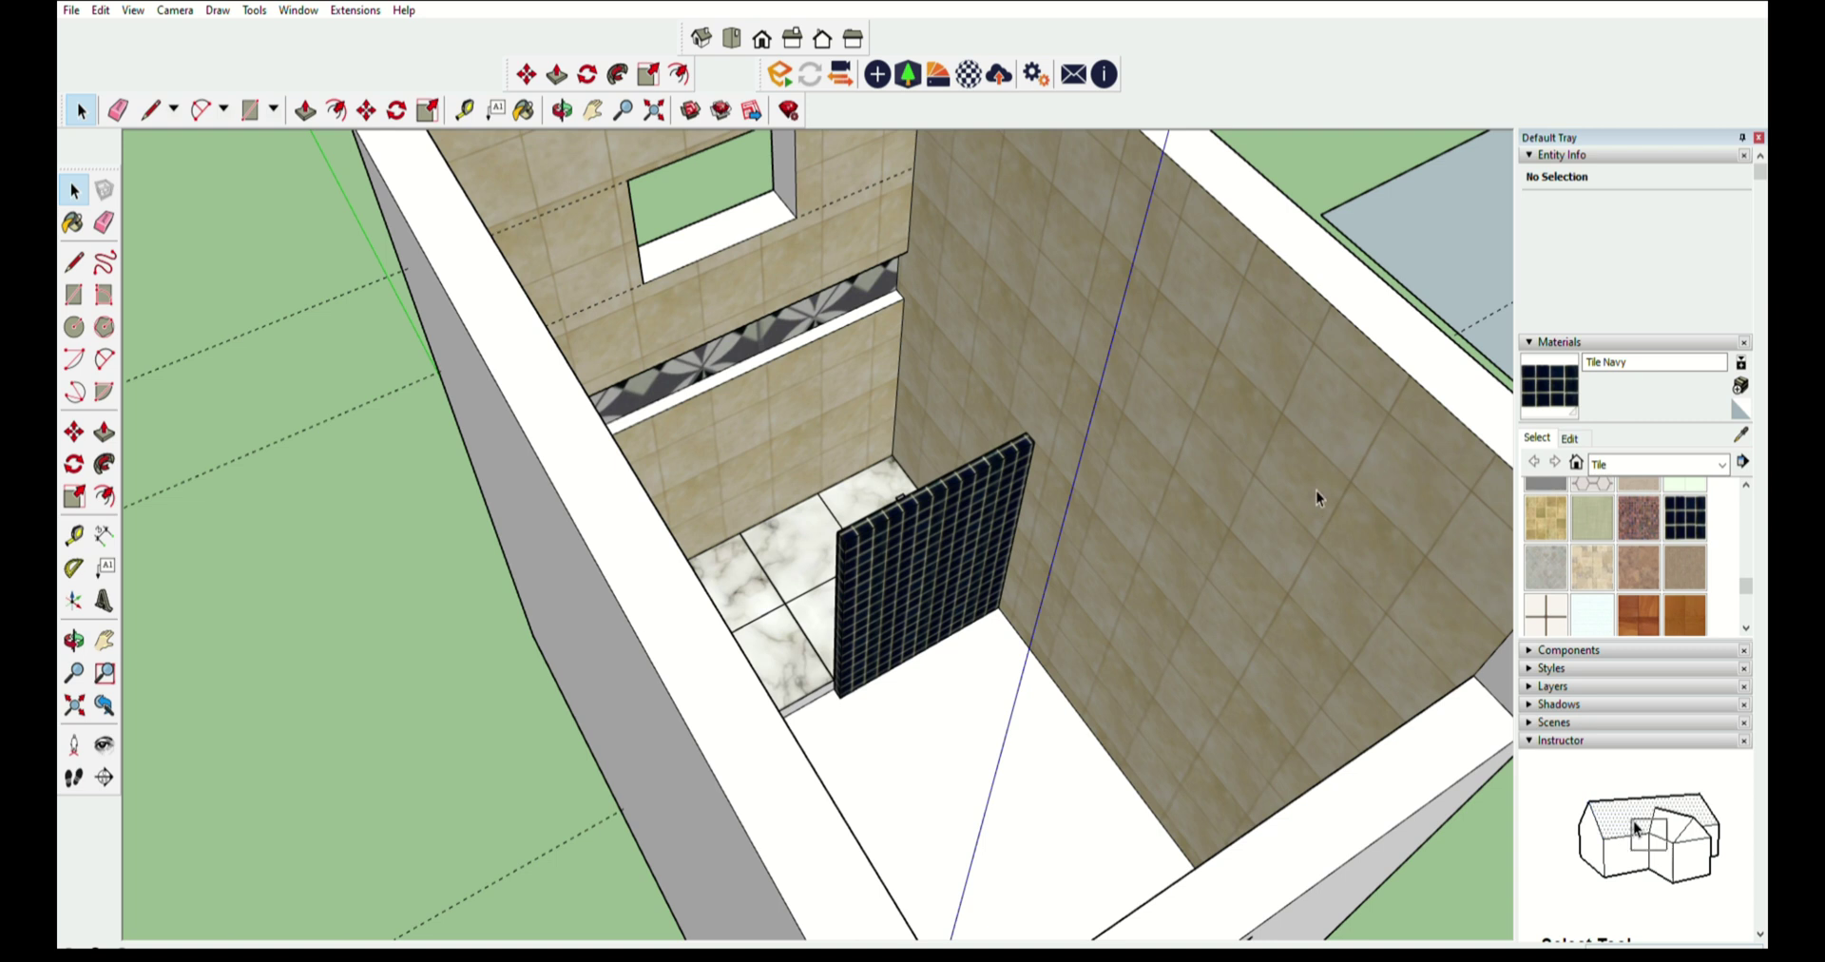
{"action": "middle_click_drag", "start_coordinate": [948, 414], "coordinate": [757, 440]}
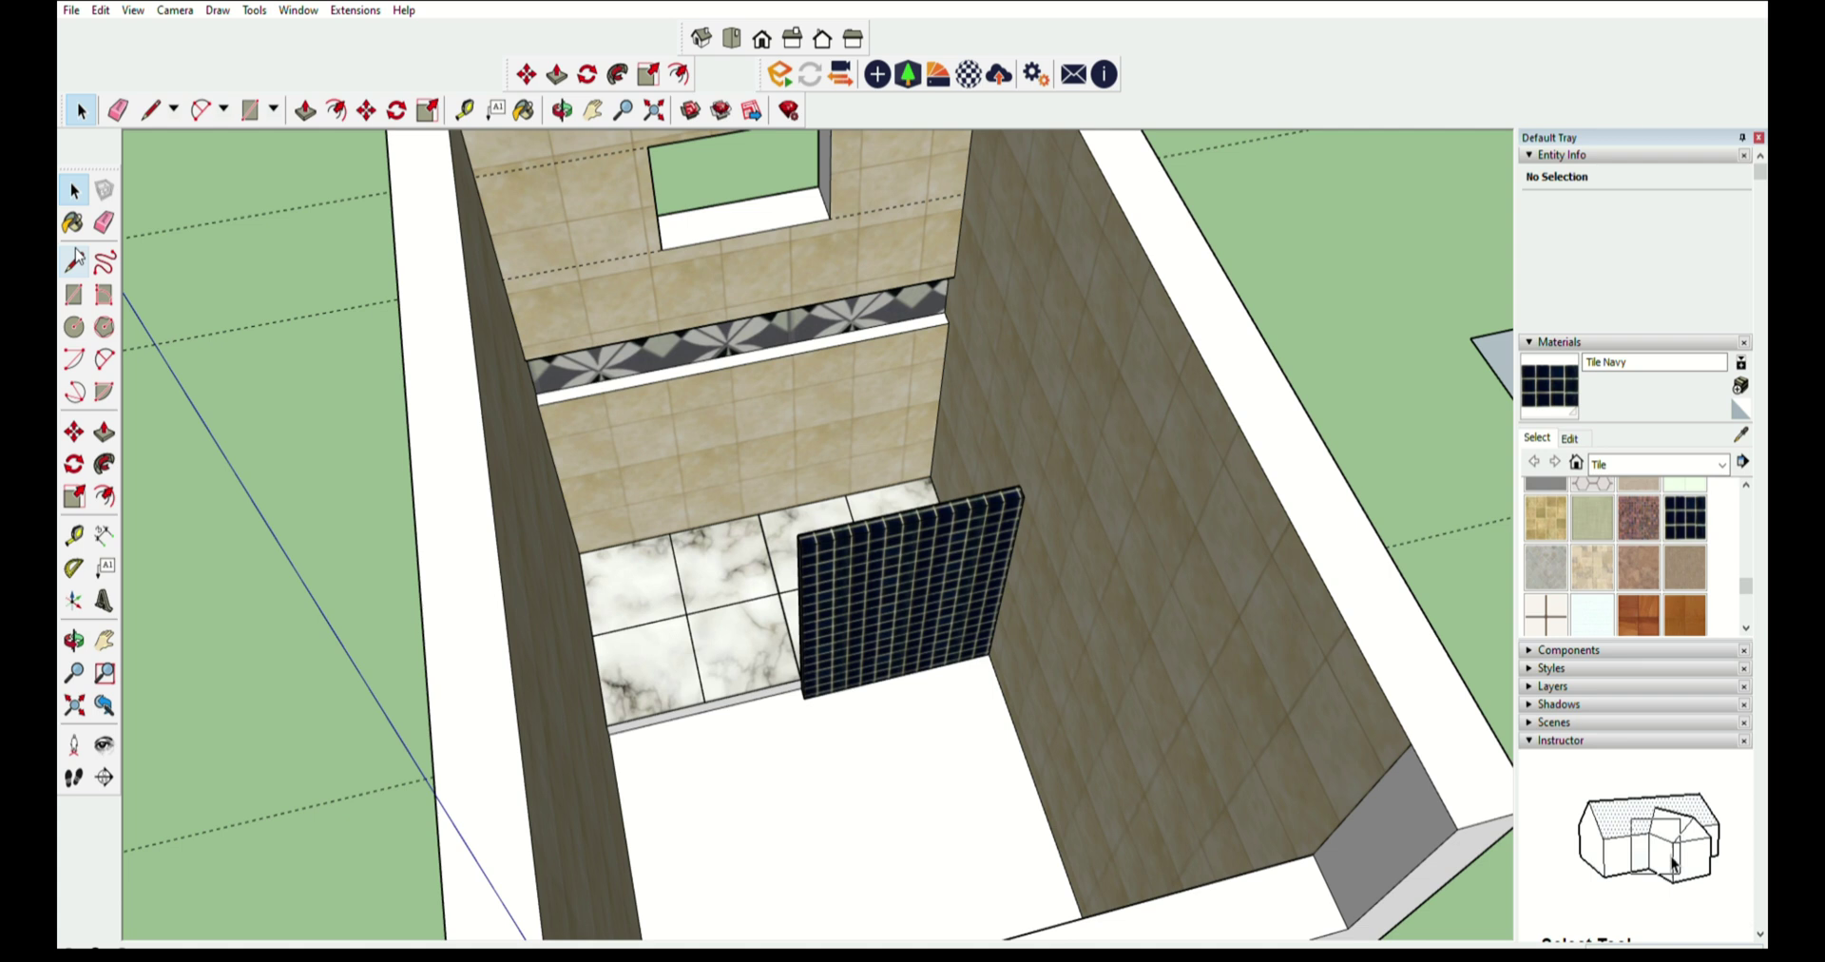
- Draw a rectangle on the partition top and paint it Mirror 01 from Glass and Mirrors
{"action": "left_click", "coordinate": [74, 294]}
{"action": "scroll", "coordinate": [931, 409], "scroll_direction": "up", "scroll_amount": 3}
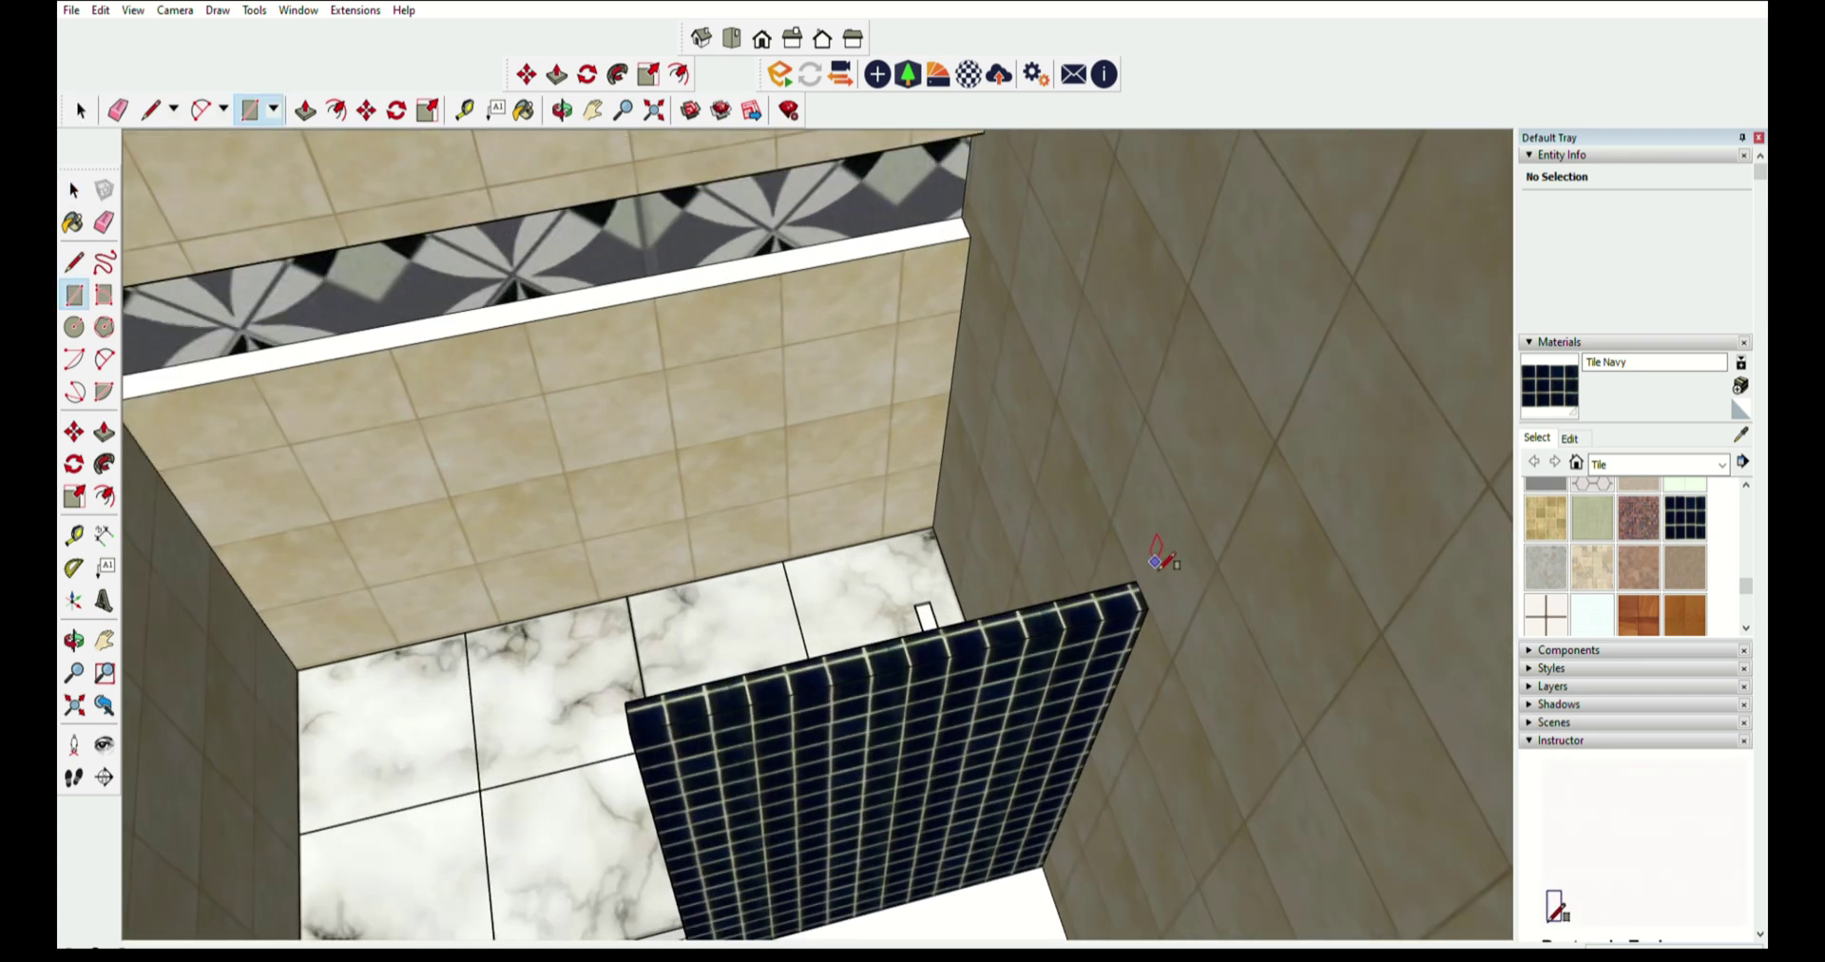
{"action": "left_click", "coordinate": [1136, 580]}
{"action": "left_click", "coordinate": [74, 221]}
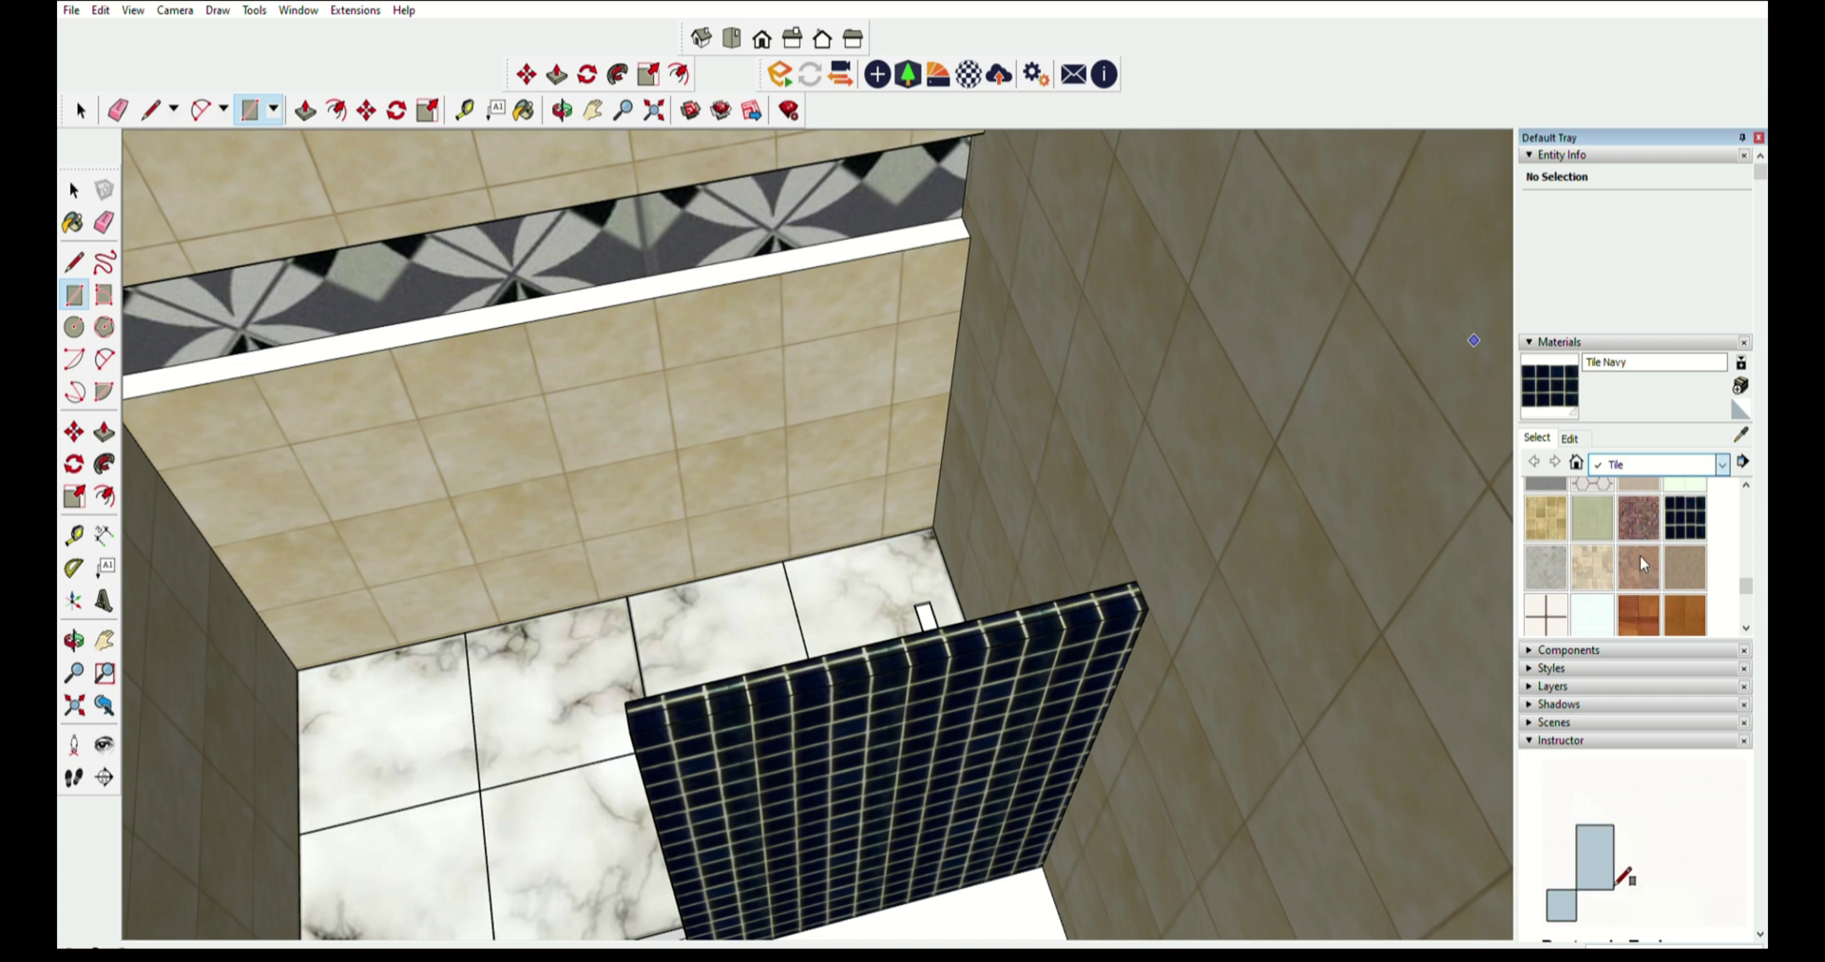
{"action": "left_click", "coordinate": [1533, 462]}
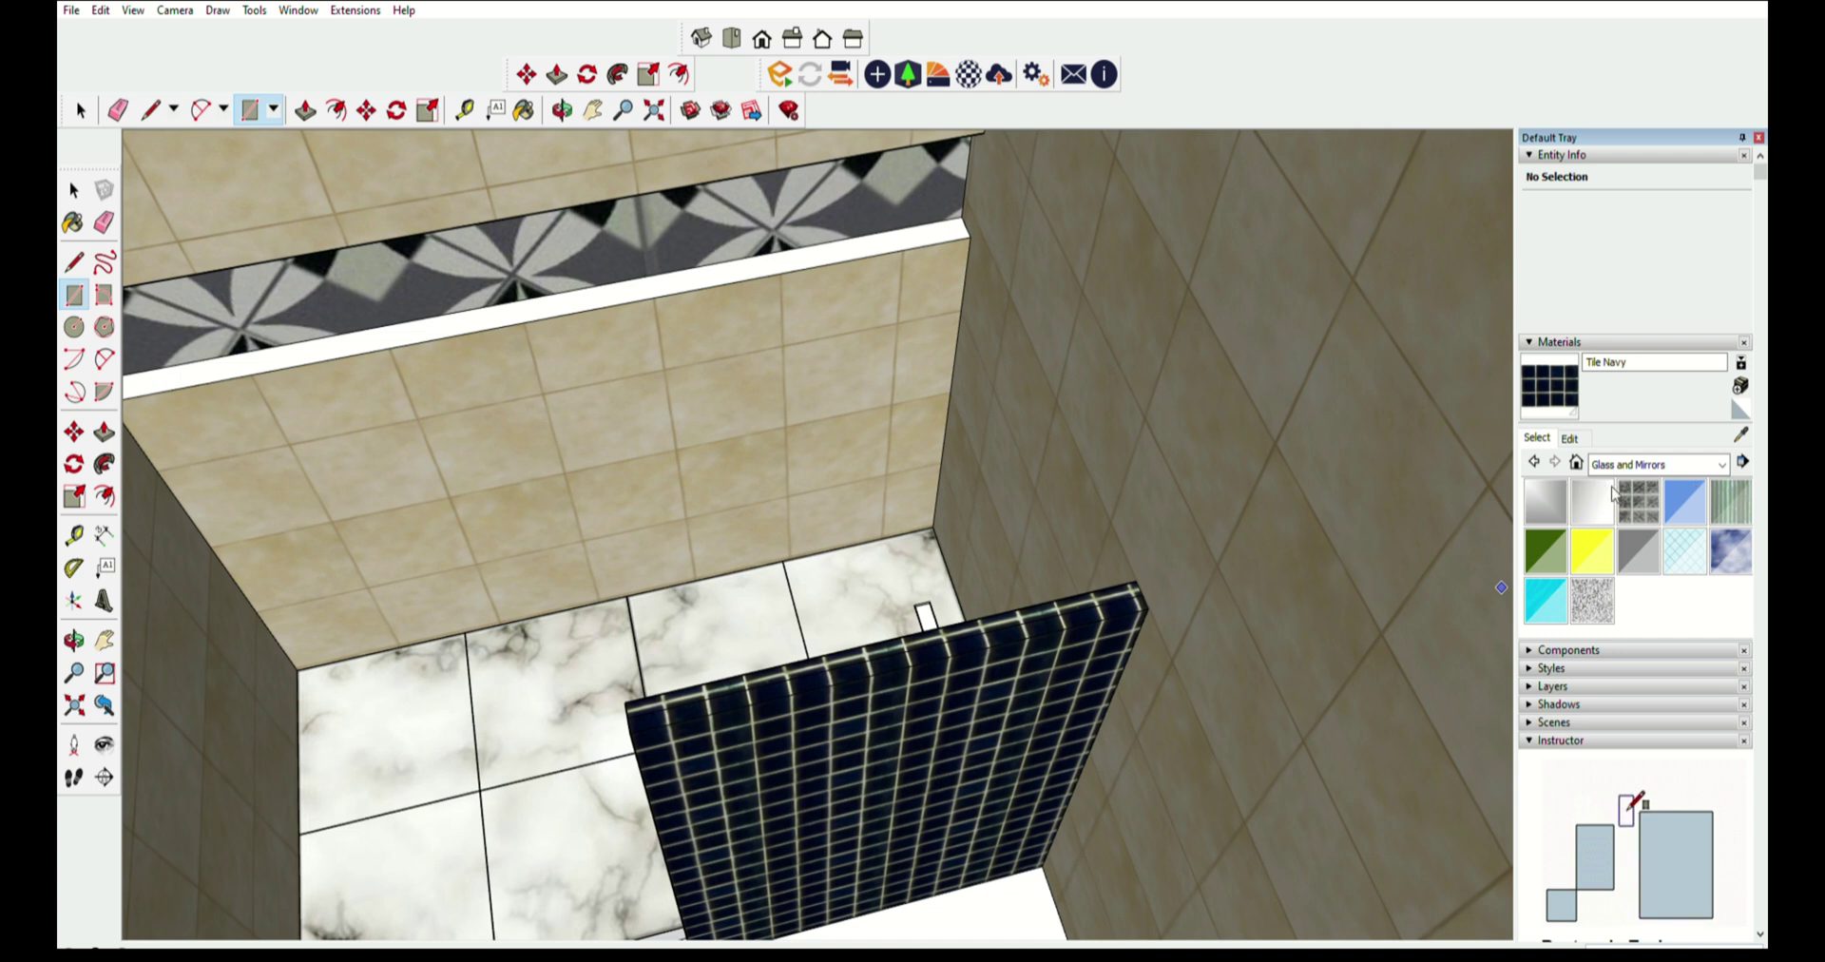
{"action": "left_click", "coordinate": [1540, 492]}
{"action": "scroll", "coordinate": [903, 608], "scroll_direction": "up", "scroll_amount": 3}
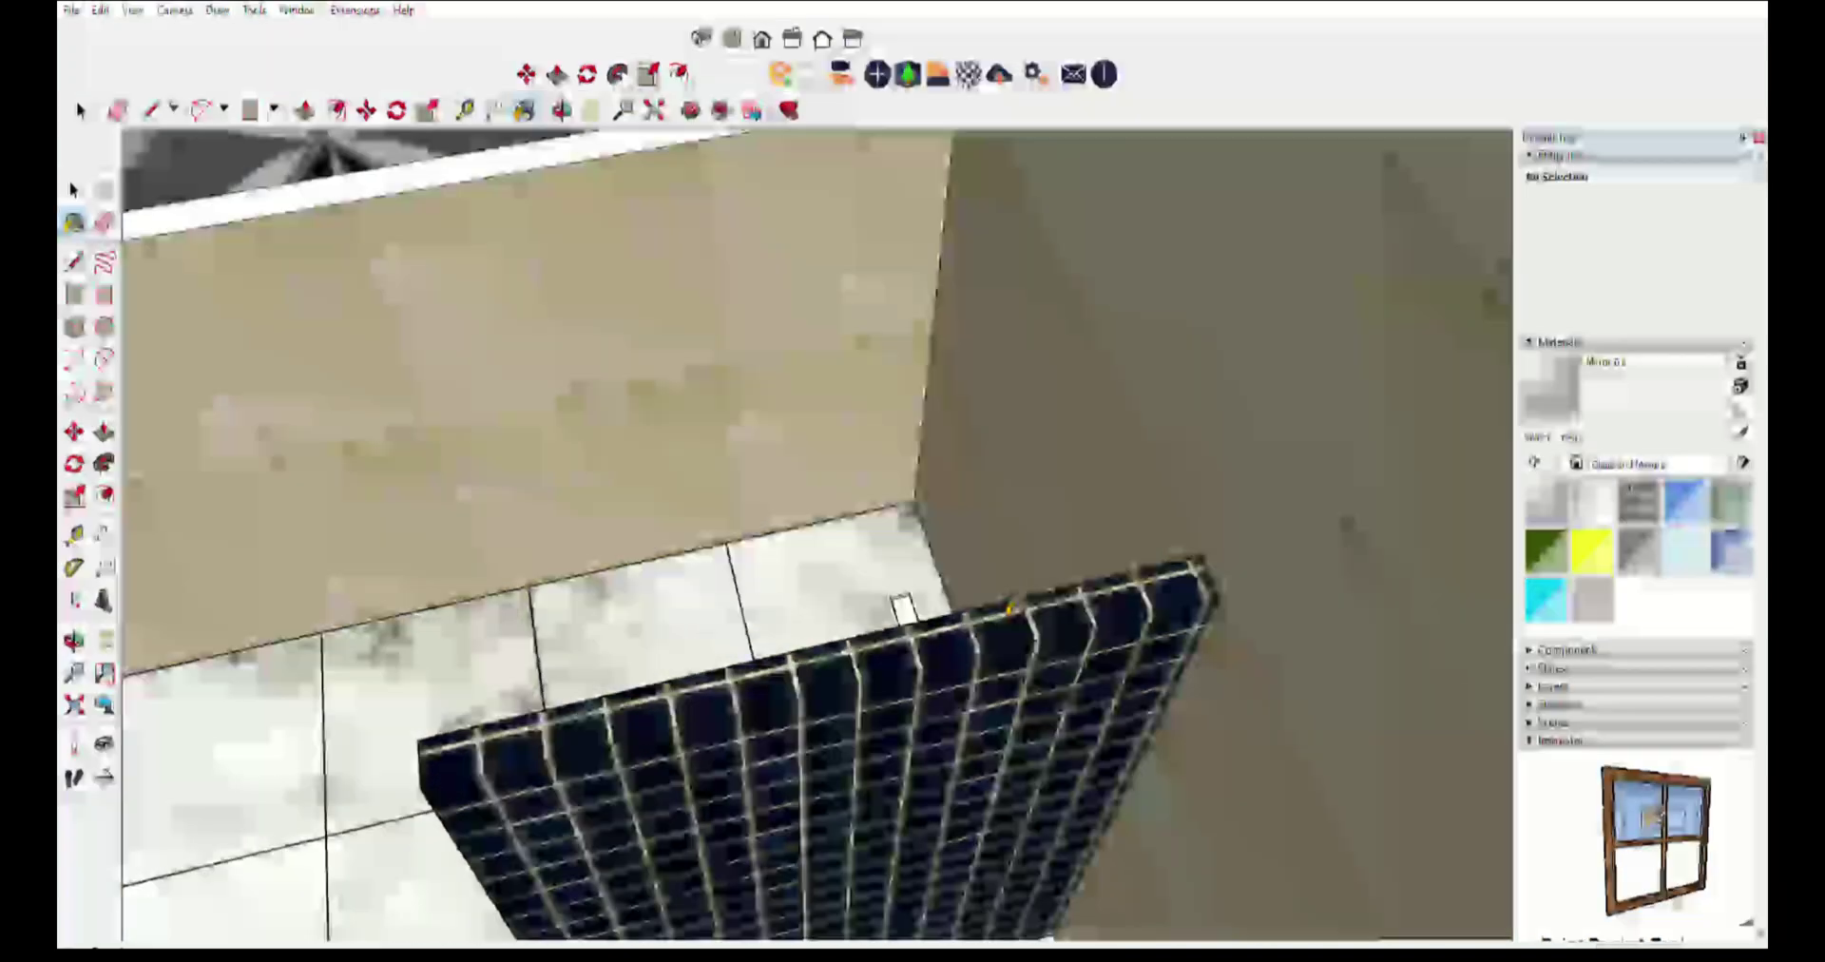
- Push/Pull the mirror face upward into a panel, then make it thinner
{"action": "left_click", "coordinate": [104, 431]}
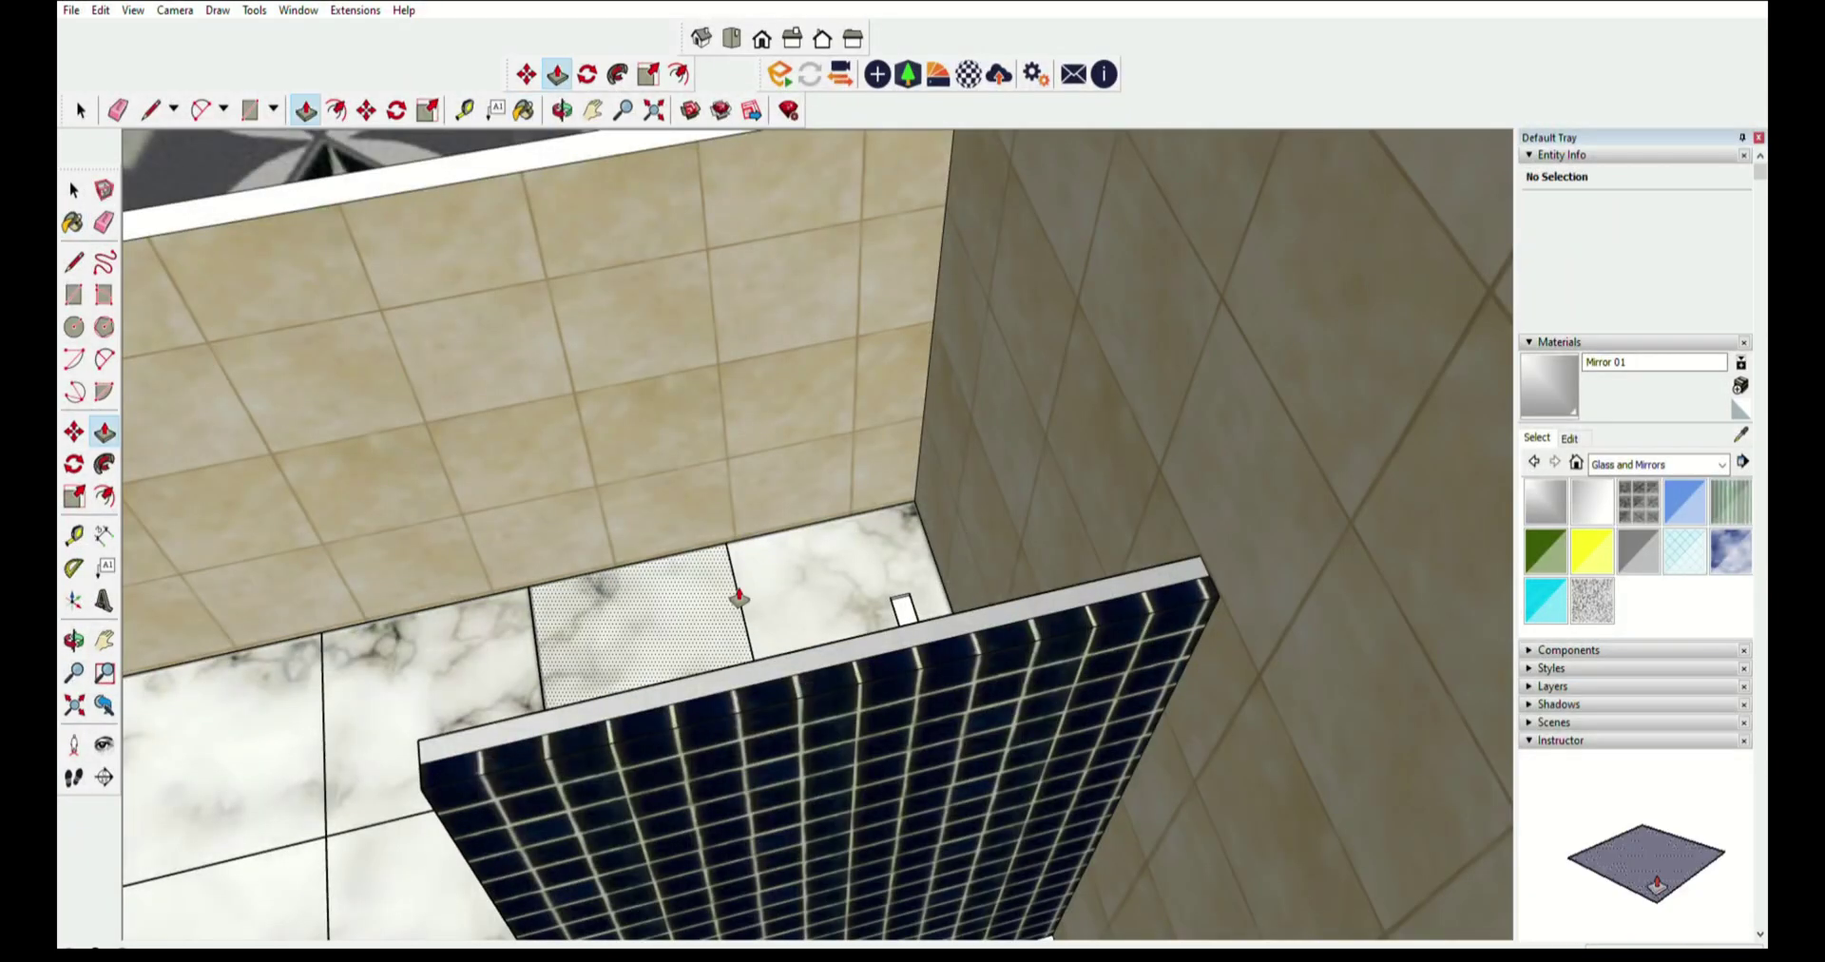
{"action": "scroll", "coordinate": [771, 663], "scroll_direction": "down", "scroll_amount": 2}
{"action": "scroll", "coordinate": [771, 662], "scroll_direction": "down", "scroll_amount": 2}
{"action": "mouse_move", "coordinate": [771, 662]}
{"action": "left_mouse_down"}
{"action": "mouse_move", "coordinate": [973, 372]}
{"action": "mouse_move", "coordinate": [945, 429]}
{"action": "left_mouse_up"}
{"action": "scroll", "coordinate": [632, 481], "scroll_direction": "down", "scroll_amount": 3}
{"action": "middle_click_drag", "start_coordinate": [632, 481], "coordinate": [789, 525]}
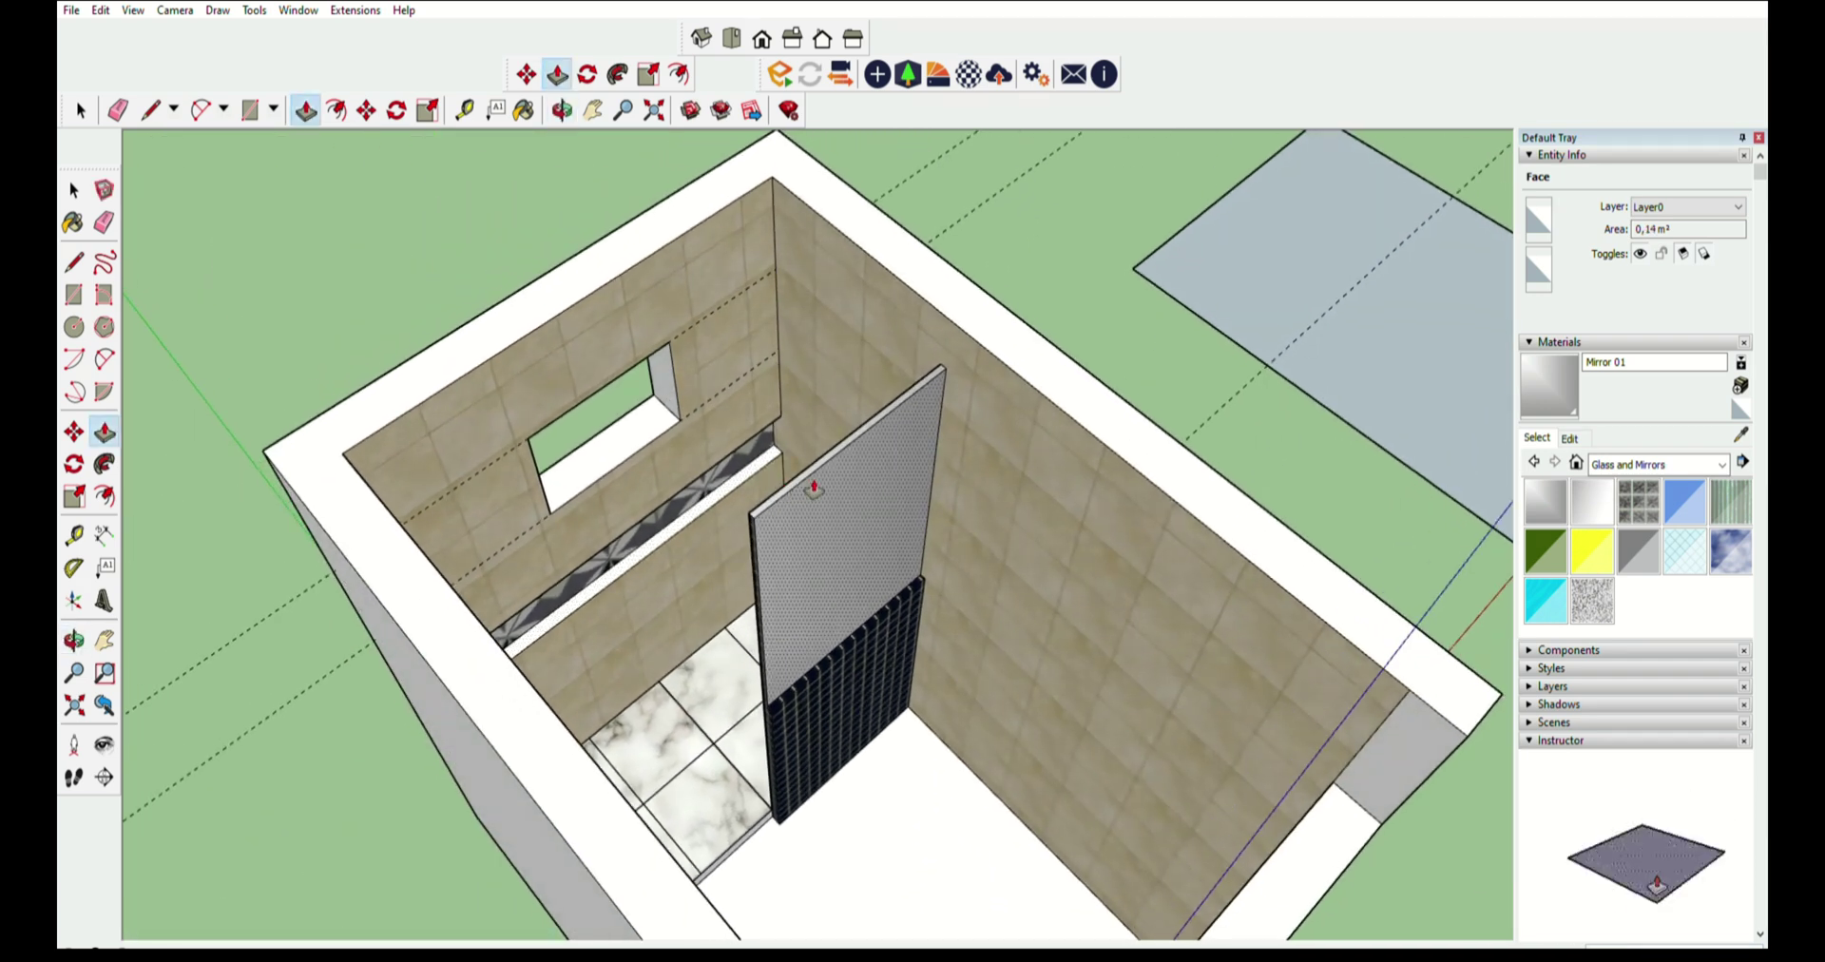
{"action": "scroll", "coordinate": [789, 524], "scroll_direction": "up", "scroll_amount": 5}
{"action": "left_click_drag", "start_coordinate": [774, 545], "coordinate": [397, 539]}
{"action": "left_click", "coordinate": [763, 540]}
{"action": "key", "text": "o"}
{"action": "scroll", "coordinate": [398, 539], "scroll_direction": "up", "scroll_amount": 5}
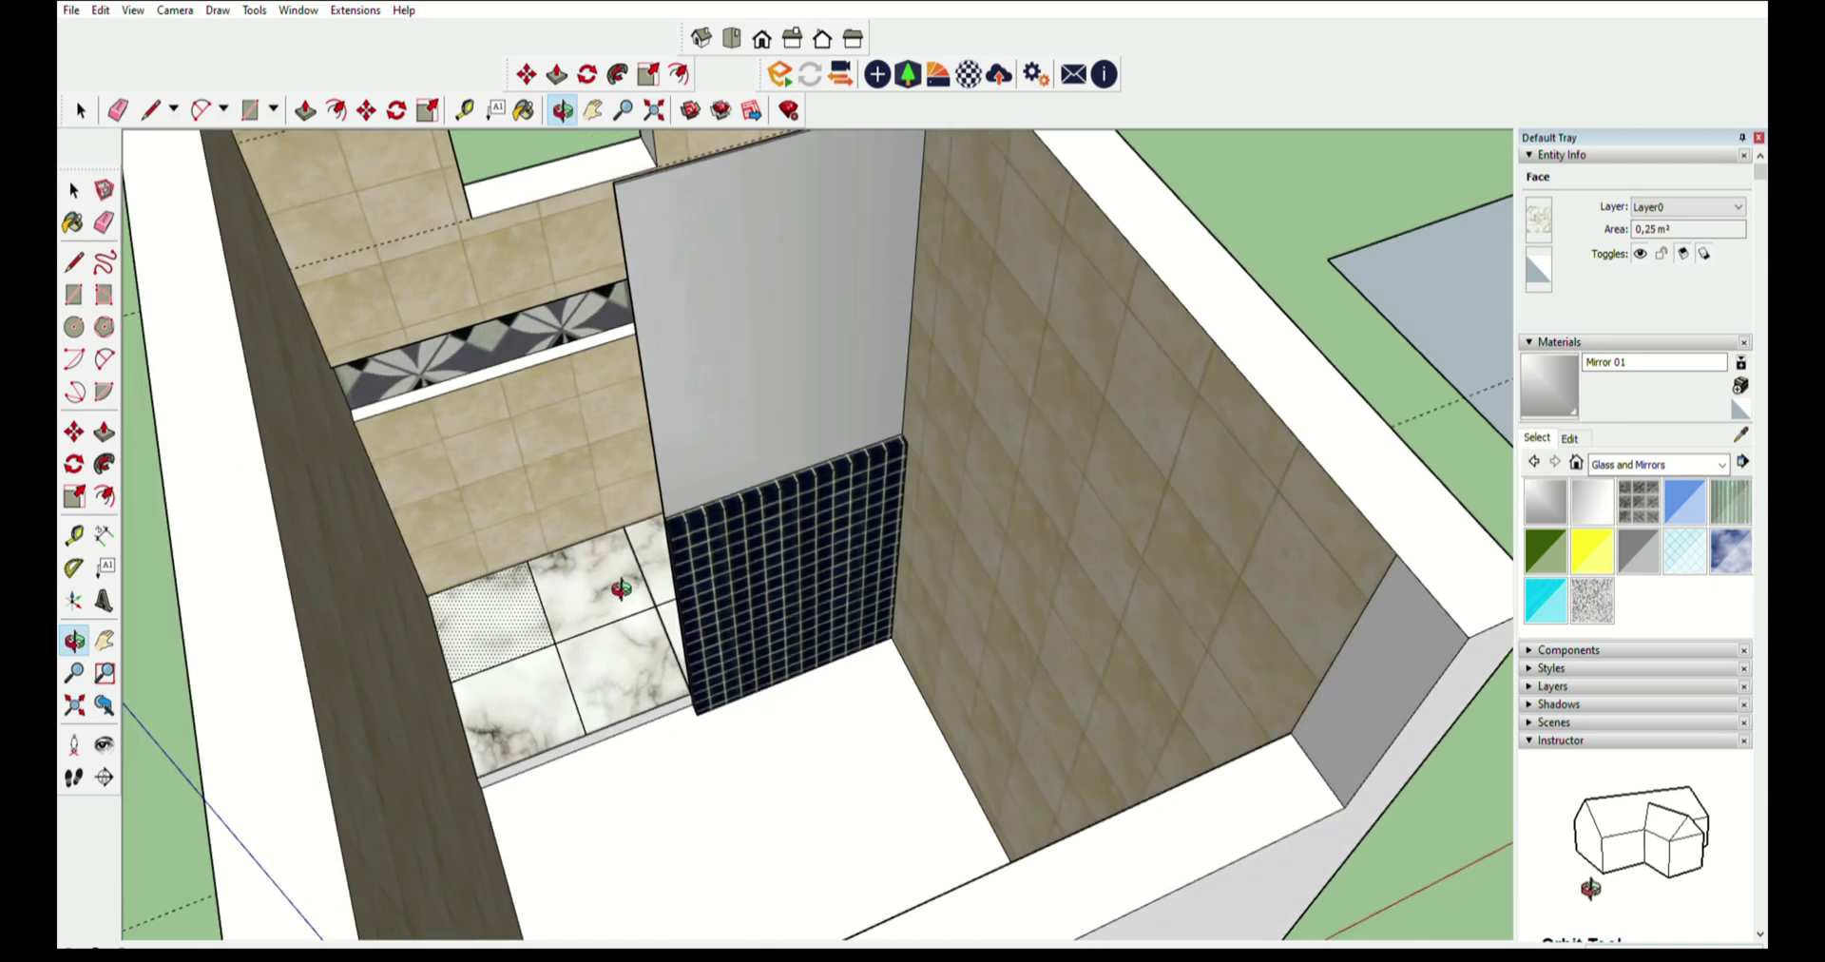
{"action": "left_click_drag", "start_coordinate": [517, 591], "coordinate": [982, 725]}
{"action": "scroll", "coordinate": [653, 616], "scroll_direction": "up", "scroll_amount": 2}
{"action": "key", "text": "p"}
{"action": "middle_click_drag", "start_coordinate": [652, 616], "coordinate": [666, 533]}
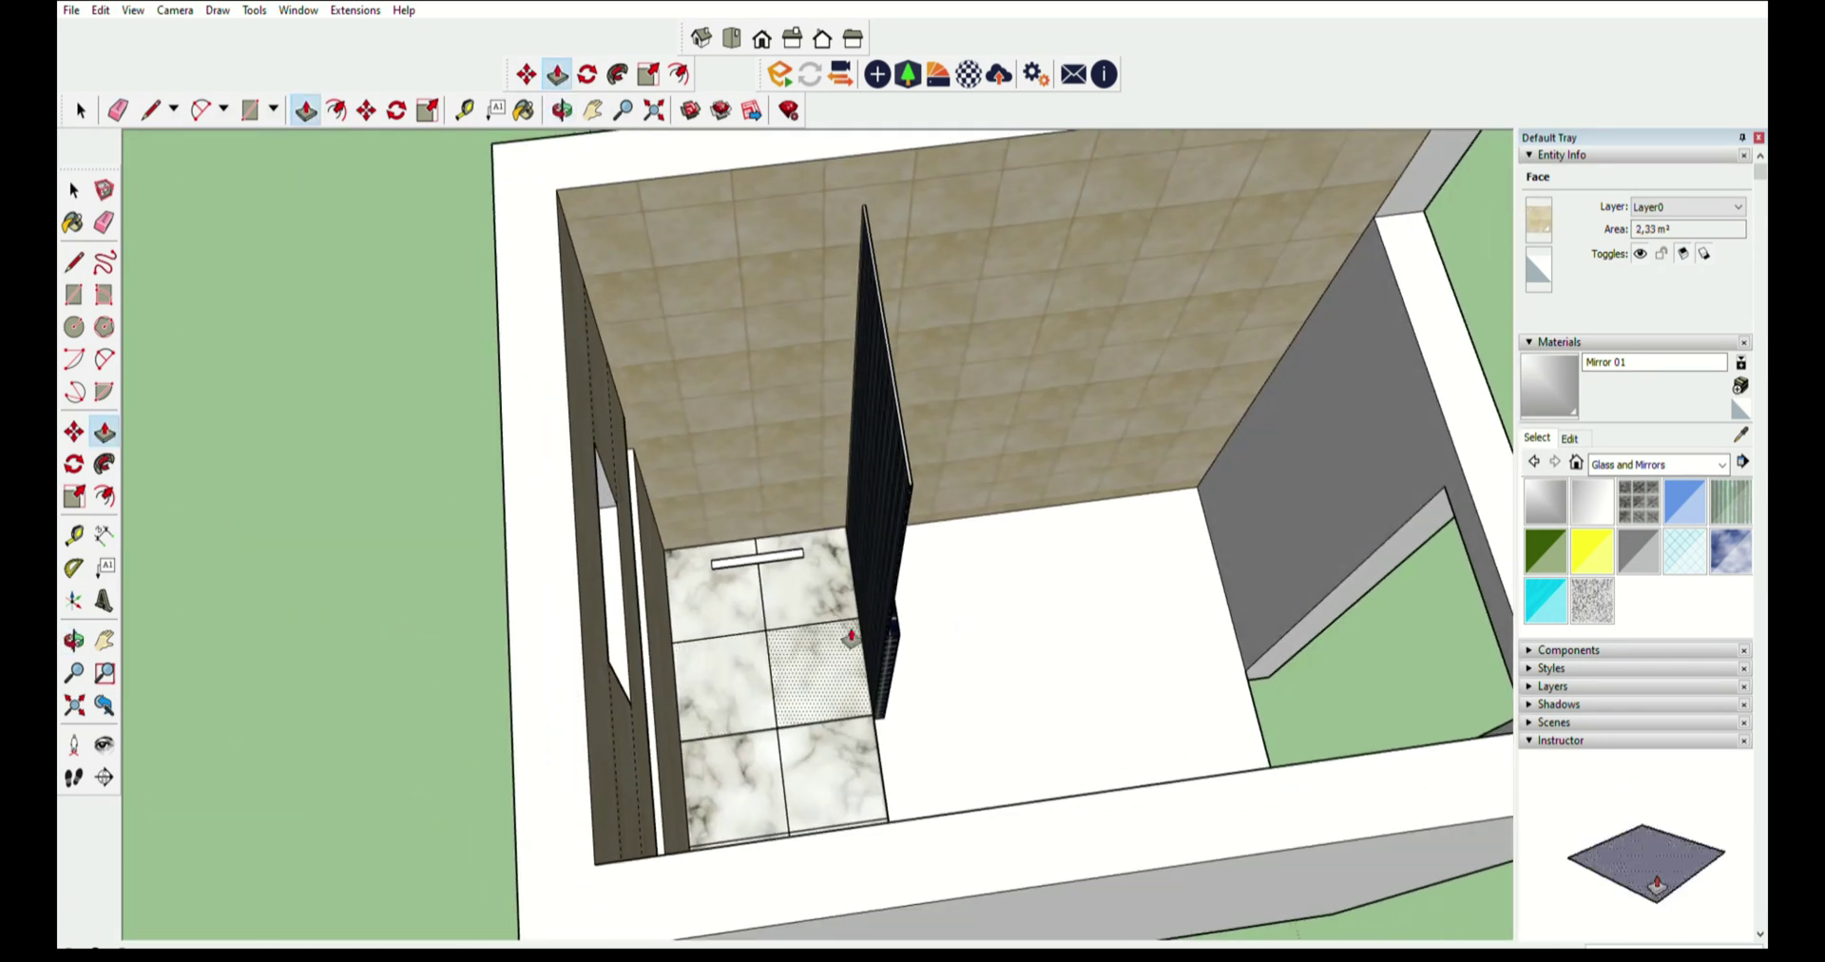